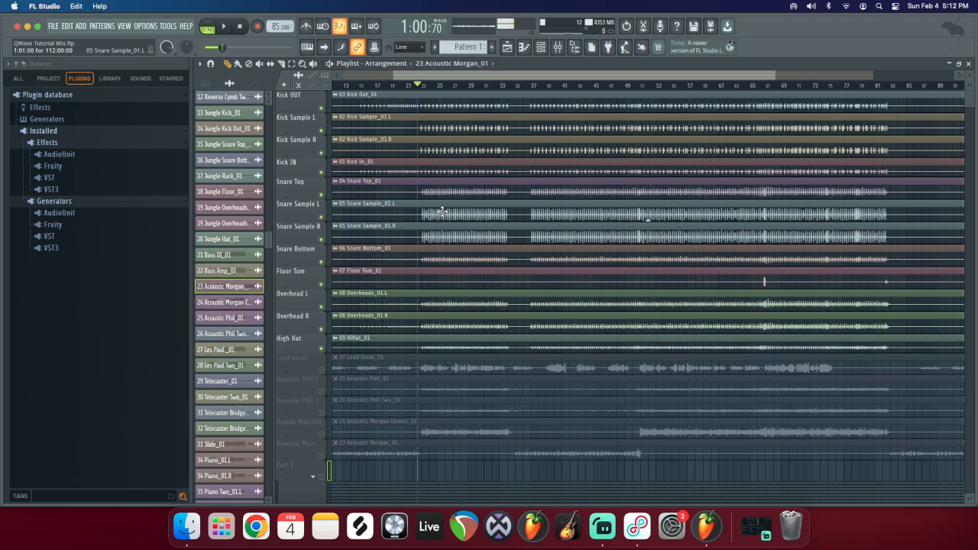
Step: Play the drum section from bar 23 with the mixer open, examine the track levels, and stop playback
{"action": "scroll", "coordinate": [459, 156], "scroll_direction": "down", "scroll_amount": 1}
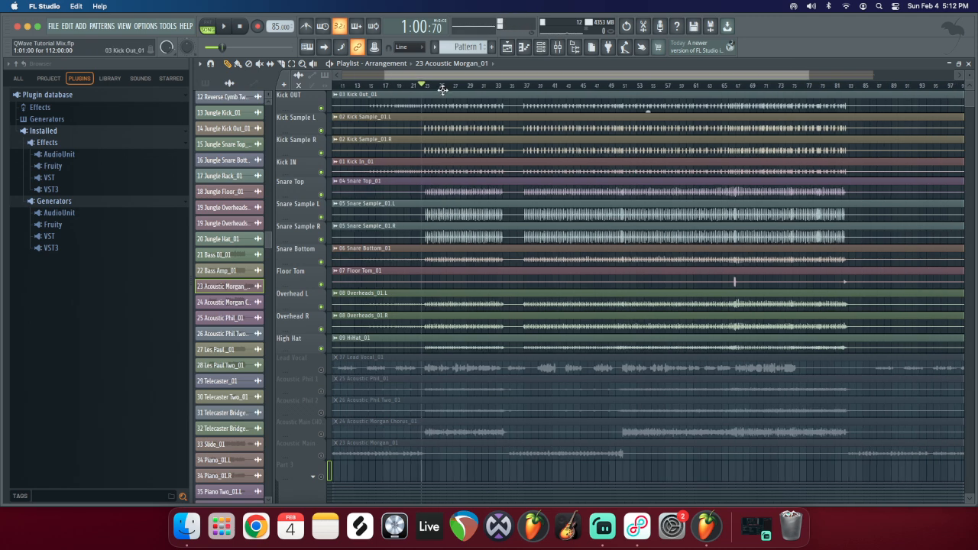
{"action": "left_click_drag", "start_coordinate": [448, 76], "coordinate": [403, 76]}
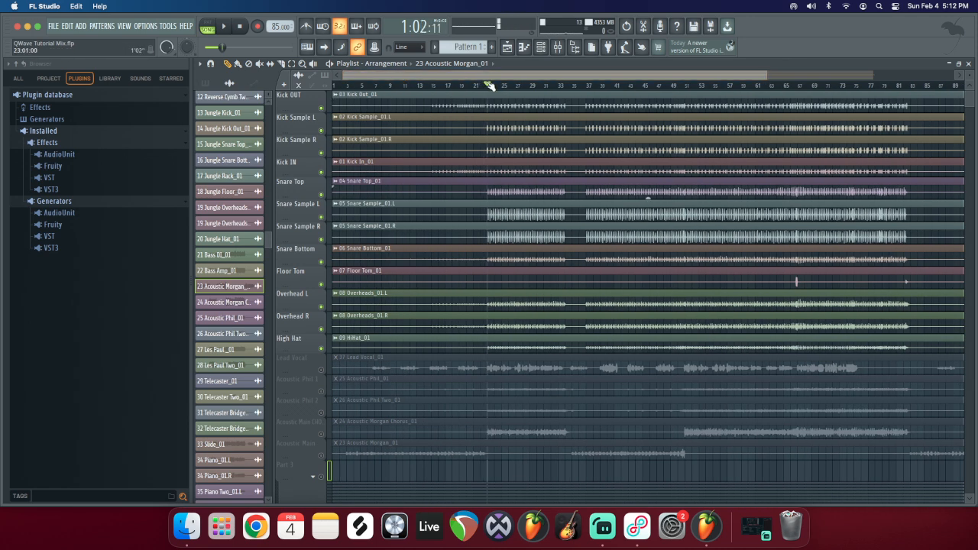
{"action": "left_click", "coordinate": [488, 85]}
{"action": "key", "text": "F9"}
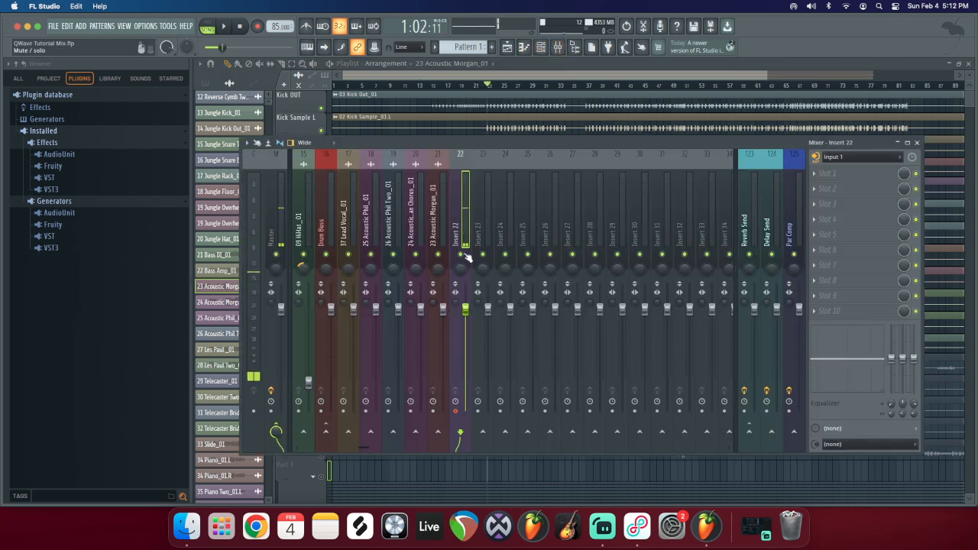
{"action": "key", "text": "space"}
{"action": "left_click_drag", "start_coordinate": [405, 140], "coordinate": [411, 138]}
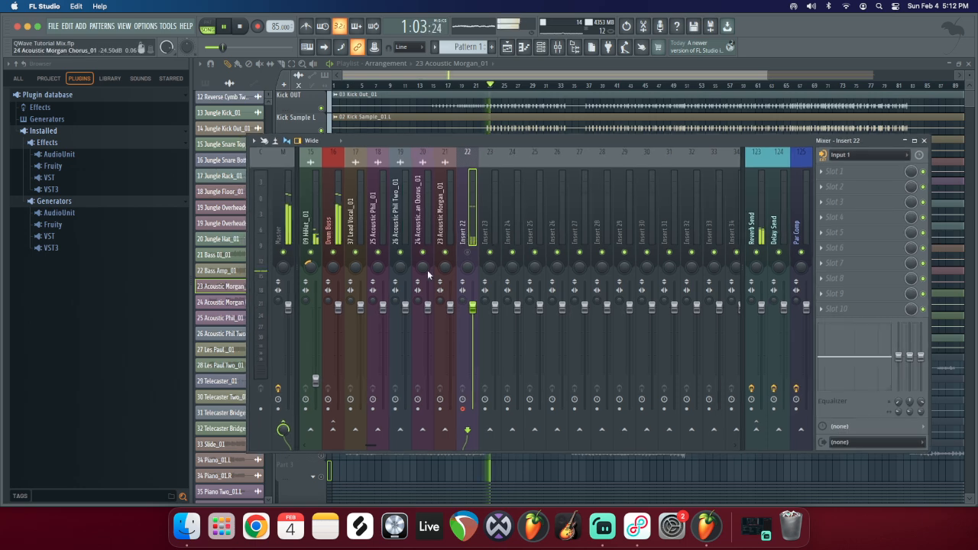
{"action": "left_click_drag", "start_coordinate": [371, 446], "coordinate": [331, 443]}
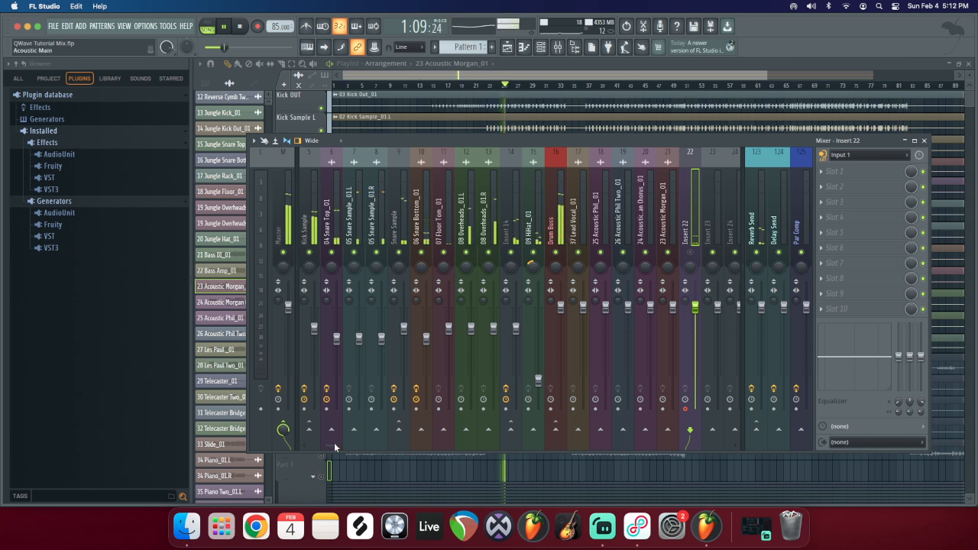
{"action": "left_click_drag", "start_coordinate": [328, 447], "coordinate": [359, 443]}
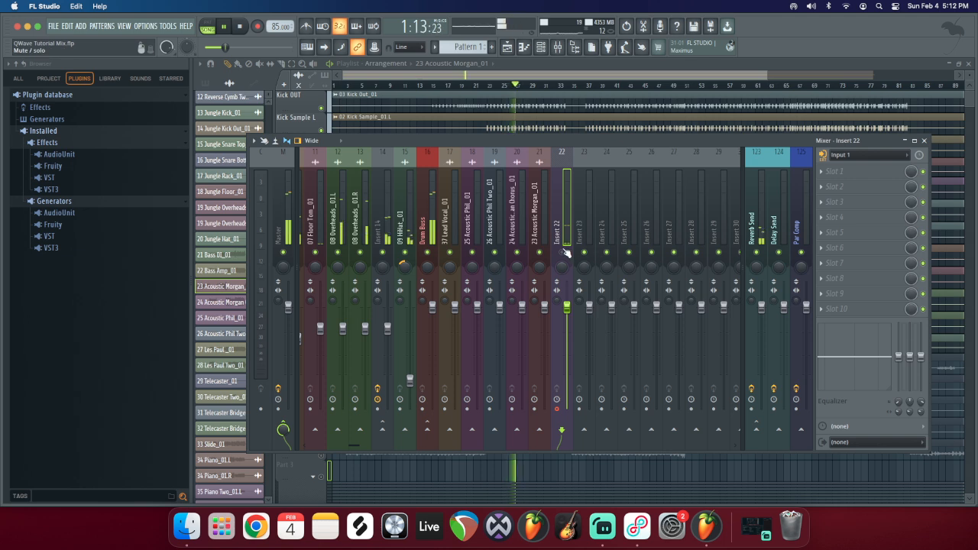
{"action": "key", "text": "space"}
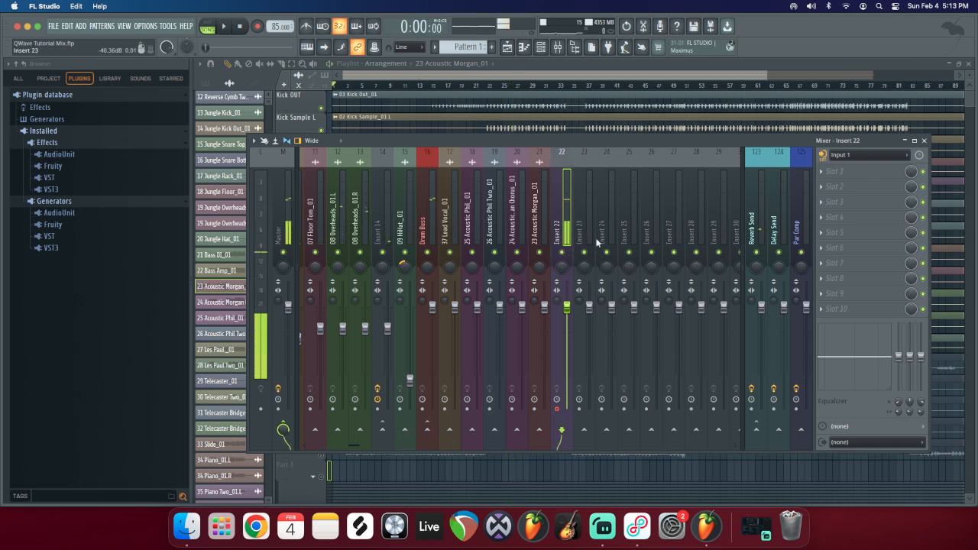
Step: Step through the mixer tracks from 01 Kick In_01 to the Drum Buss to review each track's effects and routing
{"action": "left_click_drag", "start_coordinate": [356, 444], "coordinate": [313, 444]}
{"action": "left_click", "coordinate": [330, 217]}
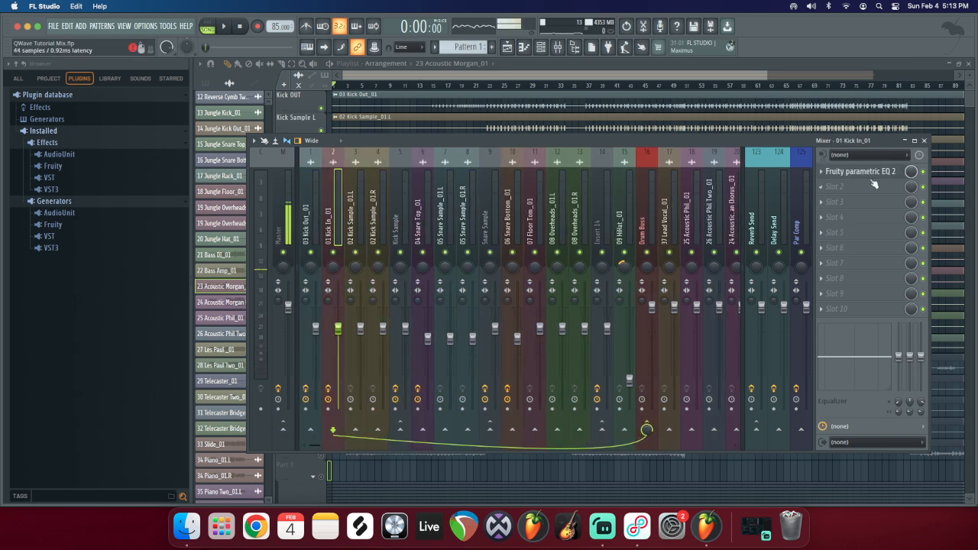
{"action": "key", "text": "Right"}
{"action": "key", "text": "Right"}
{"action": "key", "text": "Right"}
{"action": "key", "text": "Right"}
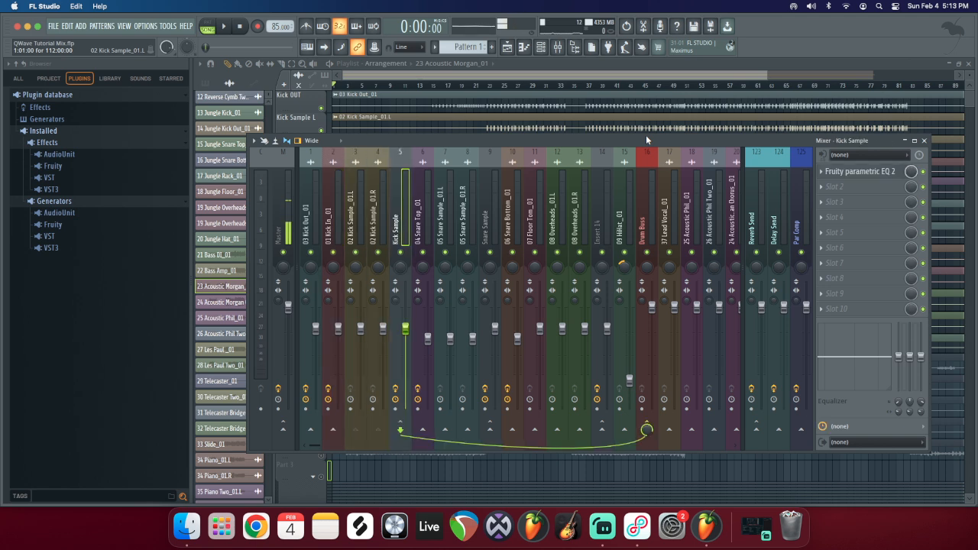
{"action": "key", "text": "Right"}
{"action": "key", "text": "Right"}
{"action": "key", "text": "Right"}
{"action": "key", "text": "Right"}
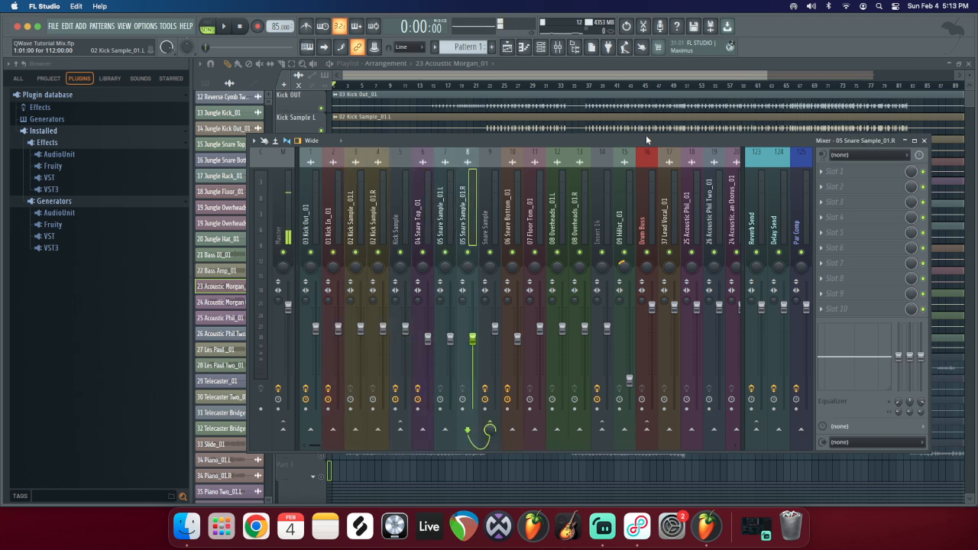
{"action": "key", "text": "Right"}
{"action": "key", "text": "Right"}
{"action": "key", "text": "Right"}
{"action": "key", "text": "Right"}
{"action": "key", "text": "Right"}
{"action": "key", "text": "Right"}
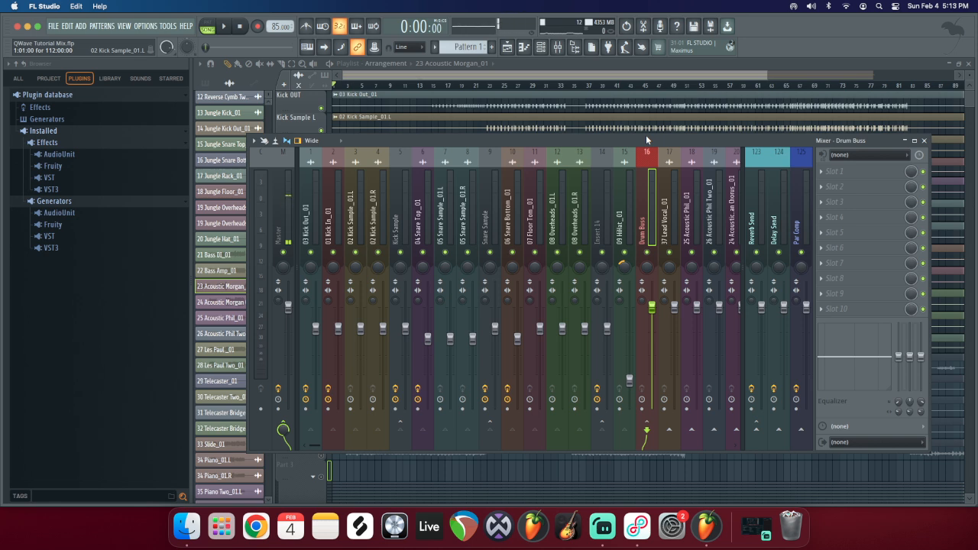
Step: Find a compressor among all effect plugins and load Ozone 10 Vintage Compressor into the Drum Buss's first effect slot
{"action": "left_click_drag", "start_coordinate": [641, 140], "coordinate": [555, 148]}
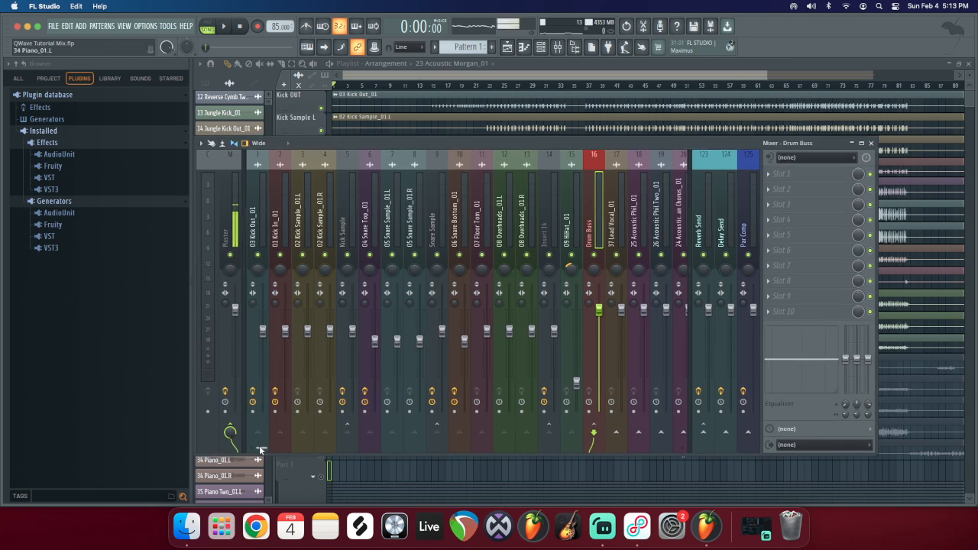
{"action": "left_click_drag", "start_coordinate": [261, 451], "coordinate": [277, 446]}
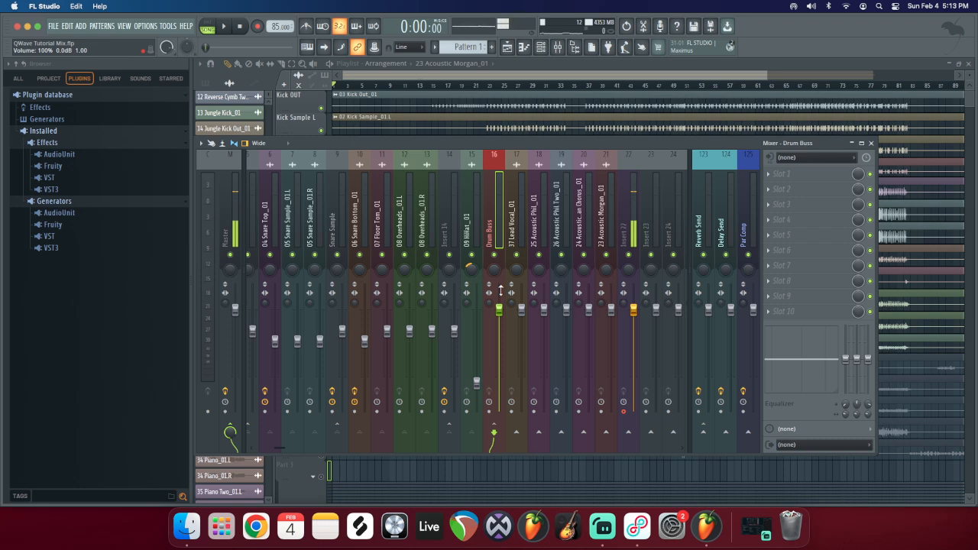
{"action": "left_click", "coordinate": [795, 177]}
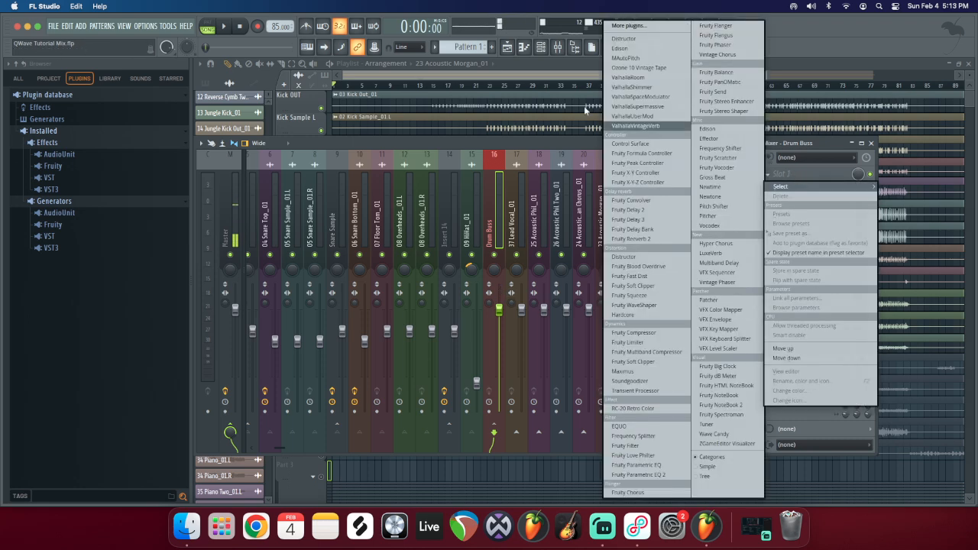
{"action": "left_click", "coordinate": [628, 25]}
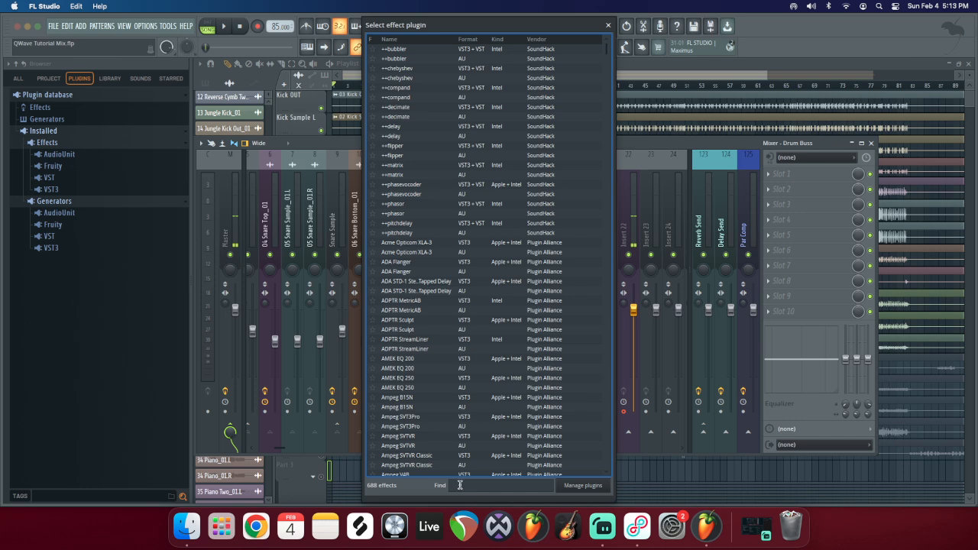
{"action": "type", "text": "compress"}
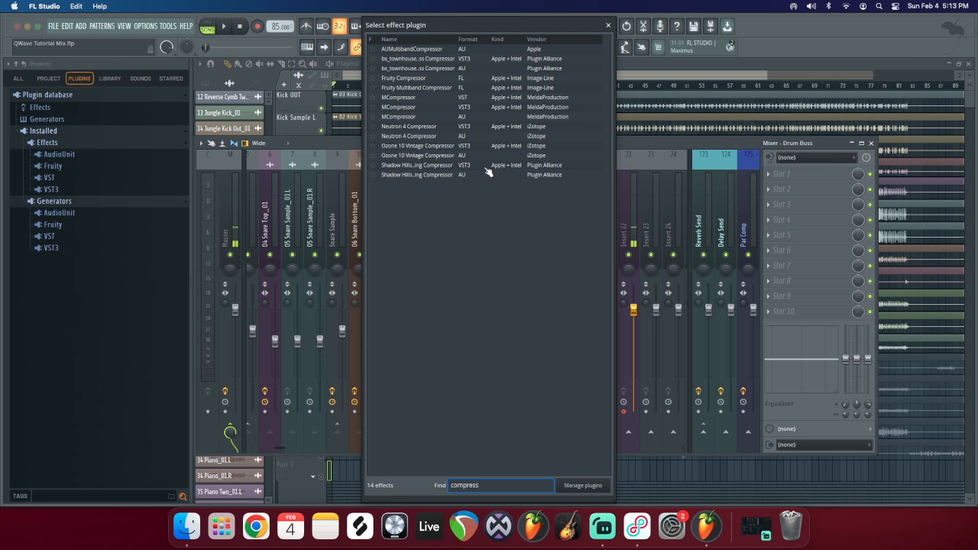
{"action": "double_click", "coordinate": [437, 155]}
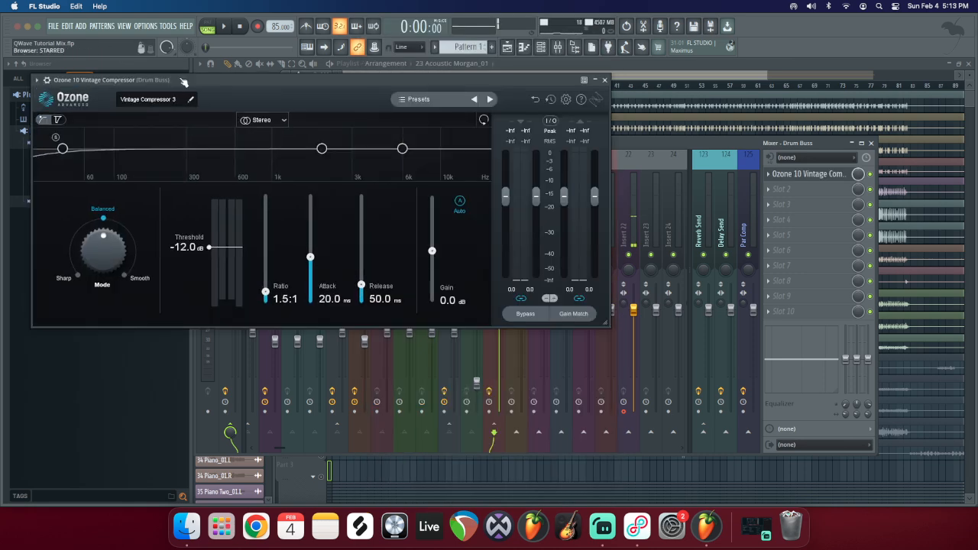
Step: Arrange the compressor and mixer windows so the timeline stays accessible, and play the song from about bar 23
{"action": "left_click_drag", "start_coordinate": [183, 82], "coordinate": [297, 231]}
{"action": "left_click_drag", "start_coordinate": [400, 148], "coordinate": [535, 141]}
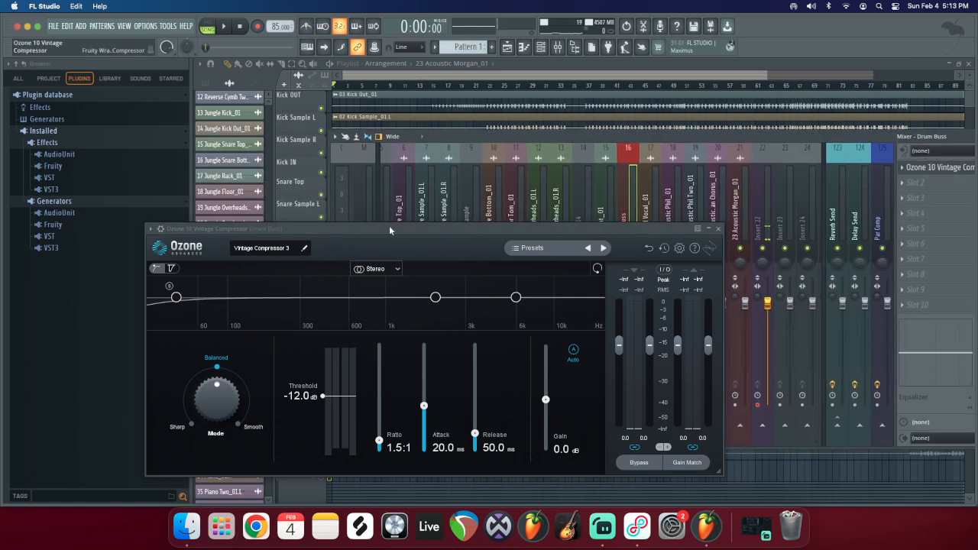
{"action": "left_click_drag", "start_coordinate": [389, 227], "coordinate": [330, 178]}
{"action": "left_click_drag", "start_coordinate": [517, 131], "coordinate": [479, 130]}
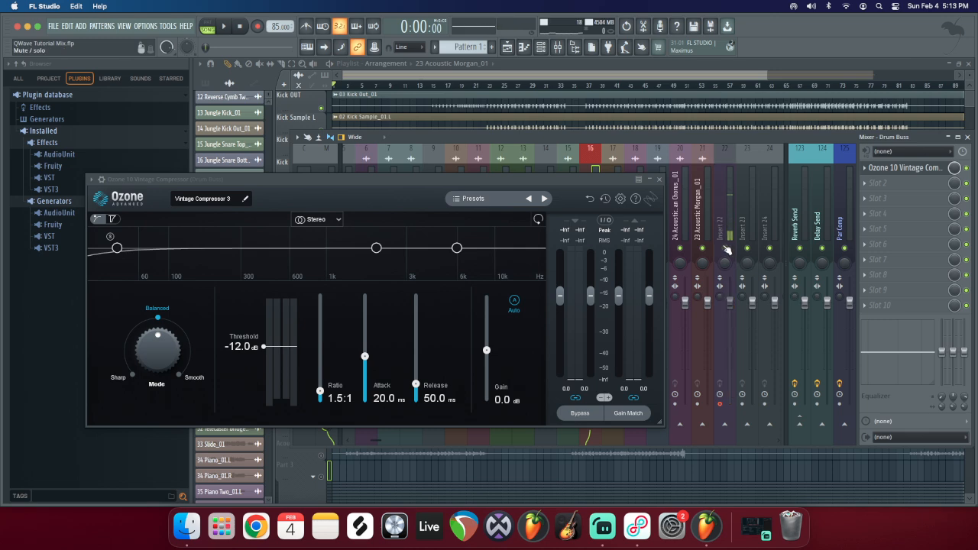
{"action": "left_click", "coordinate": [487, 88]}
{"action": "key", "text": "space"}
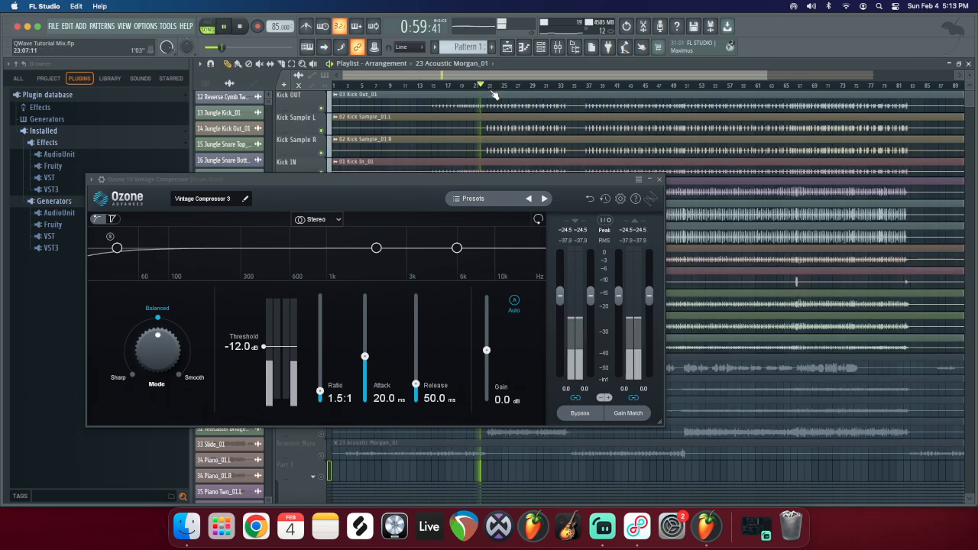
{"action": "left_click", "coordinate": [490, 87]}
{"action": "left_click_drag", "start_coordinate": [314, 182], "coordinate": [436, 172]}
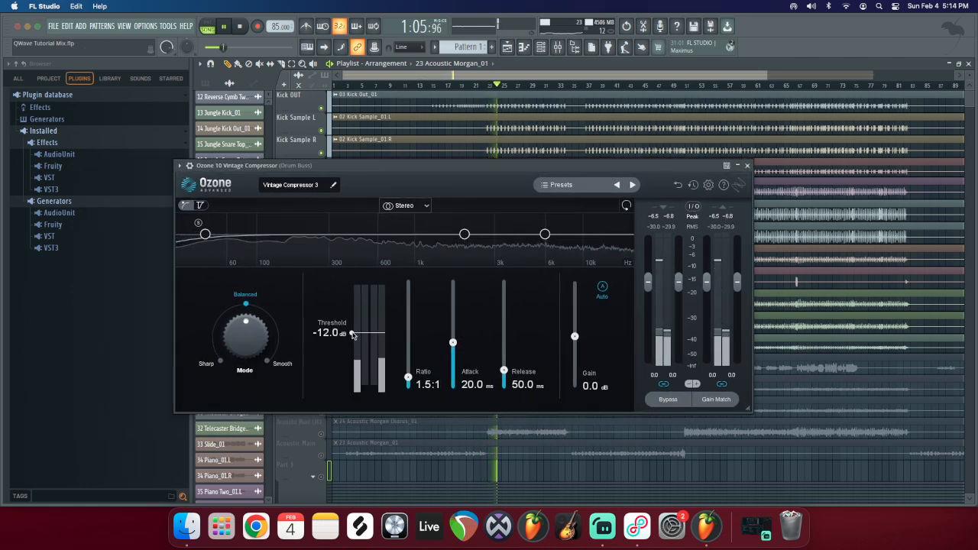
Step: Set the Drum Buss compressor to Sharp mode with a -42.6 dB threshold, 3.8 ms attack and 59.7 ms release
{"action": "left_click_drag", "start_coordinate": [352, 334], "coordinate": [352, 335]}
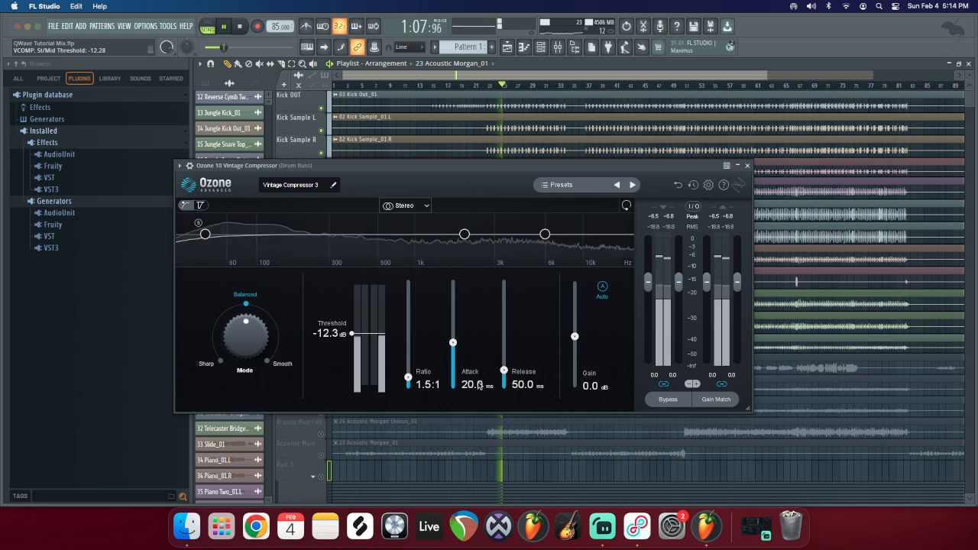
{"action": "left_click_drag", "start_coordinate": [452, 343], "coordinate": [452, 360]}
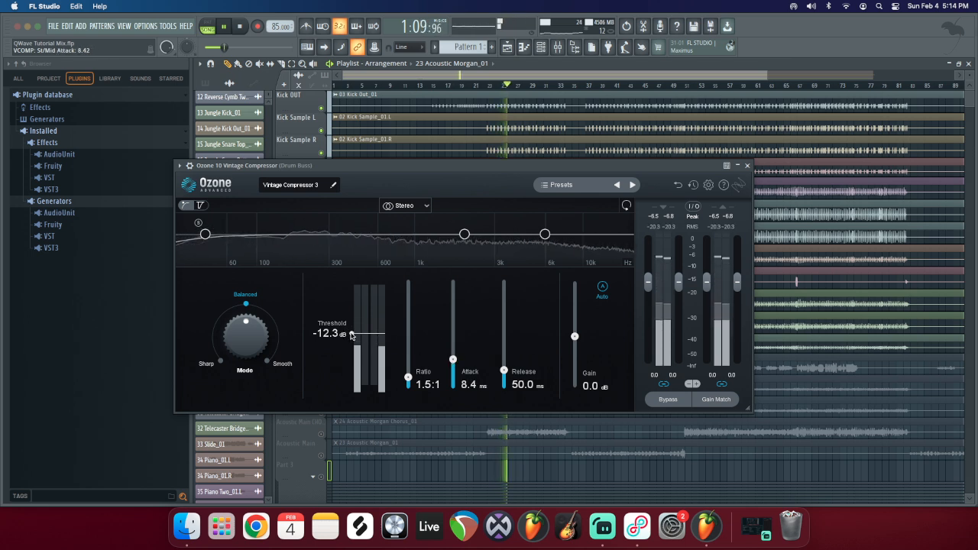
{"action": "left_click_drag", "start_coordinate": [349, 335], "coordinate": [350, 375]}
{"action": "mouse_move", "coordinate": [452, 360]}
{"action": "left_mouse_down"}
{"action": "mouse_move", "coordinate": [453, 377]}
{"action": "mouse_move", "coordinate": [505, 364]}
{"action": "mouse_move", "coordinate": [452, 369]}
{"action": "left_mouse_up"}
{"action": "left_click_drag", "start_coordinate": [246, 348], "coordinate": [246, 396]}
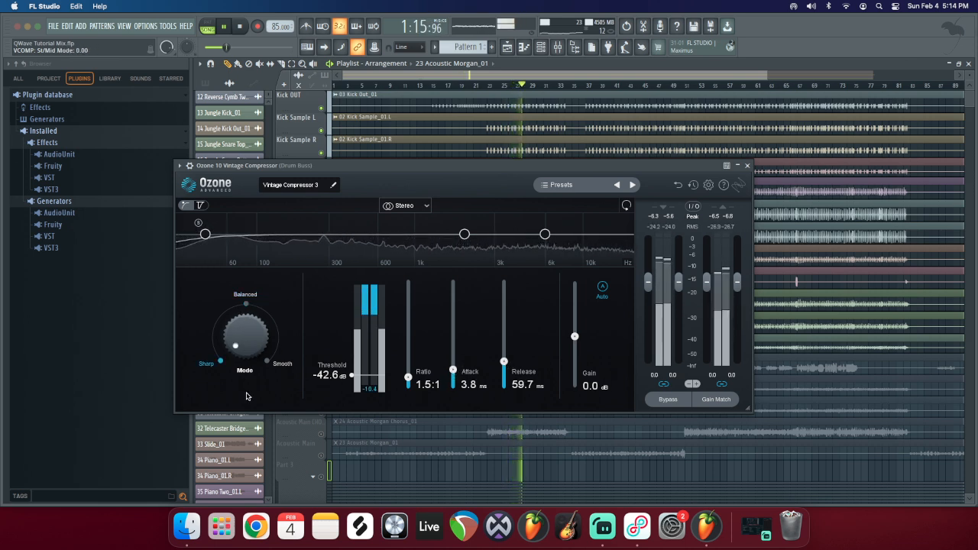
Step: Set the compressor's release to 68.4 ms and its threshold to -18.6 dB during playback
{"action": "left_click_drag", "start_coordinate": [351, 377], "coordinate": [352, 379]}
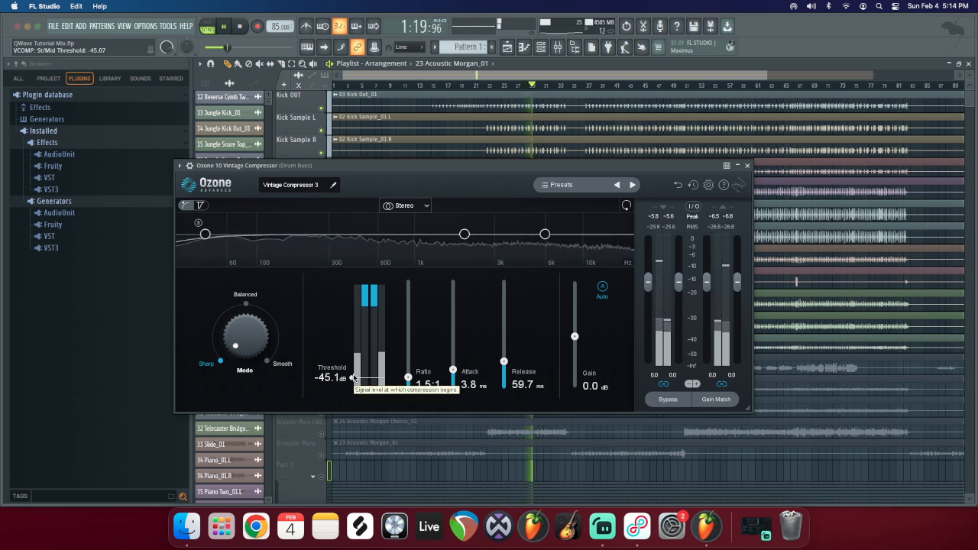
{"action": "left_click_drag", "start_coordinate": [498, 365], "coordinate": [510, 355]}
{"action": "left_click_drag", "start_coordinate": [354, 378], "coordinate": [363, 345]}
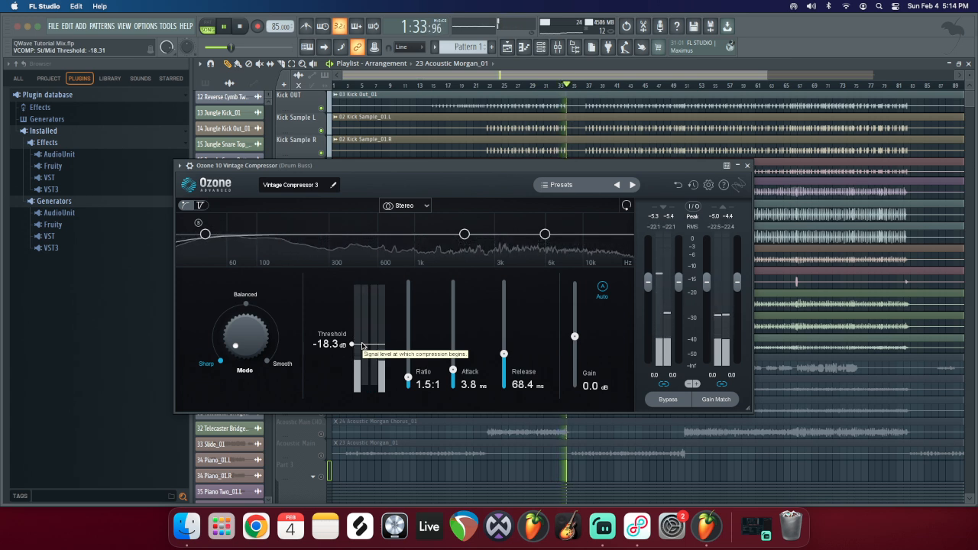
{"action": "left_click_drag", "start_coordinate": [363, 346], "coordinate": [363, 347]}
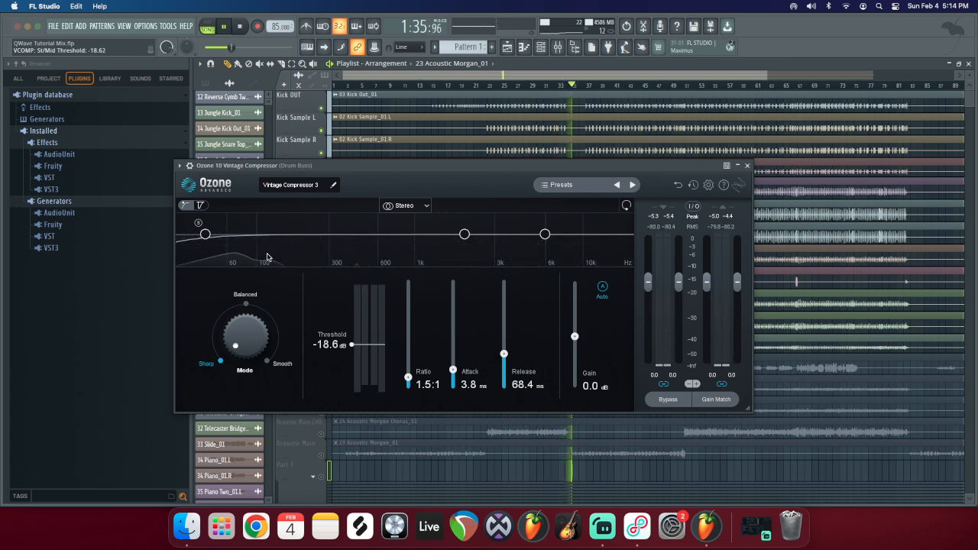
Step: Replay the drums from bar 23, set the compressor's threshold to -19.9 dB and attack to 6.9 ms, and stop playback
{"action": "left_click", "coordinate": [488, 85]}
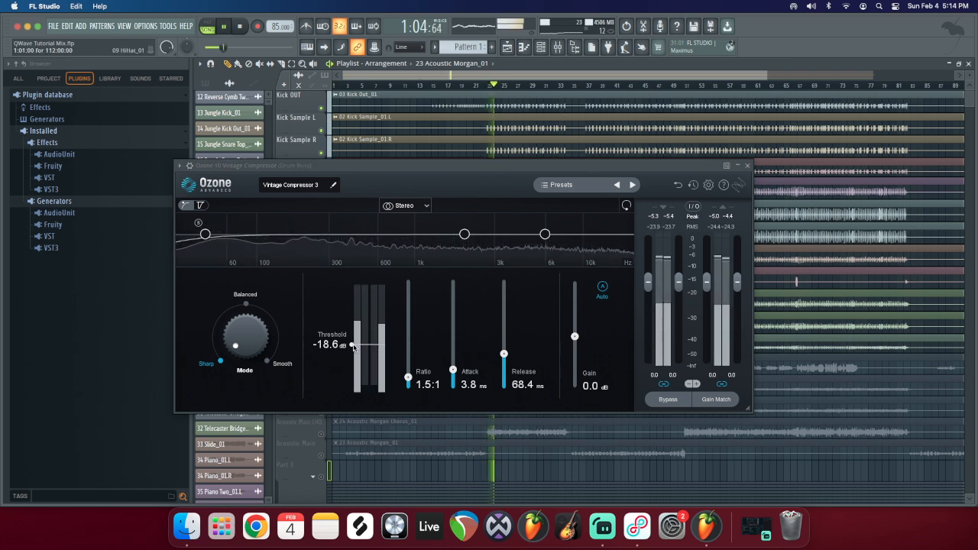
{"action": "left_click_drag", "start_coordinate": [353, 346], "coordinate": [352, 349]}
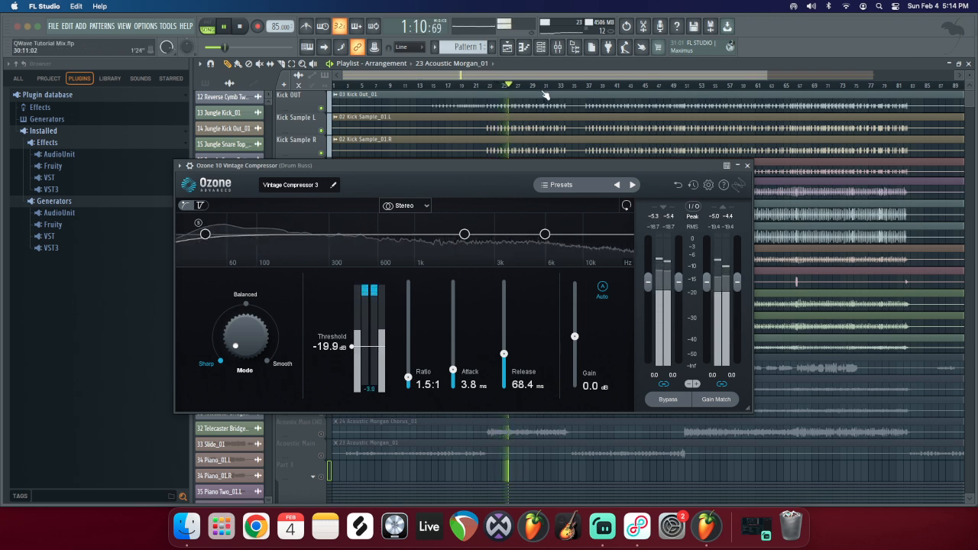
{"action": "left_click_drag", "start_coordinate": [453, 370], "coordinate": [453, 373]}
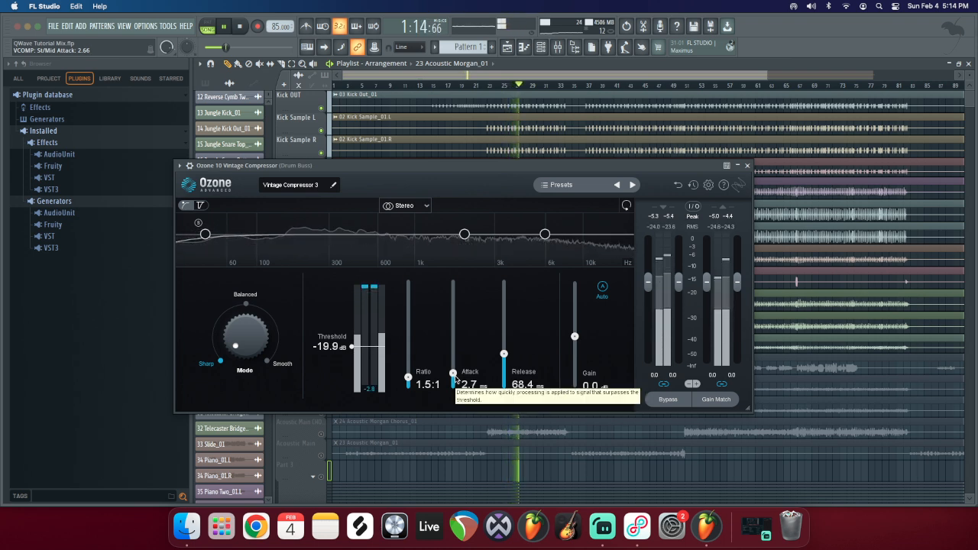
{"action": "mouse_move", "coordinate": [453, 375]}
{"action": "left_mouse_down"}
{"action": "mouse_move", "coordinate": [453, 337]}
{"action": "mouse_move", "coordinate": [461, 369]}
{"action": "left_mouse_up"}
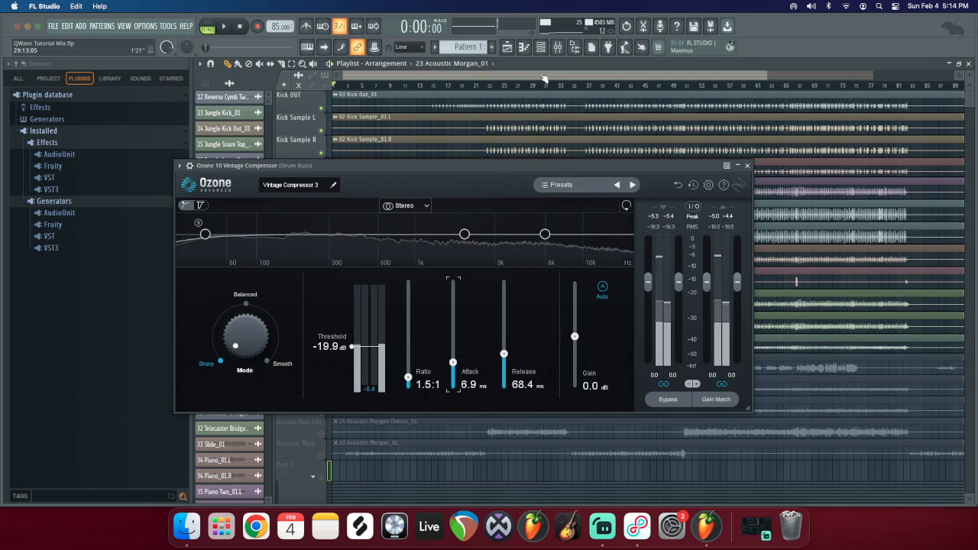
{"action": "key", "text": "space"}
Step: Show the mixer again and move its window to lie behind the compressor
{"action": "left_click", "coordinate": [557, 47]}
{"action": "left_click_drag", "start_coordinate": [712, 137], "coordinate": [847, 77]}
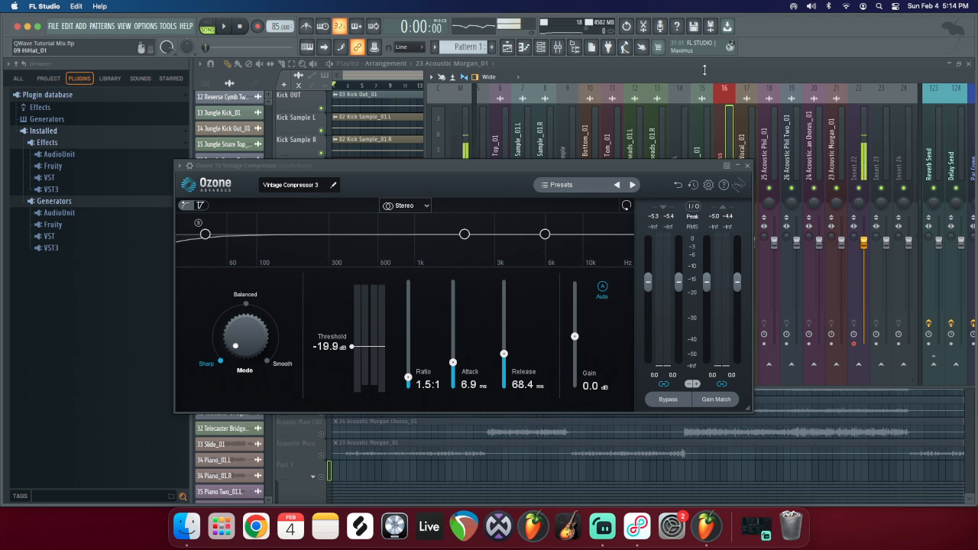
{"action": "left_click_drag", "start_coordinate": [698, 78], "coordinate": [609, 88]}
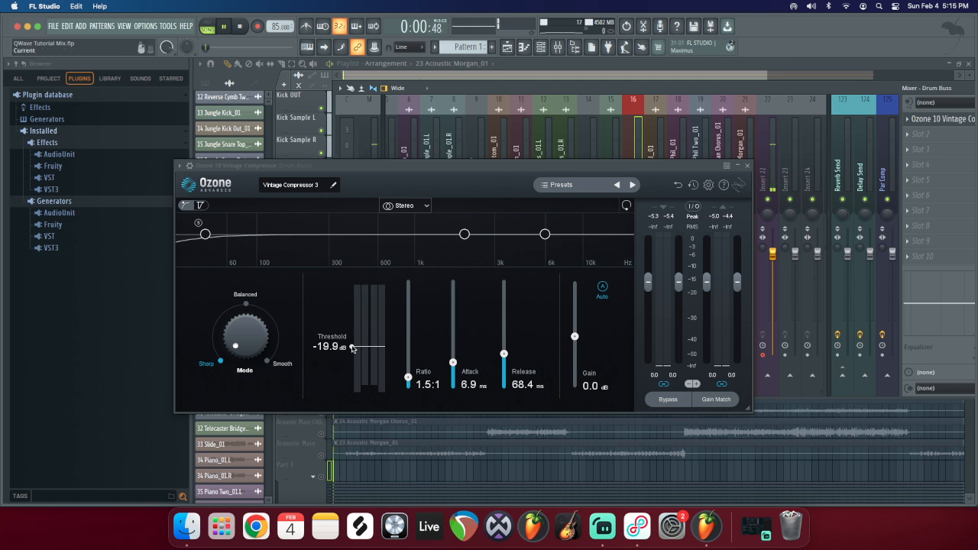
{"action": "left_click_drag", "start_coordinate": [459, 91], "coordinate": [376, 176]}
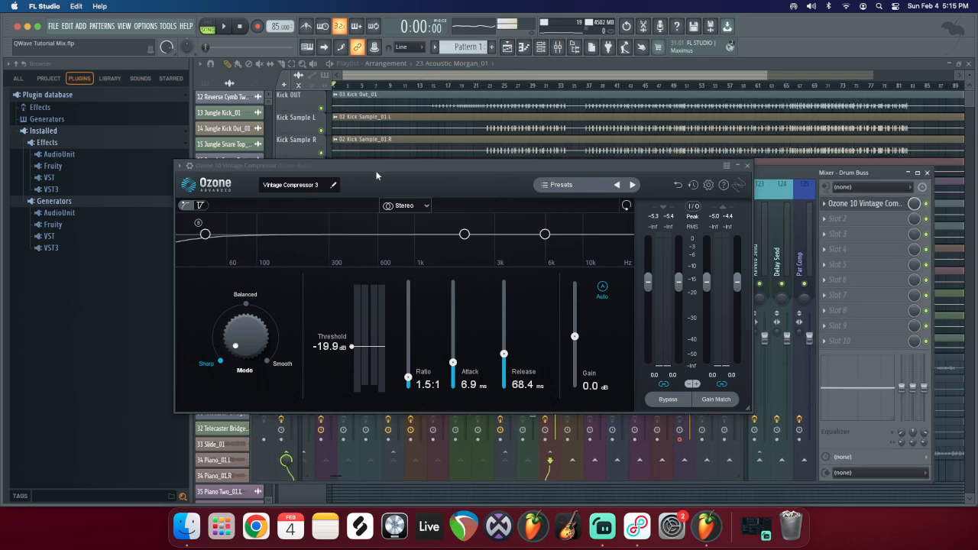
Step: Play the drum section from about bar 24 and lower the compressor's threshold to -38.9 dB
{"action": "left_click", "coordinate": [496, 84]}
{"action": "key", "text": "space"}
{"action": "left_click_drag", "start_coordinate": [352, 347], "coordinate": [353, 372]}
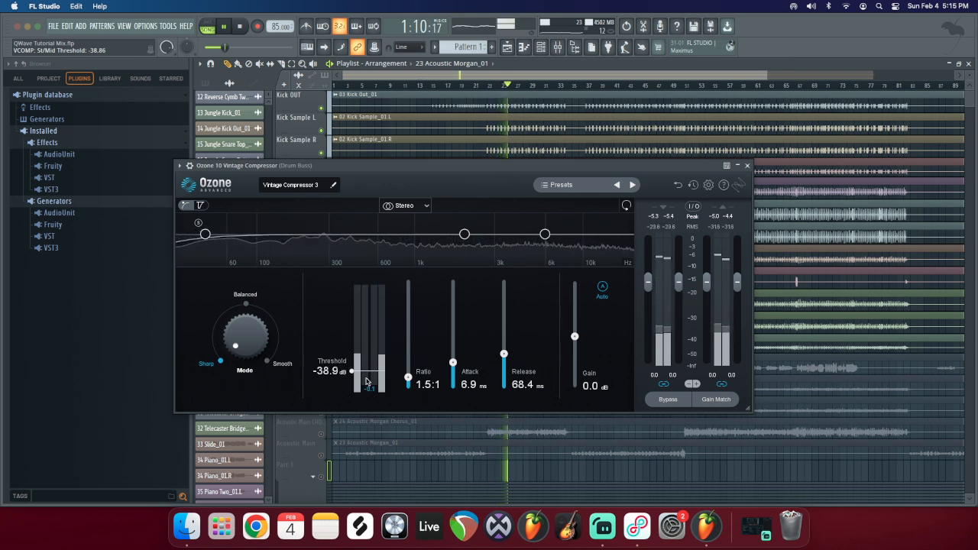
Step: Replay the drum section, raise the compressor's threshold to -20.3 dB, and stop playback
{"action": "key", "text": "space"}
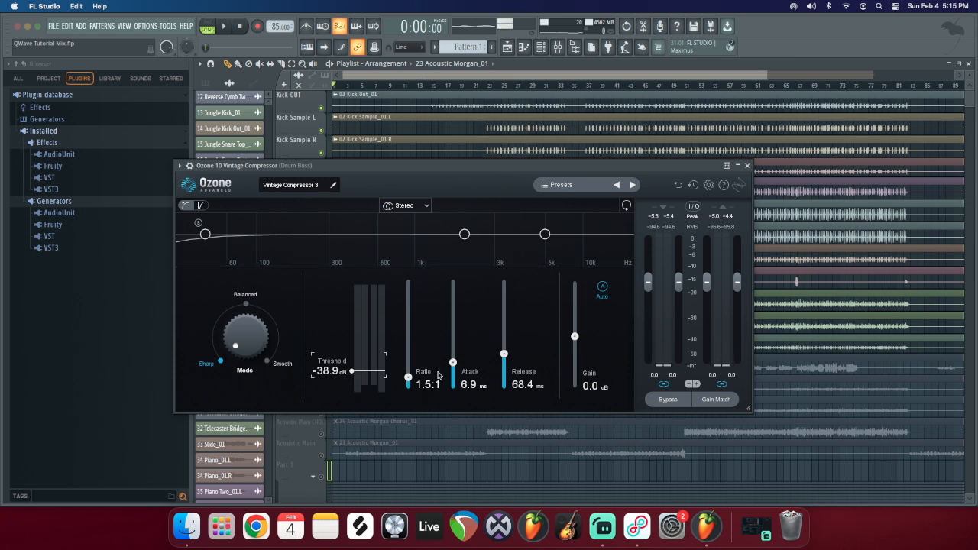
{"action": "key", "text": "space"}
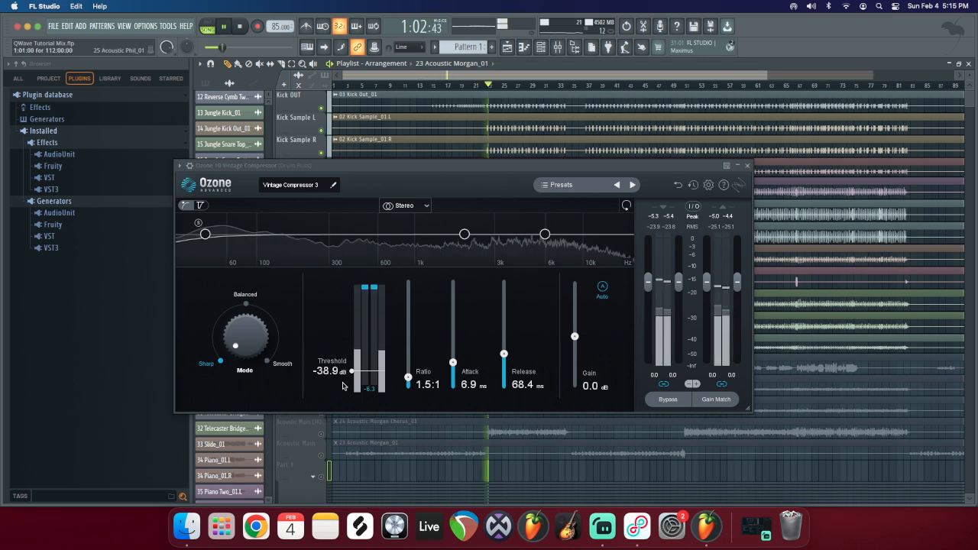
{"action": "left_click_drag", "start_coordinate": [352, 370], "coordinate": [356, 348]}
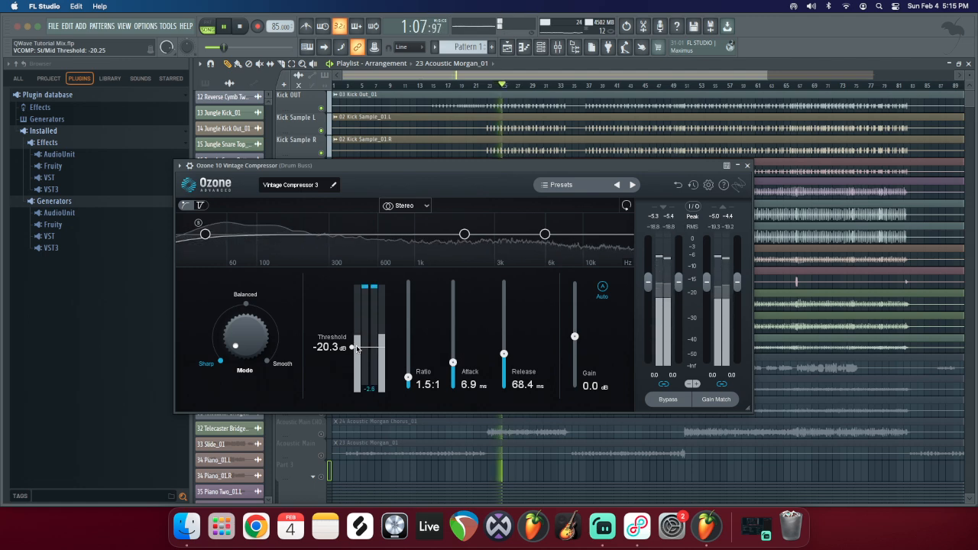
{"action": "key", "text": "space"}
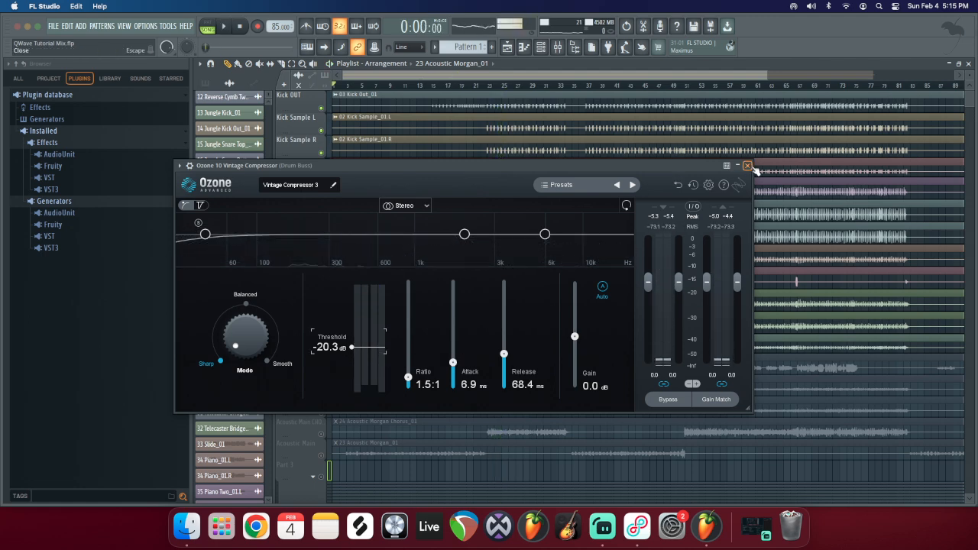
Step: Close the Vintage Compressor and show the mixer, moving its window up slightly
{"action": "left_click", "coordinate": [747, 165]}
{"action": "left_click", "coordinate": [558, 47]}
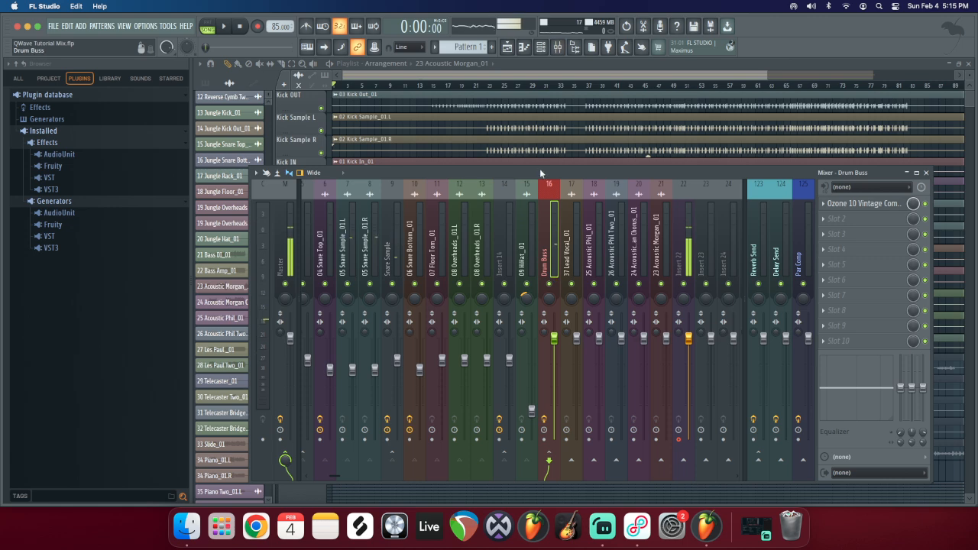
{"action": "left_click_drag", "start_coordinate": [539, 168], "coordinate": [539, 158]}
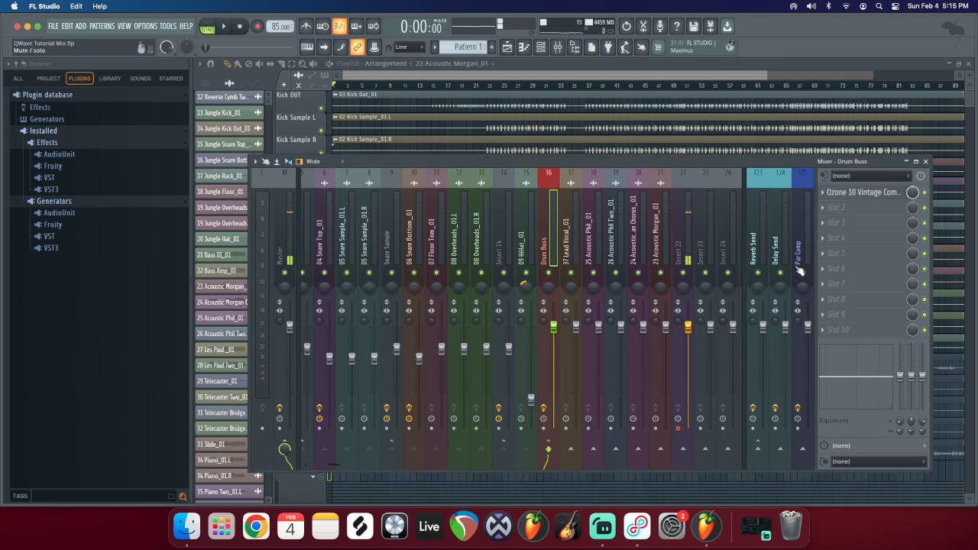
Step: Try the AU version of bx_saturator V2 in the Drum Buss's second effect slot and close its window
{"action": "left_click", "coordinate": [825, 208]}
{"action": "left_click", "coordinate": [700, 25]}
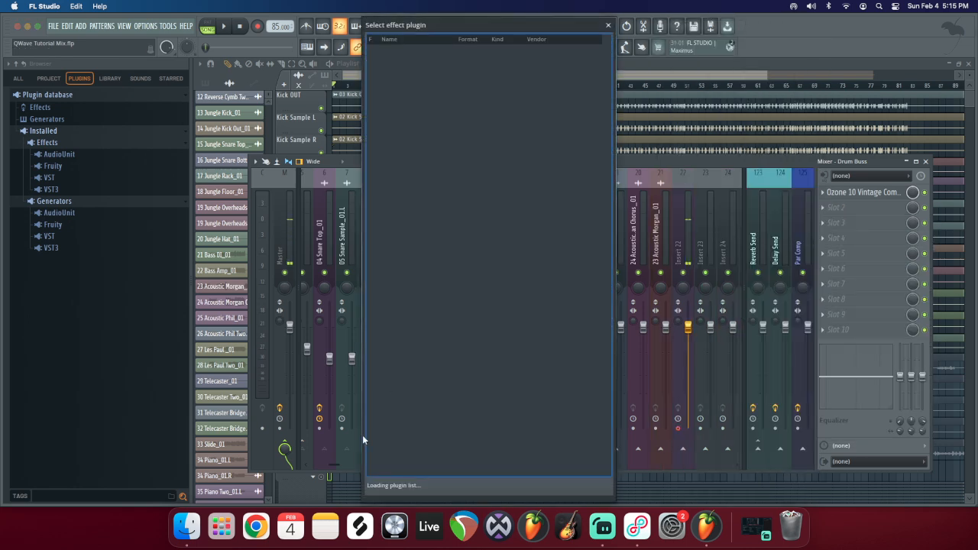
{"action": "type", "text": "sat"}
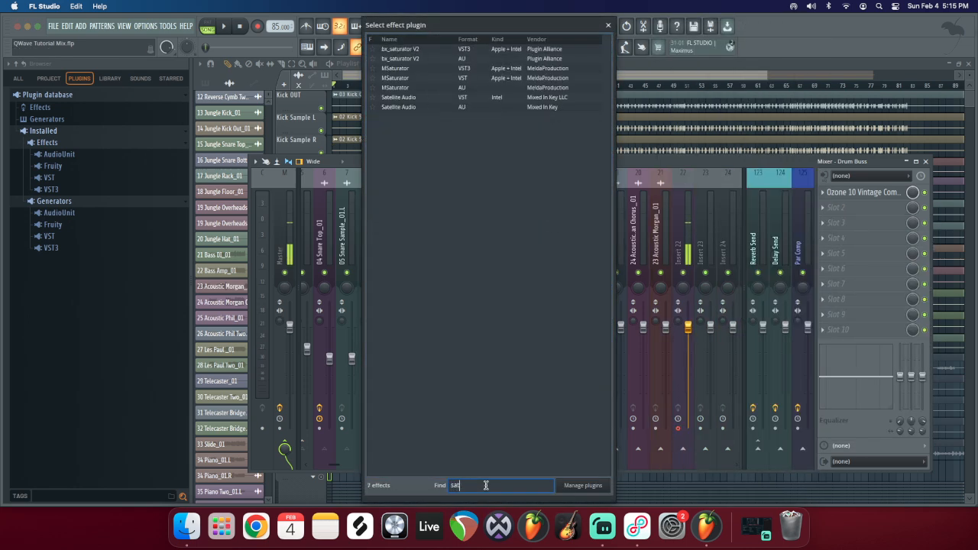
{"action": "double_click", "coordinate": [415, 59]}
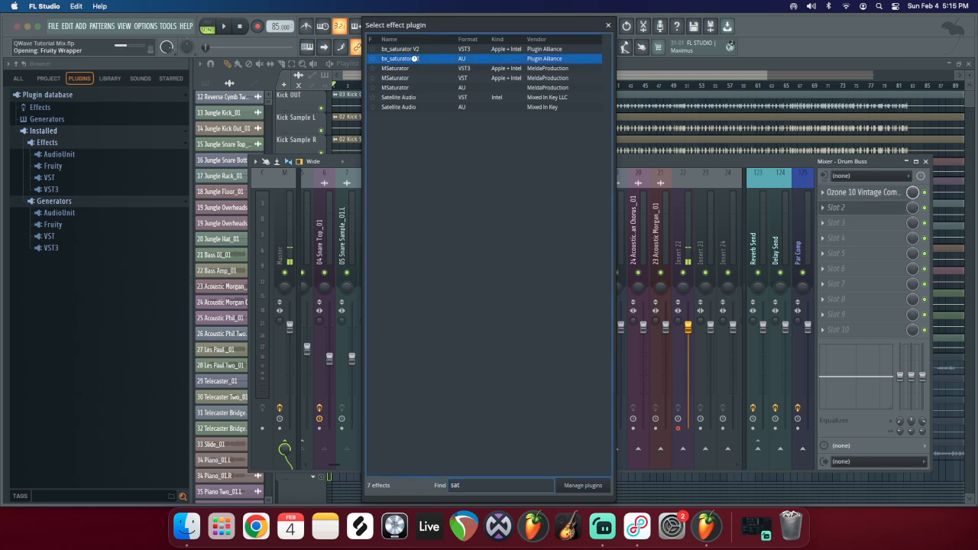
{"action": "left_click_drag", "start_coordinate": [164, 93], "coordinate": [300, 95]}
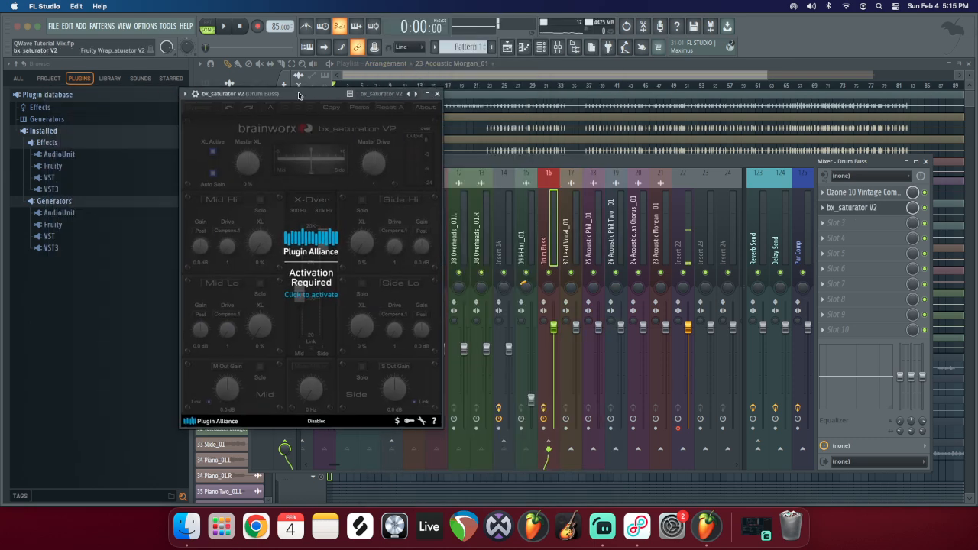
{"action": "left_click", "coordinate": [436, 94]}
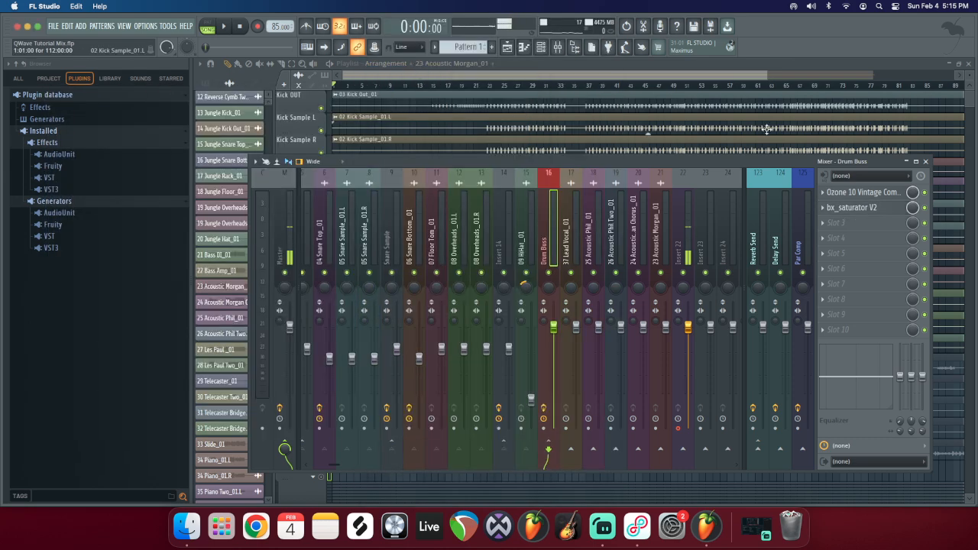
Step: Clear the Drum Buss's second effect slot and load the AU version of MSaturator into it
{"action": "left_click", "coordinate": [823, 209]}
{"action": "left_click", "coordinate": [836, 231]}
{"action": "left_click", "coordinate": [823, 209]}
{"action": "mouse_move", "coordinate": [834, 220]}
{"action": "left_click", "coordinate": [719, 26]}
{"action": "type", "text": "sat"}
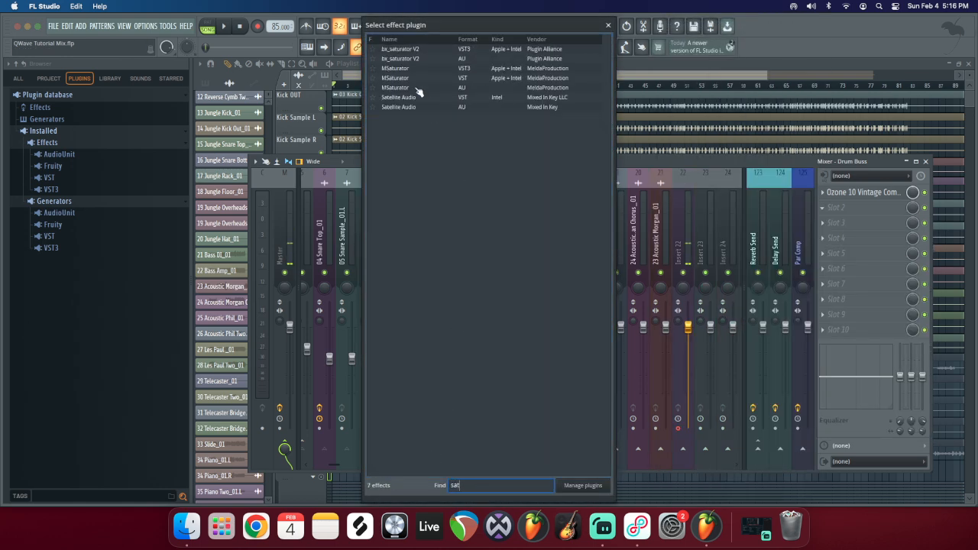
{"action": "double_click", "coordinate": [412, 87]}
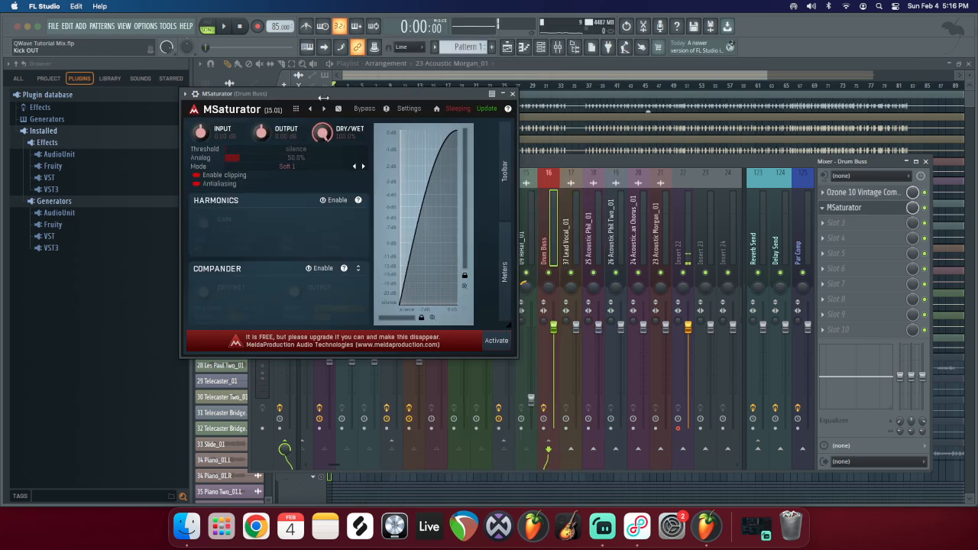
Step: Arrange the mixer and MSaturator windows so the Drum Buss channel meter stays visible above the plugin
{"action": "left_click_drag", "start_coordinate": [315, 95], "coordinate": [540, 296]}
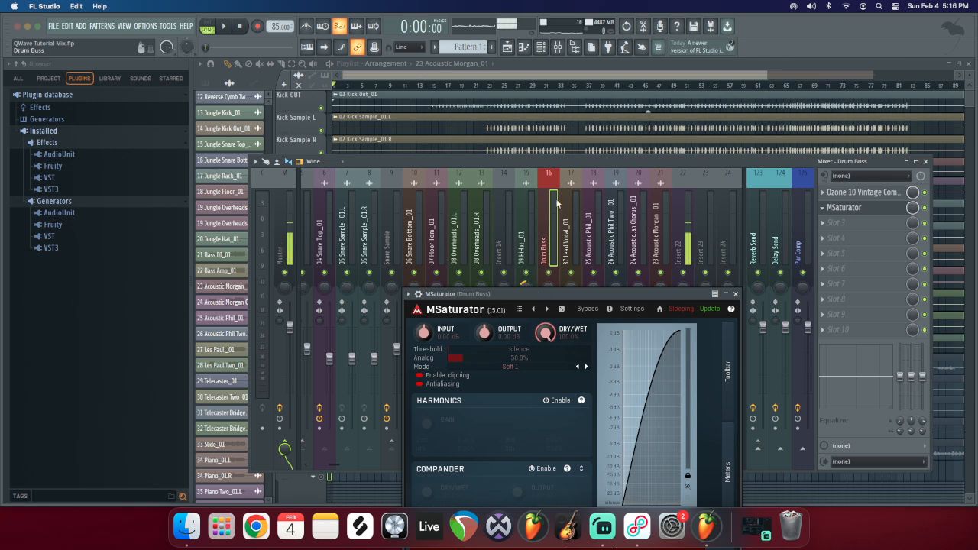
{"action": "left_click_drag", "start_coordinate": [526, 296], "coordinate": [514, 253]}
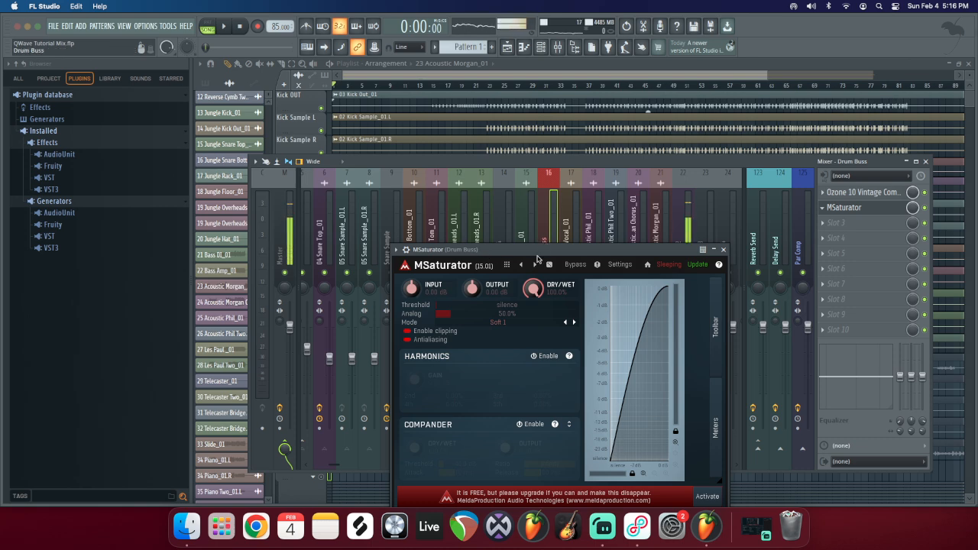
{"action": "left_click_drag", "start_coordinate": [515, 250], "coordinate": [513, 227]}
{"action": "left_click_drag", "start_coordinate": [514, 169], "coordinate": [475, 129]}
{"action": "left_click", "coordinate": [612, 231]}
{"action": "left_click_drag", "start_coordinate": [611, 232], "coordinate": [615, 275]}
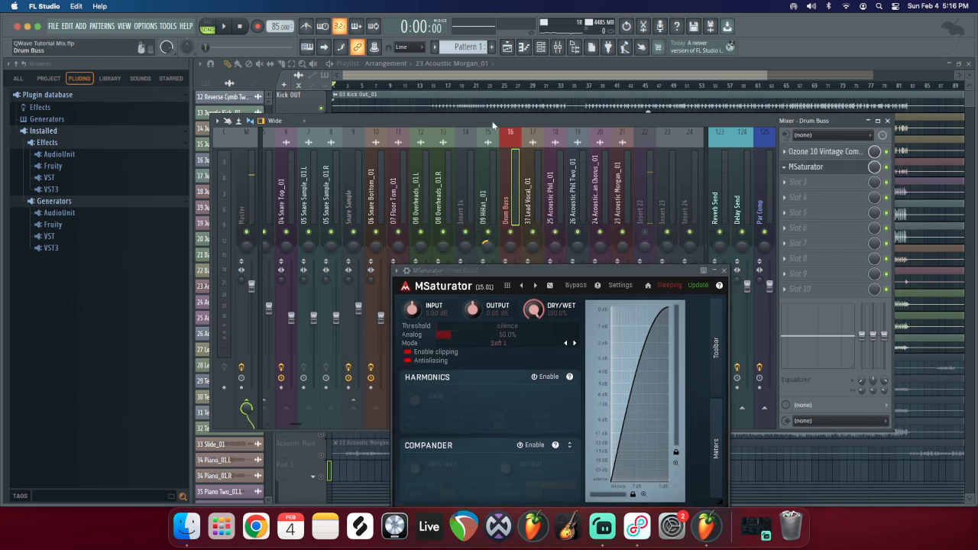
Step: Play the selected section from about bar 22 to 29 and, with MSaturator centred, raise its input gain
{"action": "left_click", "coordinate": [491, 86]}
{"action": "key", "text": "space"}
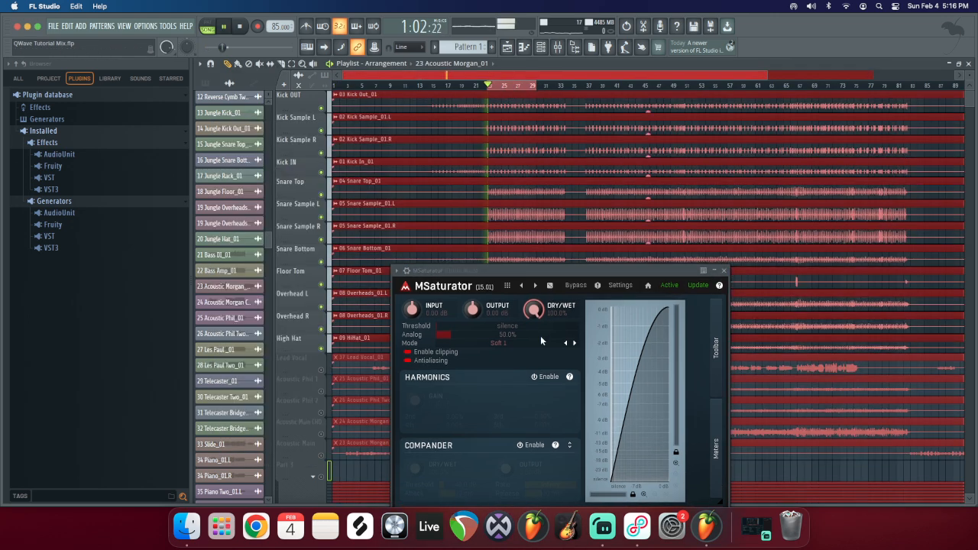
{"action": "left_click_drag", "start_coordinate": [488, 269], "coordinate": [454, 165]}
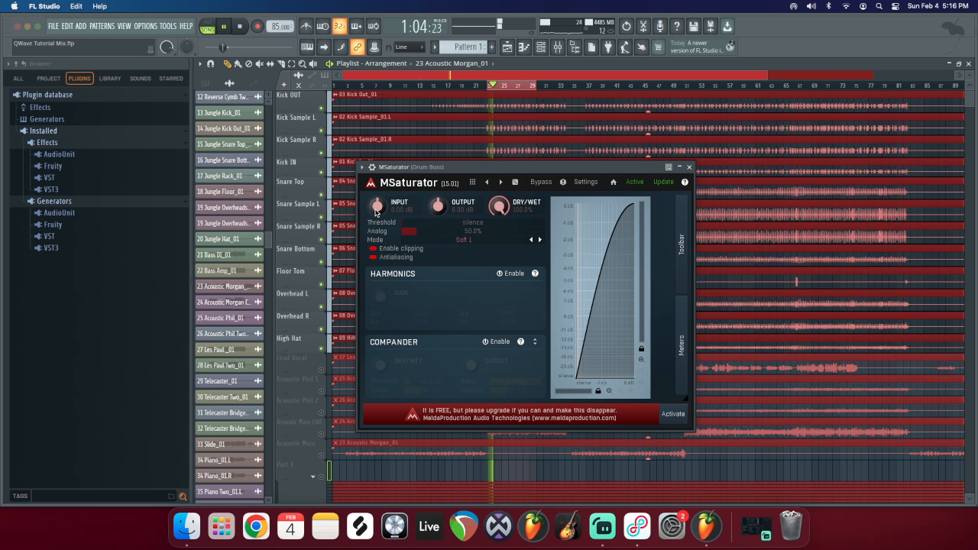
{"action": "left_click_drag", "start_coordinate": [404, 224], "coordinate": [392, 166]}
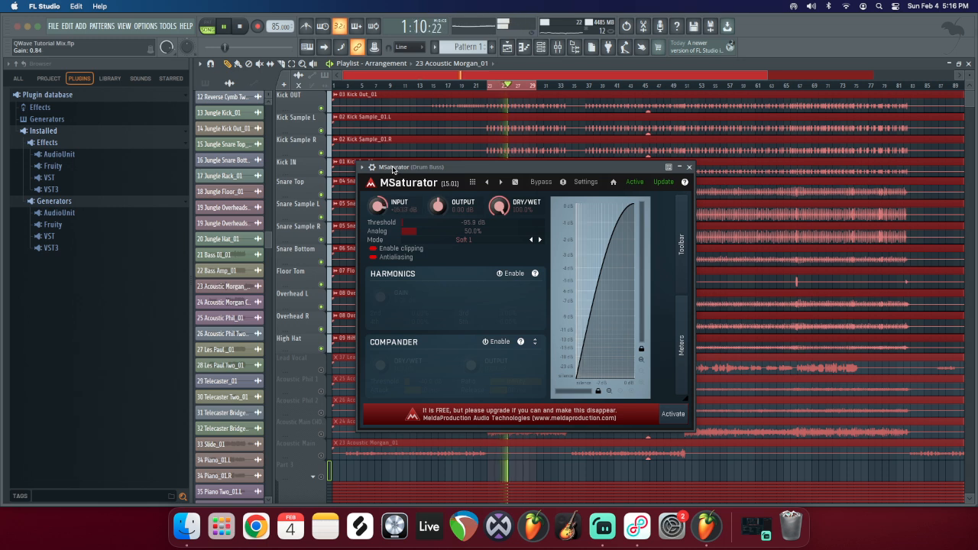
Step: Enable MSaturator's harmonics, set the harmonics gain to about +7.9 dB and reduce the input gain
{"action": "left_click", "coordinate": [508, 275]}
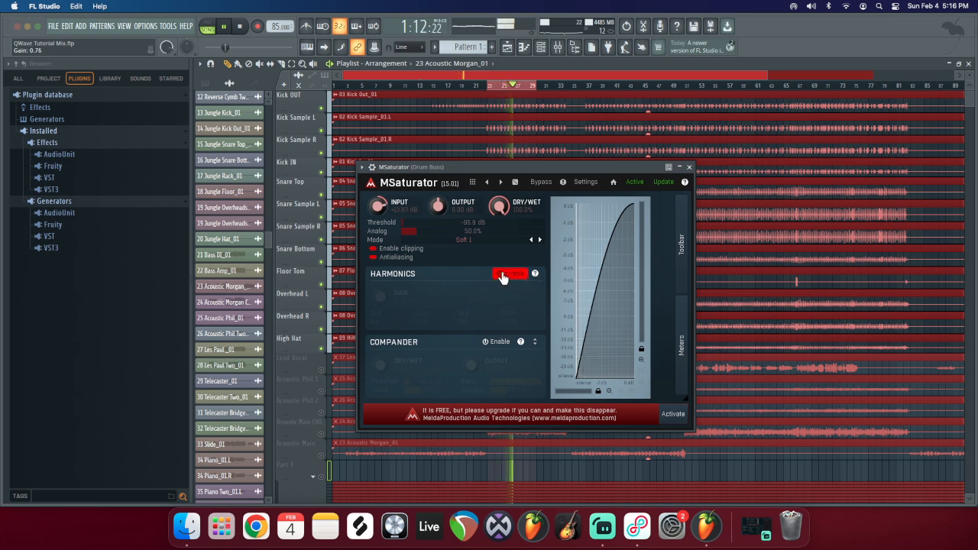
{"action": "left_click_drag", "start_coordinate": [379, 206], "coordinate": [379, 211]}
{"action": "mouse_move", "coordinate": [376, 290]}
{"action": "left_mouse_down"}
{"action": "mouse_move", "coordinate": [379, 263]}
{"action": "mouse_move", "coordinate": [379, 275]}
{"action": "left_mouse_up"}
{"action": "left_click_drag", "start_coordinate": [381, 200], "coordinate": [380, 210]}
{"action": "left_click_drag", "start_coordinate": [380, 296], "coordinate": [380, 291]}
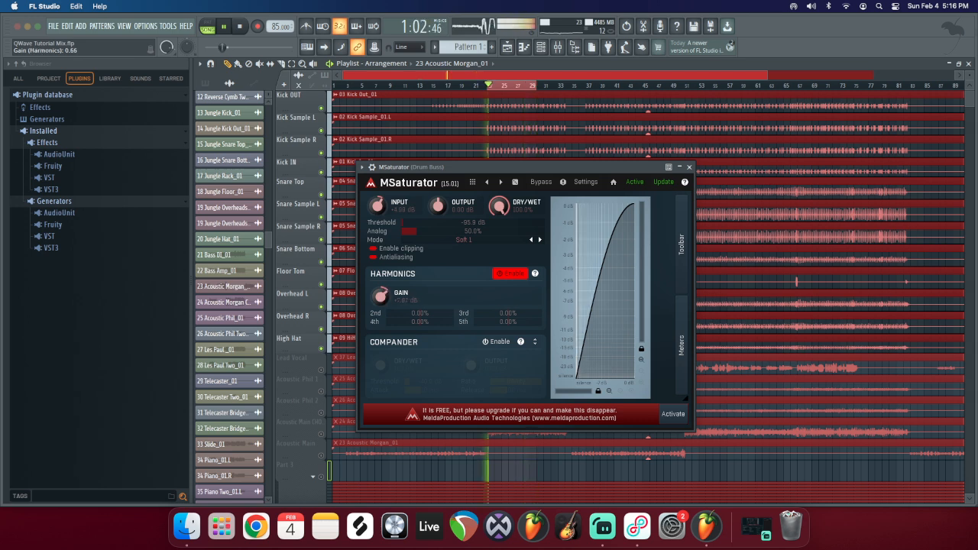
Step: Reset MSaturator's input gain to exactly 0 dB
{"action": "mouse_move", "coordinate": [378, 203]}
{"action": "left_mouse_down"}
{"action": "mouse_move", "coordinate": [379, 225]}
{"action": "mouse_move", "coordinate": [377, 213]}
{"action": "left_mouse_up"}
{"action": "double_click", "coordinate": [377, 211]}
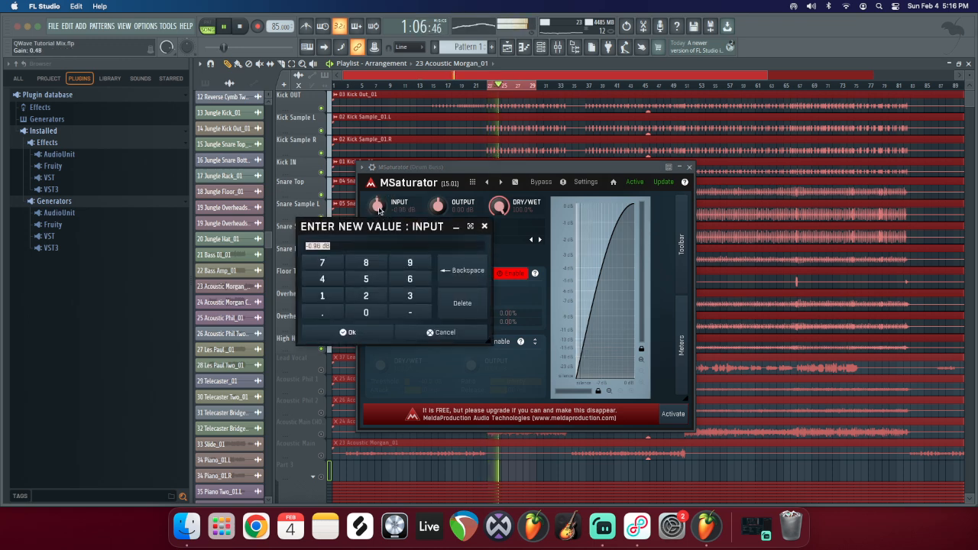
{"action": "left_click", "coordinate": [362, 312]}
{"action": "left_click", "coordinate": [372, 333]}
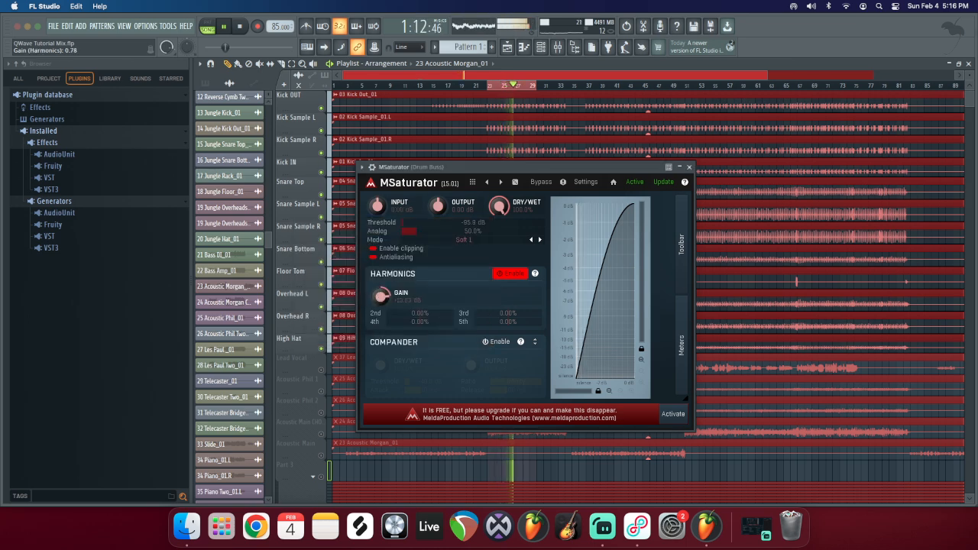
Step: Set MSaturator's 2nd harmonic to about 11.2%, harmonics gain to about +7.3 dB and output to about -2.5 dB
{"action": "left_click_drag", "start_coordinate": [421, 312], "coordinate": [434, 312]}
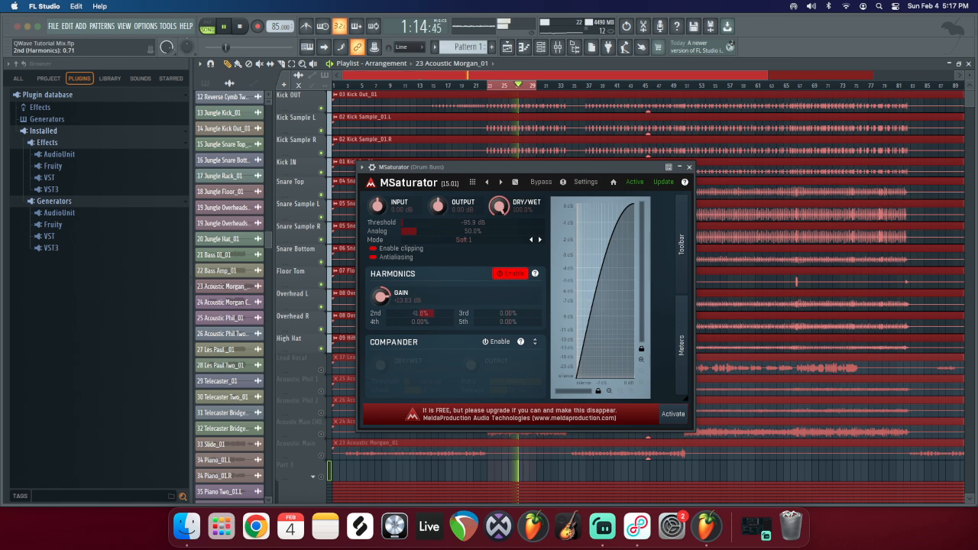
{"action": "left_click_drag", "start_coordinate": [435, 312], "coordinate": [392, 298]}
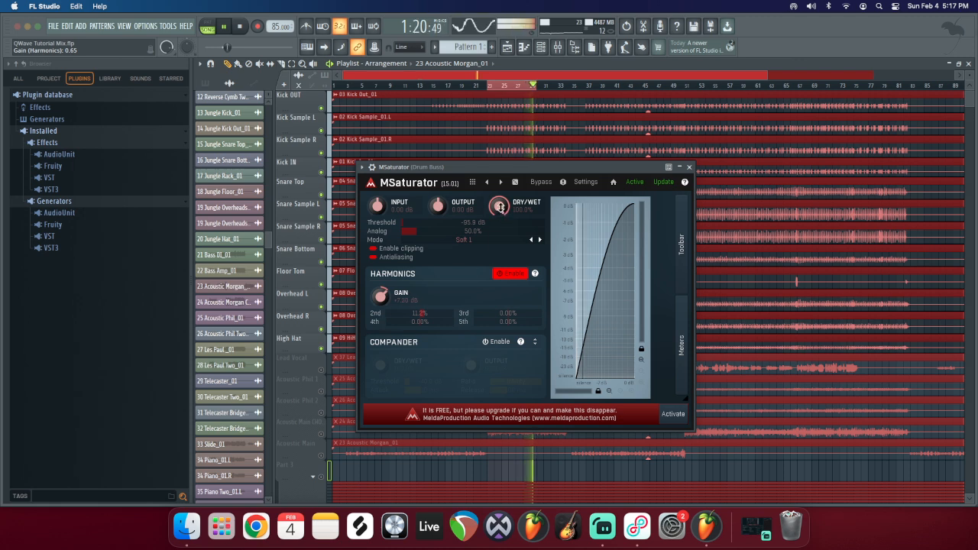
{"action": "left_click_drag", "start_coordinate": [438, 205], "coordinate": [438, 212]}
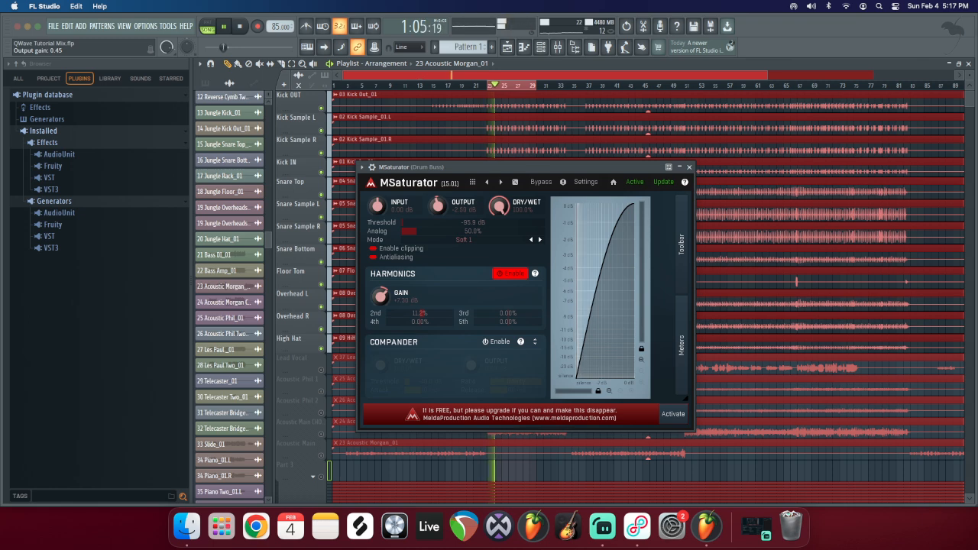
Step: Show the mixer with MSaturator placed below the Drum Buss meter, and toggle the saturator's slot to compare levels
{"action": "left_click", "coordinate": [557, 47]}
{"action": "left_click_drag", "start_coordinate": [444, 171], "coordinate": [219, 266]}
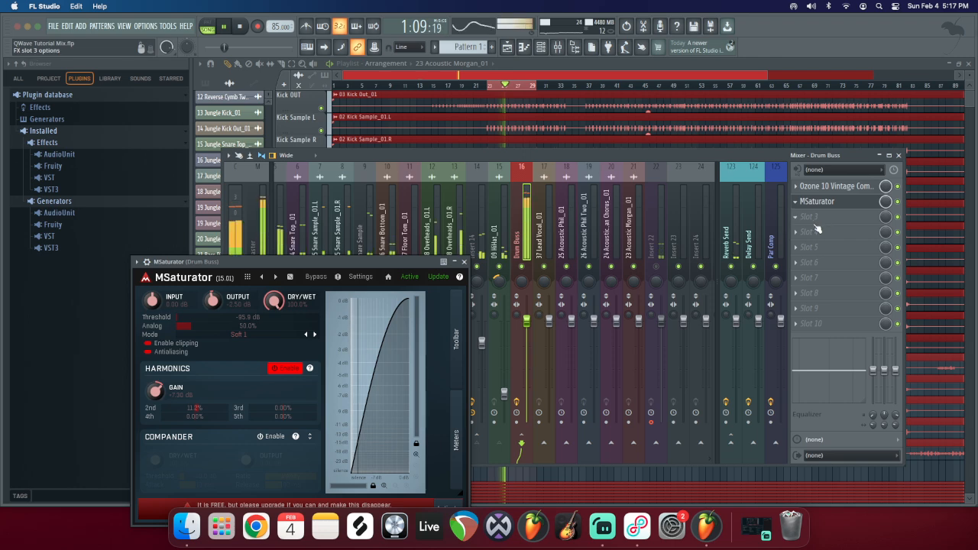
{"action": "left_click_drag", "start_coordinate": [373, 262], "coordinate": [485, 280]}
{"action": "left_click", "coordinate": [896, 203]}
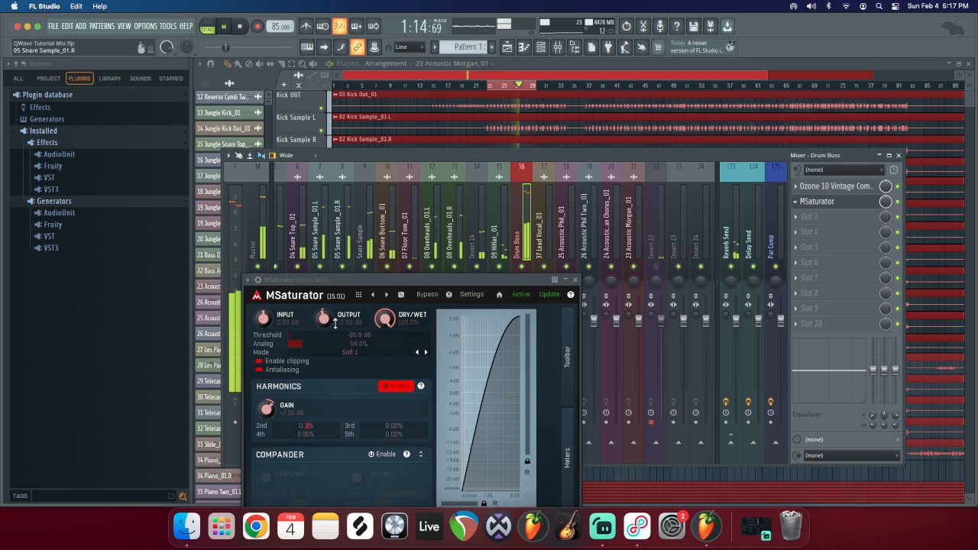
Step: Try MSaturator's output at about -8.2 dB and bring it back up to about -2.8 dB
{"action": "left_click_drag", "start_coordinate": [327, 320], "coordinate": [327, 325]}
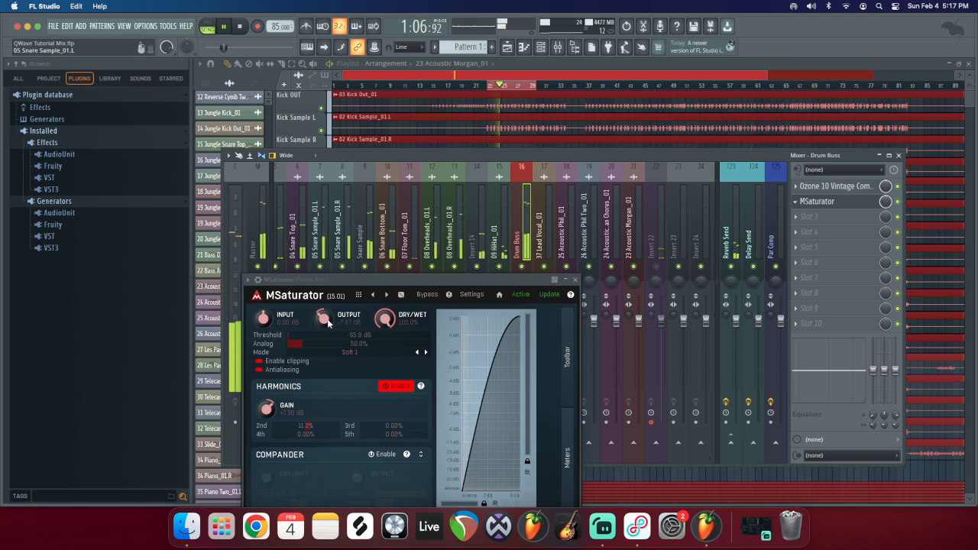
{"action": "left_click_drag", "start_coordinate": [324, 319], "coordinate": [325, 325]}
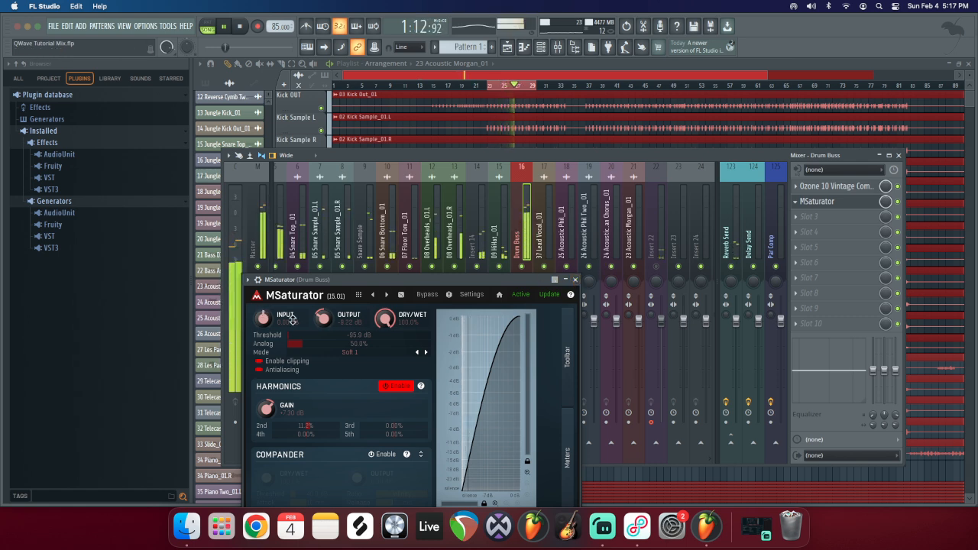
{"action": "left_click_drag", "start_coordinate": [330, 321], "coordinate": [333, 301]}
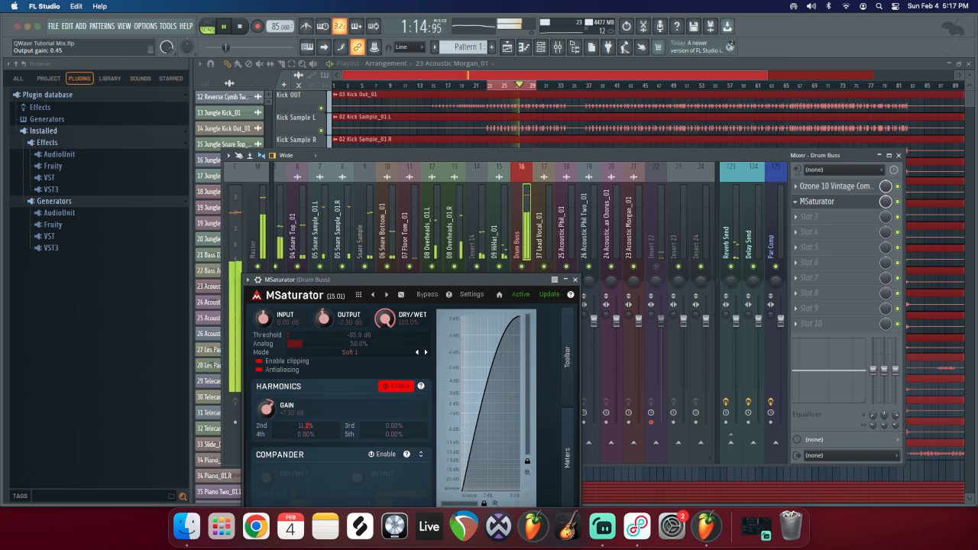
Step: Reduce MSaturator's dry/wet mix to about 24% and switch the plugin off and on to compare
{"action": "left_click_drag", "start_coordinate": [384, 318], "coordinate": [385, 367]}
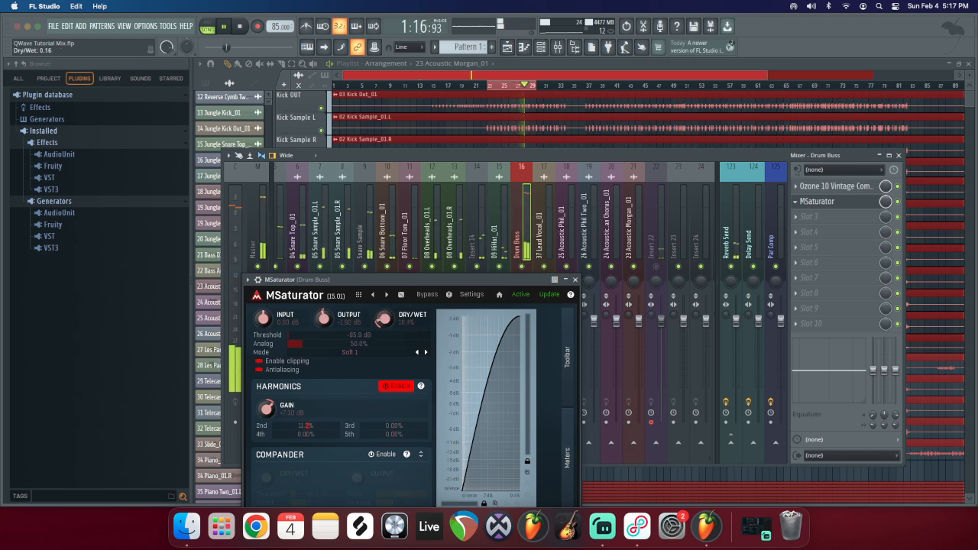
{"action": "left_click_drag", "start_coordinate": [384, 319], "coordinate": [384, 309]}
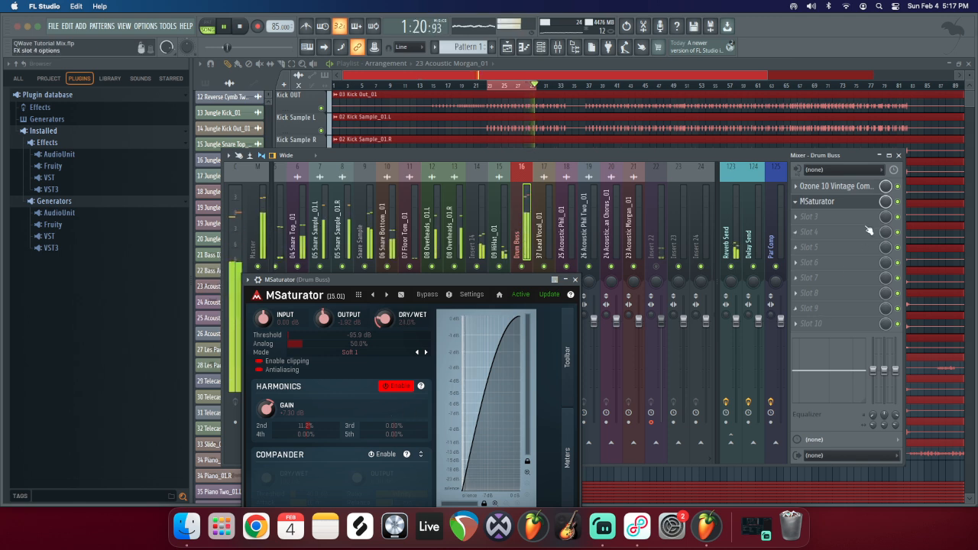
{"action": "left_click", "coordinate": [899, 201]}
{"action": "left_click", "coordinate": [899, 202]}
Step: Set MSaturator's output to about -4.8 dB, harmonics gain to about +5.6 dB and dry/wet to about 37.6%
{"action": "left_click_drag", "start_coordinate": [324, 319], "coordinate": [324, 329]}
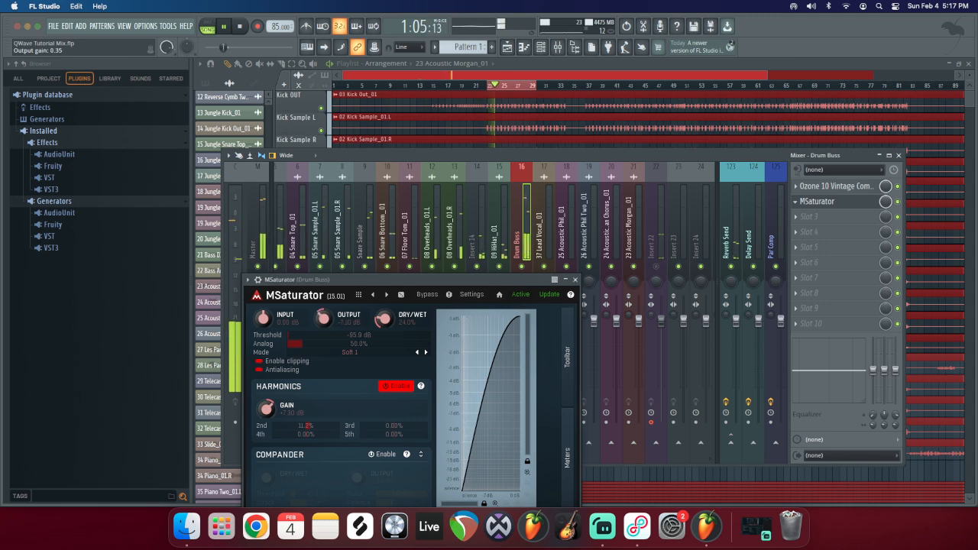
{"action": "left_click_drag", "start_coordinate": [266, 410], "coordinate": [266, 414]}
{"action": "left_click_drag", "start_coordinate": [341, 324], "coordinate": [384, 327]}
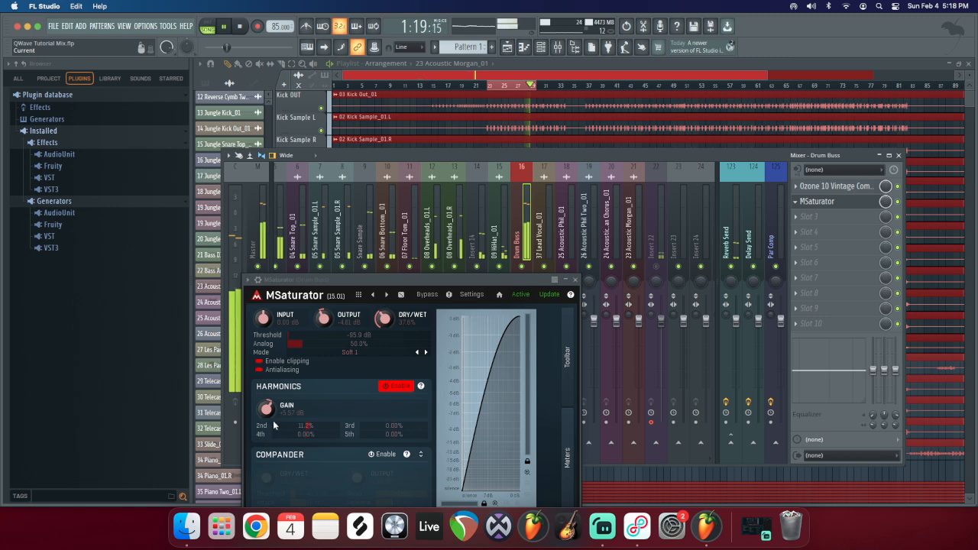
Step: Fine-tune MSaturator's harmonics gain, lower its output to about -5.6 dB, stop playback and close the plugin window
{"action": "left_click_drag", "start_coordinate": [266, 408], "coordinate": [265, 382]}
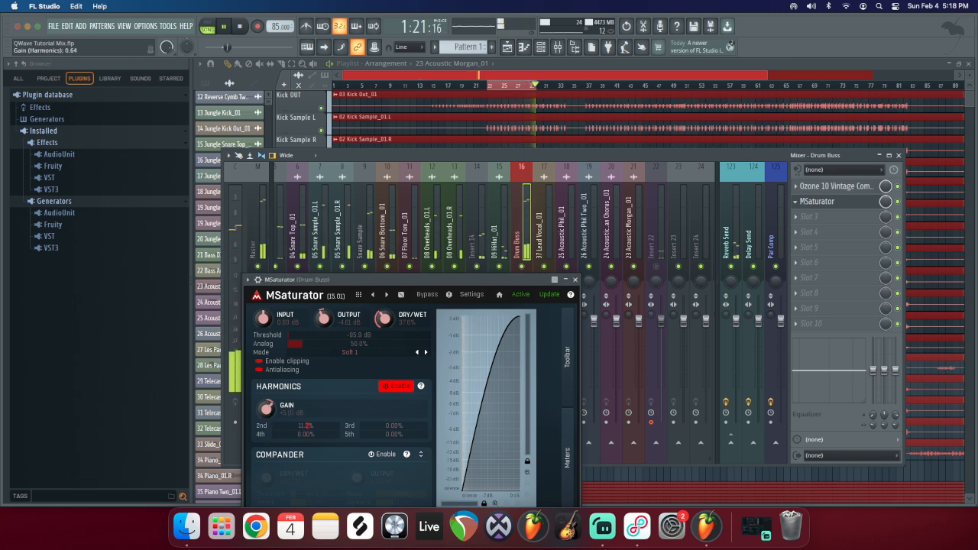
{"action": "left_click_drag", "start_coordinate": [323, 318], "coordinate": [323, 321]}
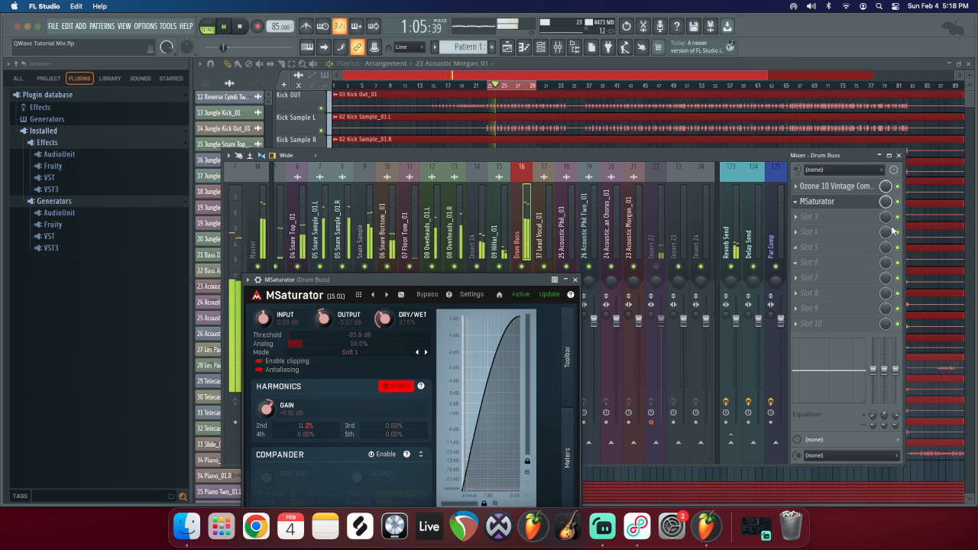
{"action": "key", "text": "space"}
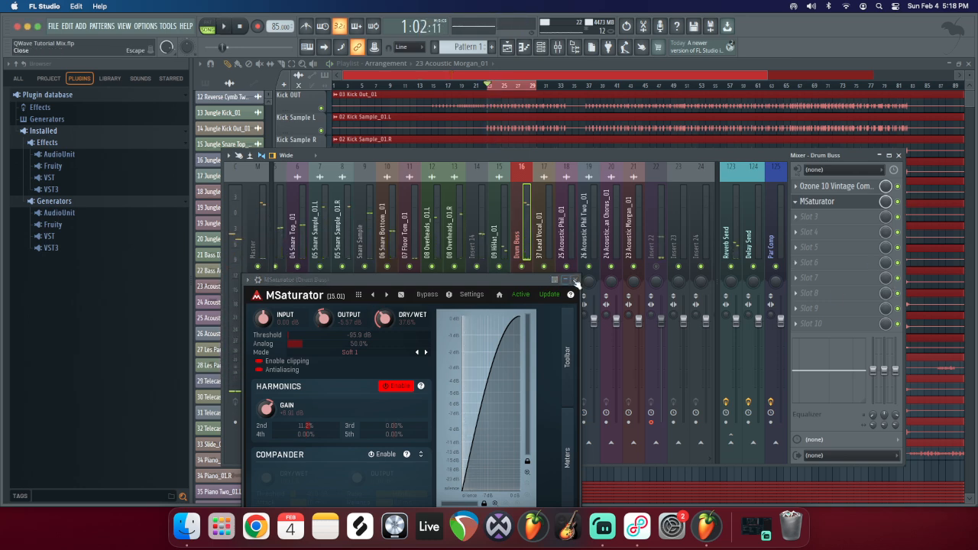
{"action": "left_click", "coordinate": [577, 283]}
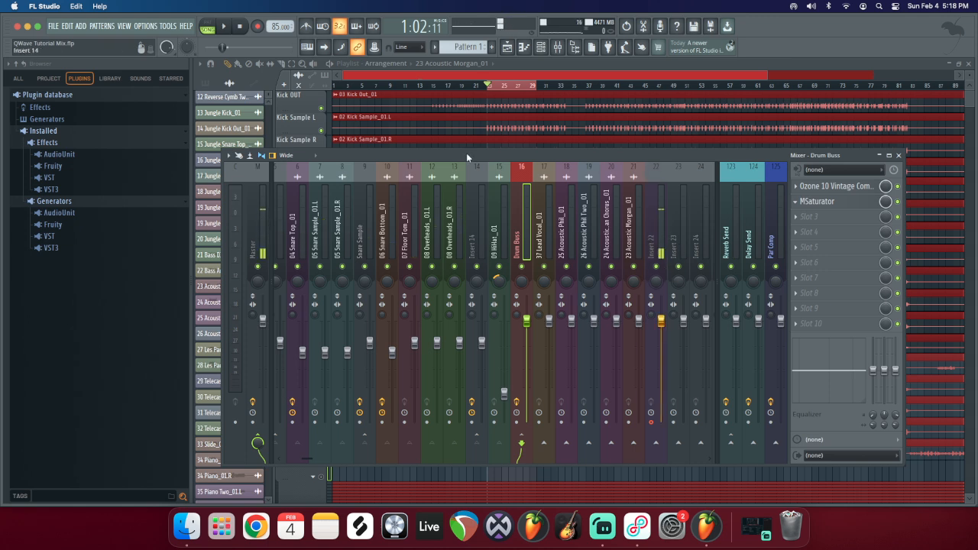
Step: Reopen MSaturator on the Drum Buss to review its settings, and close its window
{"action": "left_click_drag", "start_coordinate": [466, 153], "coordinate": [472, 153]}
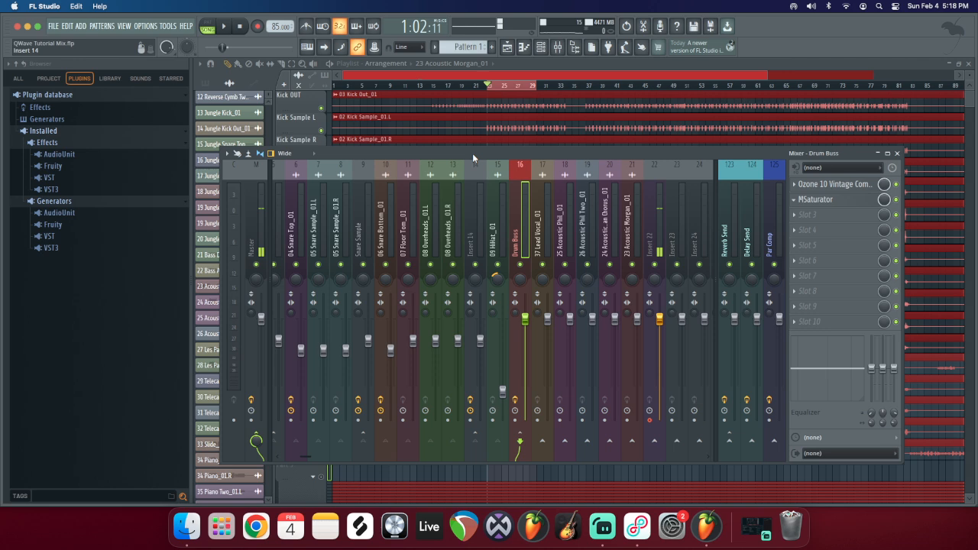
{"action": "left_click", "coordinate": [543, 227]}
{"action": "left_click", "coordinate": [522, 231]}
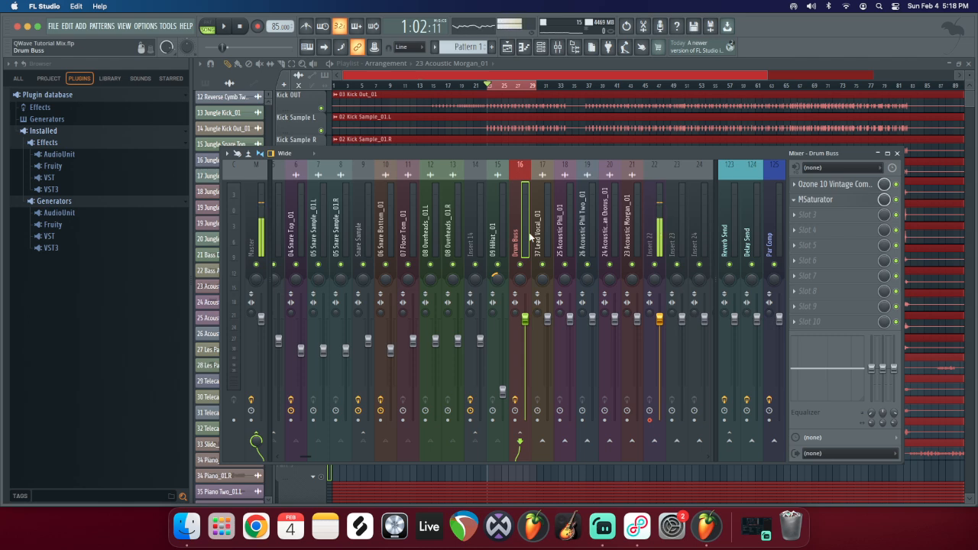
{"action": "left_click", "coordinate": [840, 206]}
{"action": "left_click_drag", "start_coordinate": [328, 280], "coordinate": [294, 224]}
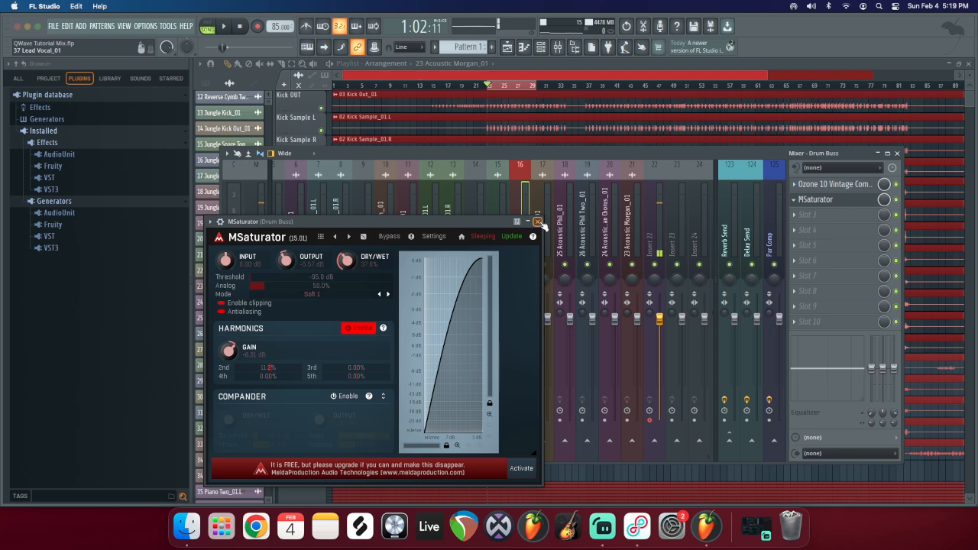
{"action": "left_click", "coordinate": [538, 221]}
Step: Listen to the looped drum section, stop playback and select the Drum Buss track
{"action": "key", "text": "space"}
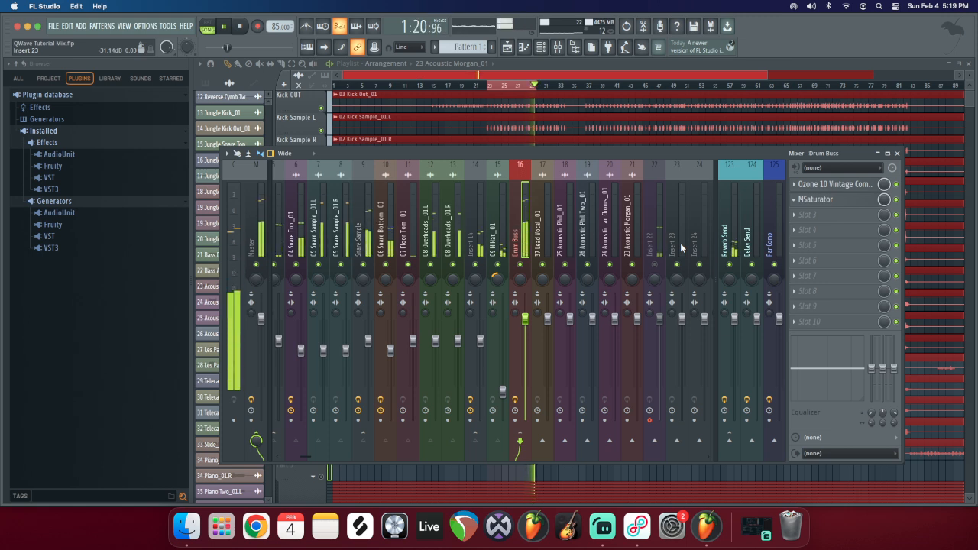
{"action": "key", "text": "space"}
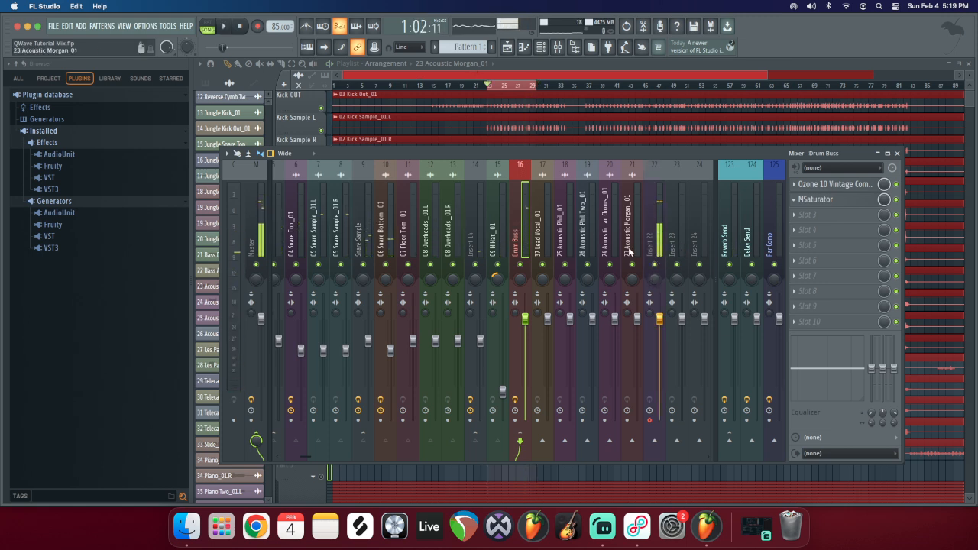
{"action": "left_click", "coordinate": [543, 220]}
{"action": "left_click", "coordinate": [519, 220]}
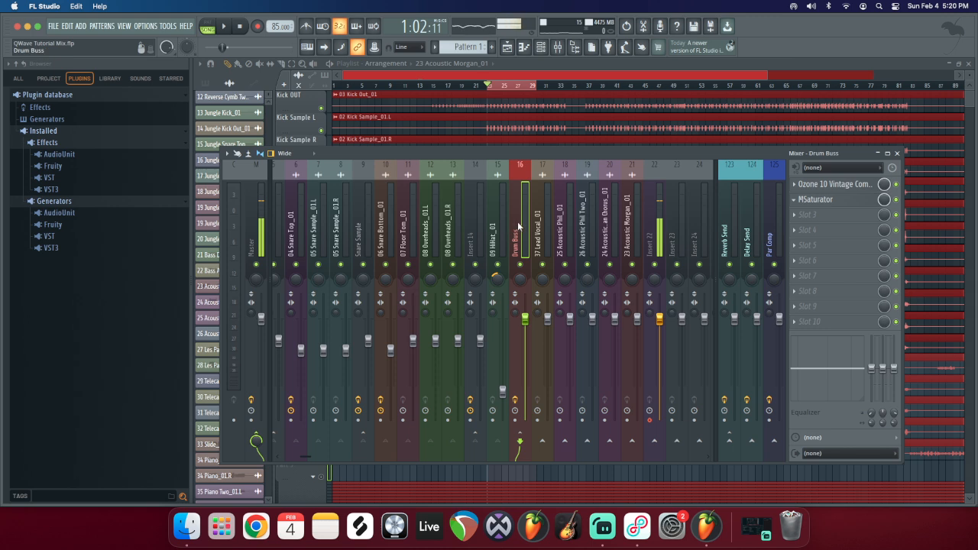
Step: Send the Drum Buss to empty Insert 23 and move that insert directly beside the Drum Buss as track 17
{"action": "left_click", "coordinate": [676, 441]}
{"action": "left_click", "coordinate": [679, 225]}
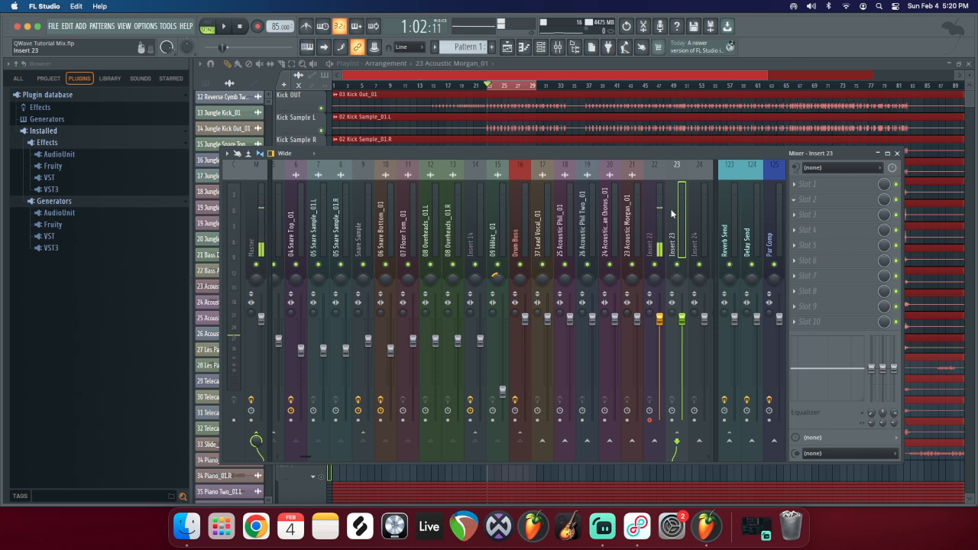
{"action": "key", "text": "alt+Left"}
{"action": "key", "text": "alt+Left"}
{"action": "key", "text": "alt+Left"}
{"action": "key", "text": "alt+Left"}
{"action": "key", "text": "alt+Left"}
{"action": "key", "text": "alt+Left"}
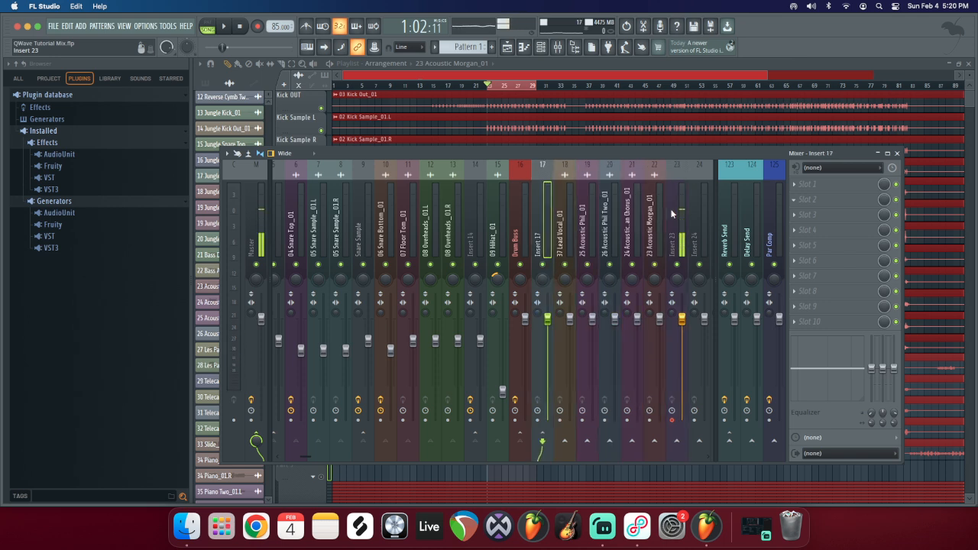
Step: Lower Insert 17's volume fader strongly, and check its send from the Drum Buss before selecting Insert 17 again
{"action": "left_click_drag", "start_coordinate": [547, 319], "coordinate": [547, 391]}
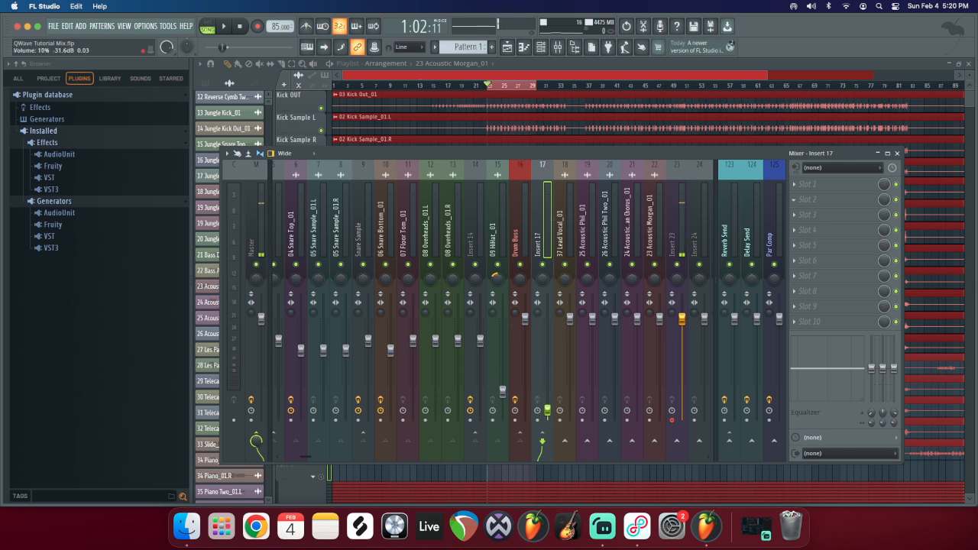
{"action": "left_click_drag", "start_coordinate": [547, 391], "coordinate": [547, 386]}
{"action": "left_click", "coordinate": [516, 209]}
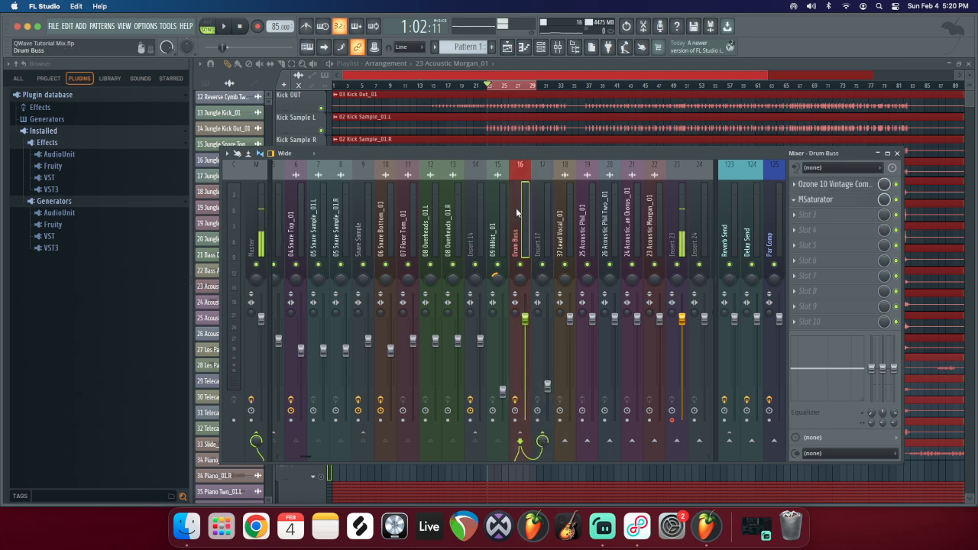
{"action": "left_click", "coordinate": [544, 211]}
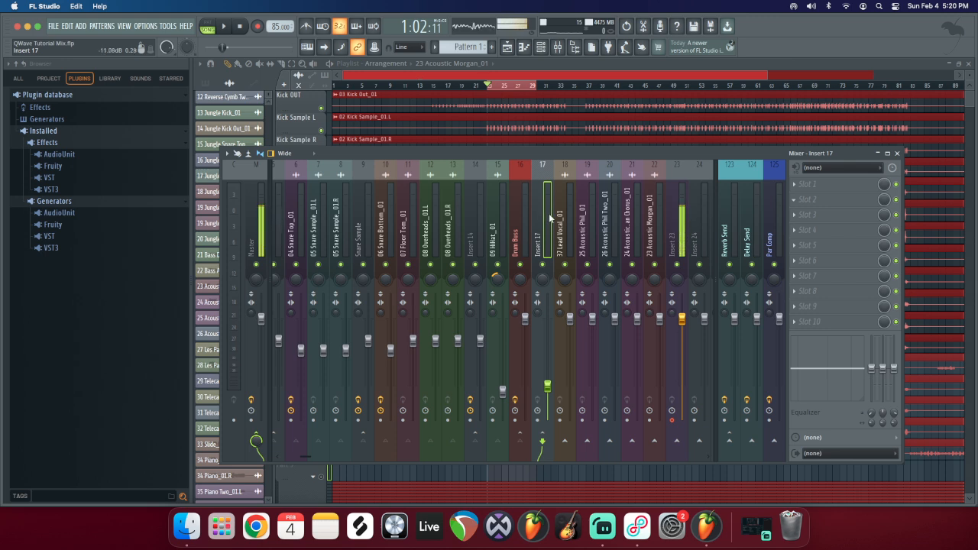
Step: Examine the kick, snare and overhead waveforms in the playlist around bars 23 to 33, close up and from further out
{"action": "left_click_drag", "start_coordinate": [546, 152], "coordinate": [545, 241]}
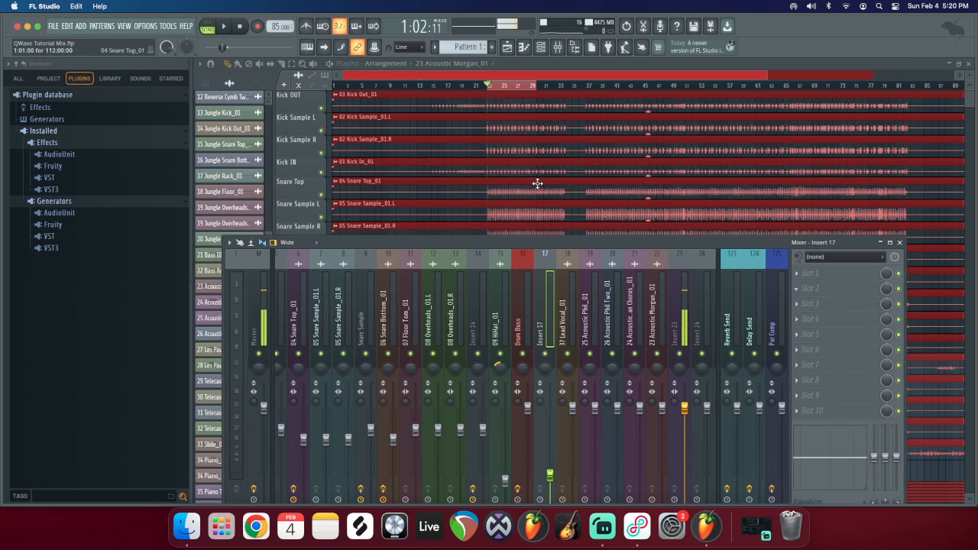
{"action": "scroll", "coordinate": [535, 179], "scroll_direction": "up", "scroll_amount": 3}
{"action": "scroll", "coordinate": [525, 168], "scroll_direction": "up", "scroll_amount": 3}
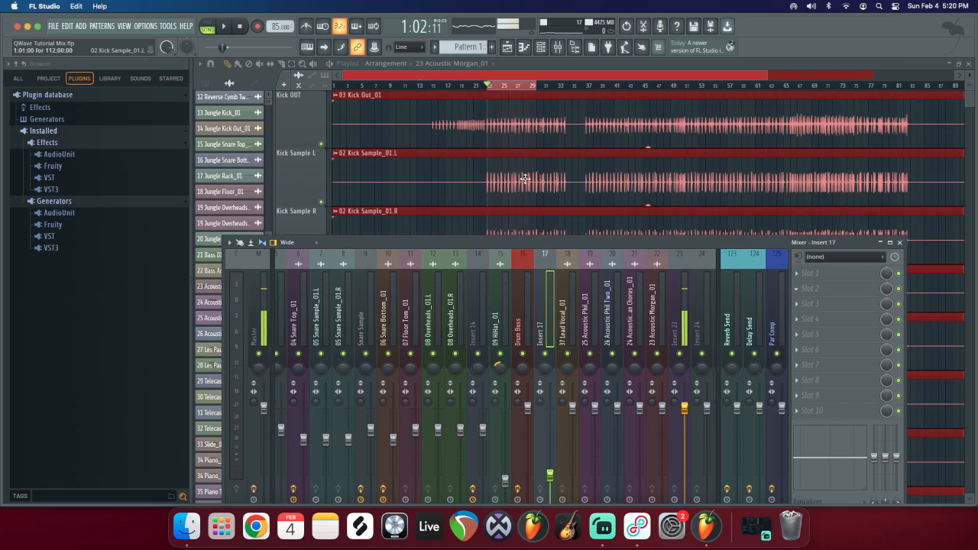
{"action": "key", "text": "F9"}
{"action": "scroll", "coordinate": [487, 180], "scroll_direction": "up", "scroll_amount": 5}
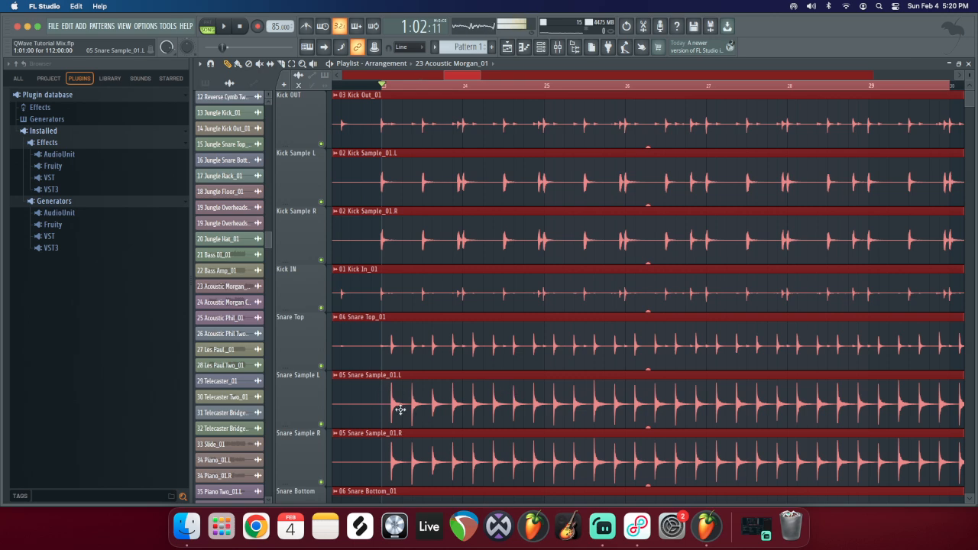
{"action": "scroll", "coordinate": [400, 410], "scroll_direction": "up", "scroll_amount": 5, "text": "ctrl"}
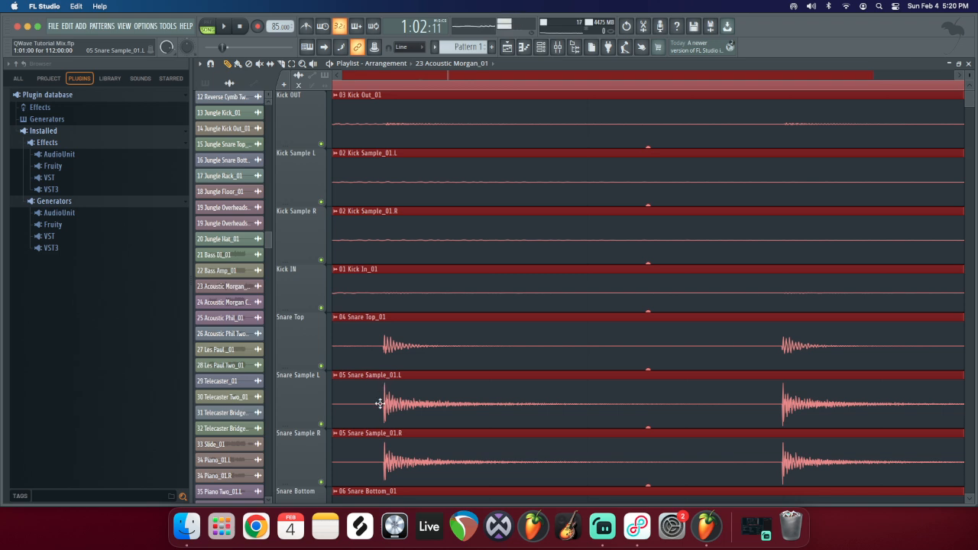
{"action": "scroll", "coordinate": [404, 367], "scroll_direction": "down", "scroll_amount": 5, "text": "ctrl"}
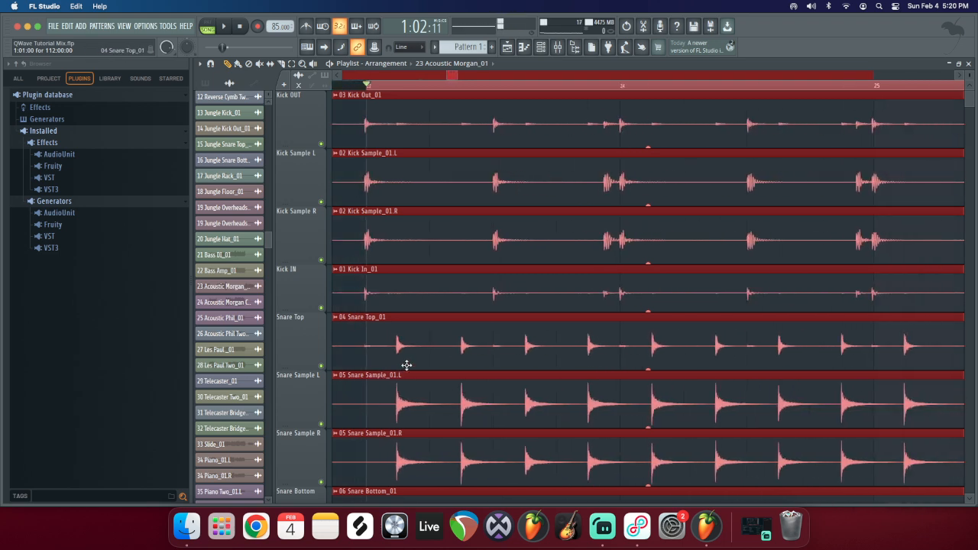
{"action": "scroll", "coordinate": [406, 367], "scroll_direction": "down", "scroll_amount": 3, "text": "ctrl"}
{"action": "scroll", "coordinate": [295, 217], "scroll_direction": "down", "scroll_amount": 4, "text": "alt"}
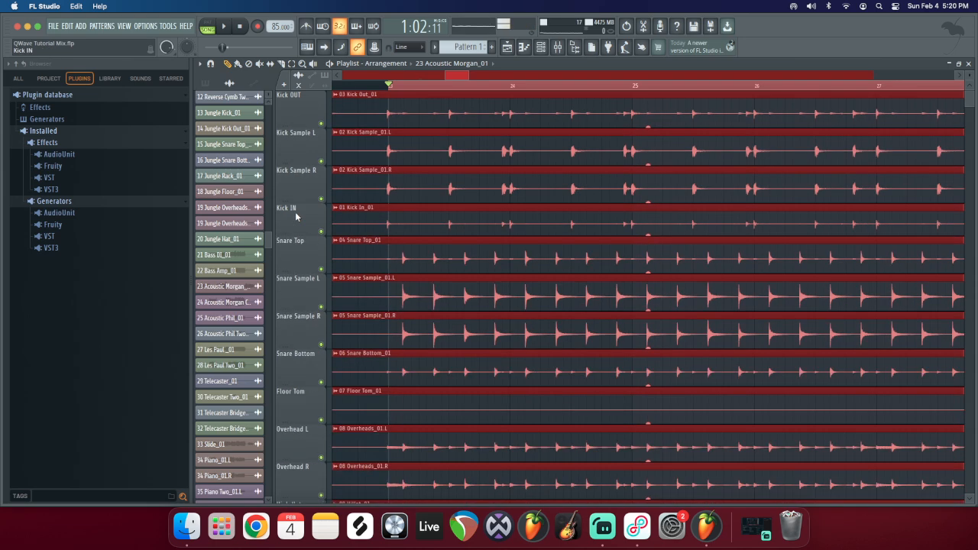
{"action": "scroll", "coordinate": [294, 212], "scroll_direction": "down", "scroll_amount": 6, "text": "alt"}
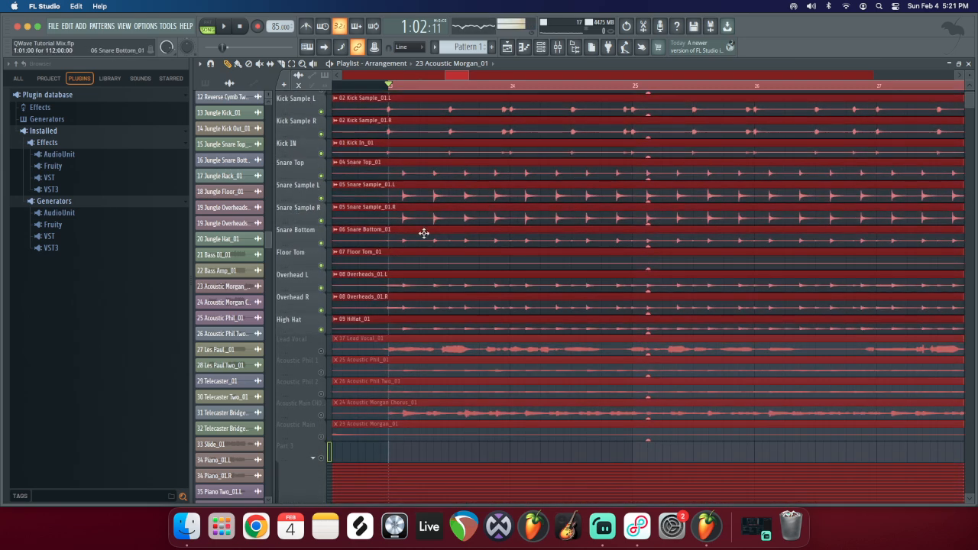
{"action": "scroll", "coordinate": [429, 233], "scroll_direction": "up", "scroll_amount": 1}
{"action": "scroll", "coordinate": [435, 232], "scroll_direction": "down", "scroll_amount": 3, "text": "ctrl"}
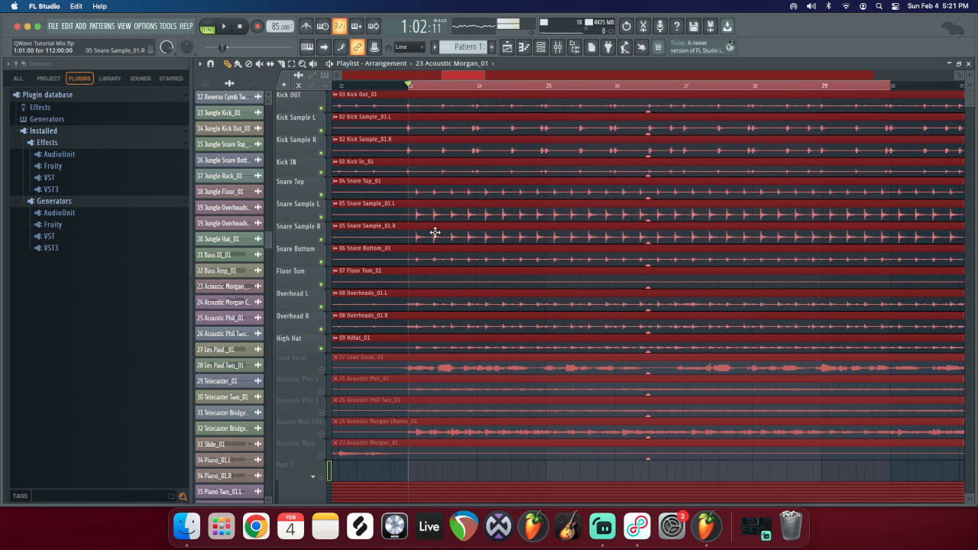
{"action": "scroll", "coordinate": [437, 218], "scroll_direction": "down", "scroll_amount": 2, "text": "ctrl"}
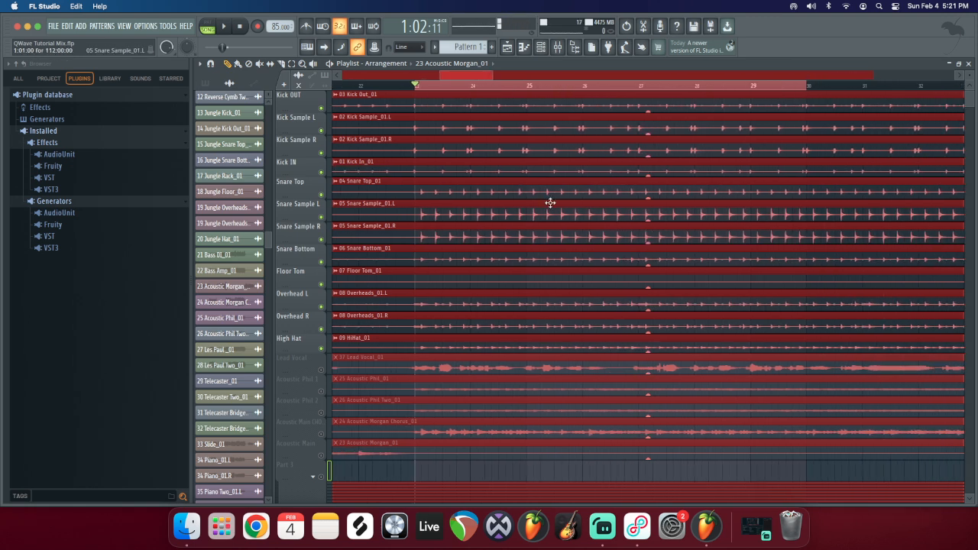
{"action": "scroll", "coordinate": [535, 195], "scroll_direction": "down", "scroll_amount": 2, "text": "ctrl"}
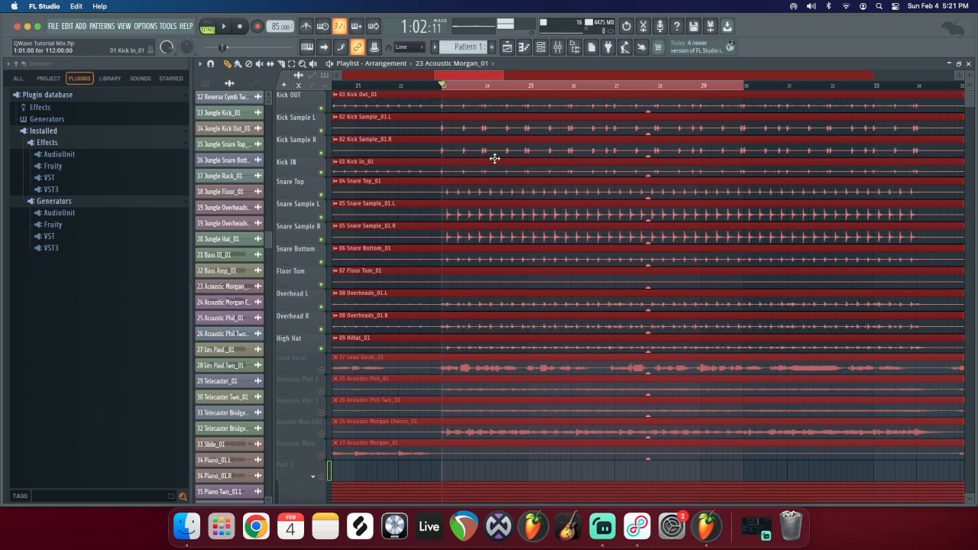
Step: Bring the mixer back and load the bx_townhouse Buss Compressor into Insert 17's first effect slot
{"action": "left_click", "coordinate": [557, 47]}
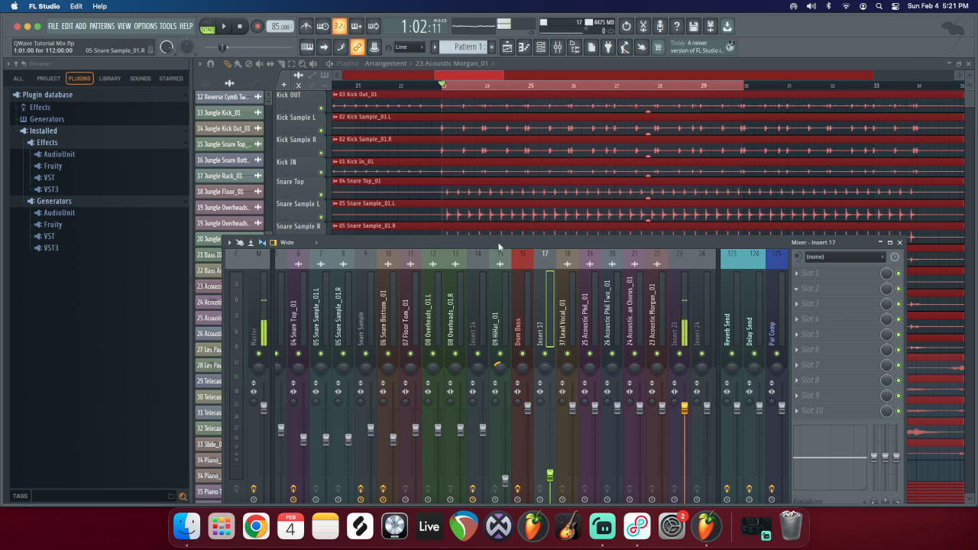
{"action": "left_click_drag", "start_coordinate": [497, 244], "coordinate": [477, 171]}
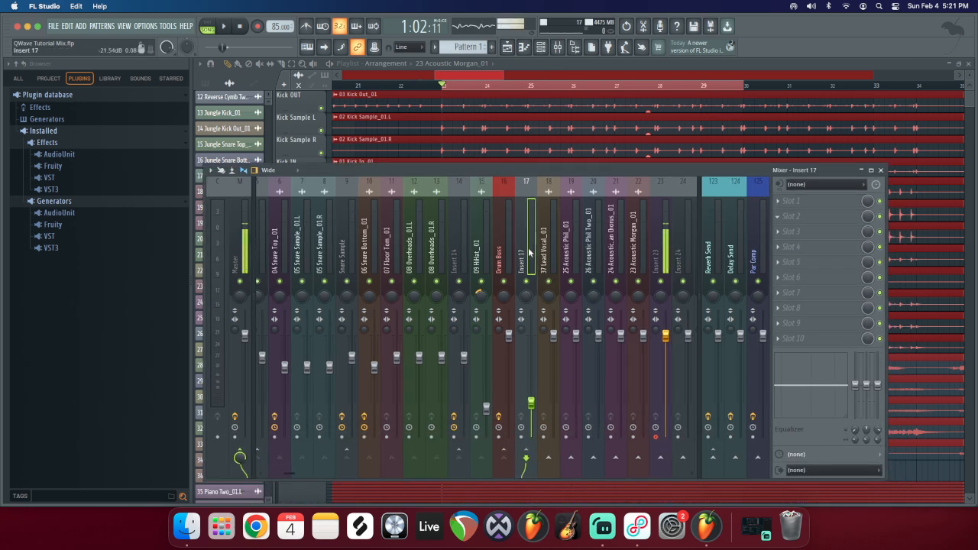
{"action": "left_click", "coordinate": [785, 200]}
{"action": "left_click", "coordinate": [642, 29]}
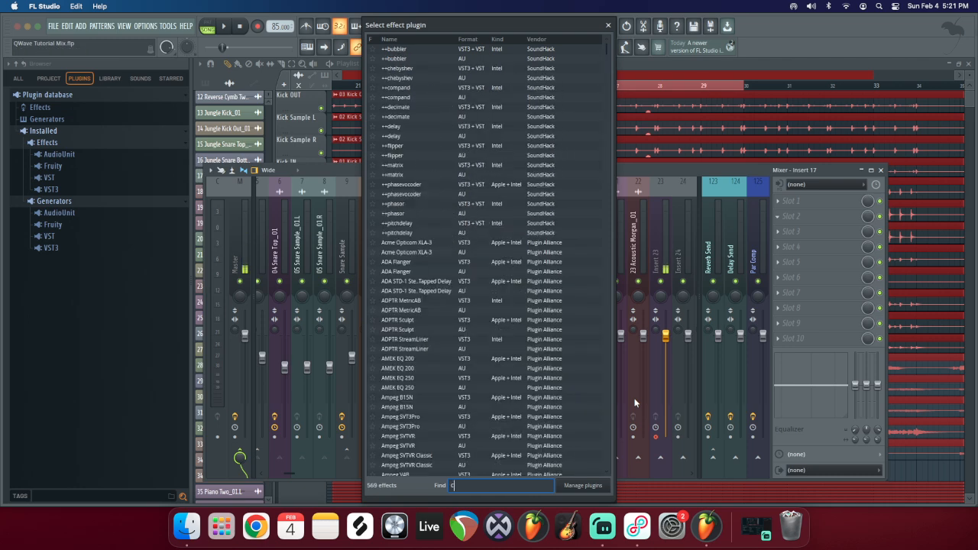
{"action": "type", "text": "compres"}
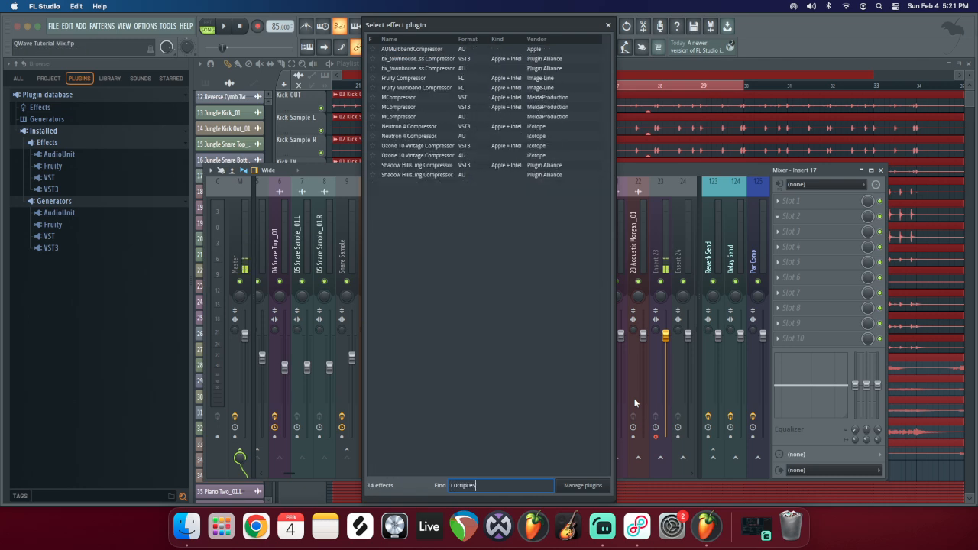
{"action": "double_click", "coordinate": [416, 68]}
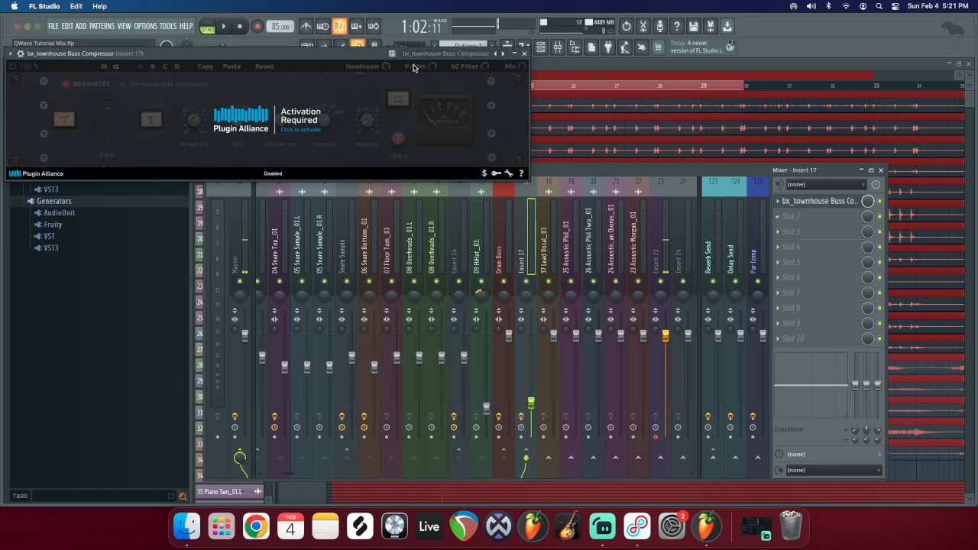
Step: Close the bx_townhouse Buss Compressor window, try to change the plugin in Insert 17's first slot, and dismiss the error report
{"action": "left_click", "coordinate": [524, 54]}
{"action": "left_click", "coordinate": [778, 201]}
{"action": "left_click", "coordinate": [792, 222]}
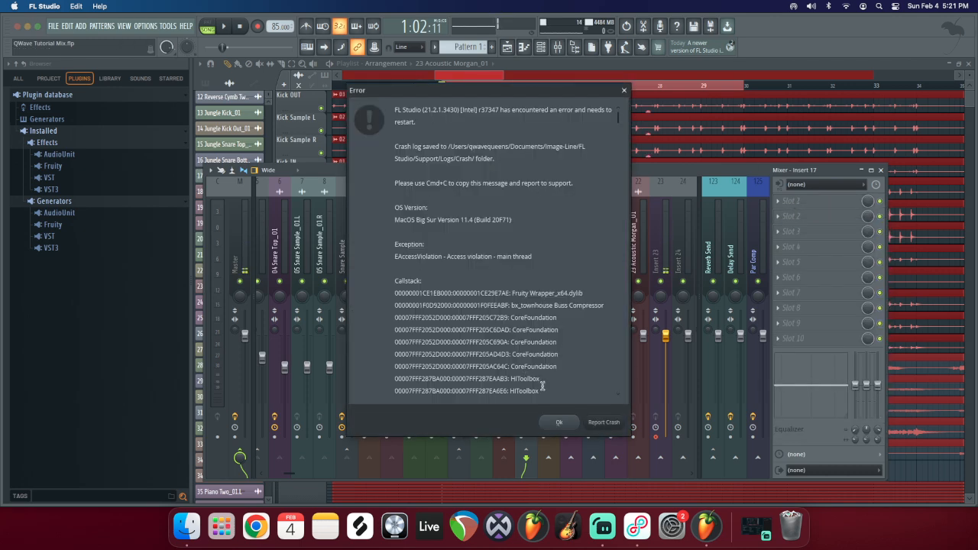
{"action": "left_click", "coordinate": [560, 423]}
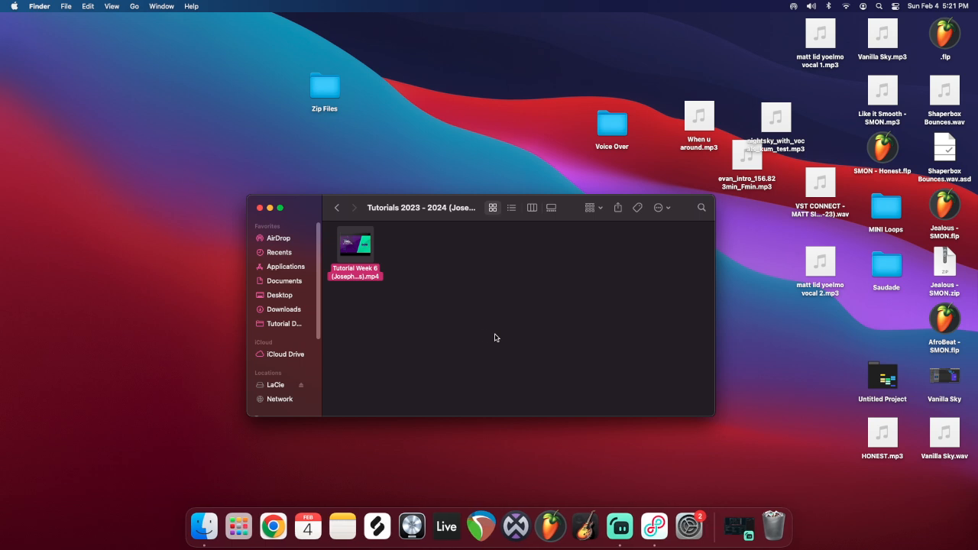
Step: Close the Finder window showing the tutorial video folder and switch to Streamlabs Desktop
{"action": "left_click_drag", "start_coordinate": [309, 205], "coordinate": [313, 190]}
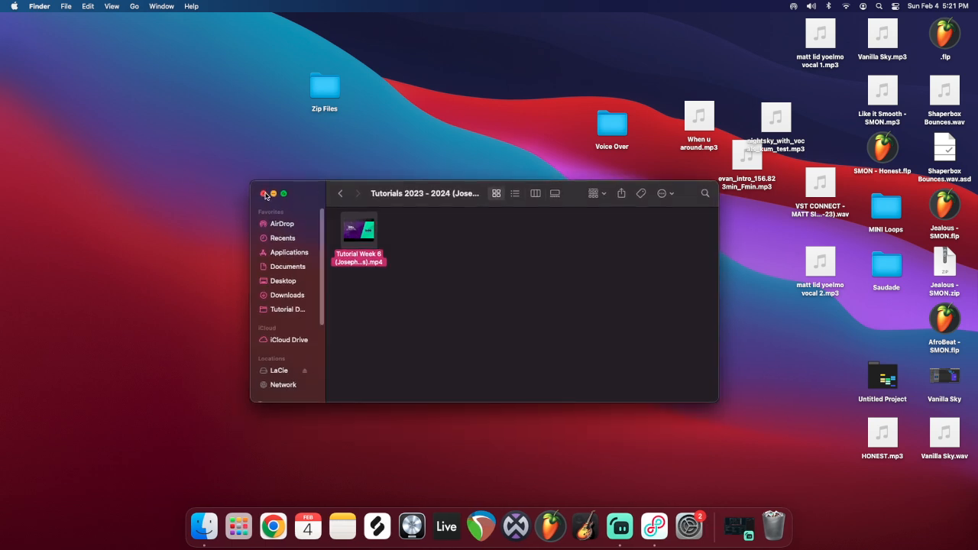
{"action": "left_click", "coordinate": [263, 194]}
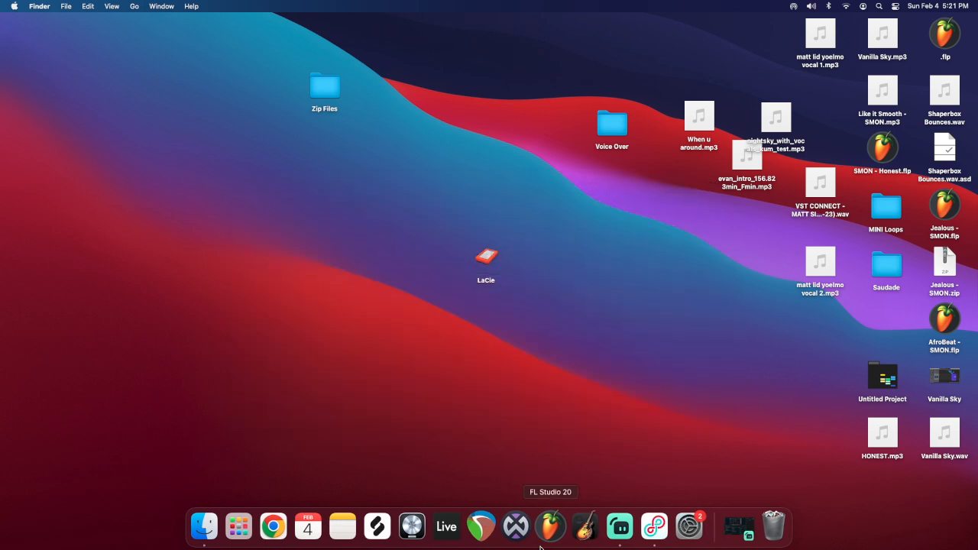
{"action": "left_click", "coordinate": [738, 526]}
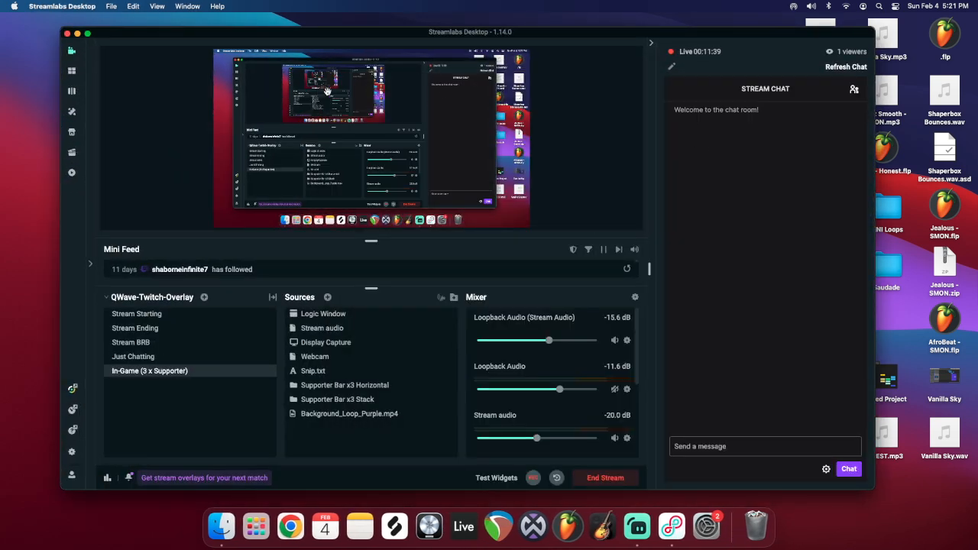
Step: Minimize Streamlabs Desktop and dismiss the problem report for FL Studio
{"action": "left_click", "coordinate": [77, 35]}
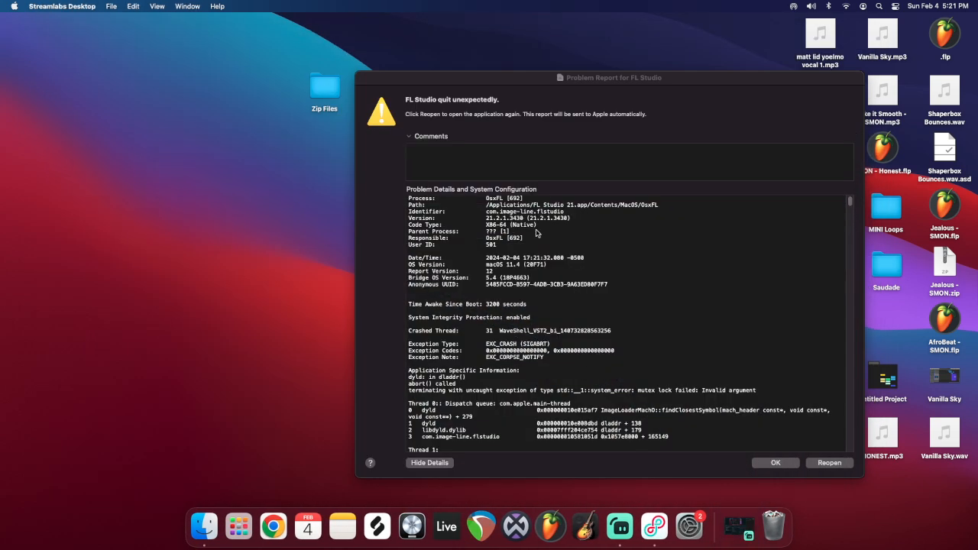
{"action": "left_click", "coordinate": [775, 463]}
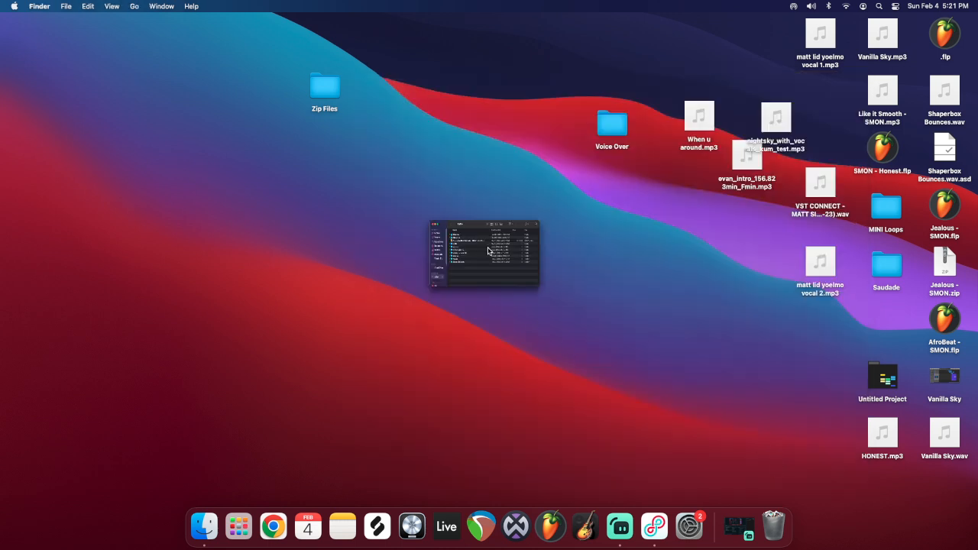
Step: Open QWave Tutorial Mix.flp from the QWave Tutorial Mix folder on the LaCie drive and dismiss the missing-plugin notice
{"action": "double_click", "coordinate": [488, 251]}
{"action": "left_click", "coordinate": [369, 207]}
{"action": "left_click", "coordinate": [367, 215]}
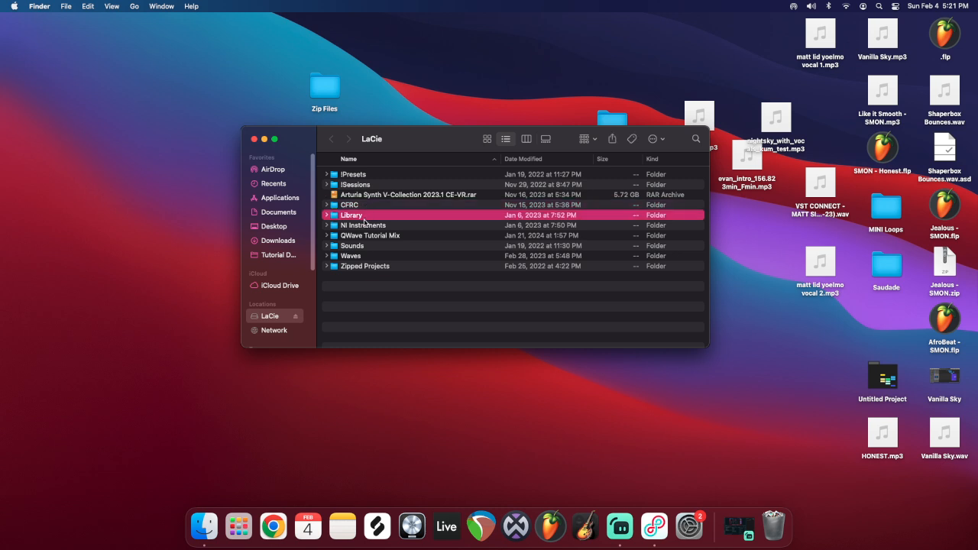
{"action": "double_click", "coordinate": [372, 236]}
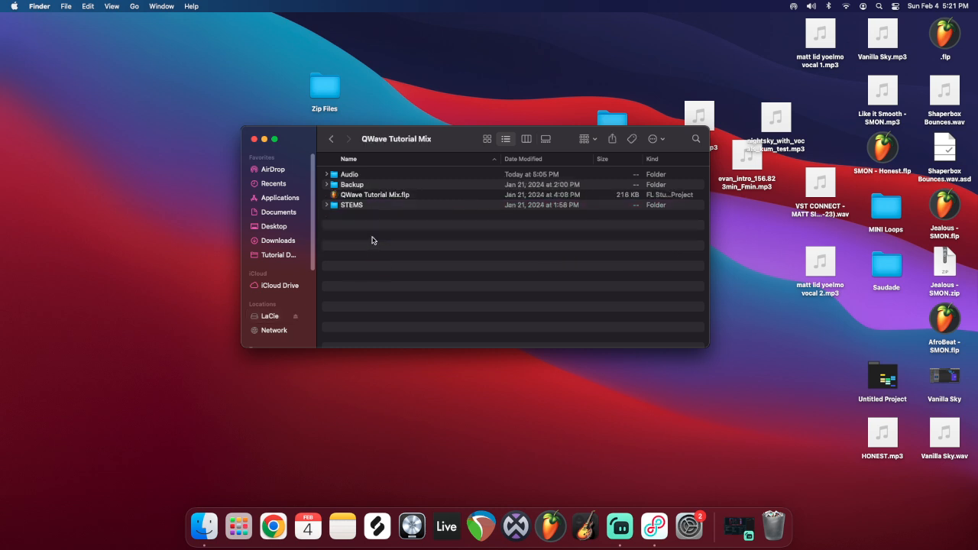
{"action": "double_click", "coordinate": [356, 196]}
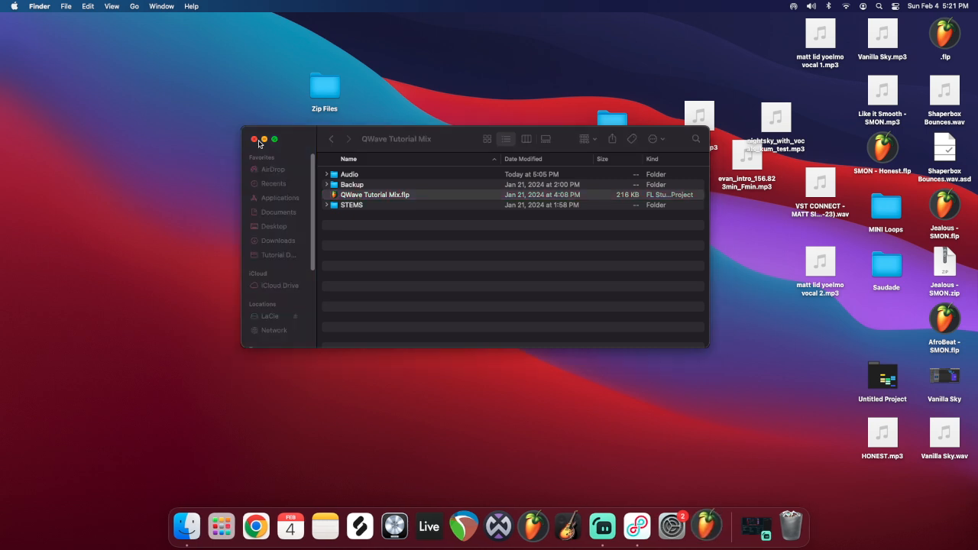
{"action": "key", "text": "super+w"}
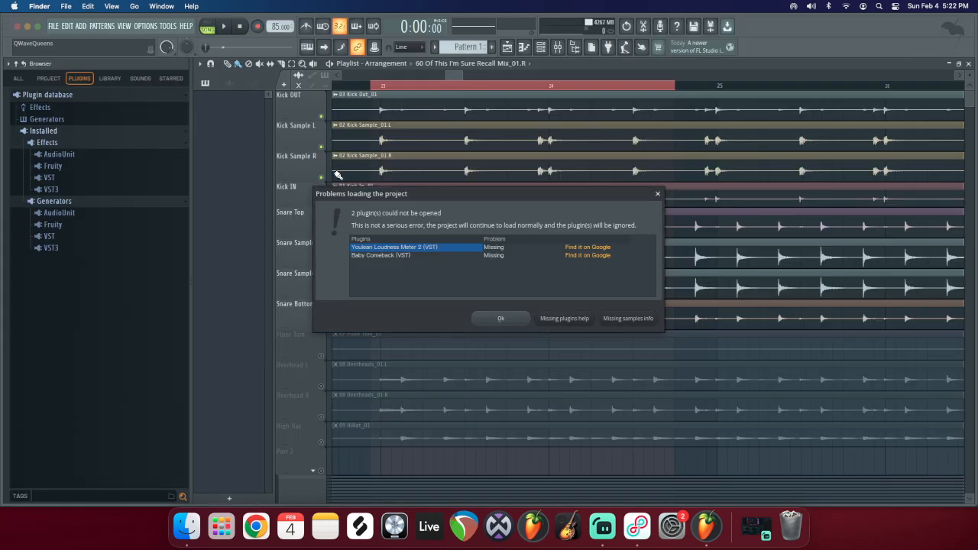
{"action": "left_click", "coordinate": [511, 318]}
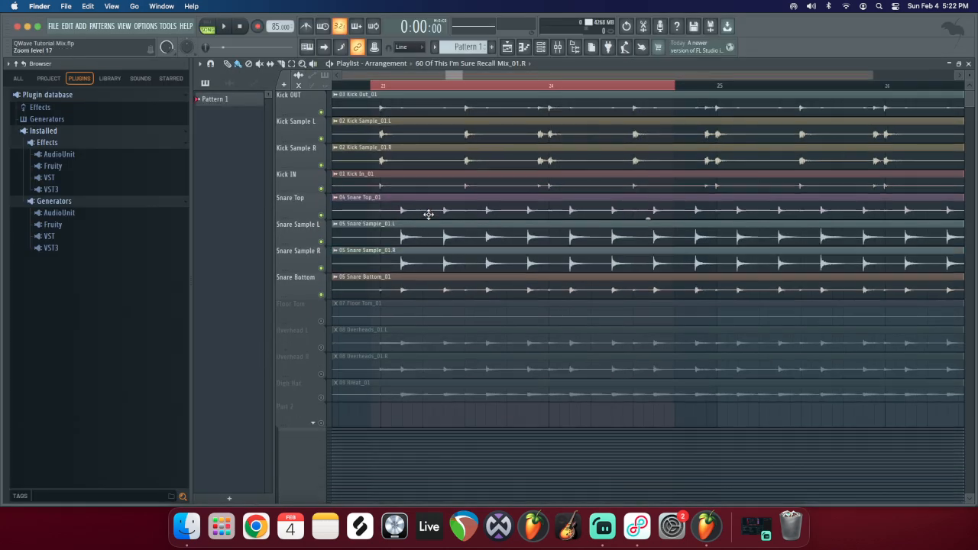
Step: Show the mixer and move the Drum Buss track to insert 15, ahead of the hi-hat track
{"action": "left_click", "coordinate": [559, 47]}
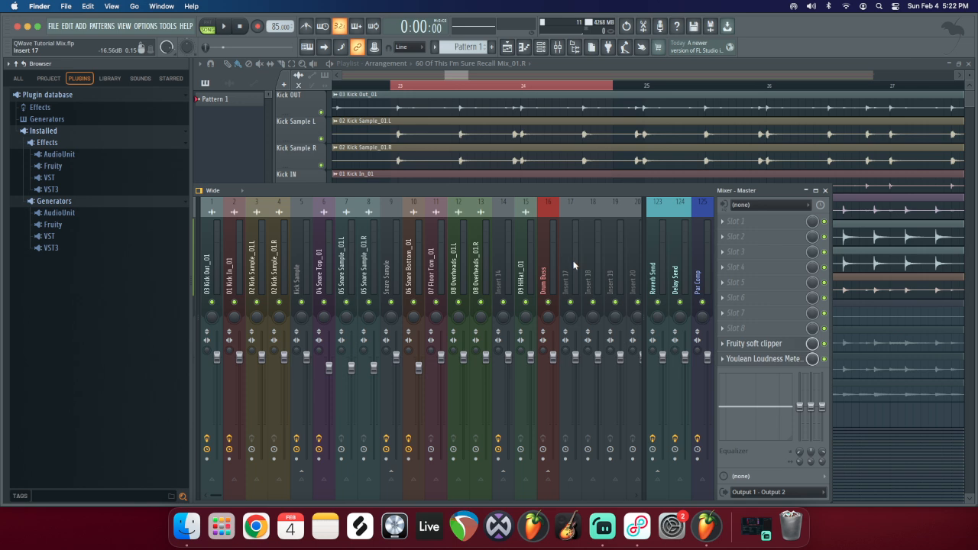
{"action": "left_click", "coordinate": [574, 265]}
{"action": "left_click_drag", "start_coordinate": [528, 273], "coordinate": [549, 276]}
{"action": "left_click", "coordinate": [525, 272]}
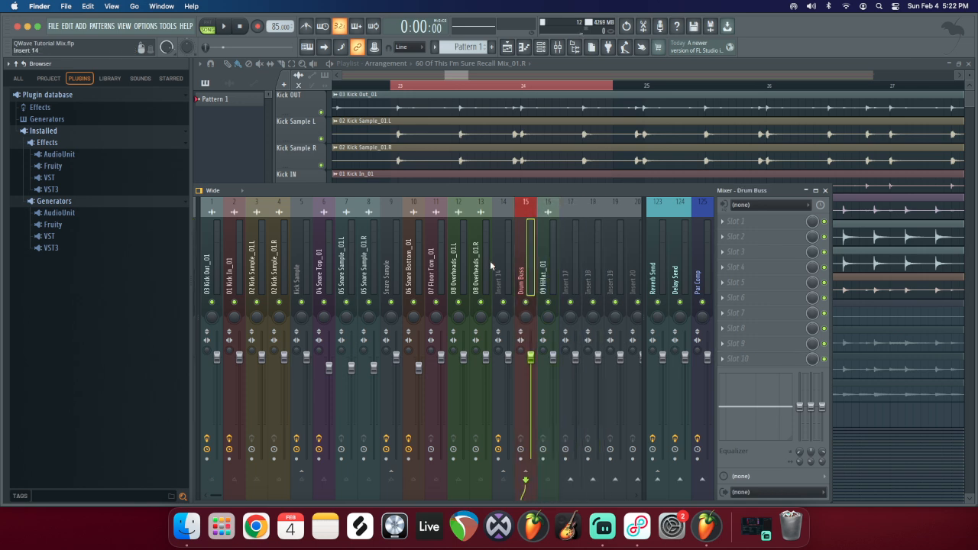
Step: Set the 09 HiHat_01 track's audio input to Input 1 and remove its routing to the Drum Buss
{"action": "left_click", "coordinate": [548, 255]}
{"action": "left_click", "coordinate": [749, 205]}
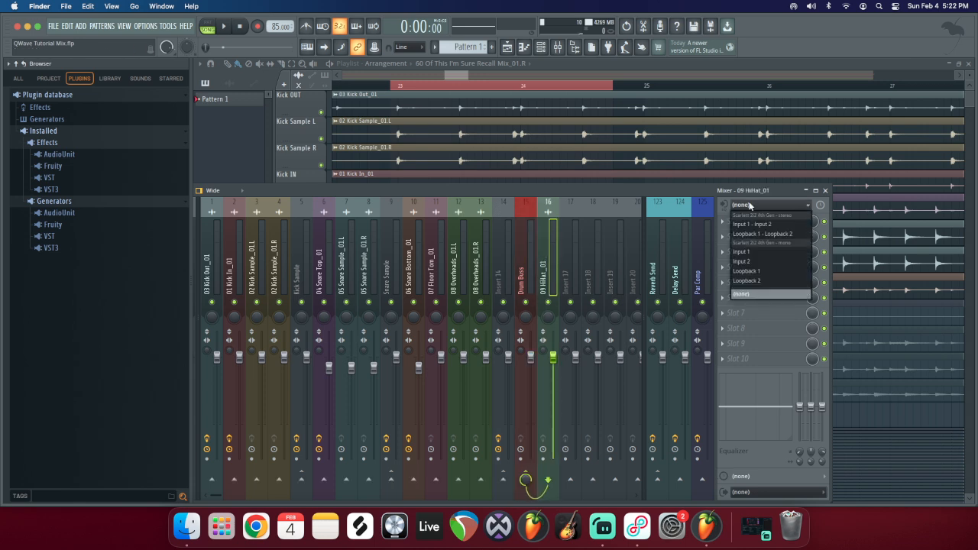
{"action": "left_click", "coordinate": [760, 252]}
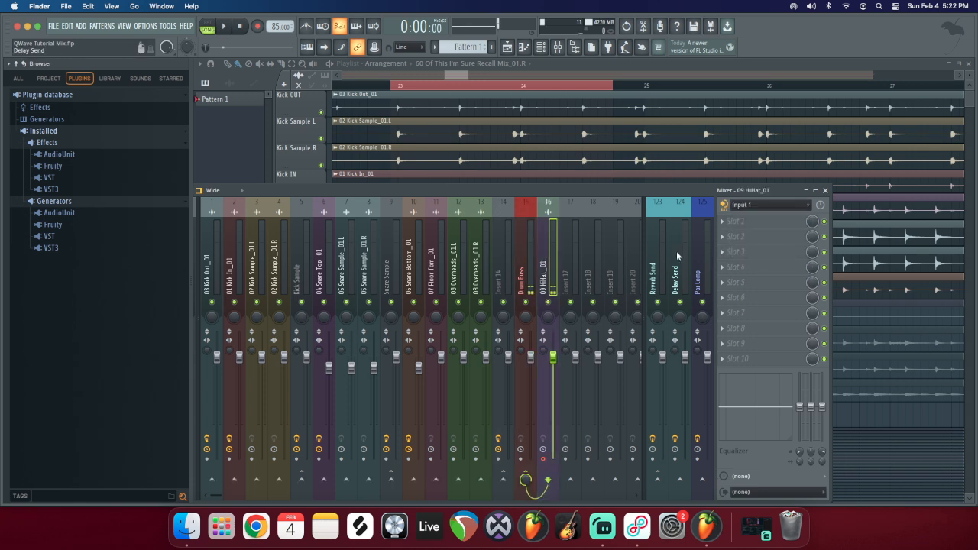
{"action": "left_click", "coordinate": [517, 254]}
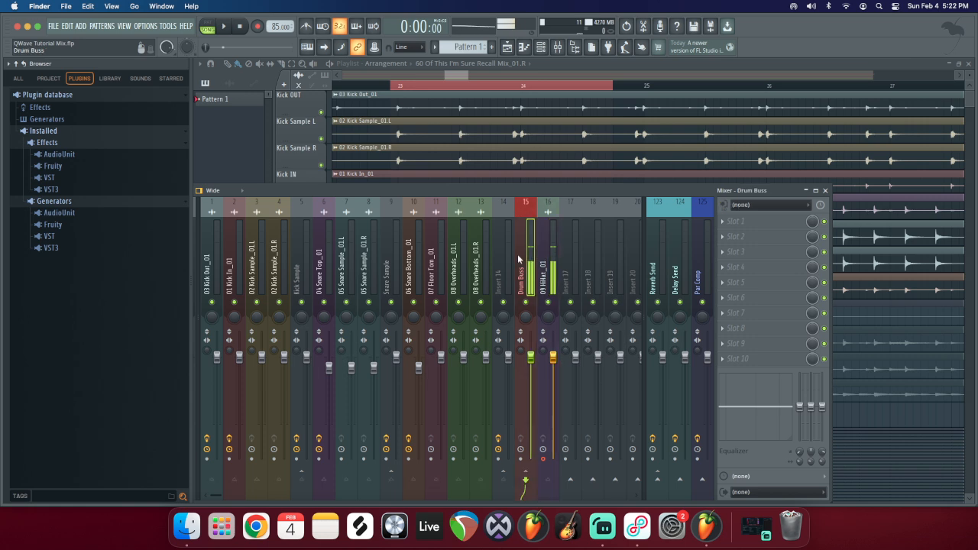
{"action": "left_click", "coordinate": [543, 258]}
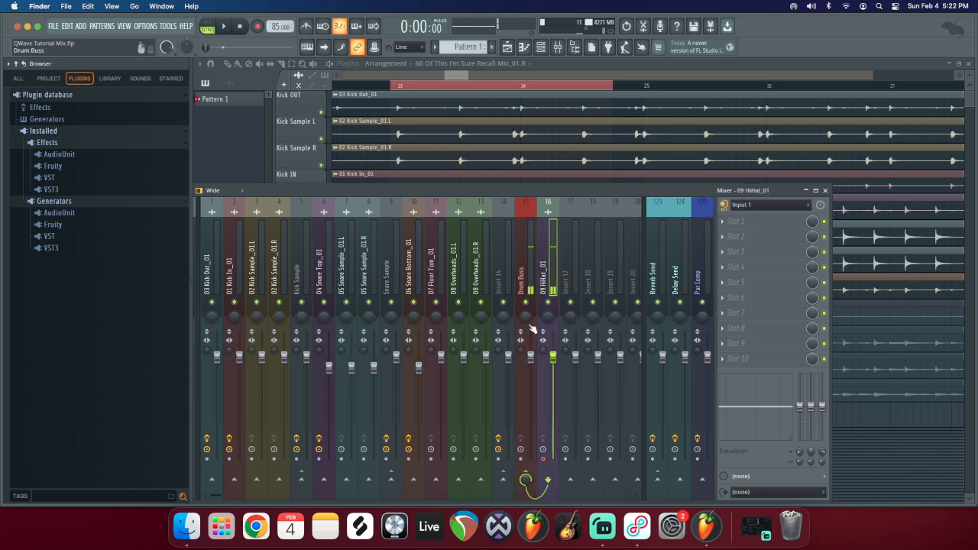
{"action": "left_click", "coordinate": [527, 481]}
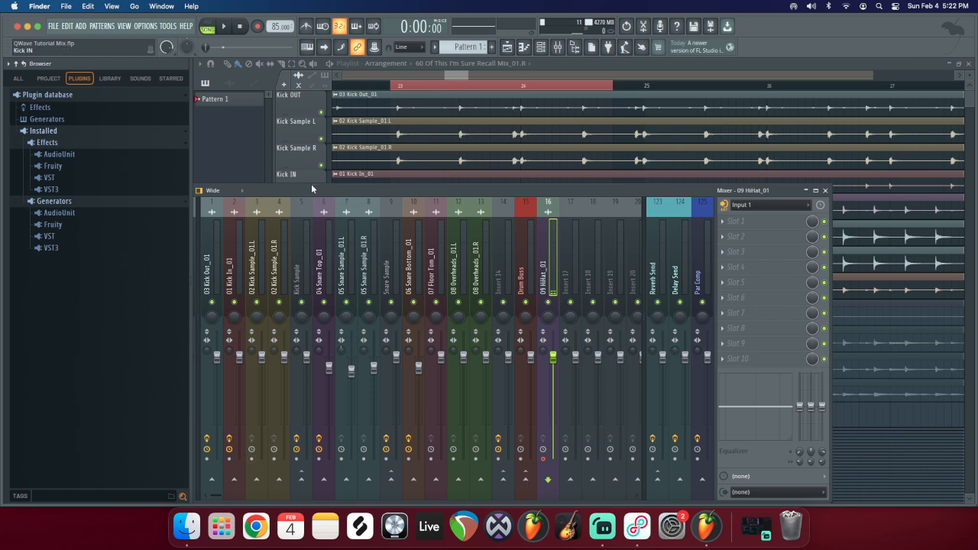
Step: Reposition the mixer and load Fruity NoteBook 2 into the Drum Buss track's first effect slot
{"action": "left_click_drag", "start_coordinate": [311, 188], "coordinate": [357, 184]}
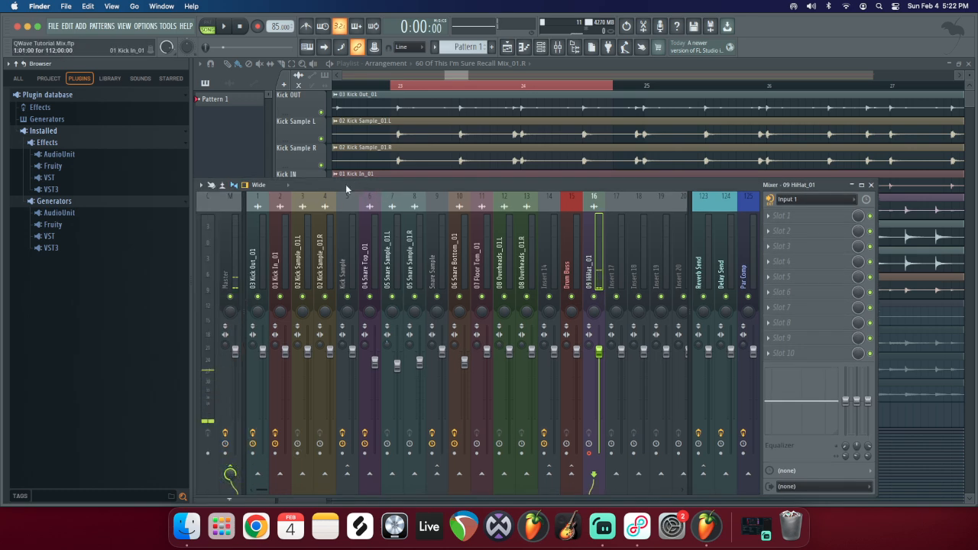
{"action": "left_click_drag", "start_coordinate": [345, 184], "coordinate": [356, 173]}
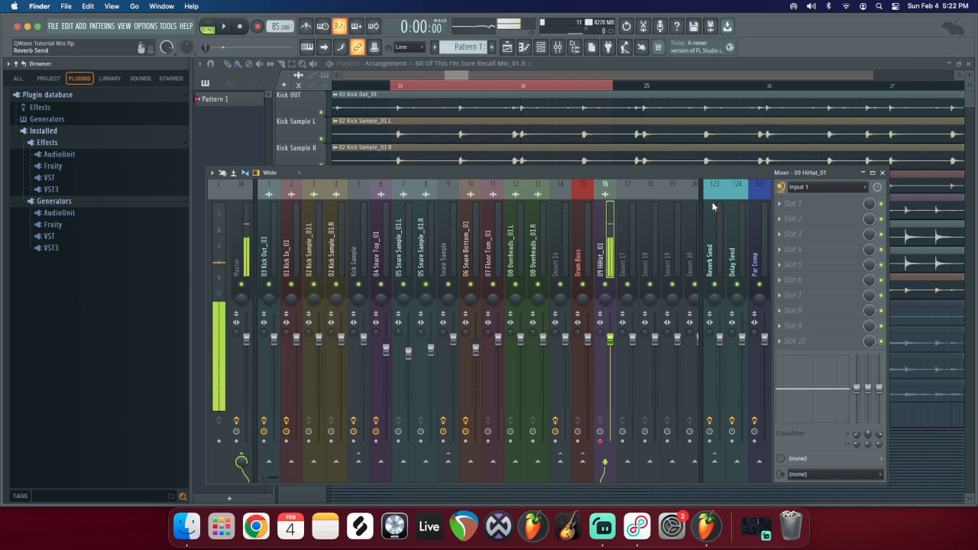
{"action": "left_click", "coordinate": [579, 233]}
{"action": "left_click", "coordinate": [815, 206]}
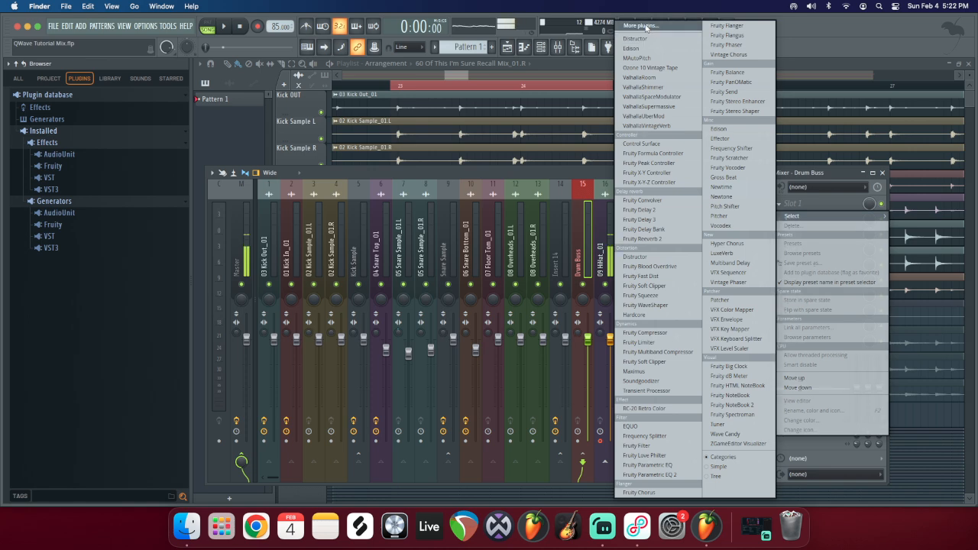
{"action": "left_click", "coordinate": [647, 28]}
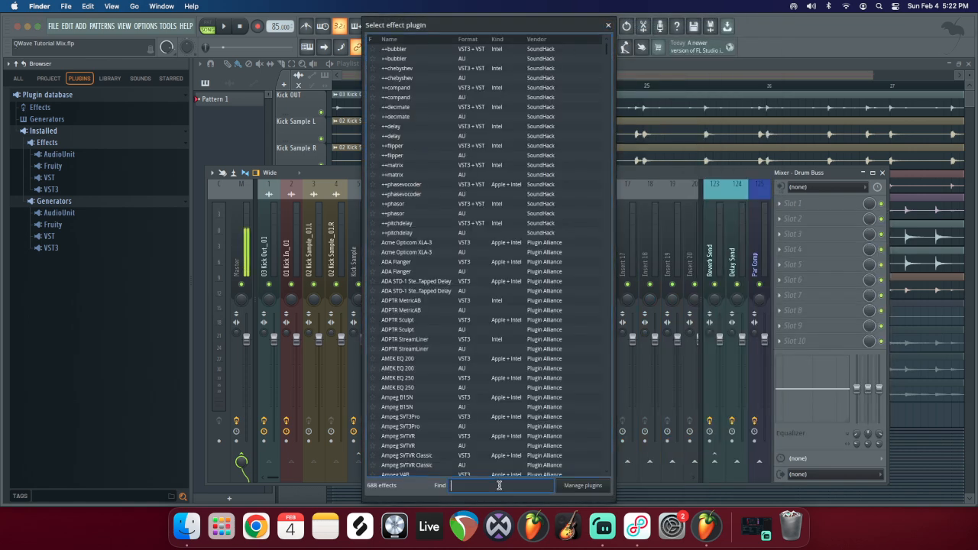
{"action": "type", "text": "Note"}
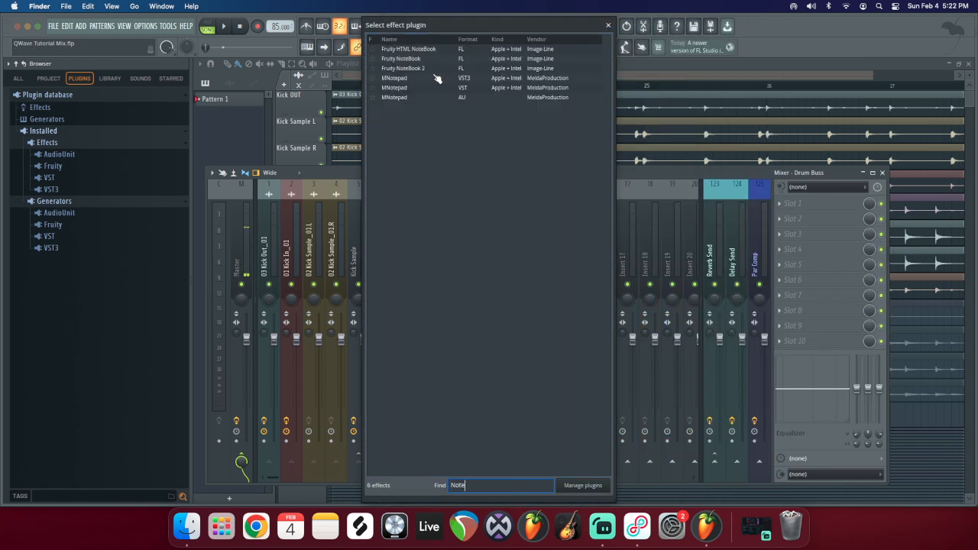
{"action": "double_click", "coordinate": [436, 68]}
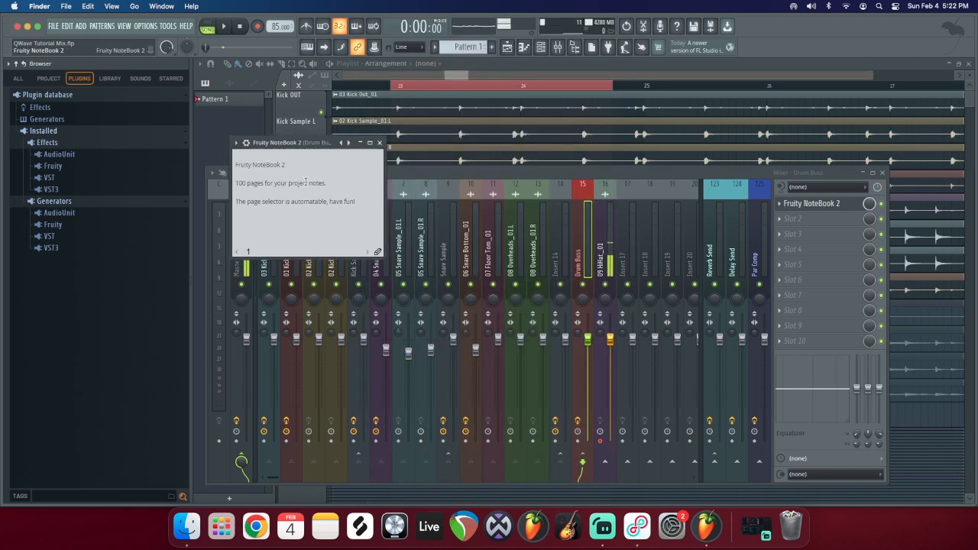
Step: Replace the default notebook text with the lines "- Buss compression" and "- Saturation", and close the notebook
{"action": "key", "text": "super+a"}
{"action": "key", "text": "BackSpace"}
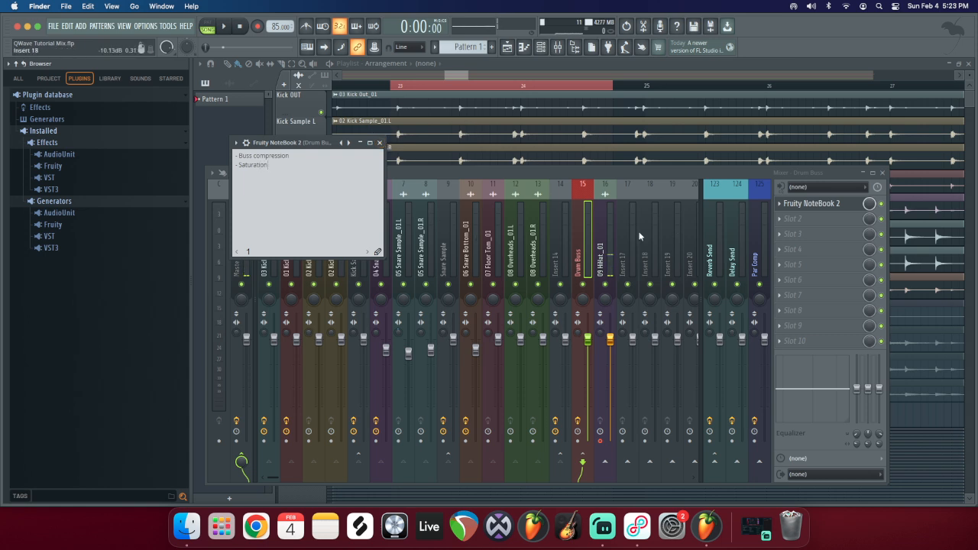
{"action": "left_click", "coordinate": [381, 143]}
Step: Route the 09 HiHat_01 track back to the Drum Buss and mute it
{"action": "left_click", "coordinate": [613, 252]}
{"action": "left_click", "coordinate": [623, 248]}
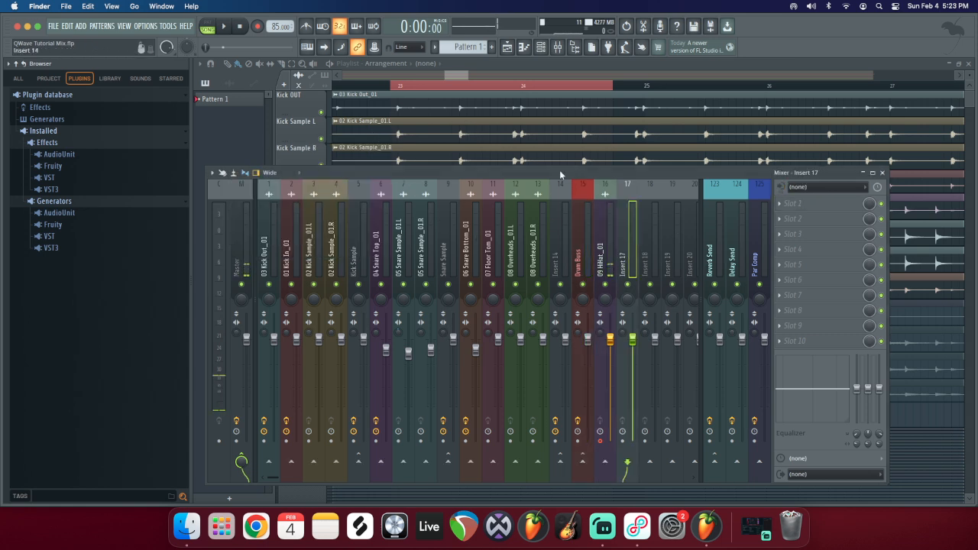
{"action": "left_click_drag", "start_coordinate": [560, 173], "coordinate": [513, 173]}
{"action": "left_click", "coordinate": [556, 257]}
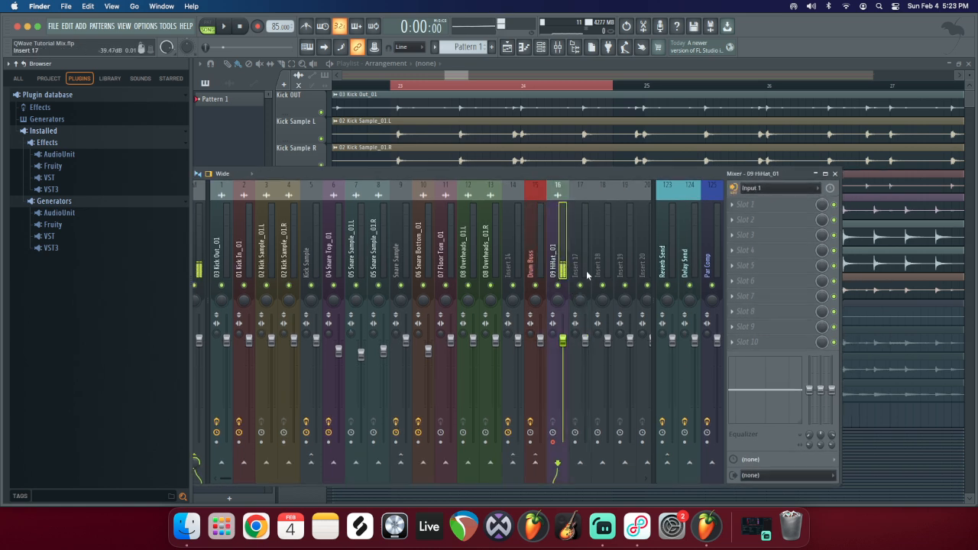
{"action": "left_click_drag", "start_coordinate": [296, 178], "coordinate": [318, 175]}
{"action": "left_click", "coordinate": [559, 460]}
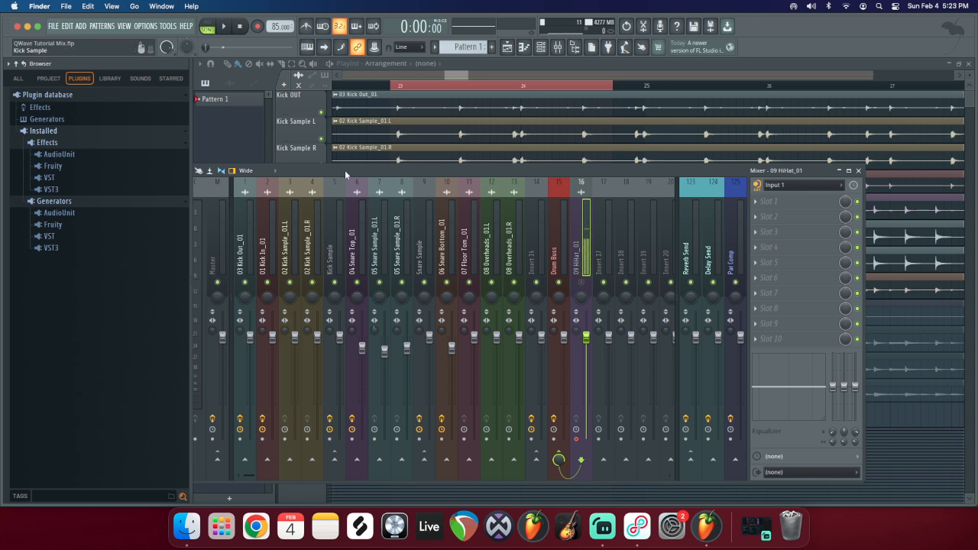
{"action": "left_click_drag", "start_coordinate": [348, 171], "coordinate": [373, 169]}
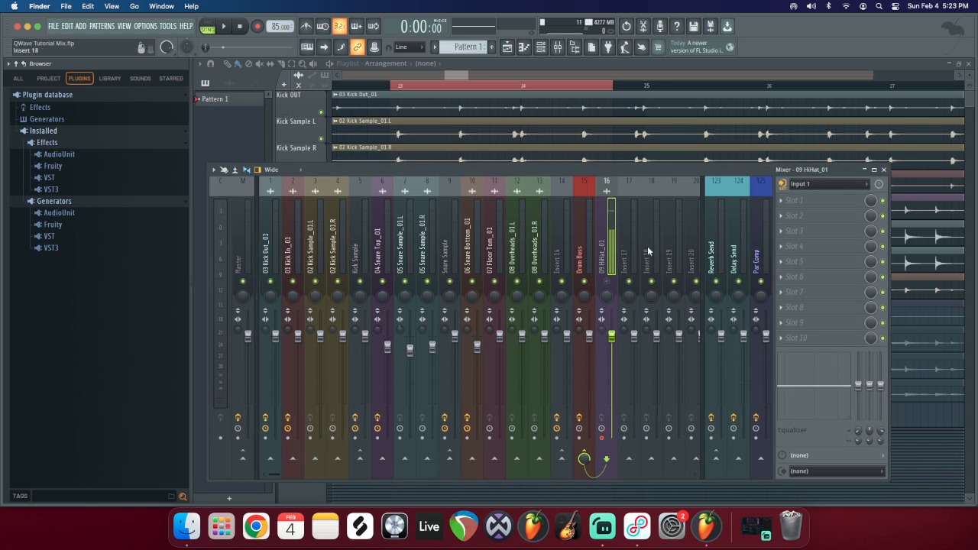
Step: Move the 09 HiHat_01 track to insert 14 and set its audio input to none
{"action": "key", "text": "alt+Left"}
{"action": "key", "text": "alt+Left"}
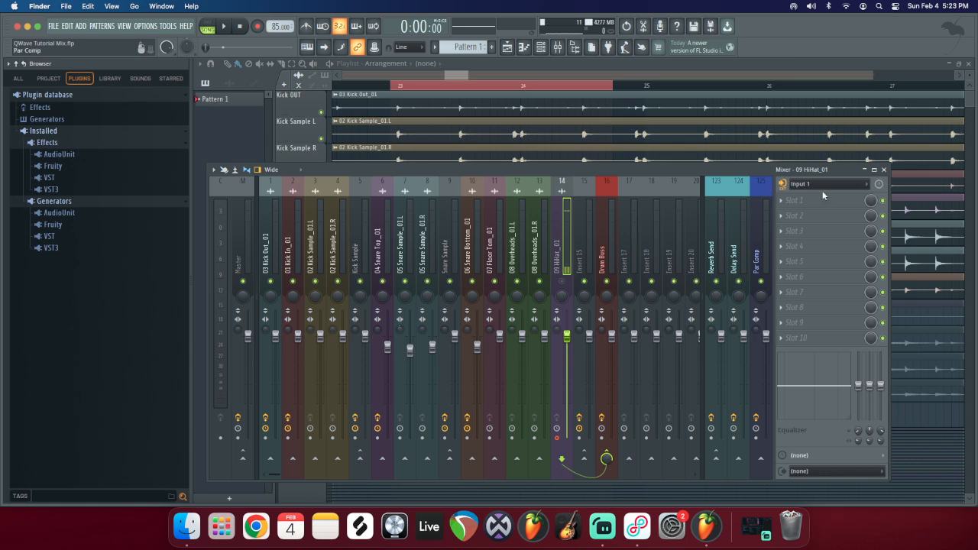
{"action": "left_click", "coordinate": [859, 184]}
{"action": "left_click", "coordinate": [807, 273]}
Step: Move the Drum Buss track from insert 16 back to insert 15, directly after the hi-hat track
{"action": "left_click", "coordinate": [602, 237]}
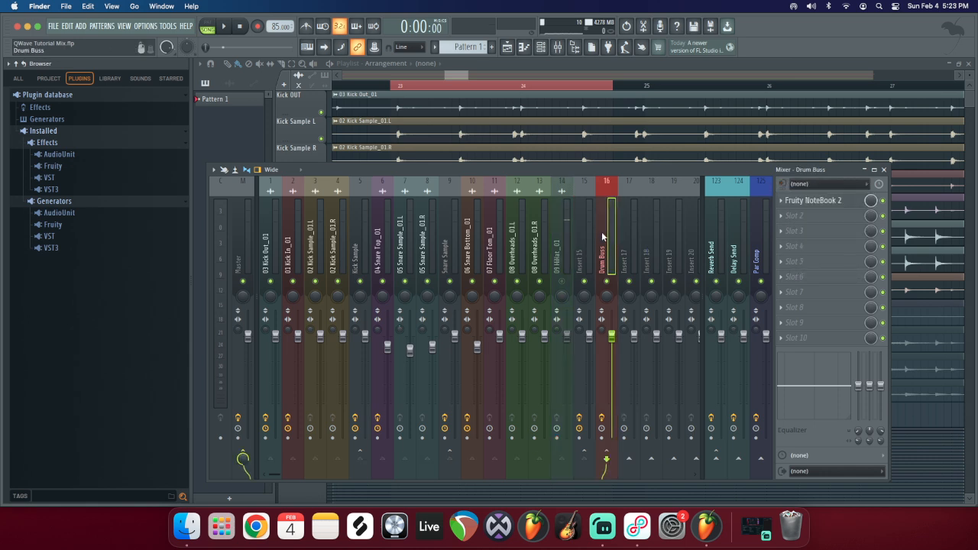
{"action": "key", "text": "alt+Left"}
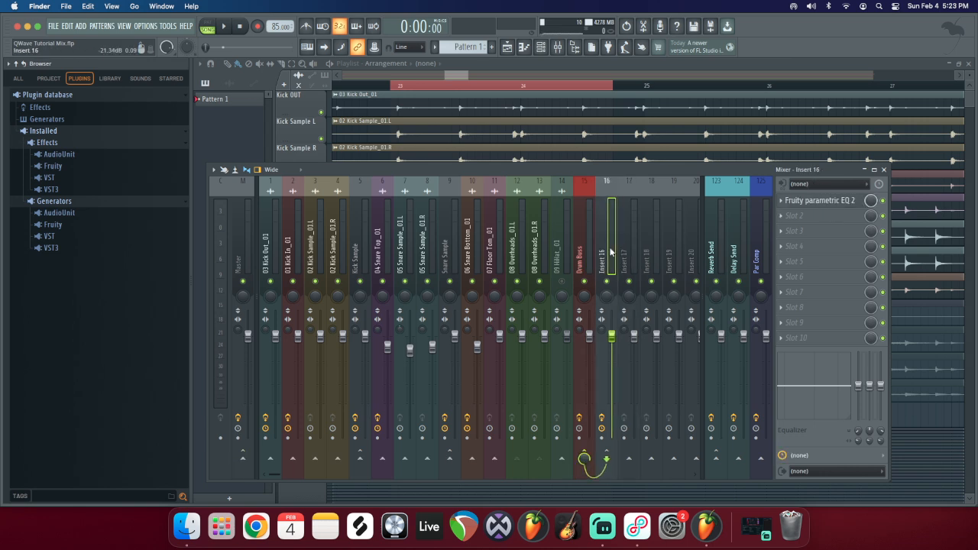
{"action": "left_click", "coordinate": [586, 250]}
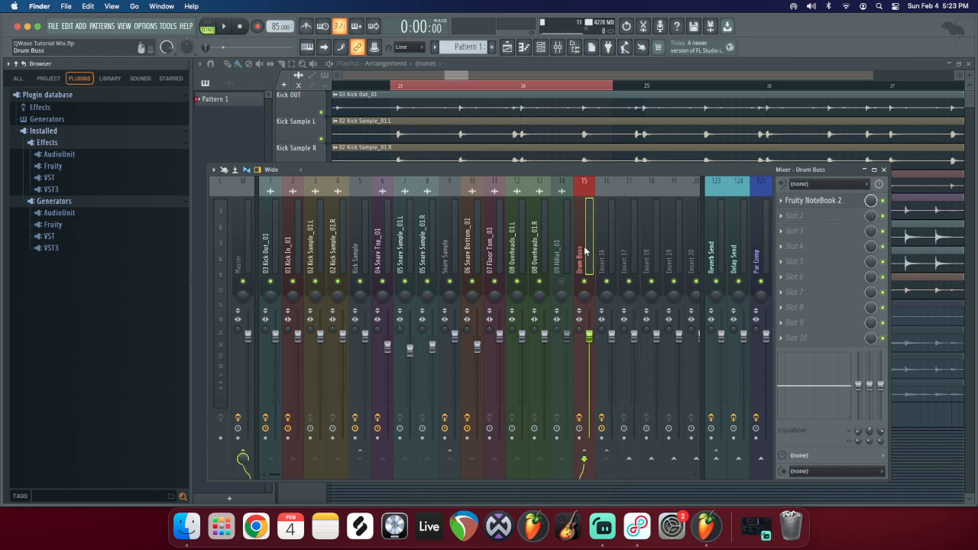
Step: Set Insert 17's audio input to Input 1
{"action": "left_click", "coordinate": [629, 252]}
{"action": "left_click", "coordinate": [829, 183]}
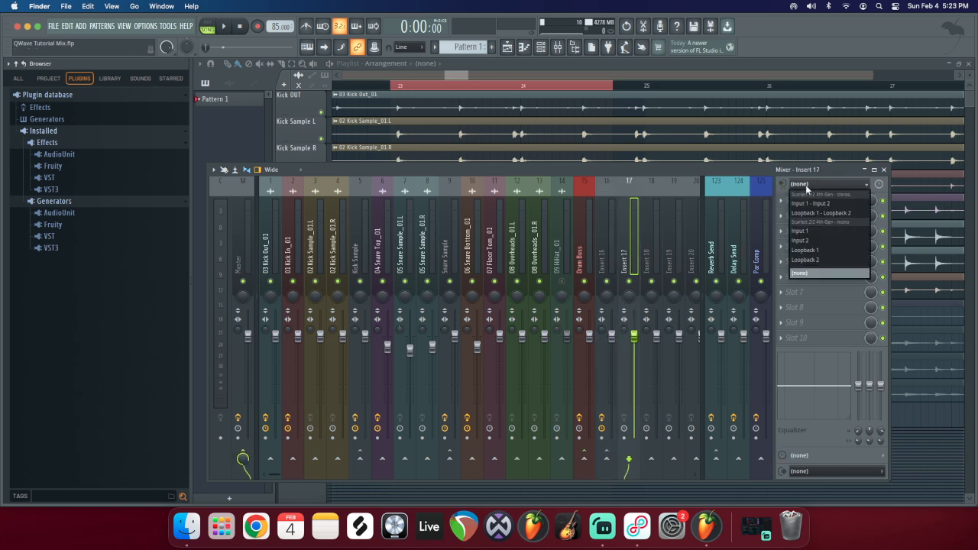
{"action": "left_click", "coordinate": [810, 231]}
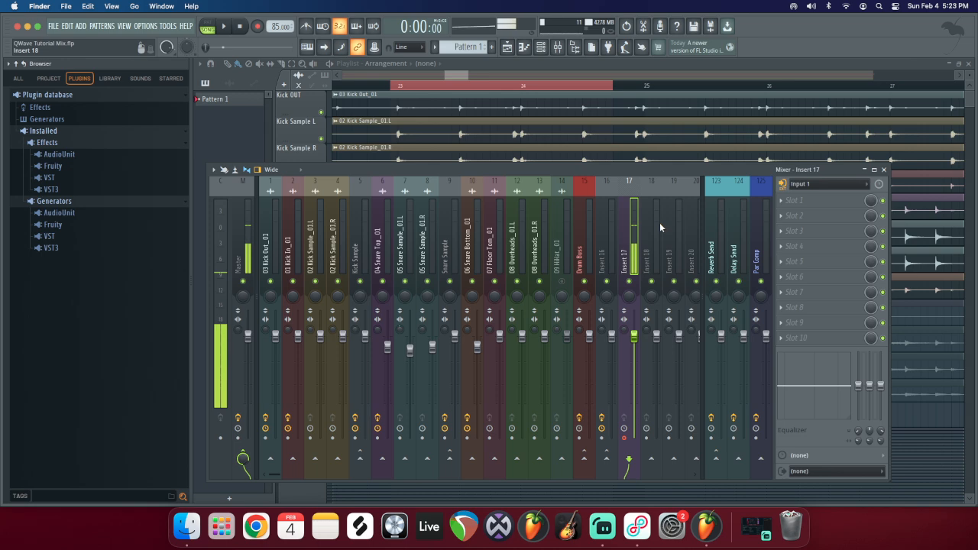
Step: Send the Drum Buss track to Insert 18
{"action": "left_click", "coordinate": [656, 221]}
{"action": "left_click", "coordinate": [586, 221]}
{"action": "left_click", "coordinate": [650, 458]}
Step: Load the VST3 version of MCompressor into Insert 18's first effect slot and move its window clear of that track
{"action": "left_click", "coordinate": [651, 229]}
{"action": "left_click", "coordinate": [810, 200]}
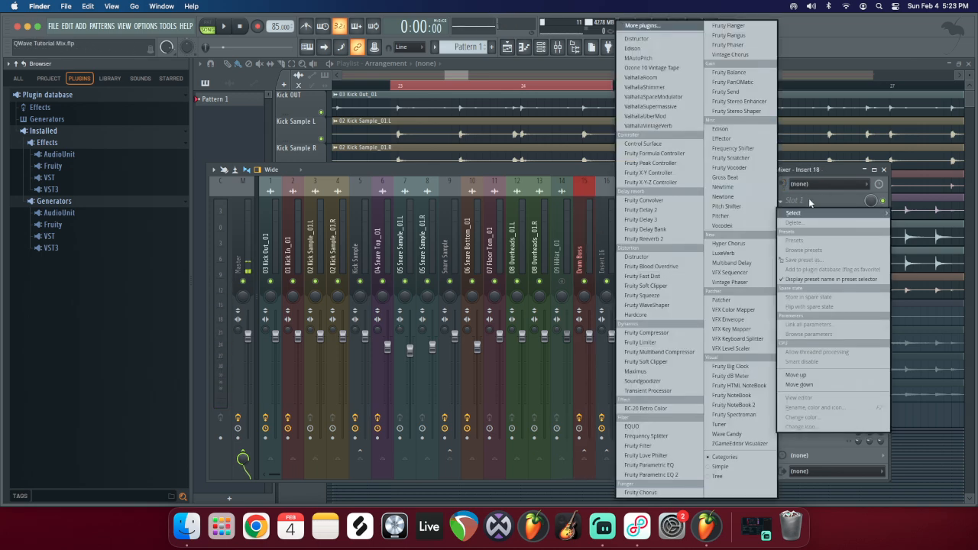
{"action": "left_click", "coordinate": [662, 31]}
{"action": "type", "text": "compre"}
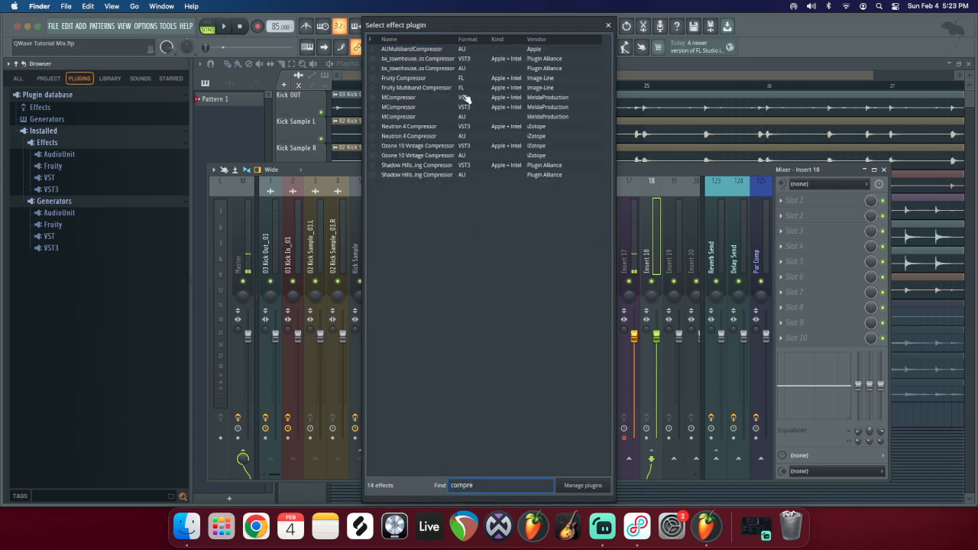
{"action": "double_click", "coordinate": [419, 110]}
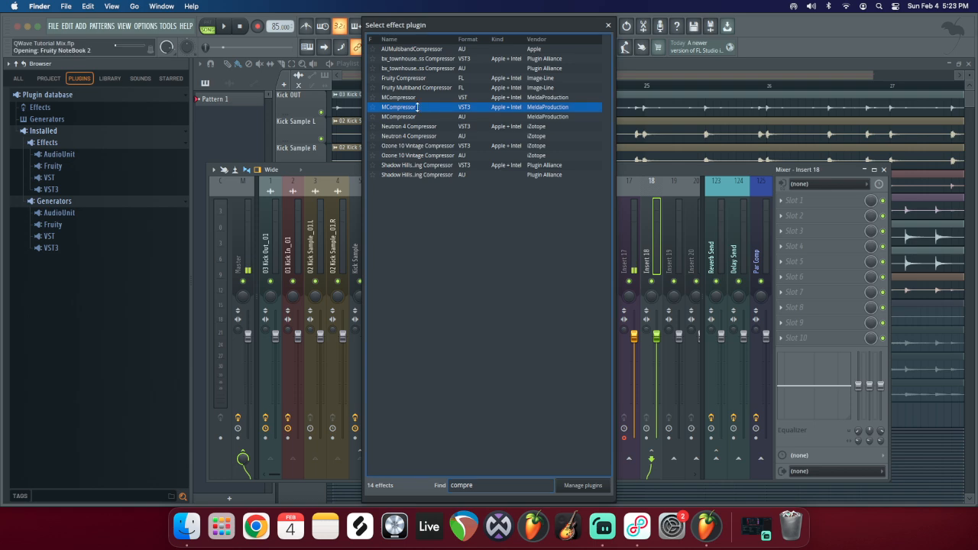
{"action": "left_click_drag", "start_coordinate": [269, 132], "coordinate": [289, 113]}
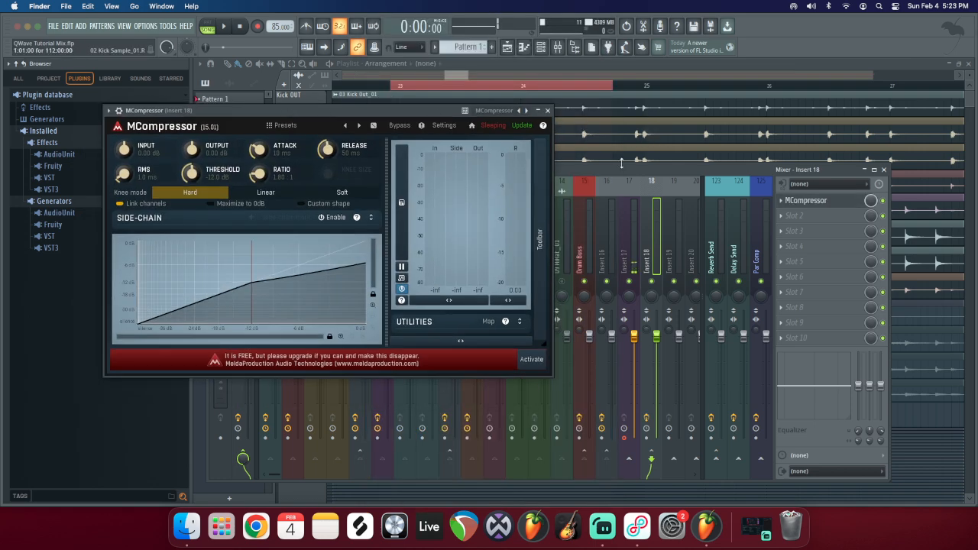
Step: Start playback and rearrange the mixer and MCompressor windows so that Insert 18's compressor is clear to adjust
{"action": "left_click_drag", "start_coordinate": [598, 176], "coordinate": [624, 189]}
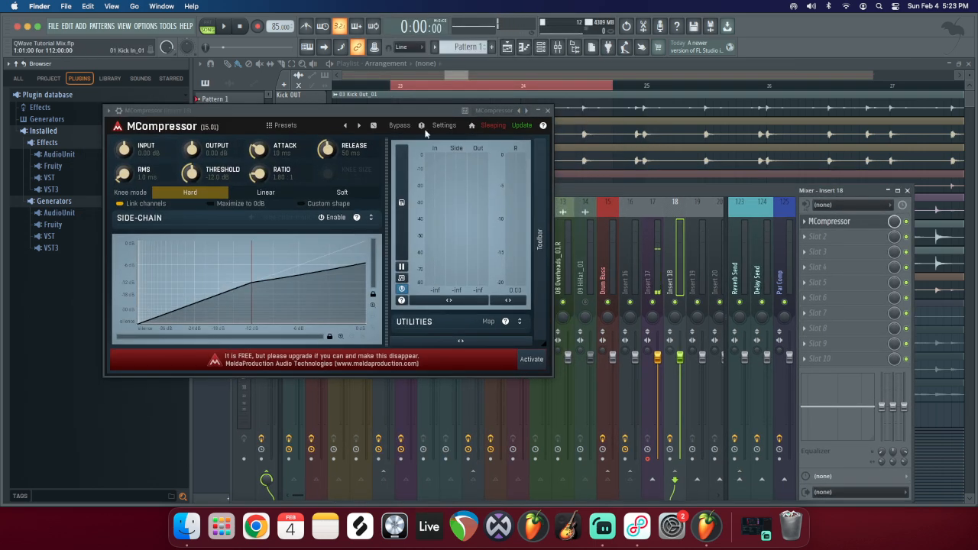
{"action": "left_click_drag", "start_coordinate": [356, 112], "coordinate": [355, 99]}
{"action": "left_click_drag", "start_coordinate": [596, 189], "coordinate": [568, 305]}
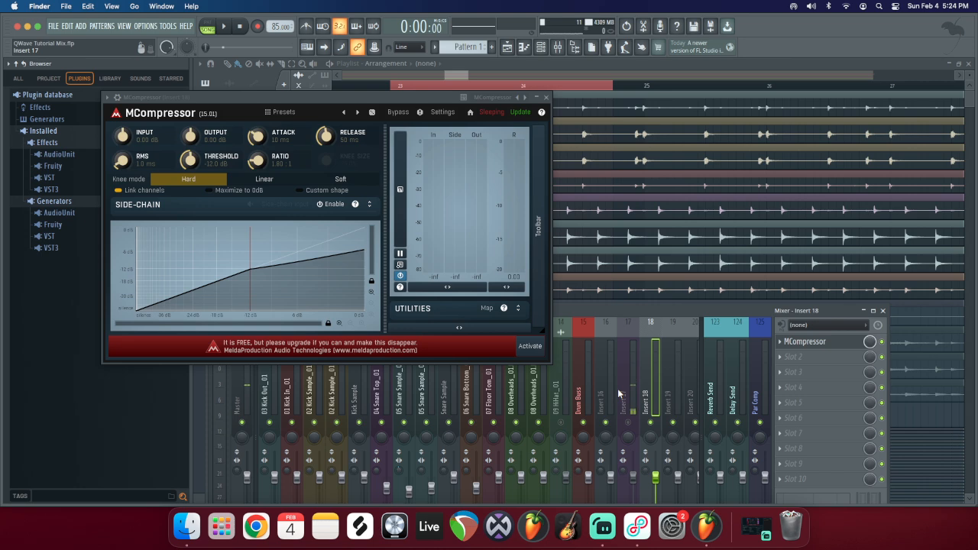
{"action": "key", "text": "space"}
{"action": "left_click_drag", "start_coordinate": [309, 95], "coordinate": [305, 56]}
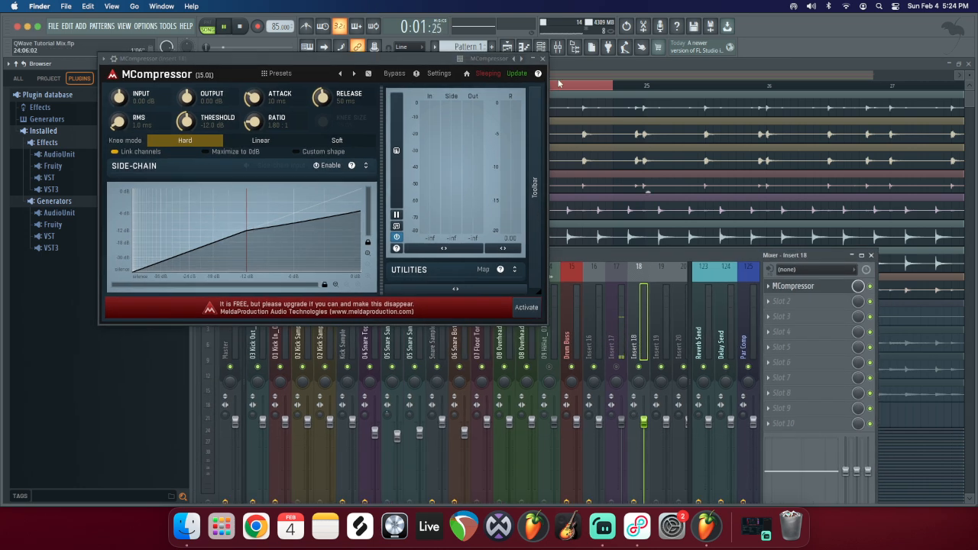
{"action": "left_click", "coordinate": [557, 47]}
{"action": "left_click", "coordinate": [544, 50]}
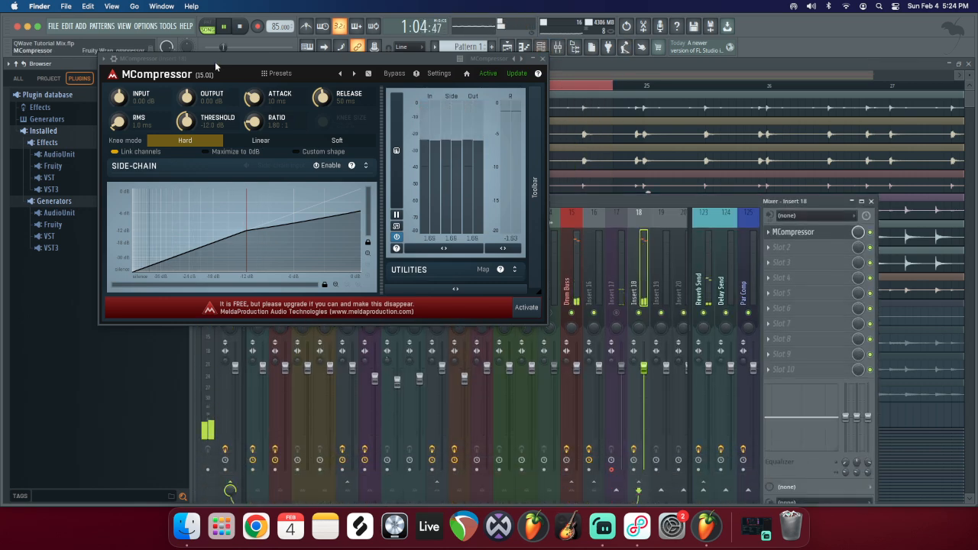
{"action": "left_click_drag", "start_coordinate": [215, 61], "coordinate": [417, 164]}
Step: Set Insert 18's MCompressor to a 20:1 ratio, 0 ms attack and release, and a -38.5 dB threshold
{"action": "left_click_drag", "start_coordinate": [457, 224], "coordinate": [470, 75]}
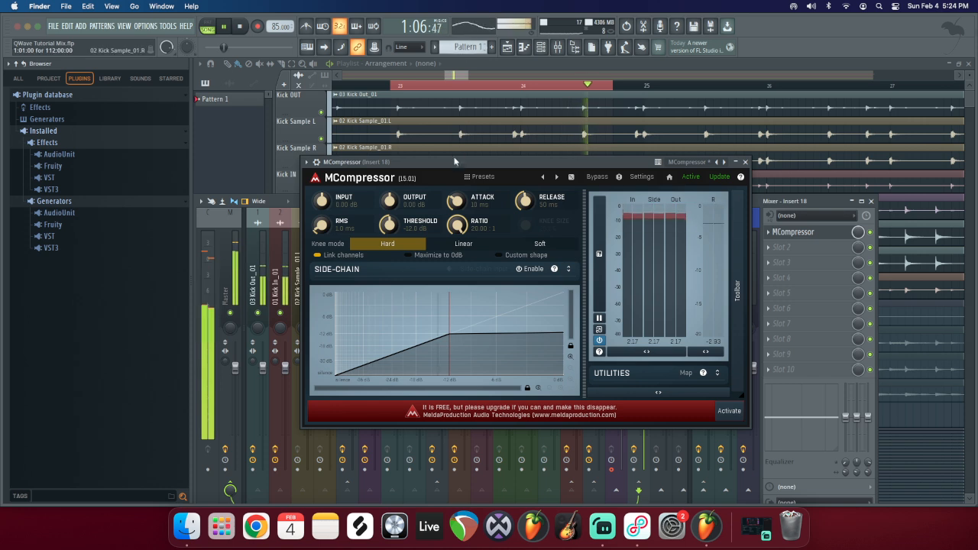
{"action": "left_click_drag", "start_coordinate": [524, 202], "coordinate": [520, 286]}
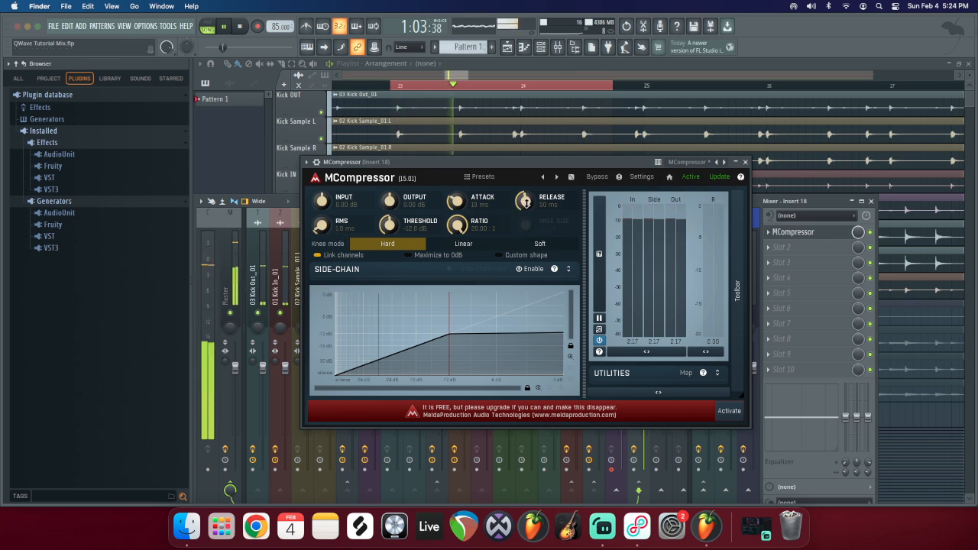
{"action": "left_click_drag", "start_coordinate": [450, 200], "coordinate": [447, 255]}
{"action": "left_click_drag", "start_coordinate": [389, 223], "coordinate": [403, 306]}
{"action": "left_click_drag", "start_coordinate": [387, 228], "coordinate": [388, 197]}
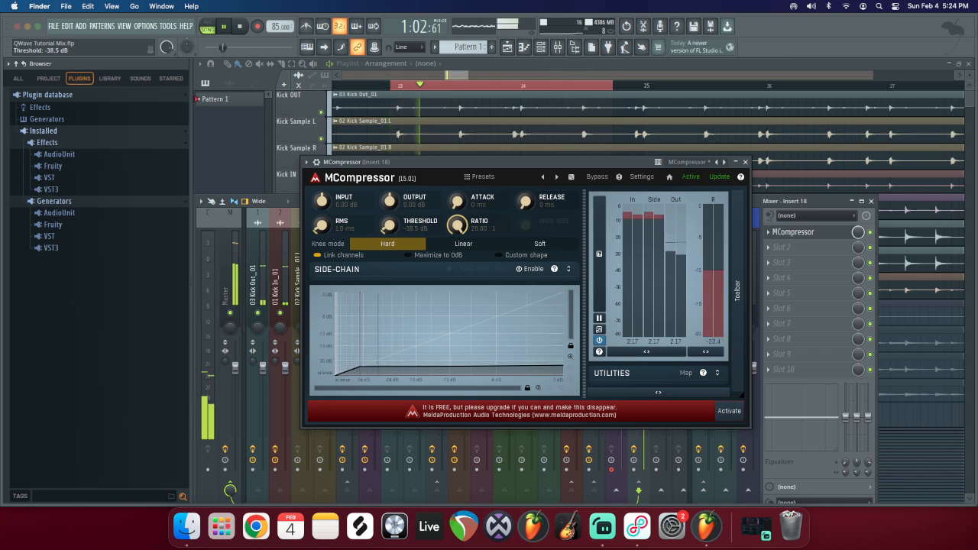
{"action": "left_click", "coordinate": [746, 162]}
Step: Lower the Drum Buss volume slightly and move the compressed track from insert 18 to insert 16, beside the Drum Buss
{"action": "left_click_drag", "start_coordinate": [450, 202], "coordinate": [497, 155]}
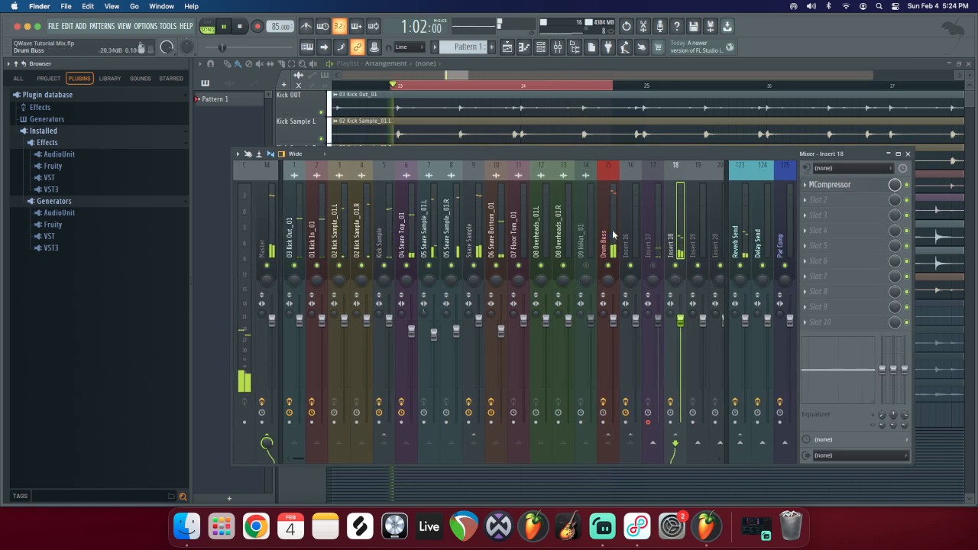
{"action": "left_click", "coordinate": [607, 229]}
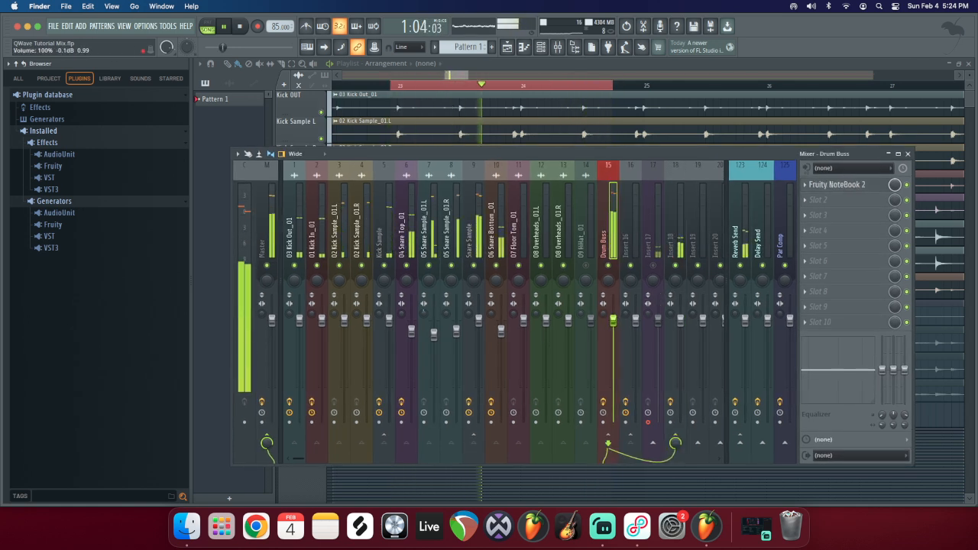
{"action": "left_click", "coordinate": [679, 237]}
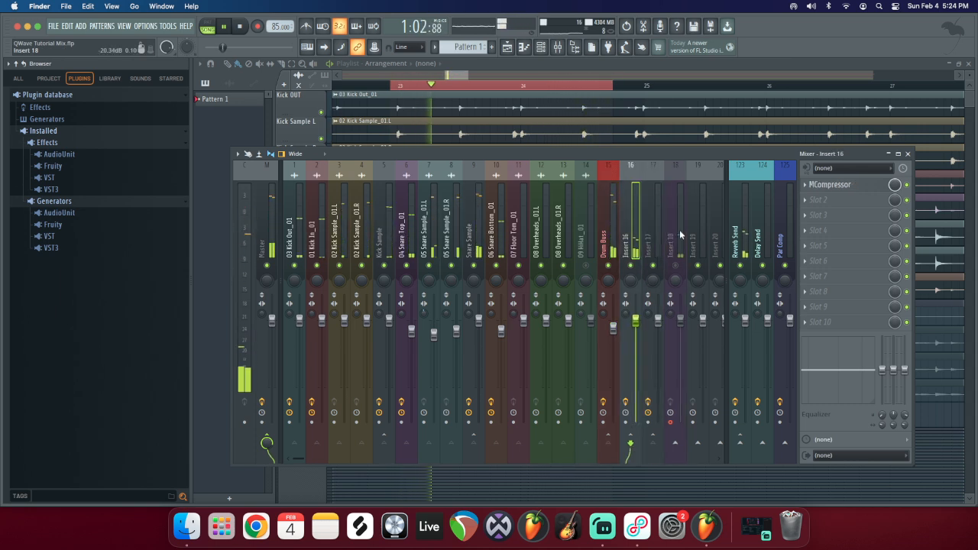
{"action": "left_click", "coordinate": [610, 231]}
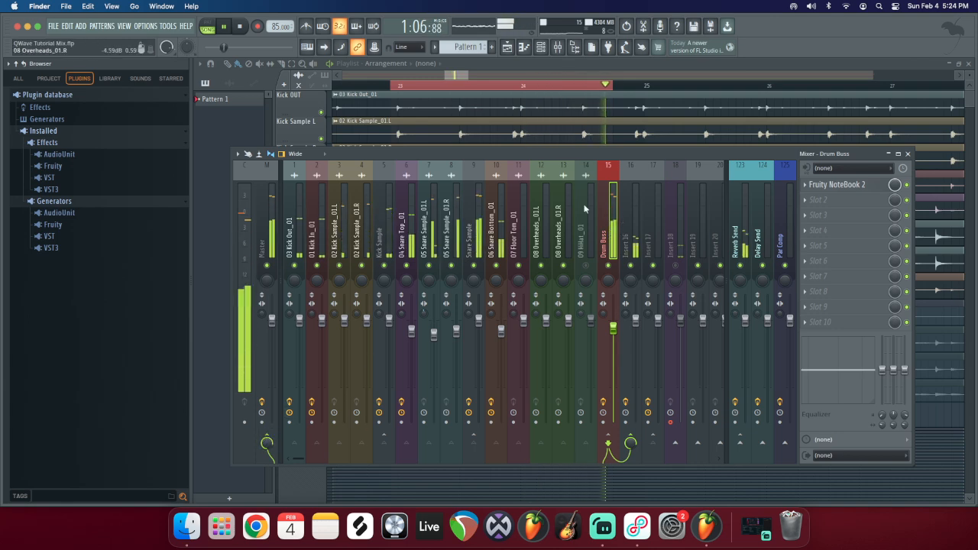
{"action": "left_click", "coordinate": [630, 245]}
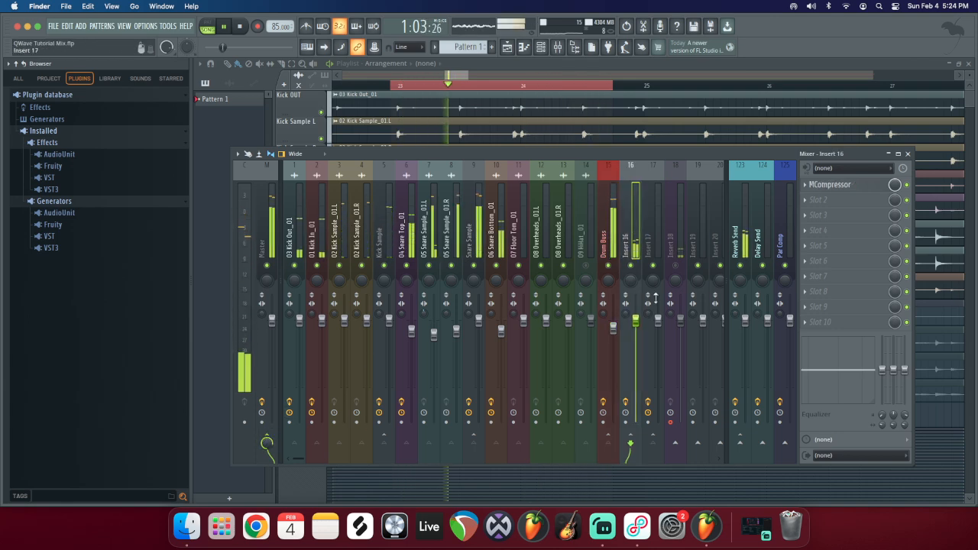
Step: Set Insert 16's MCompressor to 0.21 ms attack, 20 ms release and a -32.7 dB threshold
{"action": "left_click", "coordinate": [830, 184]}
{"action": "left_click_drag", "start_coordinate": [392, 227], "coordinate": [465, 196]}
{"action": "left_click_drag", "start_coordinate": [526, 202], "coordinate": [541, 197]}
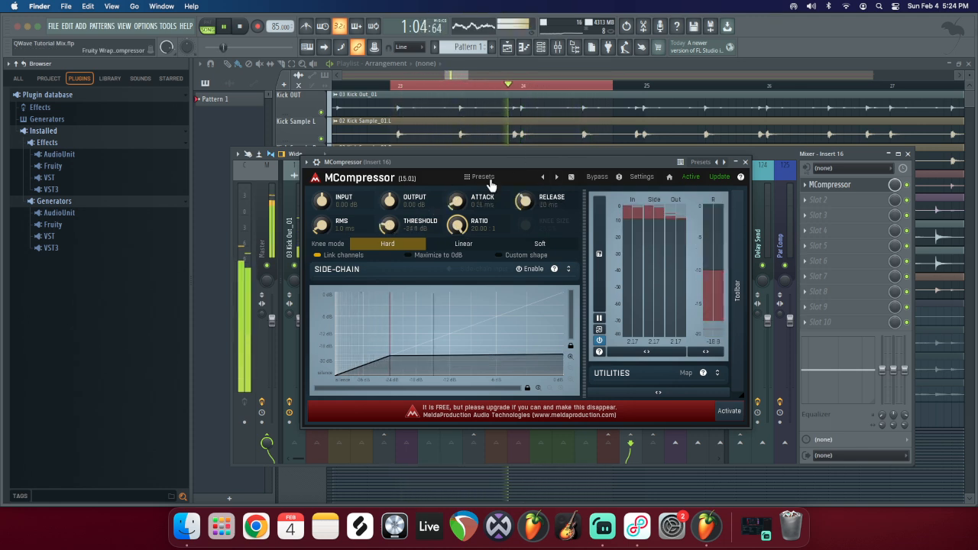
{"action": "left_click_drag", "start_coordinate": [388, 226], "coordinate": [388, 238]}
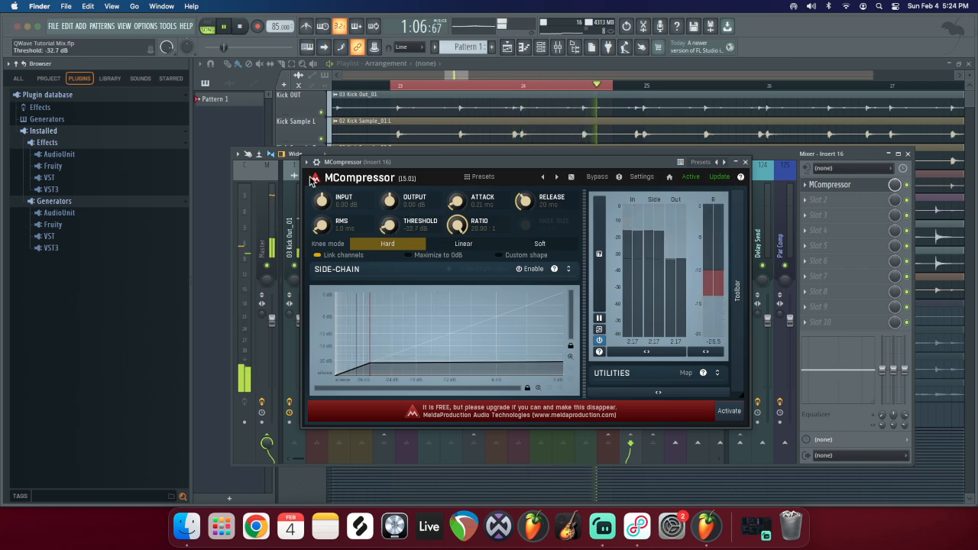
{"action": "left_click", "coordinate": [831, 184]}
Step: Try muting the Drum Buss to hear Insert 16's compressed signal on its own
{"action": "left_click", "coordinate": [611, 244]}
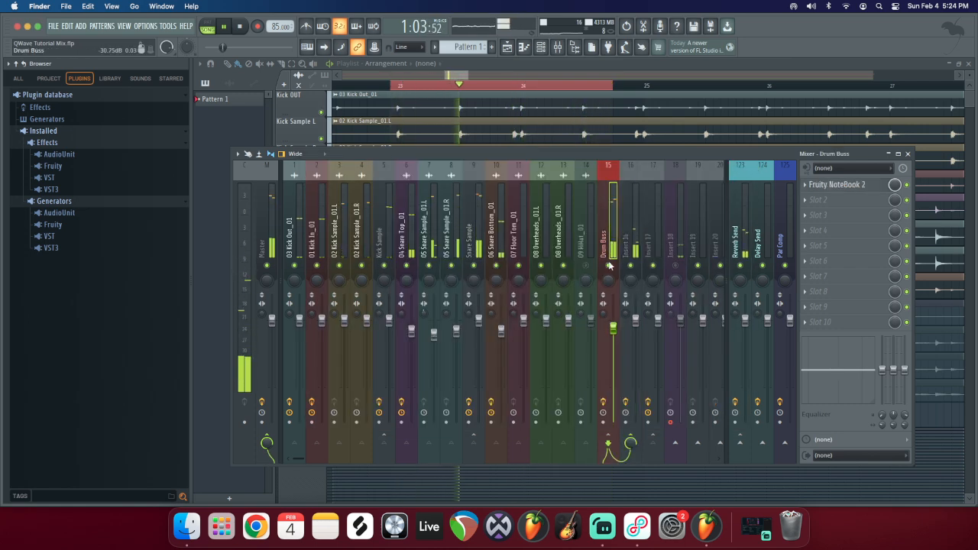
{"action": "left_click", "coordinate": [630, 245]}
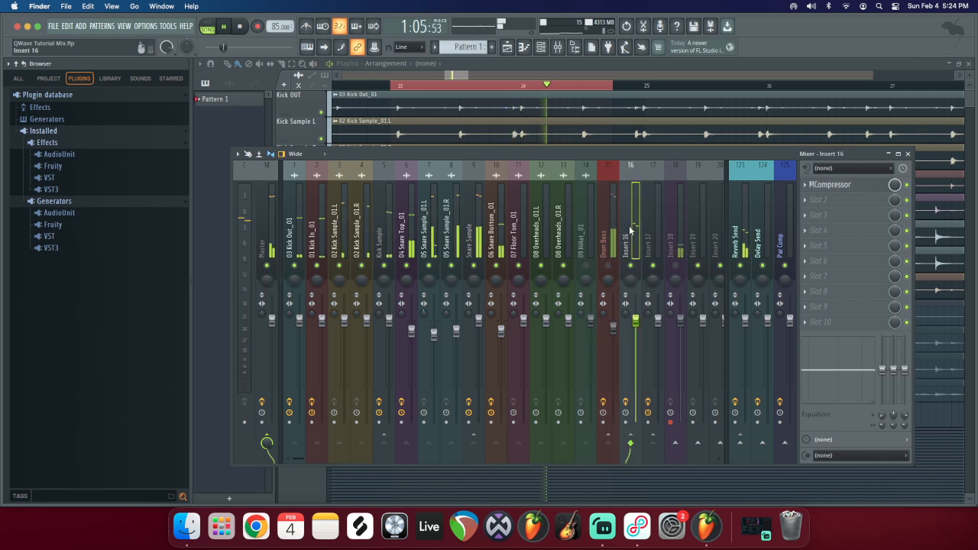
{"action": "left_click", "coordinate": [831, 185]}
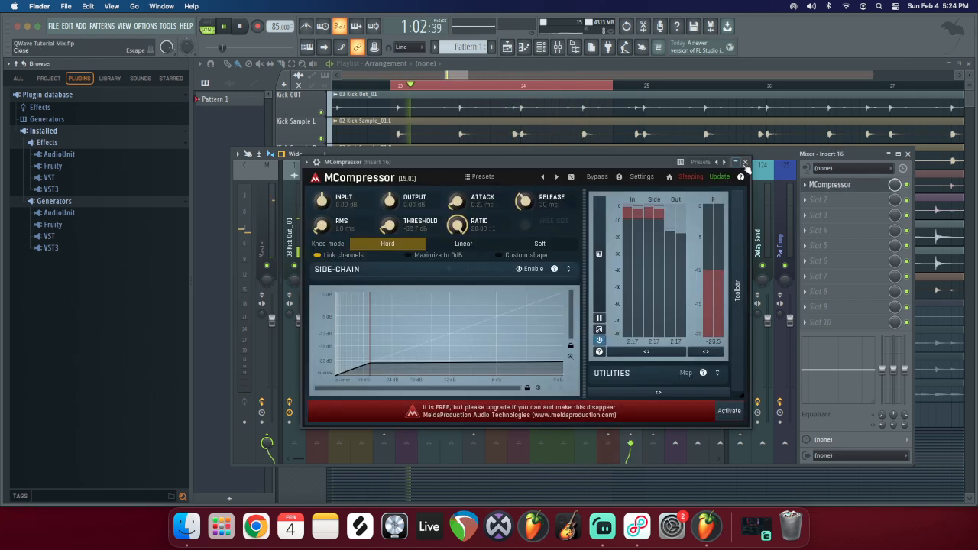
{"action": "left_click", "coordinate": [833, 185]}
{"action": "left_click", "coordinate": [613, 244]}
{"action": "key", "text": "space"}
{"action": "left_click", "coordinate": [677, 246]}
Step: Play the loop and adjust Insert 16's volume to blend it quietly under the Drum Buss
{"action": "left_click", "coordinate": [633, 233]}
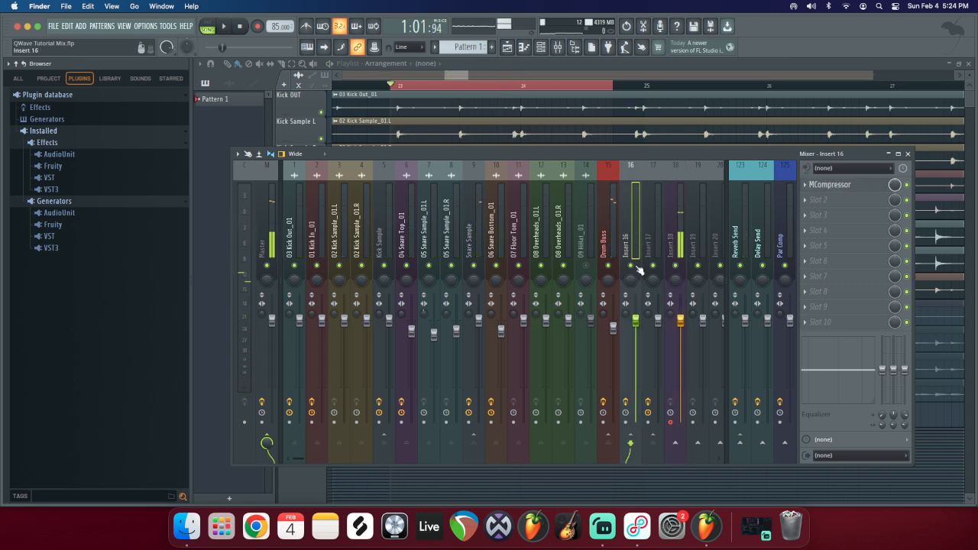
{"action": "key", "text": "space"}
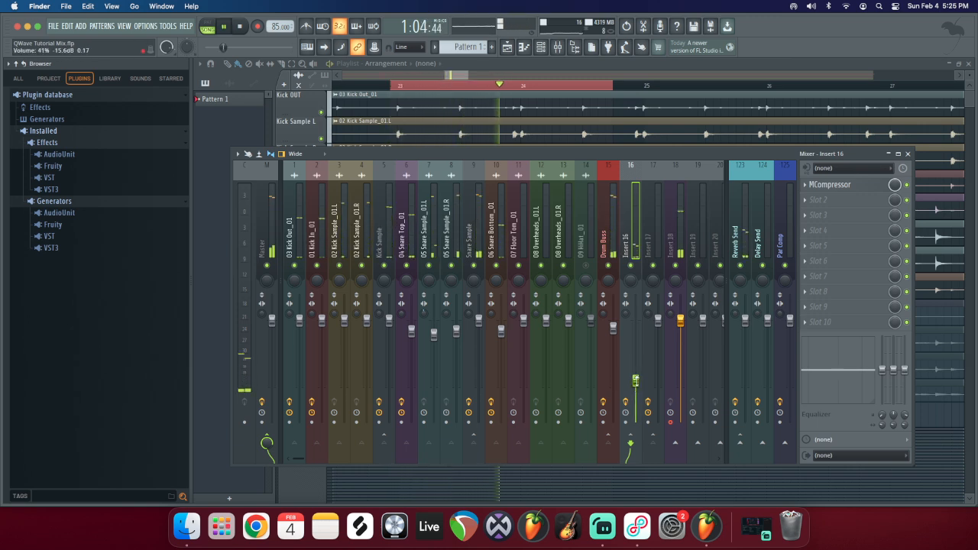
{"action": "mouse_move", "coordinate": [635, 379]}
{"action": "left_mouse_down"}
{"action": "mouse_move", "coordinate": [635, 395]}
{"action": "mouse_move", "coordinate": [635, 374]}
{"action": "left_mouse_up"}
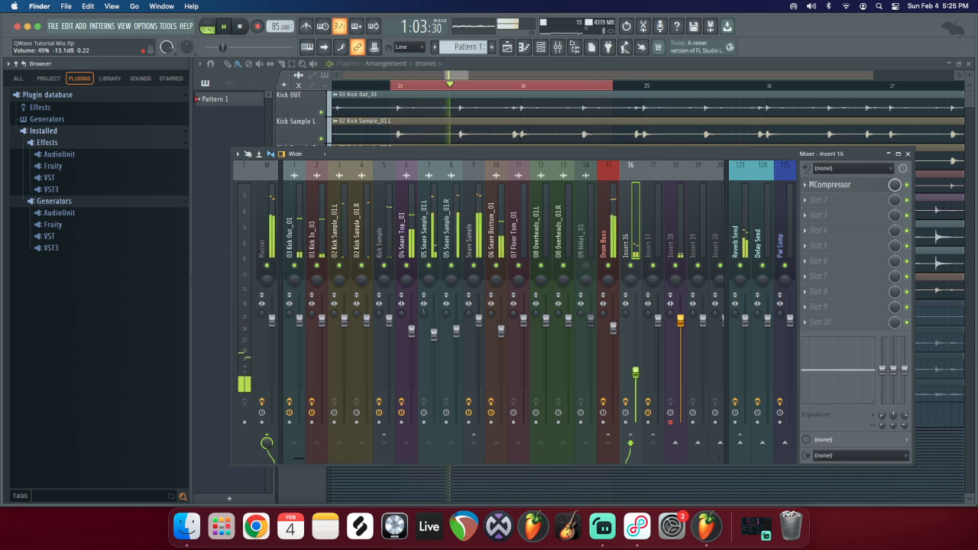
{"action": "left_click_drag", "start_coordinate": [635, 373], "coordinate": [635, 364]}
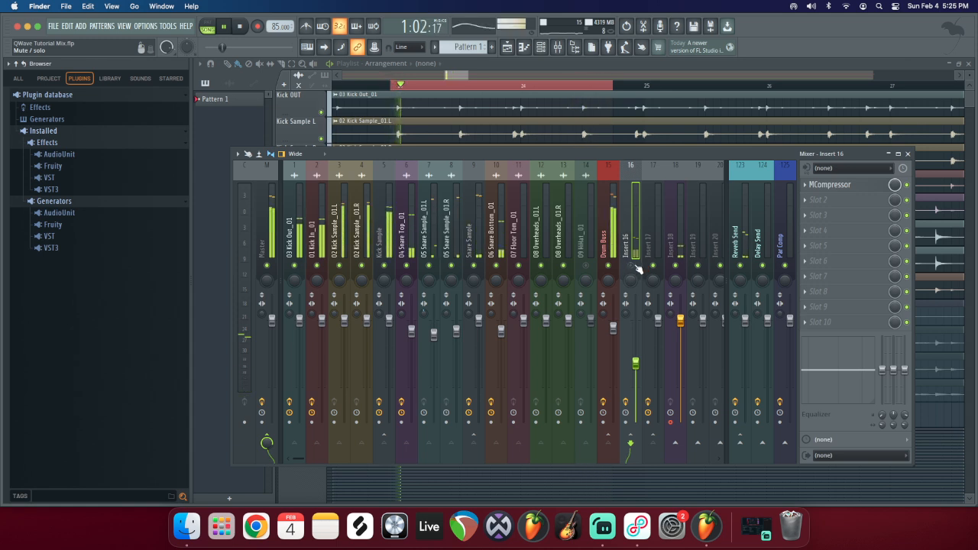
{"action": "key", "text": "space"}
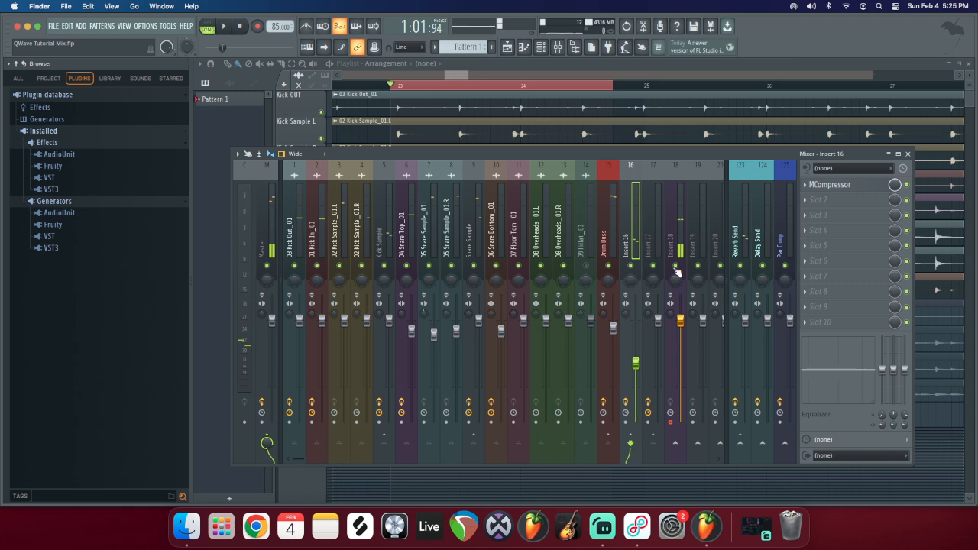
{"action": "key", "text": "space"}
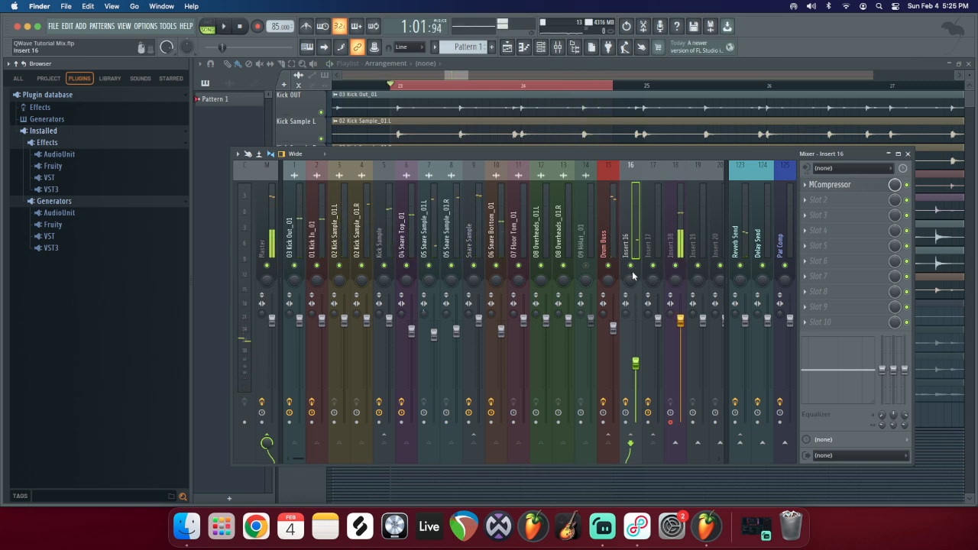
Step: Move the track recording from Input 1 from insert 18 to insert 21, away from the drum tracks
{"action": "left_click", "coordinate": [669, 236]}
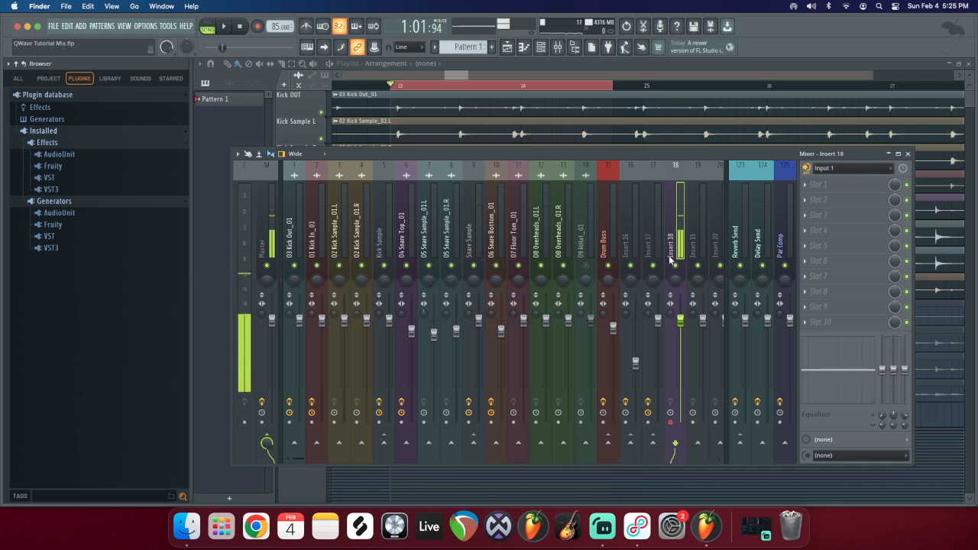
{"action": "key", "text": "Right"}
{"action": "key", "text": "Right"}
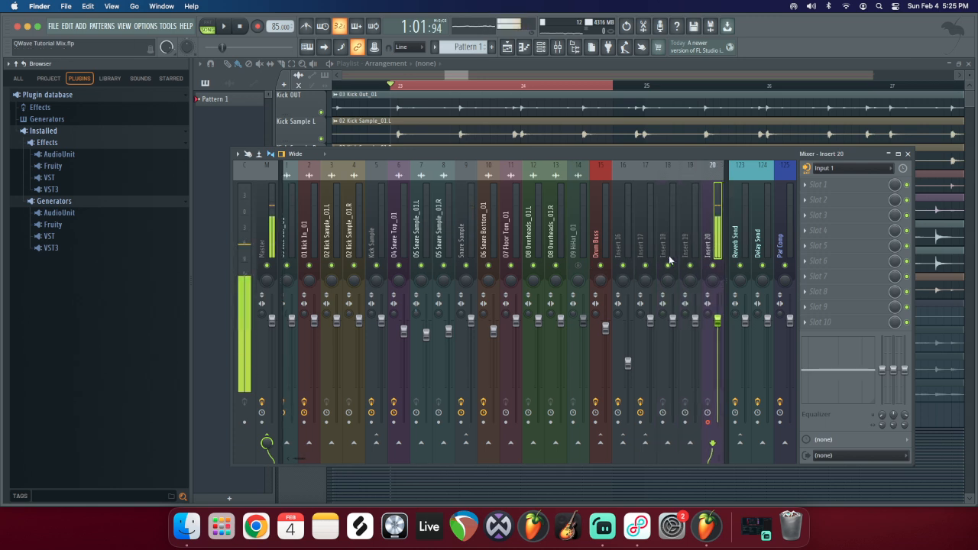
{"action": "key", "text": "Right"}
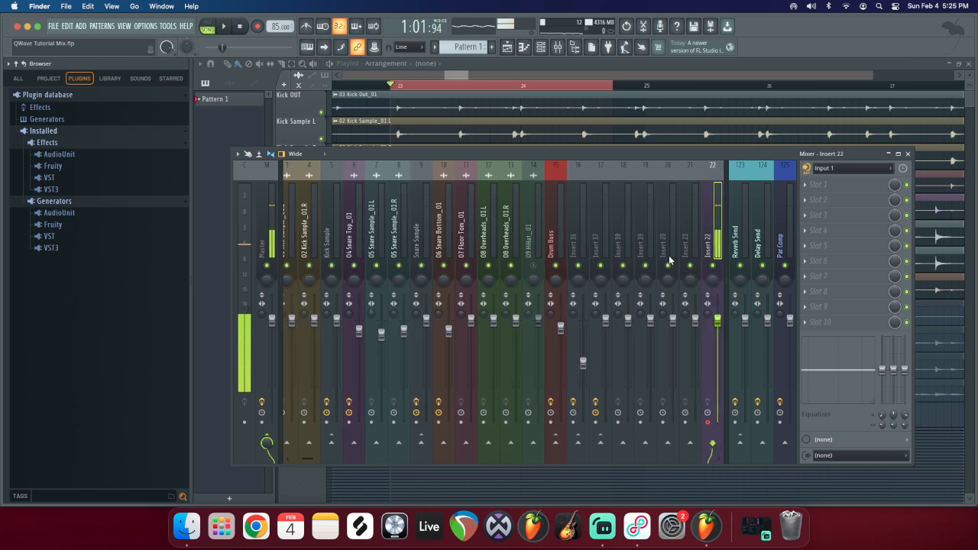
Step: Rename Insert 16 as "Drum Parallel"
{"action": "left_click", "coordinate": [556, 234]}
{"action": "left_click_drag", "start_coordinate": [576, 163], "coordinate": [527, 171]}
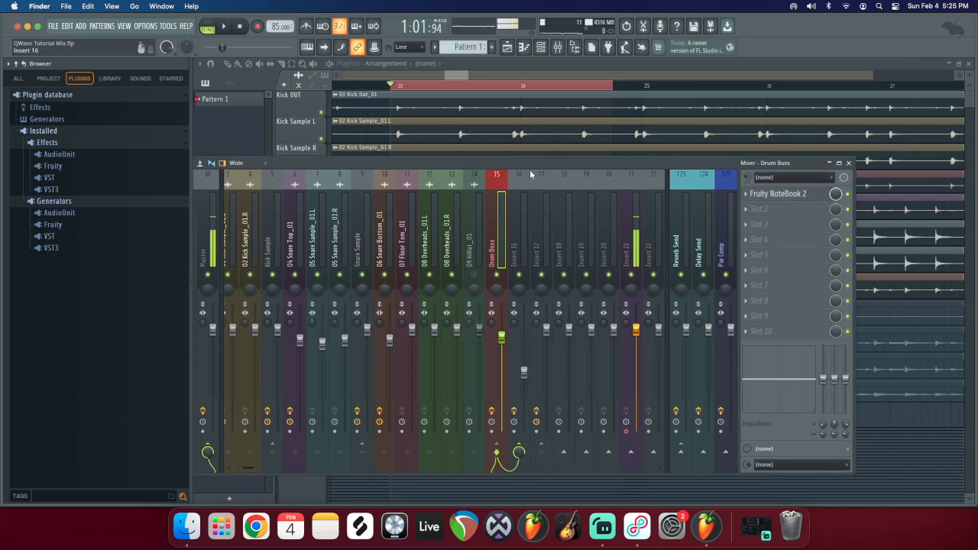
{"action": "left_click", "coordinate": [524, 243]}
{"action": "right_click", "coordinate": [524, 229]}
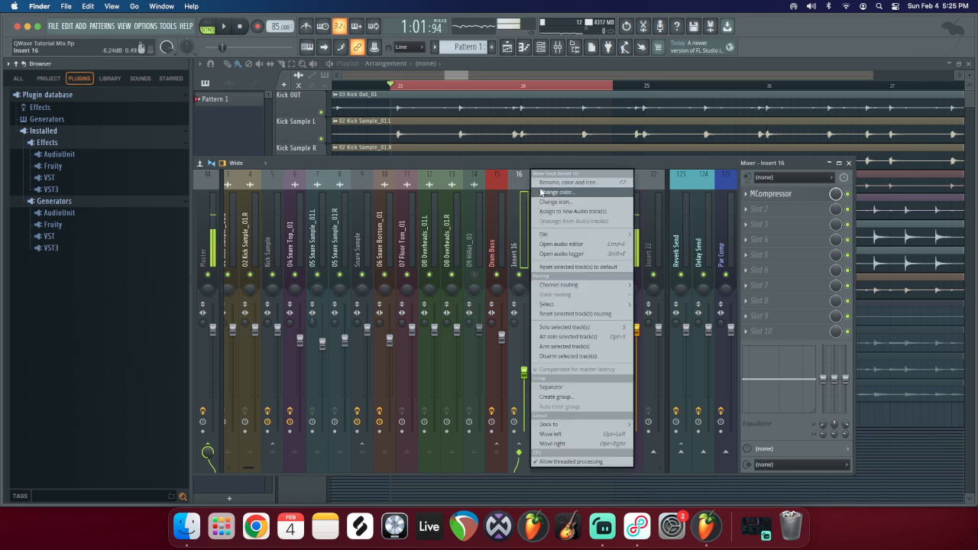
{"action": "left_click", "coordinate": [565, 182]}
{"action": "type", "text": "Drum"}
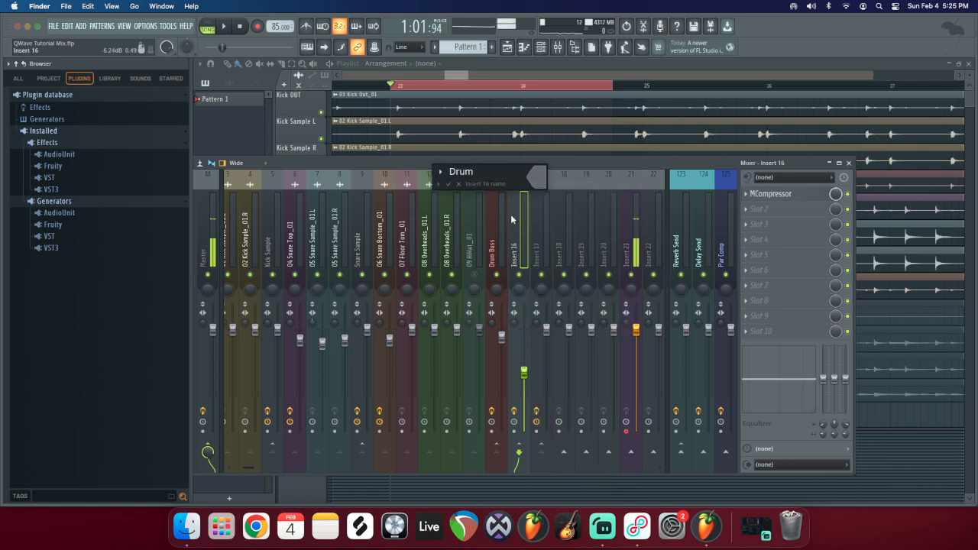
{"action": "type", "text": " Parallel"}
{"action": "key", "text": "Return"}
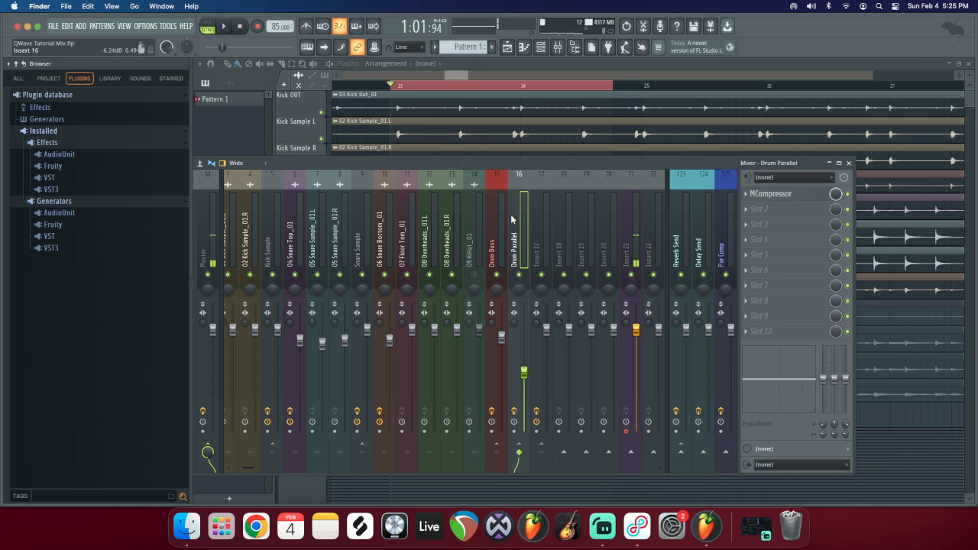
Step: Review the Drum Buss routing and the Drum Parallel track's MCompressor settings
{"action": "left_click", "coordinate": [490, 233]}
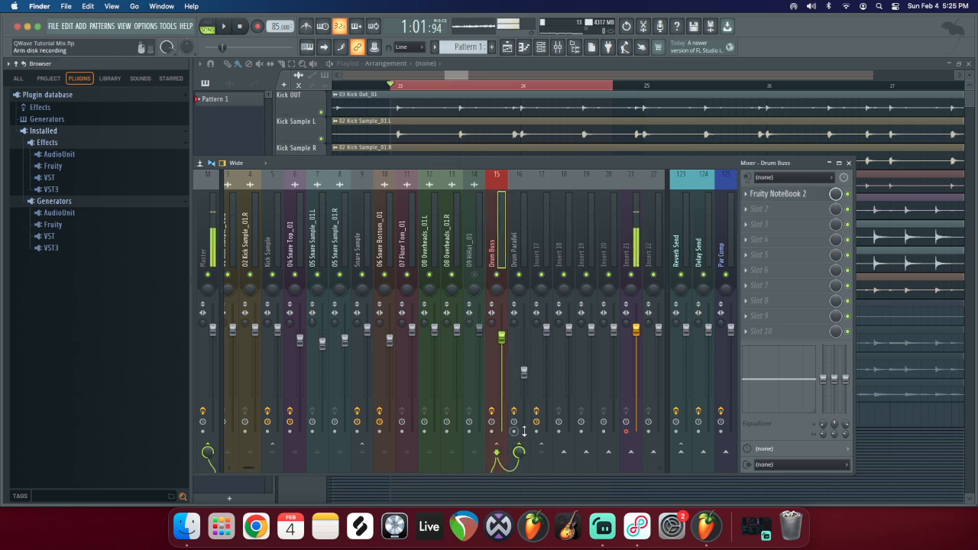
{"action": "left_click", "coordinate": [524, 244]}
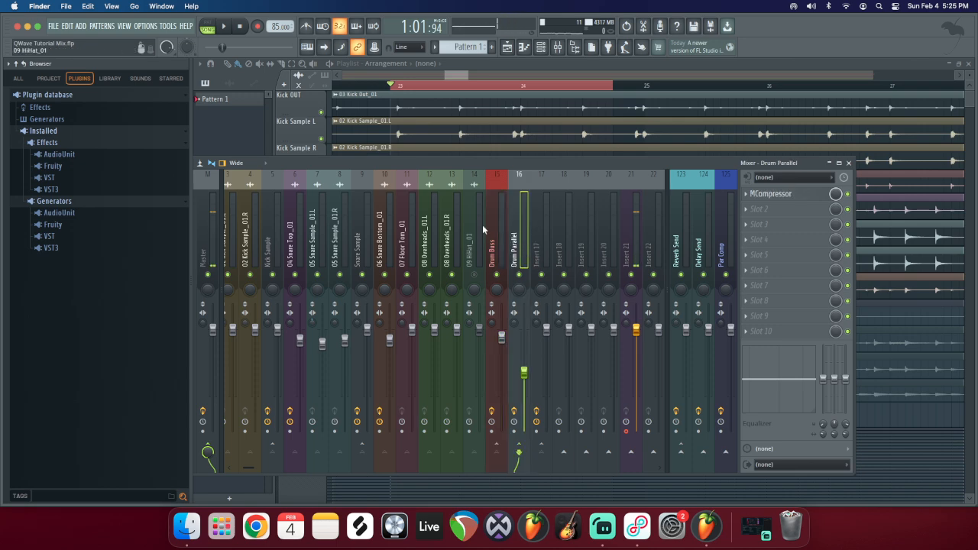
{"action": "left_click", "coordinate": [778, 196]}
{"action": "left_click_drag", "start_coordinate": [439, 162], "coordinate": [392, 154]}
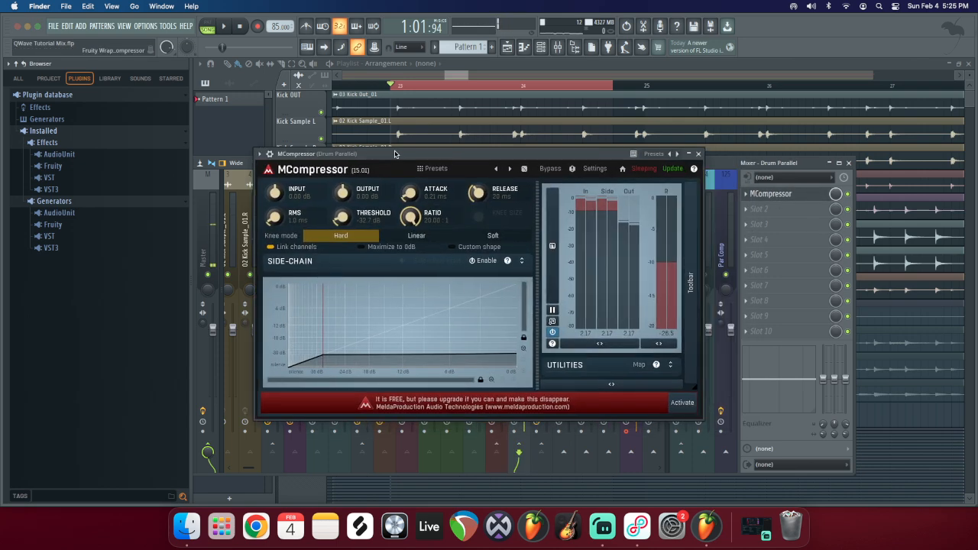
{"action": "left_click", "coordinate": [698, 154]}
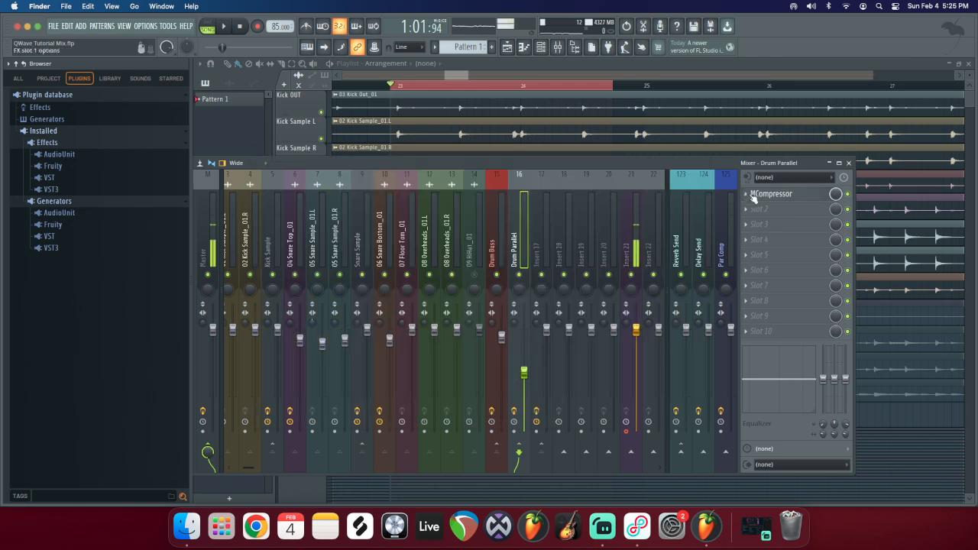
Step: Add Fruity Parametric EQ 2 after the compressor on the Drum Parallel track and set band 1 to high pass
{"action": "left_click", "coordinate": [779, 209]}
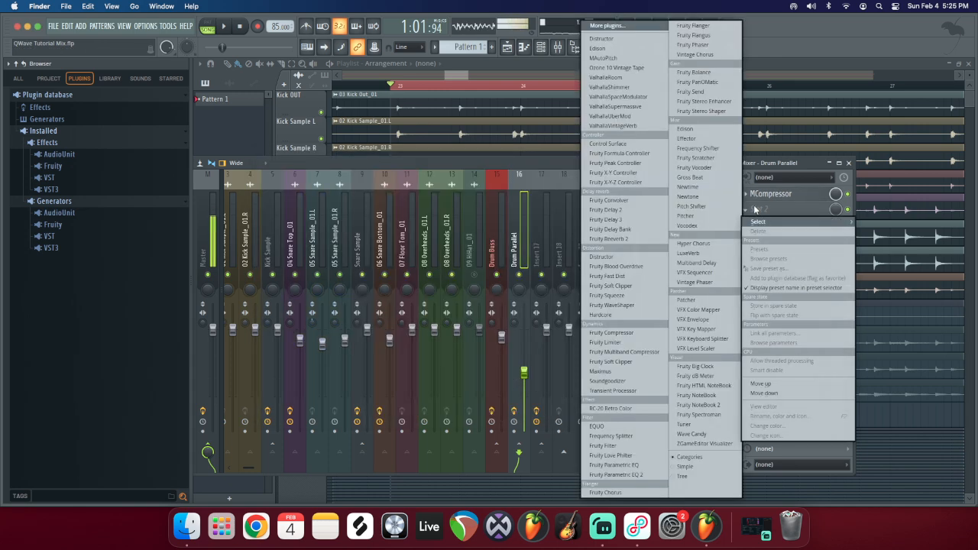
{"action": "left_click", "coordinate": [634, 475]}
{"action": "left_click_drag", "start_coordinate": [553, 203], "coordinate": [552, 372]}
Step: Raise the Drum Parallel EQ's high-pass cutoff while the loop plays, disable band 7, and close the EQ
{"action": "key", "text": "space"}
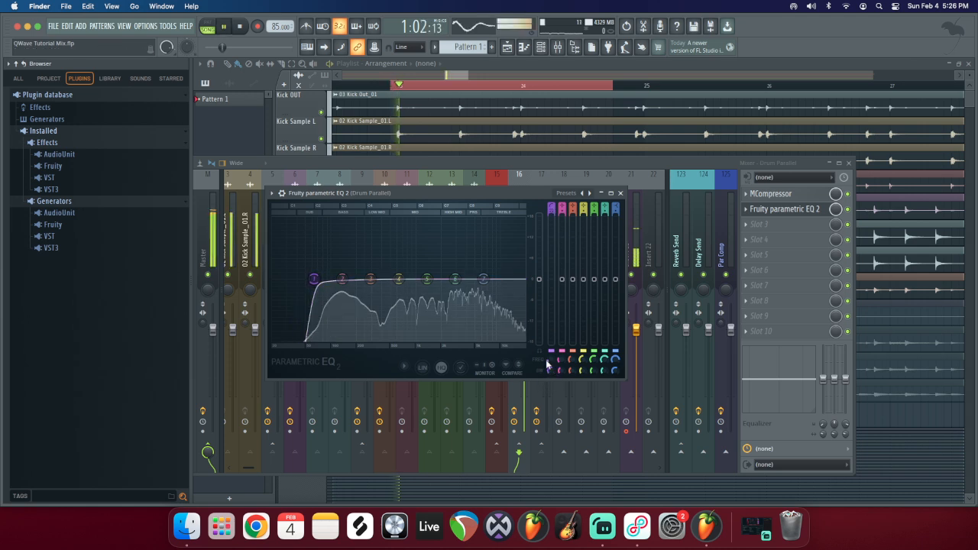
{"action": "left_click_drag", "start_coordinate": [548, 360], "coordinate": [547, 341]}
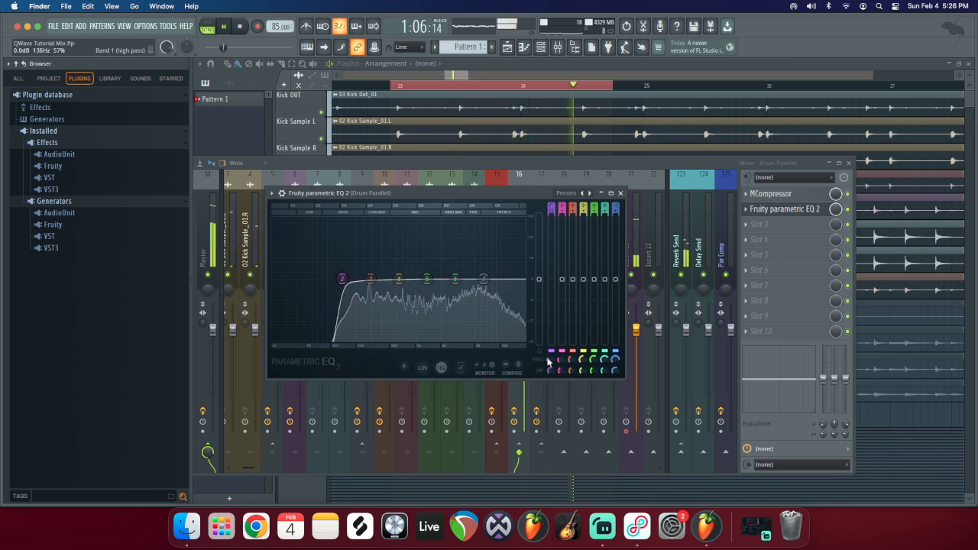
{"action": "key", "text": "space"}
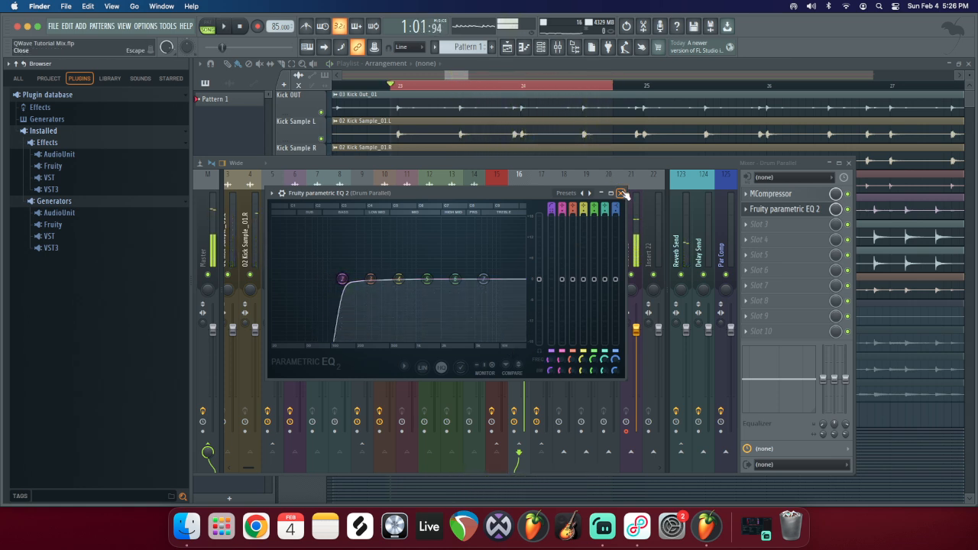
{"action": "mouse_move", "coordinate": [615, 208]}
{"action": "left_mouse_down"}
{"action": "mouse_move", "coordinate": [616, 231]}
{"action": "mouse_move", "coordinate": [616, 220]}
{"action": "left_mouse_up"}
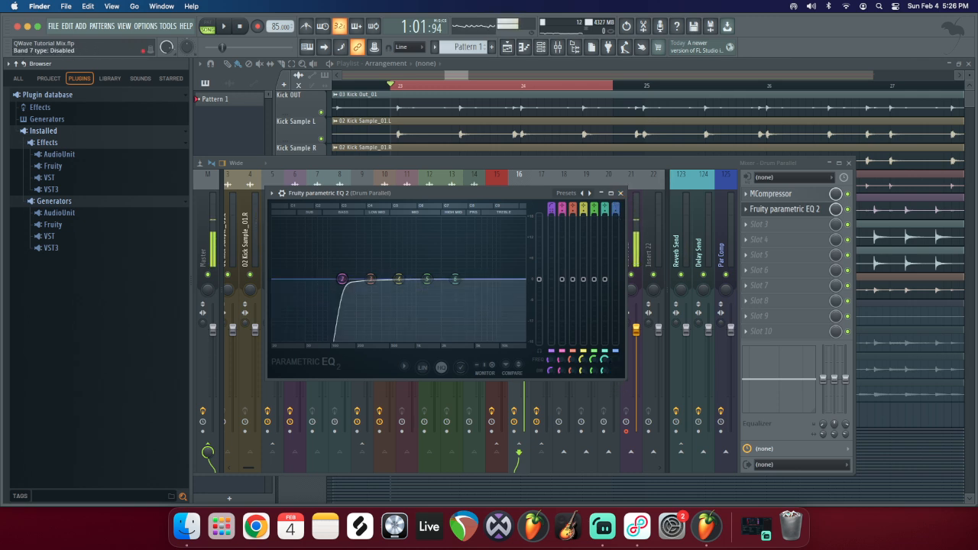
{"action": "left_click", "coordinate": [621, 193]}
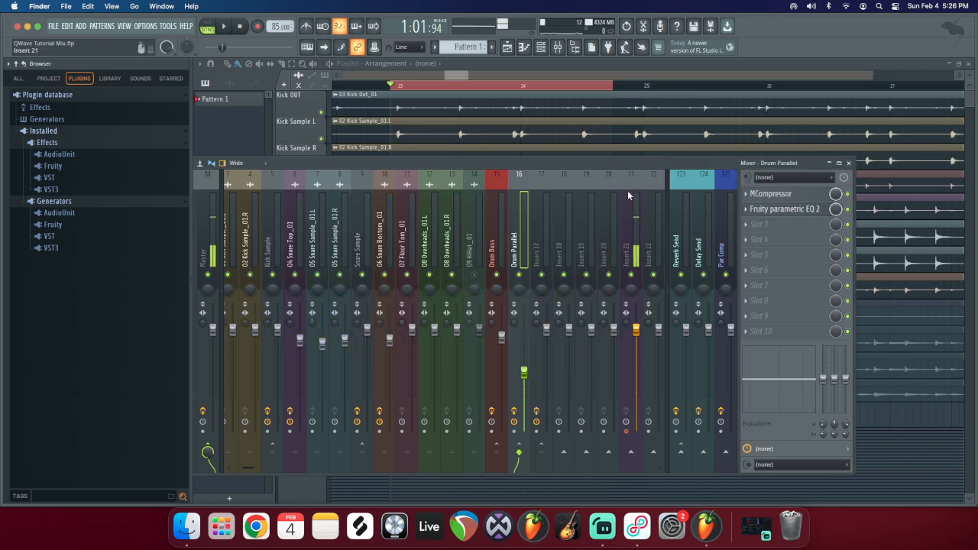
Step: Compare the Drum Buss and Drum Parallel tracks and lower the Drum Parallel volume slightly
{"action": "left_click", "coordinate": [541, 226]}
{"action": "left_click", "coordinate": [519, 229]}
{"action": "left_click", "coordinate": [499, 230]}
{"action": "left_click", "coordinate": [523, 226]}
{"action": "left_click_drag", "start_coordinate": [525, 349], "coordinate": [523, 374]}
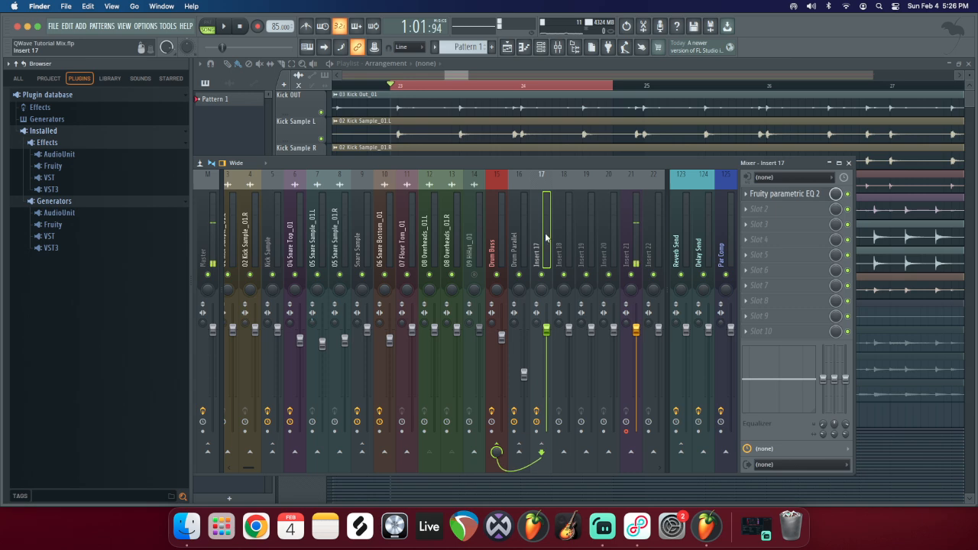
Step: Close the mixer and expand the Part 2 track group in the playlist
{"action": "left_click", "coordinate": [848, 162]}
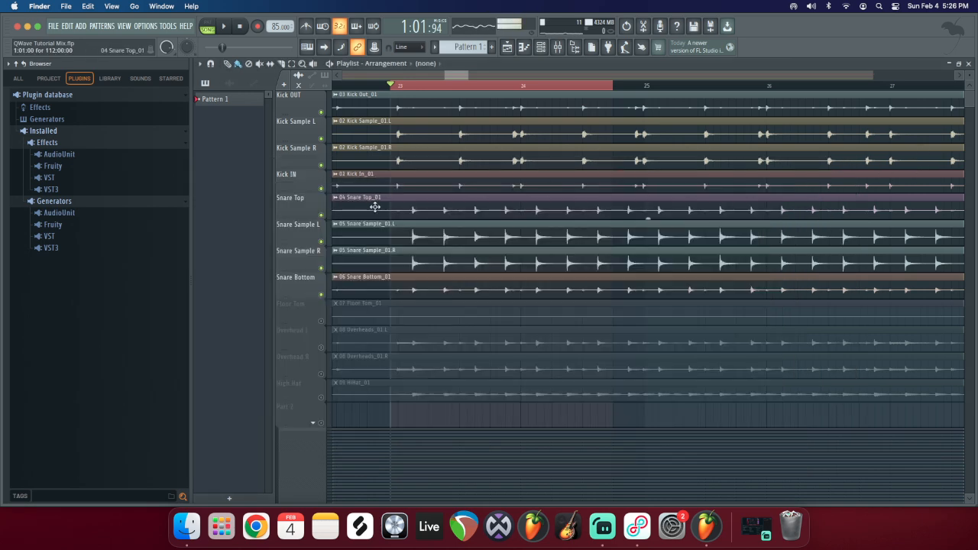
{"action": "scroll", "coordinate": [378, 328], "scroll_direction": "down", "scroll_amount": 1}
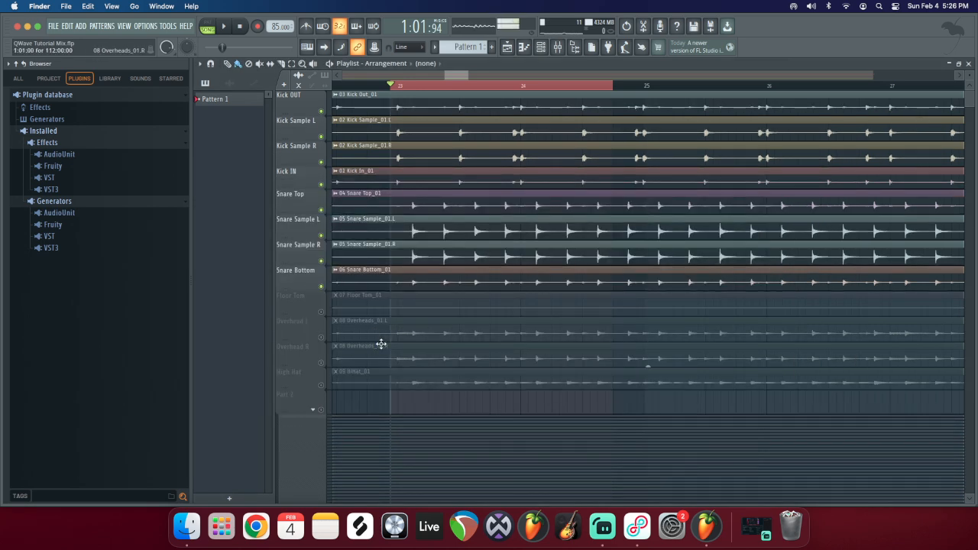
{"action": "scroll", "coordinate": [380, 344], "scroll_direction": "down", "scroll_amount": 3}
{"action": "left_click_drag", "start_coordinate": [456, 75], "coordinate": [299, 79]}
{"action": "scroll", "coordinate": [433, 239], "scroll_direction": "down", "scroll_amount": 5}
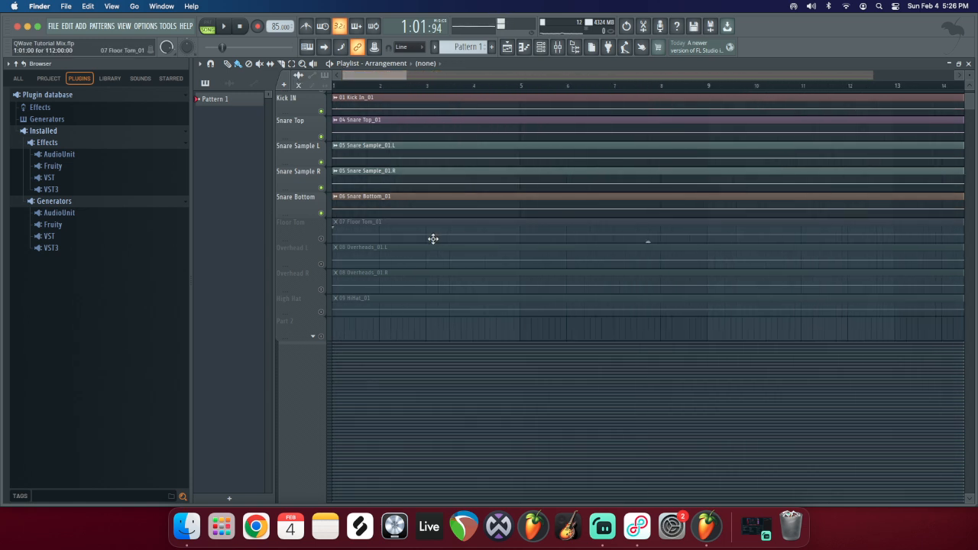
{"action": "scroll", "coordinate": [433, 240], "scroll_direction": "down", "scroll_amount": 5}
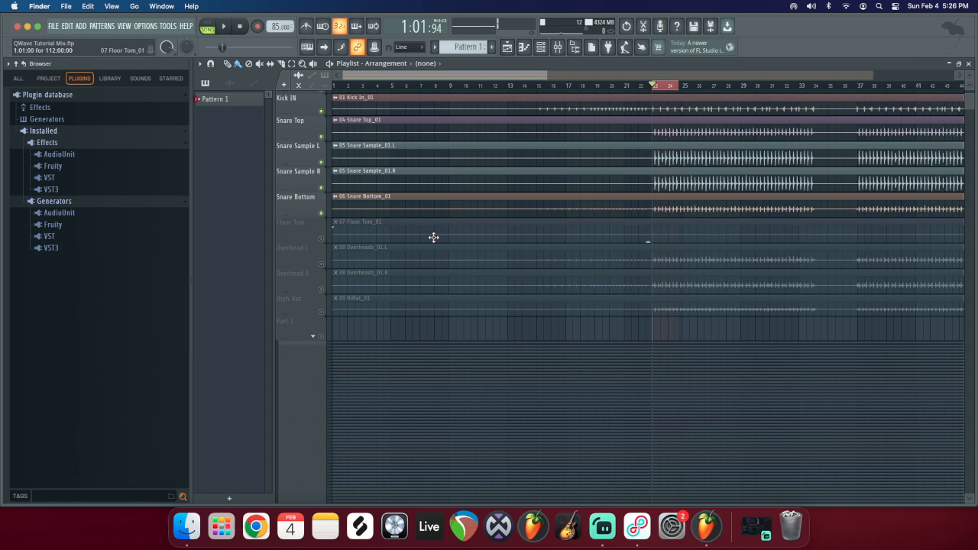
{"action": "scroll", "coordinate": [433, 237], "scroll_direction": "down", "scroll_amount": 2}
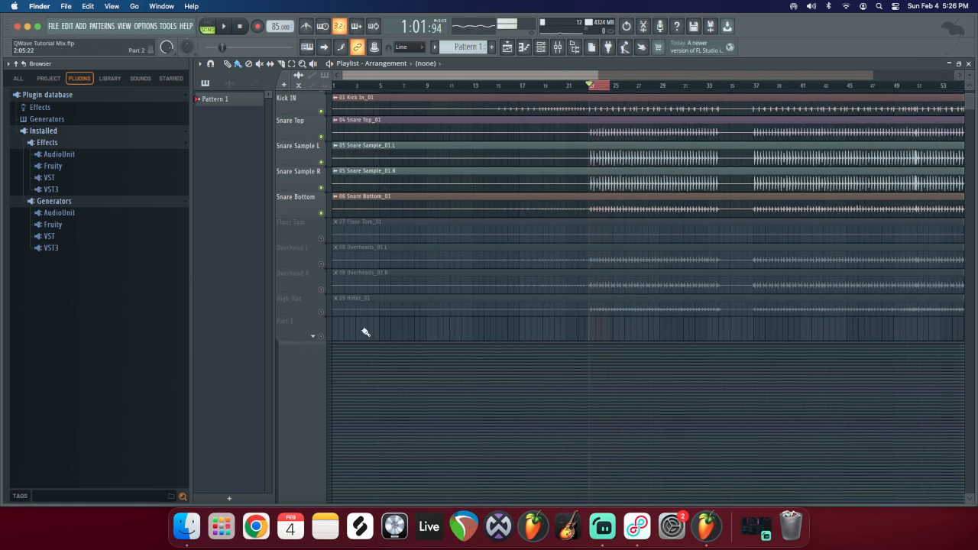
{"action": "scroll", "coordinate": [313, 339], "scroll_direction": "down", "scroll_amount": 1}
{"action": "scroll", "coordinate": [315, 313], "scroll_direction": "down", "scroll_amount": 2}
{"action": "left_click", "coordinate": [313, 277]}
Step: Ungroup the first acoustic guitar track, clip 23 below Bass Amp, from the Part 2 group
{"action": "scroll", "coordinate": [415, 273], "scroll_direction": "down", "scroll_amount": 2}
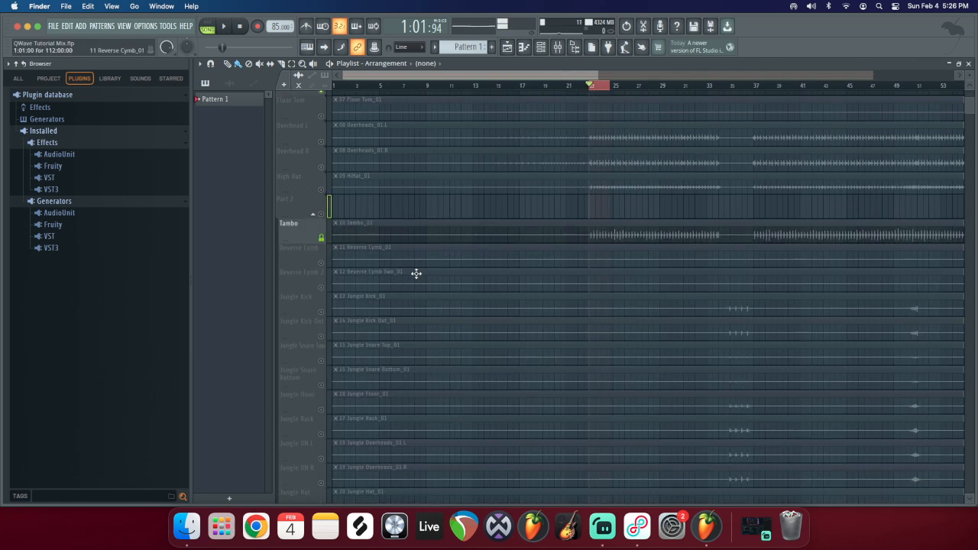
{"action": "scroll", "coordinate": [388, 312], "scroll_direction": "down", "scroll_amount": 6}
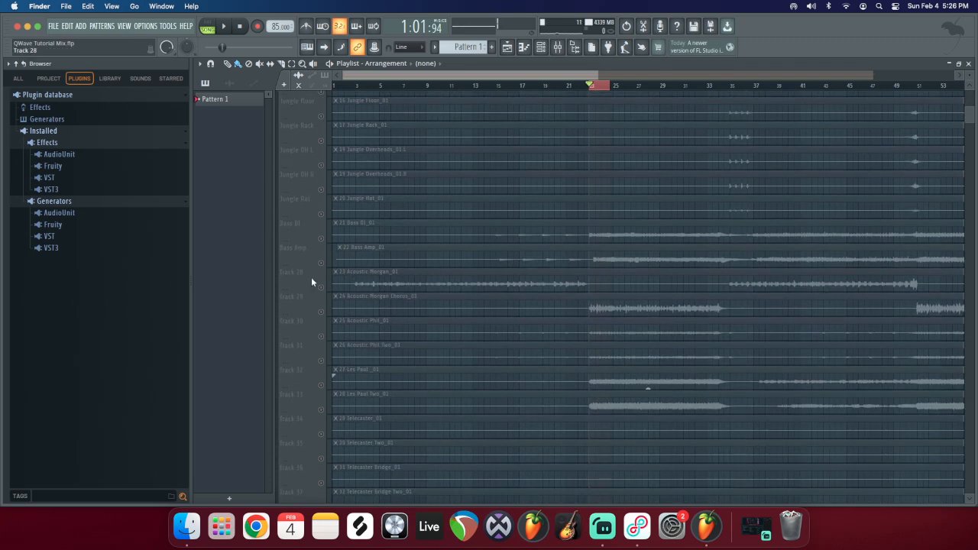
{"action": "right_click", "coordinate": [359, 283]}
{"action": "key", "text": "super+z"}
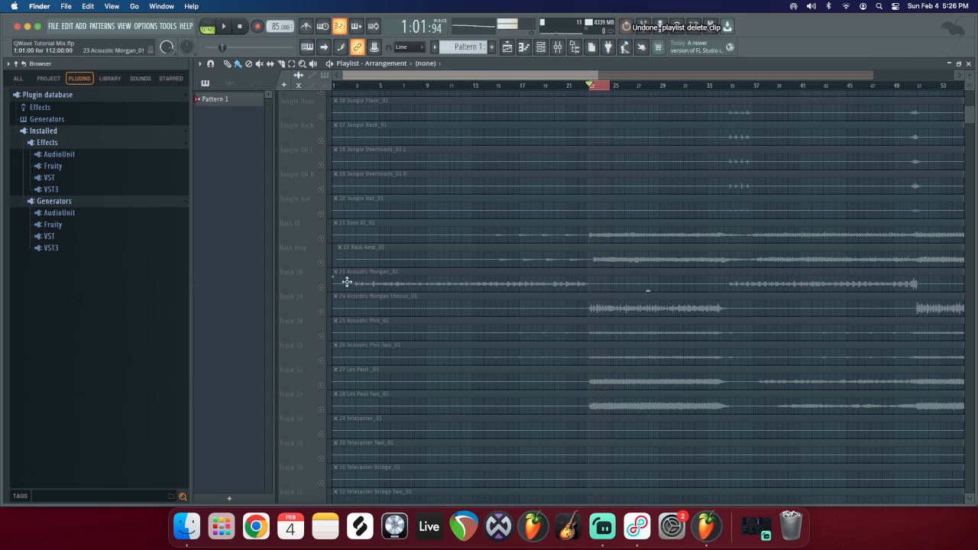
{"action": "right_click", "coordinate": [308, 278]}
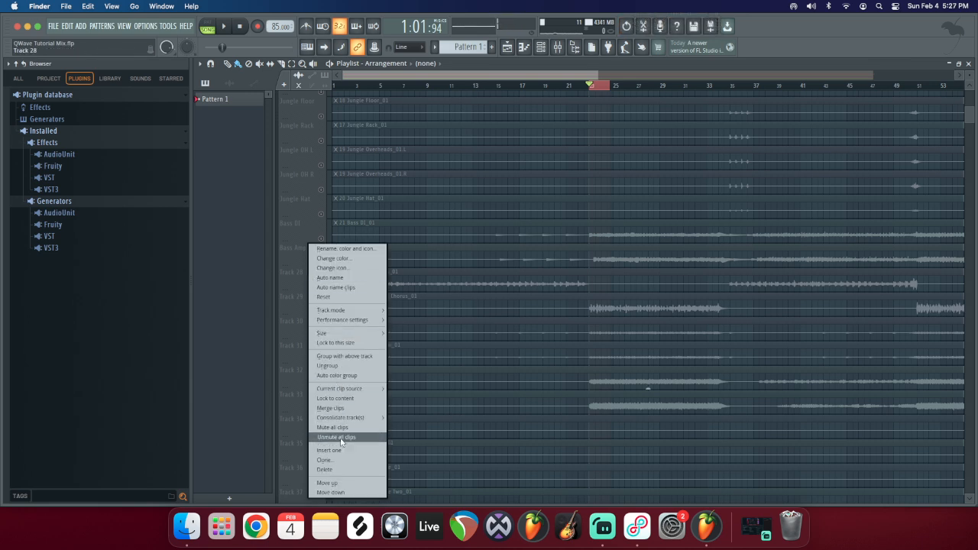
{"action": "mouse_move", "coordinate": [349, 420]}
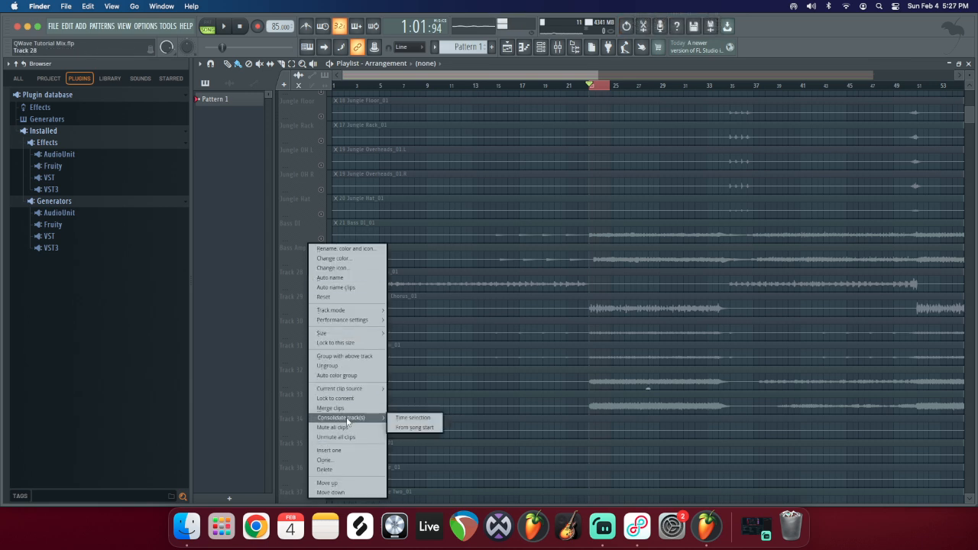
{"action": "left_click", "coordinate": [350, 357]}
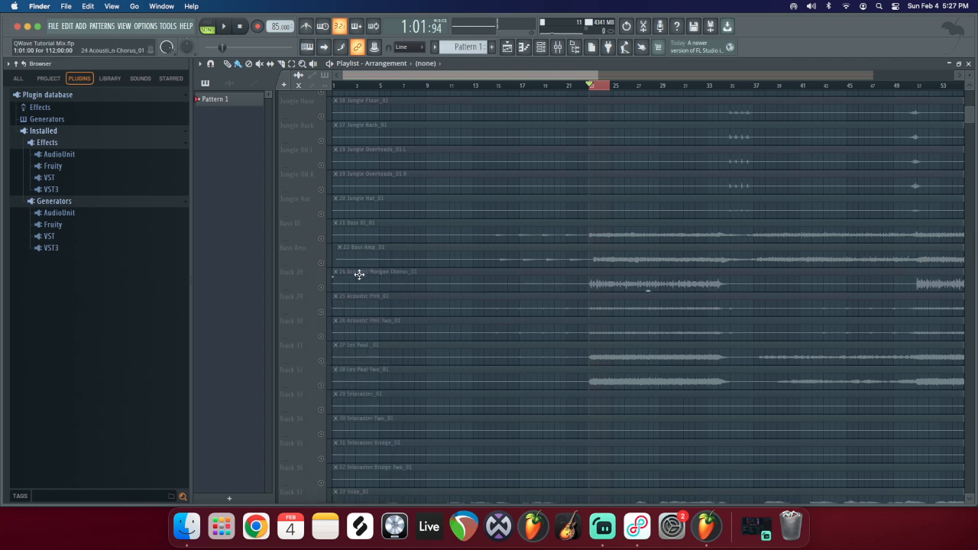
Step: Ungroup the remaining three acoustic guitar tracks, clips 24 to 26, from the Part 2 group
{"action": "right_click", "coordinate": [304, 283]}
{"action": "left_click", "coordinate": [346, 364]}
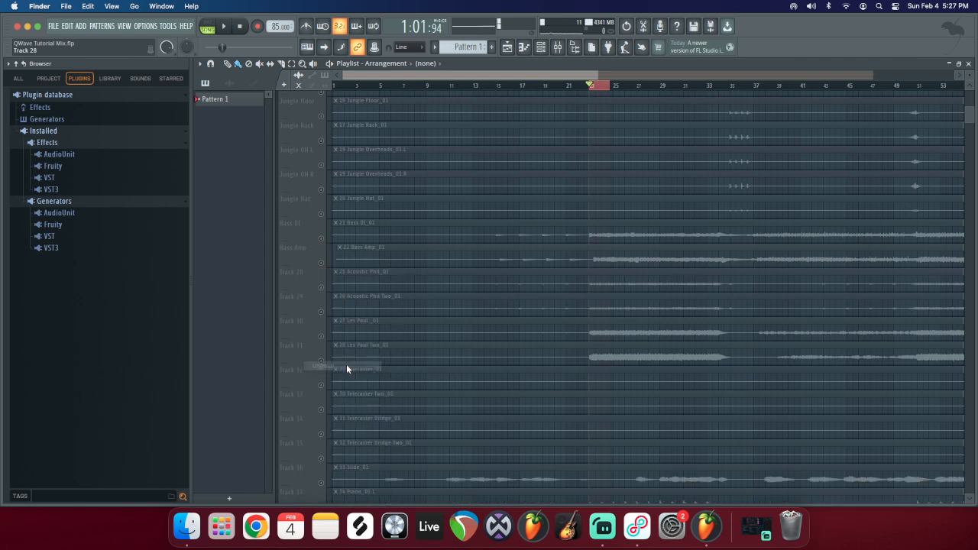
{"action": "right_click", "coordinate": [307, 285]}
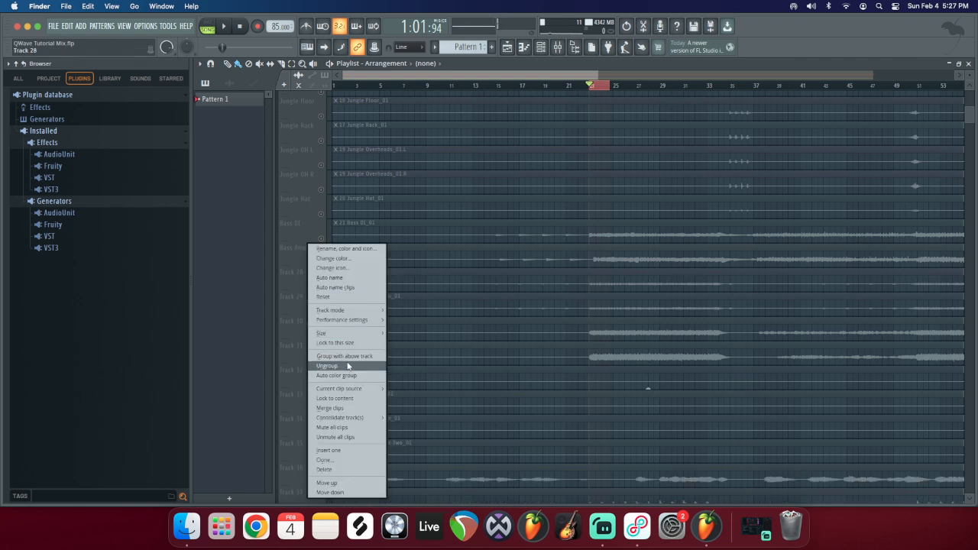
{"action": "left_click", "coordinate": [346, 359]}
{"action": "right_click", "coordinate": [307, 284]}
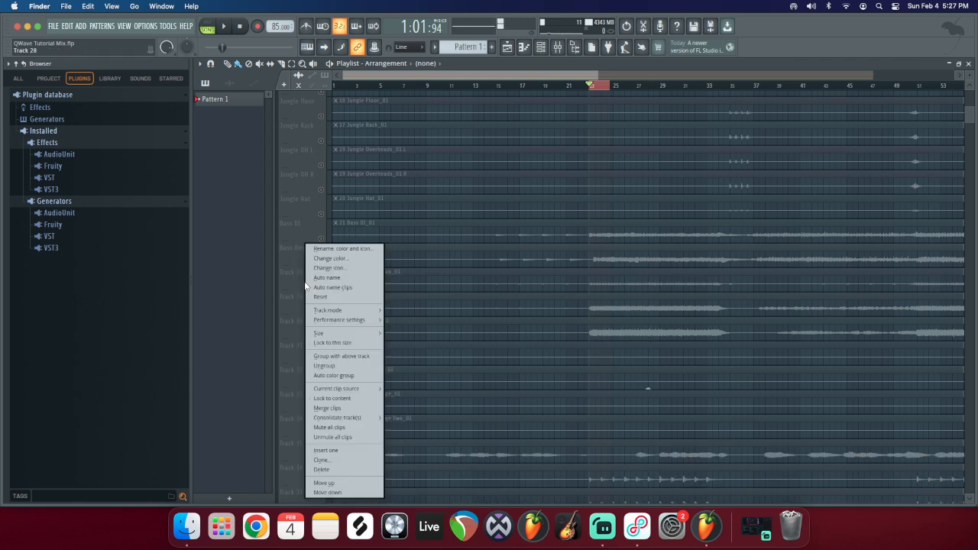
{"action": "left_click", "coordinate": [357, 366]}
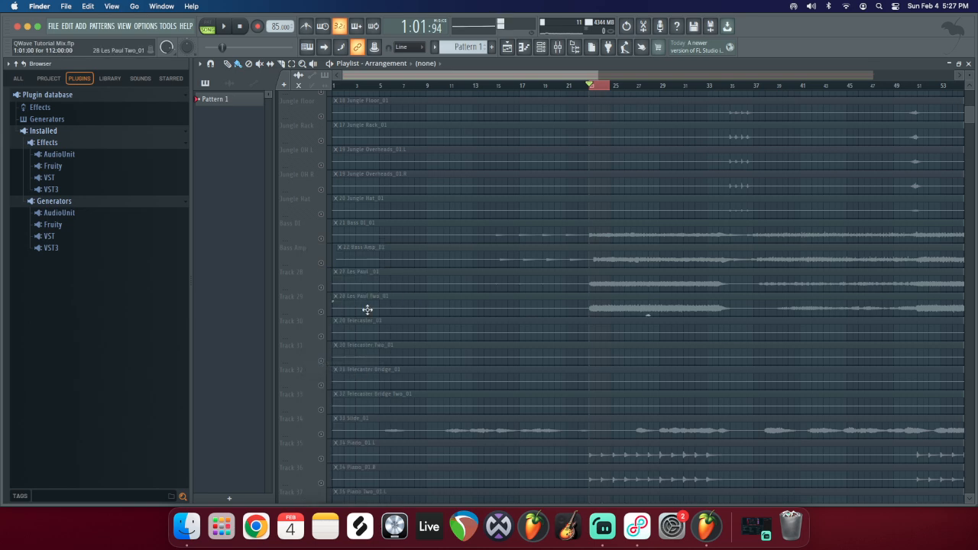
Step: Ungroup the 37 Lead Vocal track from the Part 2 group
{"action": "scroll", "coordinate": [367, 309], "scroll_direction": "down", "scroll_amount": 6}
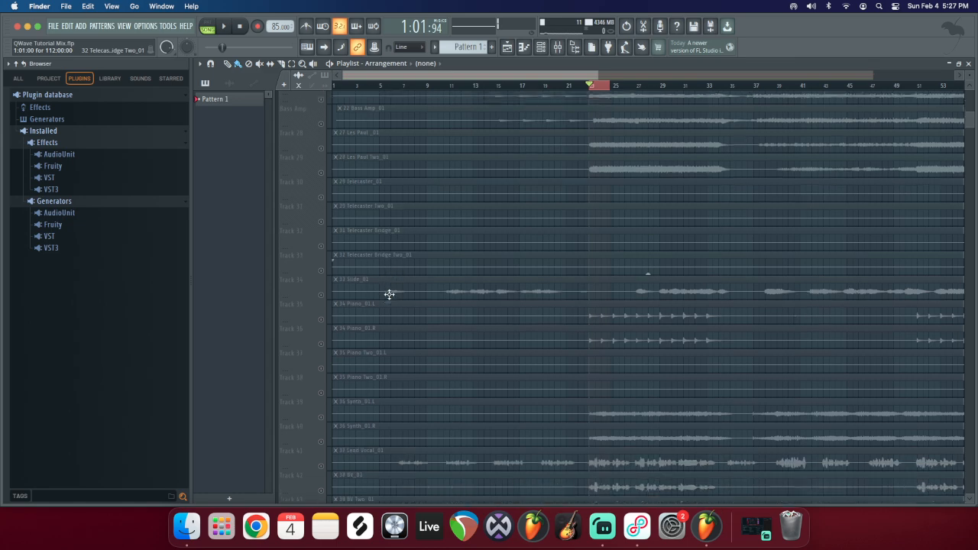
{"action": "scroll", "coordinate": [390, 294], "scroll_direction": "down", "scroll_amount": 2}
{"action": "scroll", "coordinate": [390, 294], "scroll_direction": "down", "scroll_amount": 1}
{"action": "right_click", "coordinate": [309, 379]}
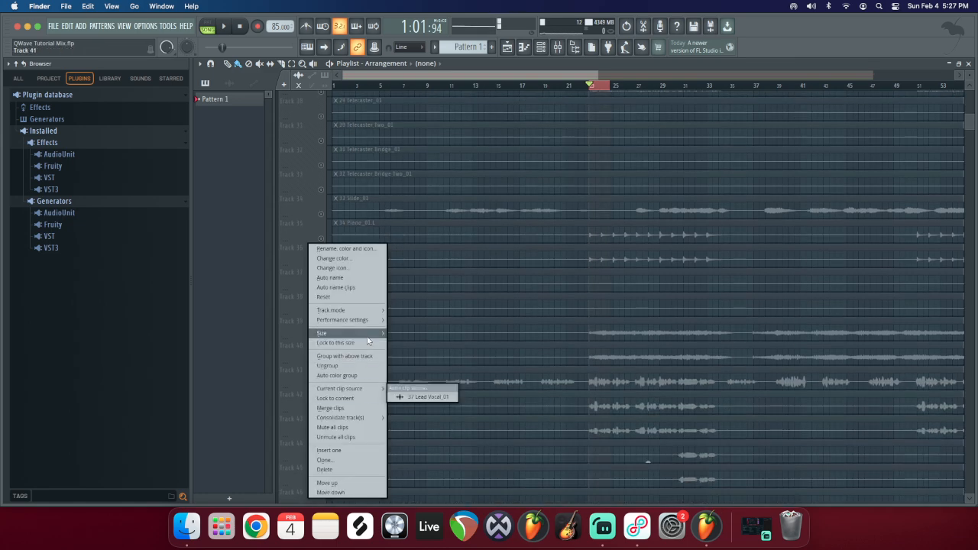
{"action": "key", "text": "d"}
Step: Look through the remaining Part 2 tracks down to the ungrouped lead vocal and acoustic guitar tracks
{"action": "scroll", "coordinate": [345, 340], "scroll_direction": "down", "scroll_amount": 4}
{"action": "scroll", "coordinate": [365, 326], "scroll_direction": "up", "scroll_amount": 20}
{"action": "scroll", "coordinate": [365, 327], "scroll_direction": "down", "scroll_amount": 9}
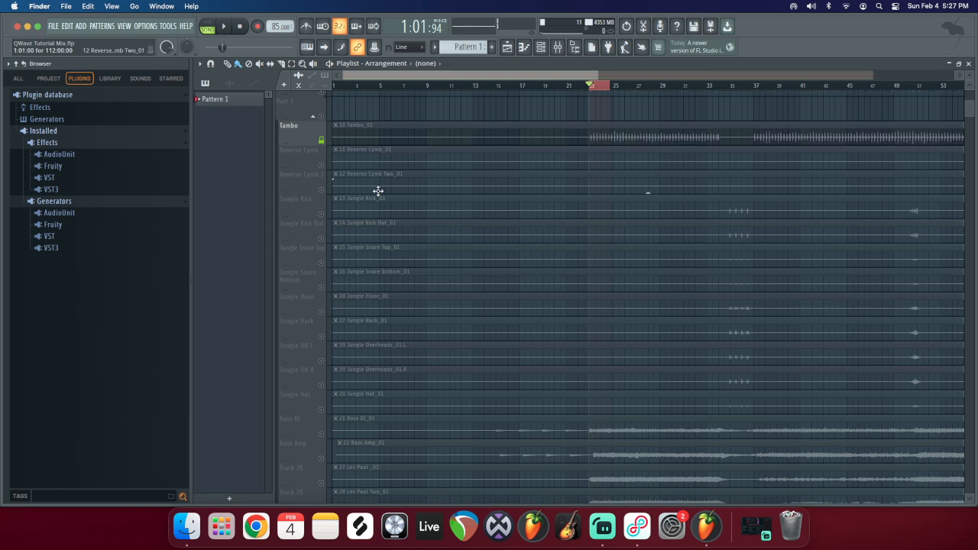
{"action": "scroll", "coordinate": [399, 253], "scroll_direction": "down", "scroll_amount": 6}
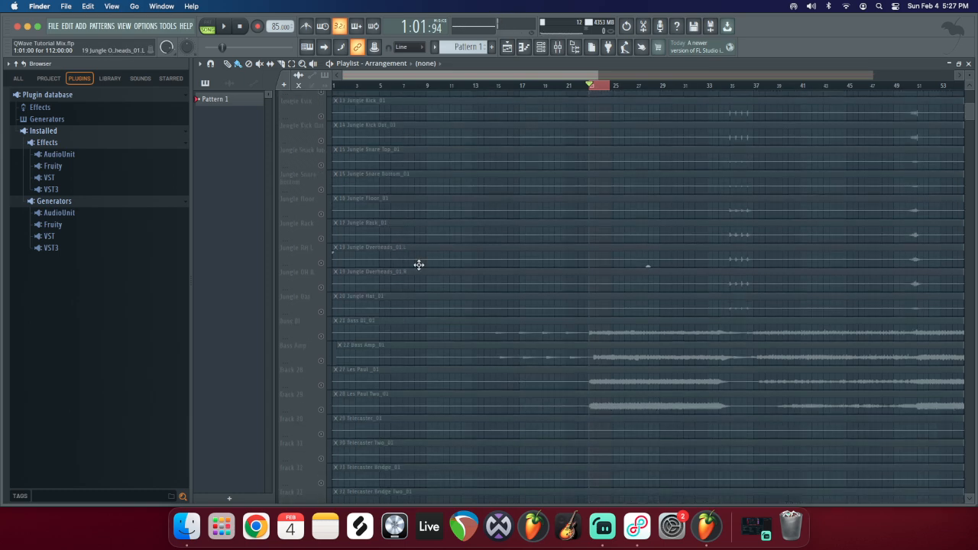
{"action": "scroll", "coordinate": [404, 271], "scroll_direction": "down", "scroll_amount": 3}
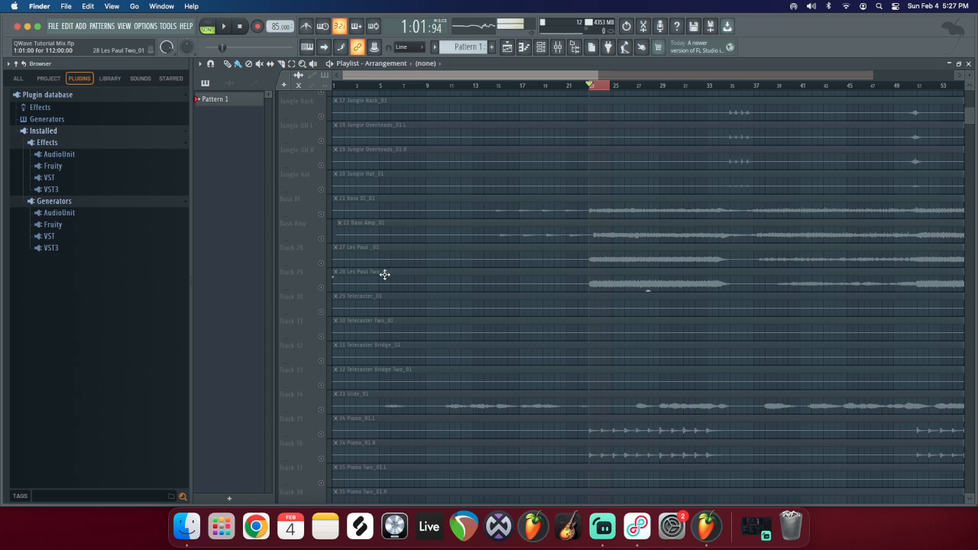
{"action": "scroll", "coordinate": [384, 274], "scroll_direction": "down", "scroll_amount": 1}
{"action": "scroll", "coordinate": [385, 273], "scroll_direction": "down", "scroll_amount": 2}
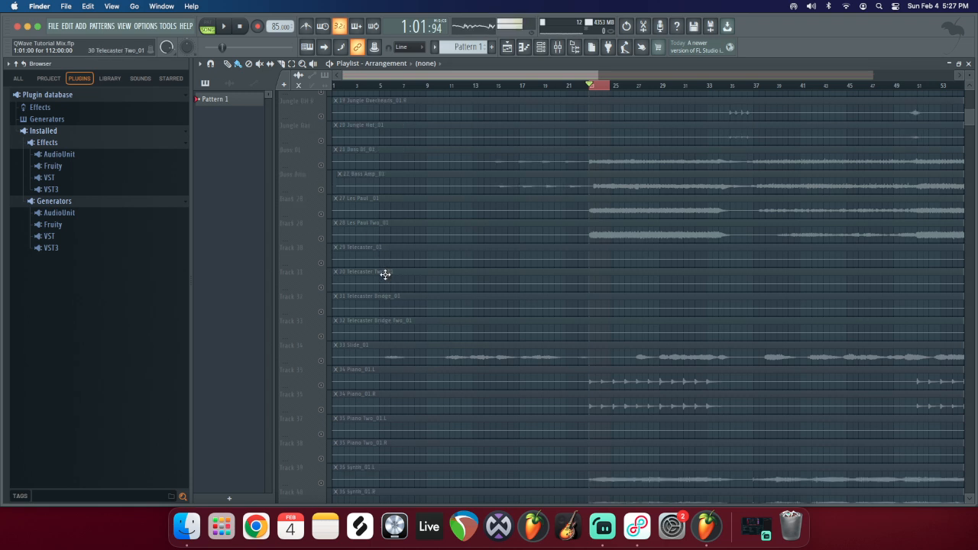
{"action": "scroll", "coordinate": [385, 318], "scroll_direction": "down", "scroll_amount": 6}
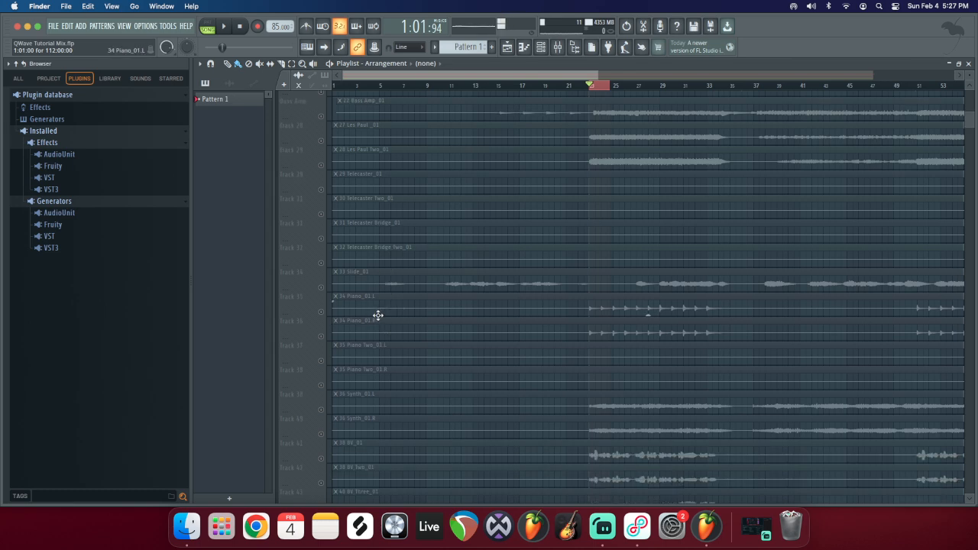
{"action": "scroll", "coordinate": [375, 313], "scroll_direction": "down", "scroll_amount": 8}
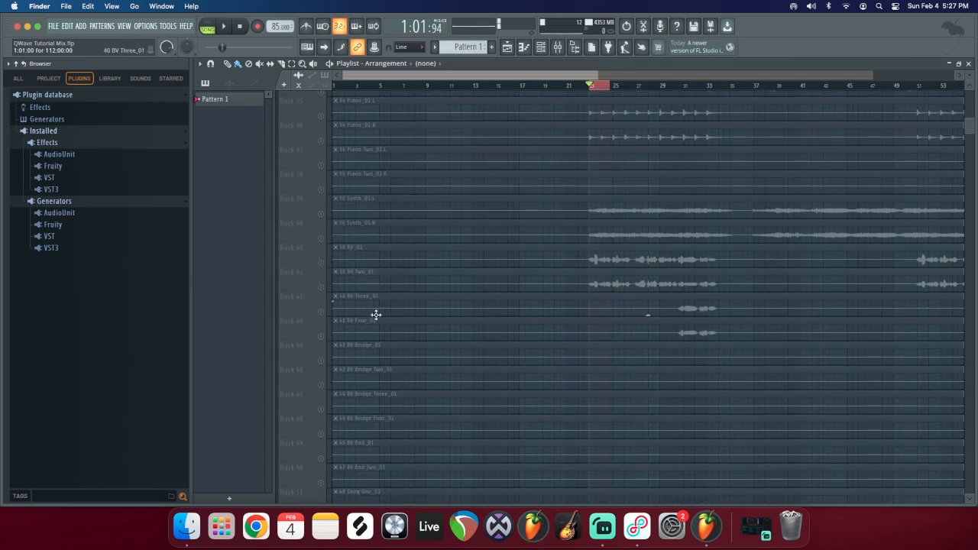
{"action": "scroll", "coordinate": [418, 312], "scroll_direction": "down", "scroll_amount": 11}
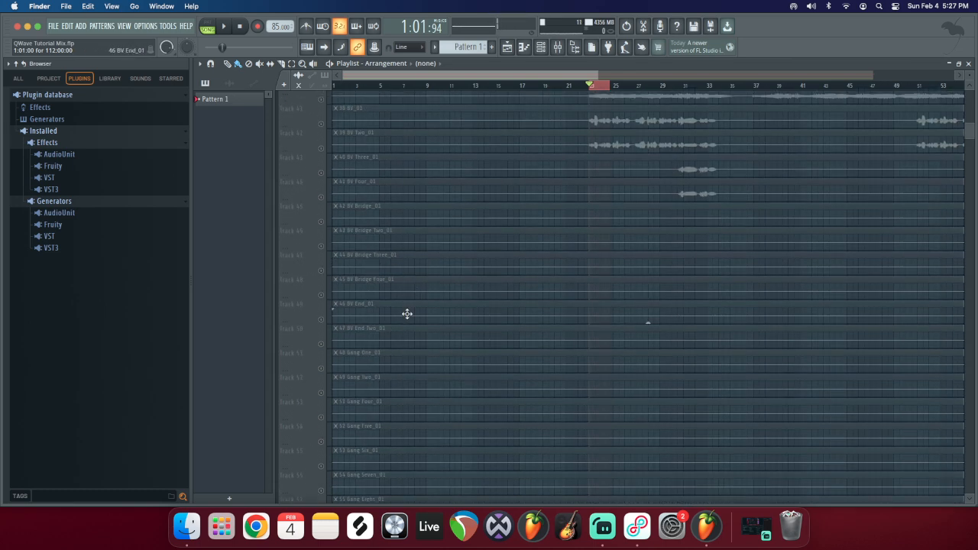
{"action": "scroll", "coordinate": [397, 312], "scroll_direction": "down", "scroll_amount": 5}
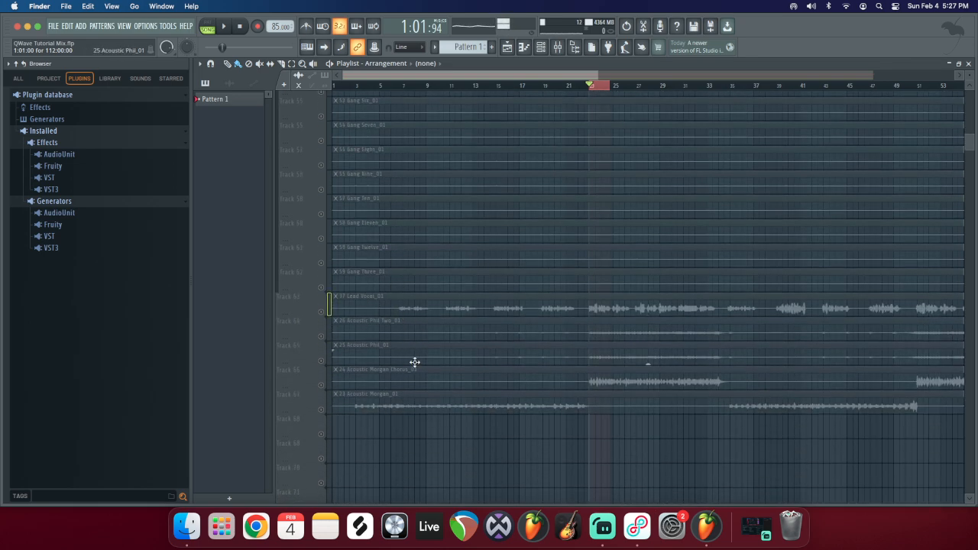
Step: Collapse the Part 2 group and move the lead vocal and four acoustic guitar tracks directly below High Hat
{"action": "scroll", "coordinate": [338, 328], "scroll_direction": "up", "scroll_amount": 20}
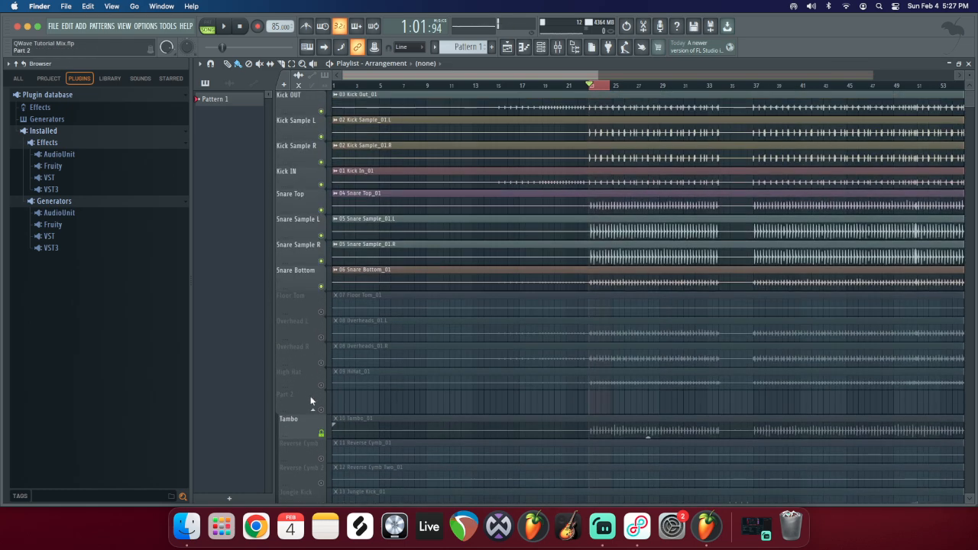
{"action": "left_click", "coordinate": [315, 414]}
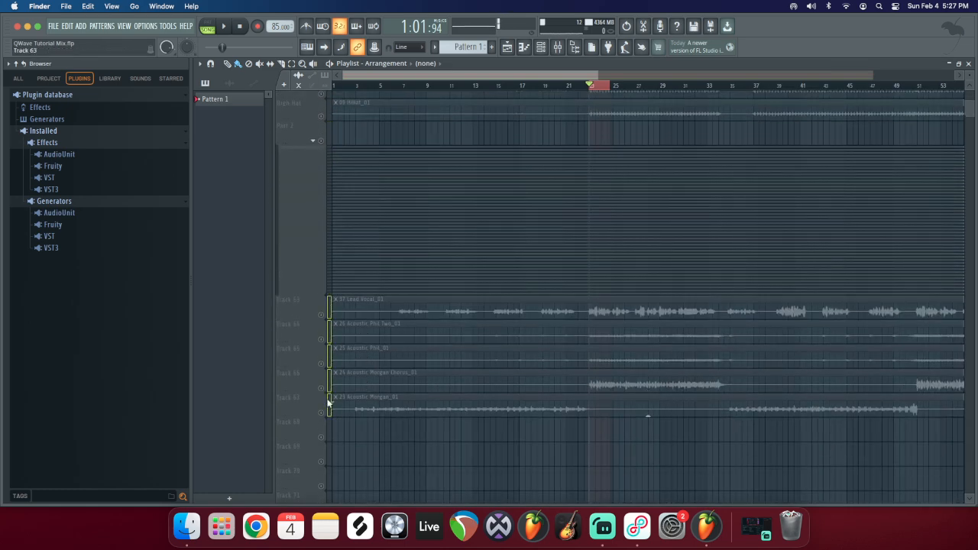
{"action": "scroll", "coordinate": [362, 331], "scroll_direction": "up", "scroll_amount": 7}
{"action": "left_click", "coordinate": [302, 308]}
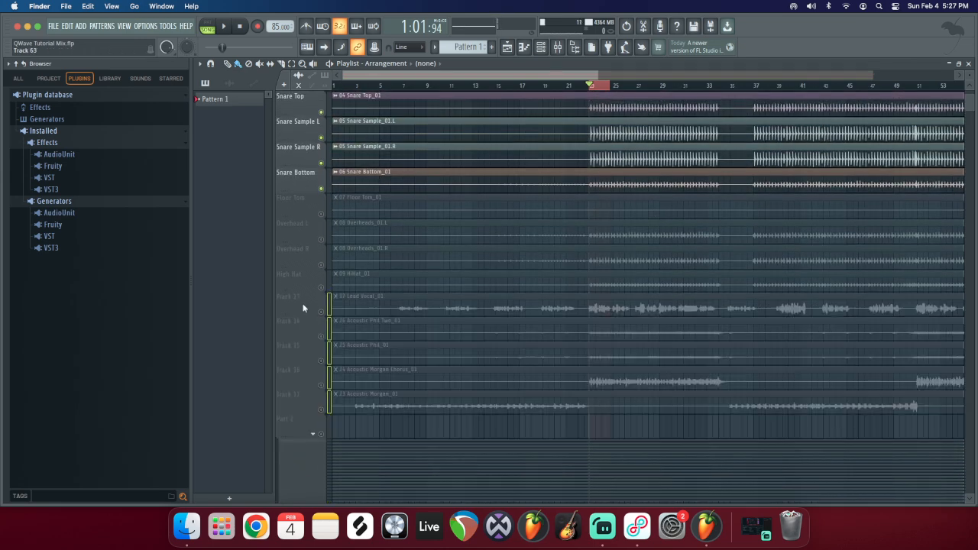
Step: Enable the five tracks directly below High Hat and unmute acoustic guitar clips 23 and 24
{"action": "left_click", "coordinate": [322, 312]}
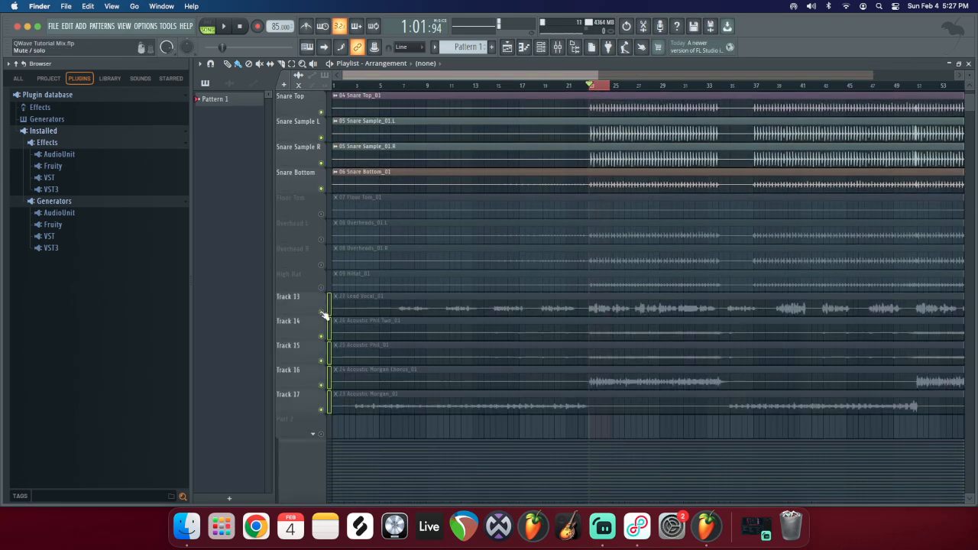
{"action": "left_click", "coordinate": [311, 307]}
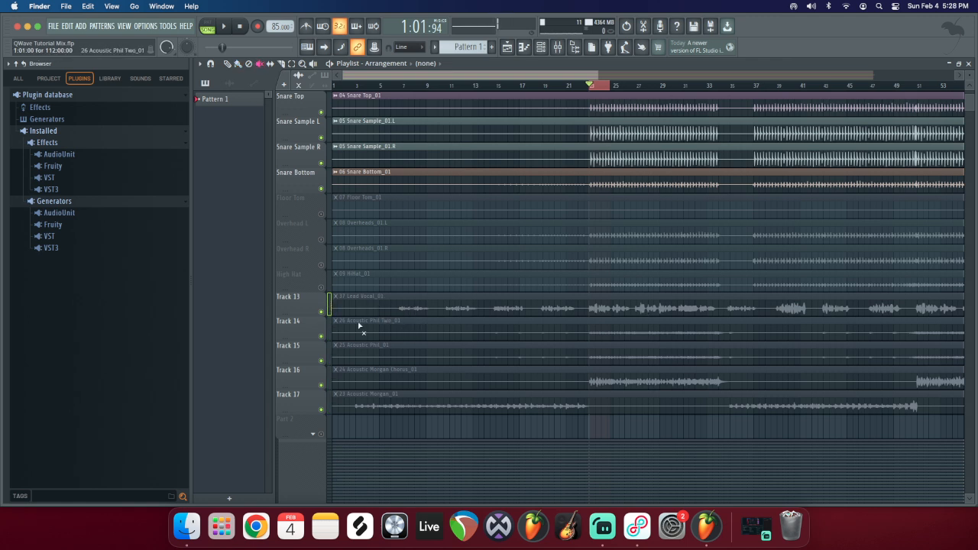
{"action": "left_click", "coordinate": [391, 402]}
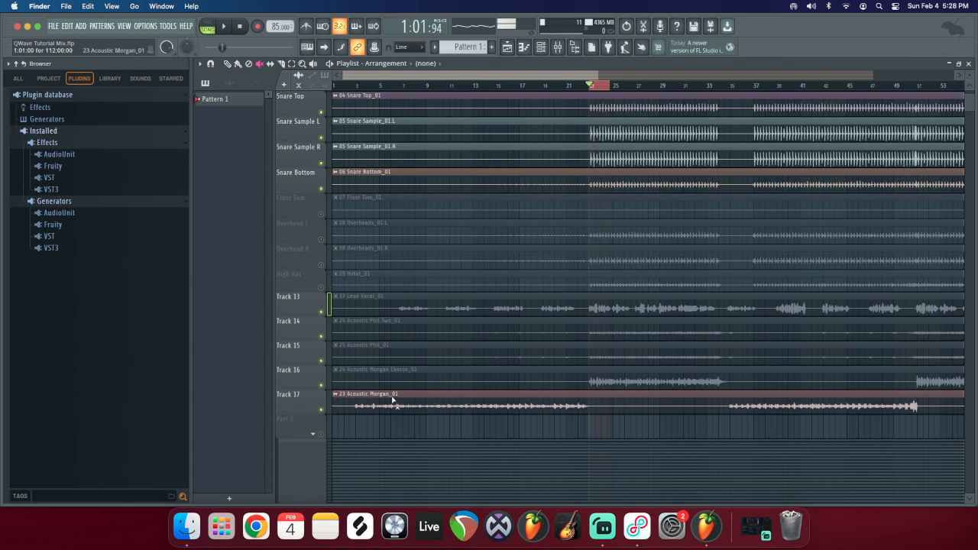
{"action": "left_click", "coordinate": [412, 382]}
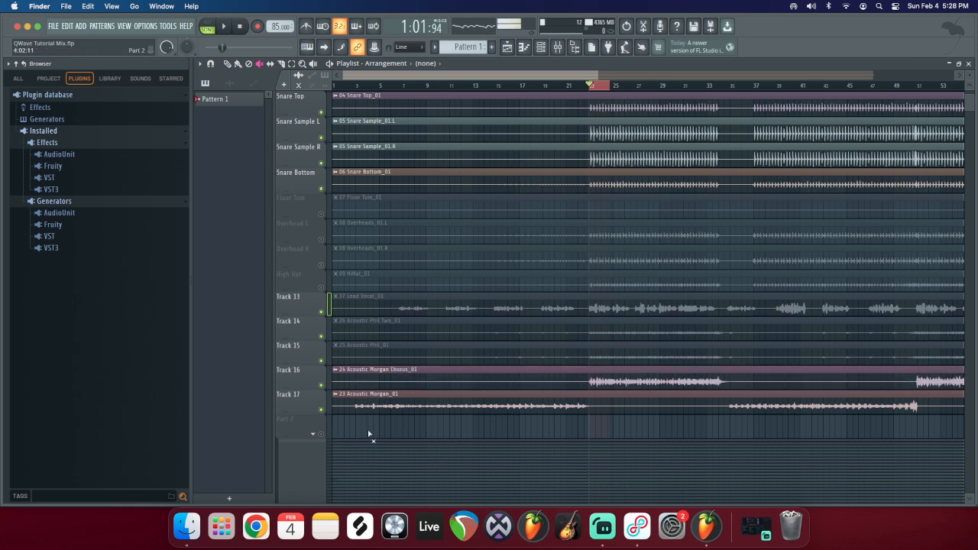
Step: Move the tracks of clips 24 and 23 directly below High Hat and unmute the Floor Tom, Overhead and High Hat tracks
{"action": "left_click_drag", "start_coordinate": [304, 371], "coordinate": [303, 302]}
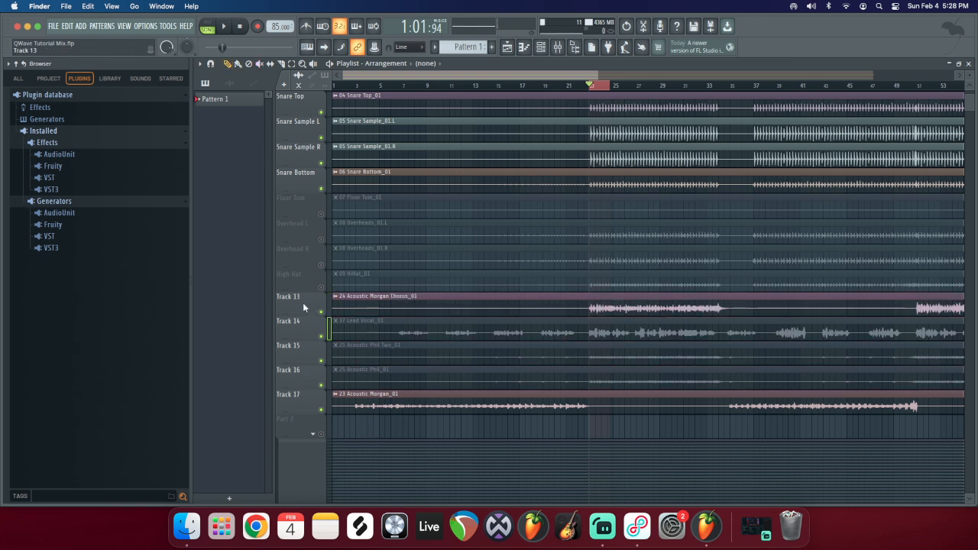
{"action": "left_click_drag", "start_coordinate": [302, 407], "coordinate": [302, 327]}
{"action": "left_click_drag", "start_coordinate": [321, 290], "coordinate": [321, 213]}
Step: Clear the loop selection and play the acoustic guitars with the drums from about bars 3, 12 and 16
{"action": "key", "text": "space"}
{"action": "key", "text": "space"}
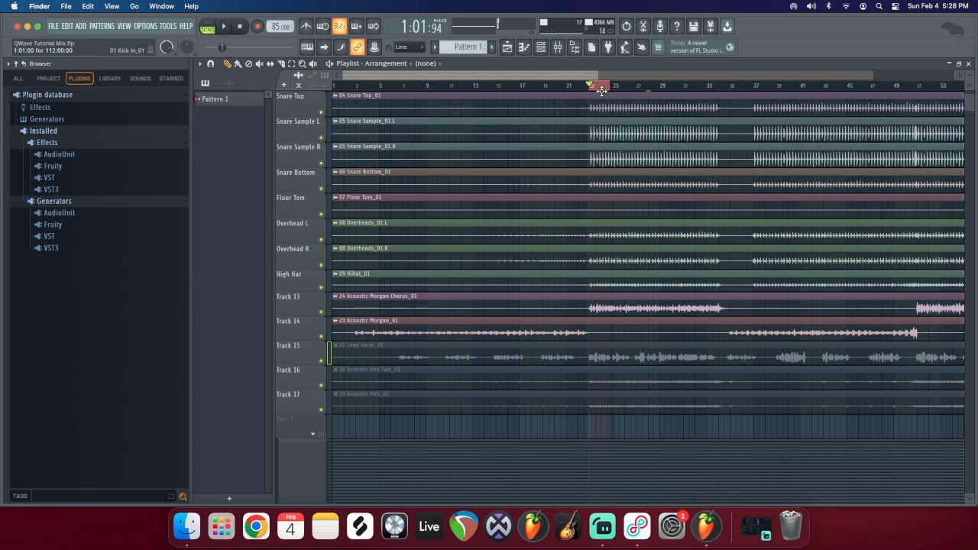
{"action": "left_click", "coordinate": [562, 86]}
{"action": "left_click", "coordinate": [358, 82]}
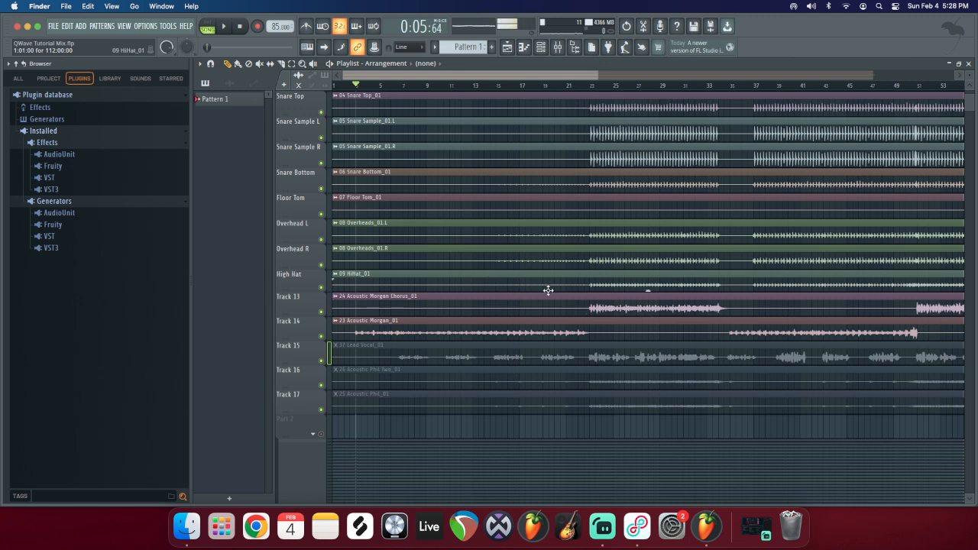
{"action": "scroll", "coordinate": [343, 331], "scroll_direction": "up", "scroll_amount": 2}
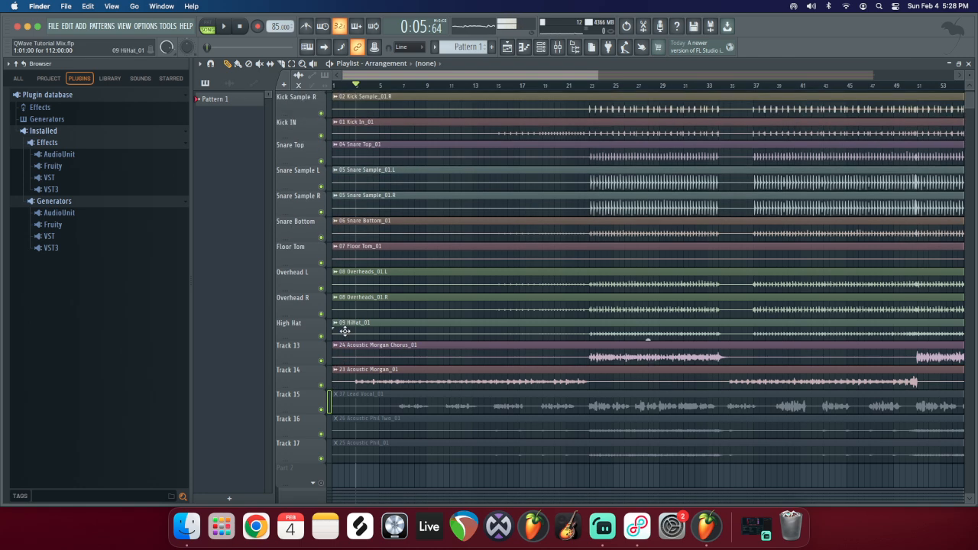
{"action": "key", "text": "space"}
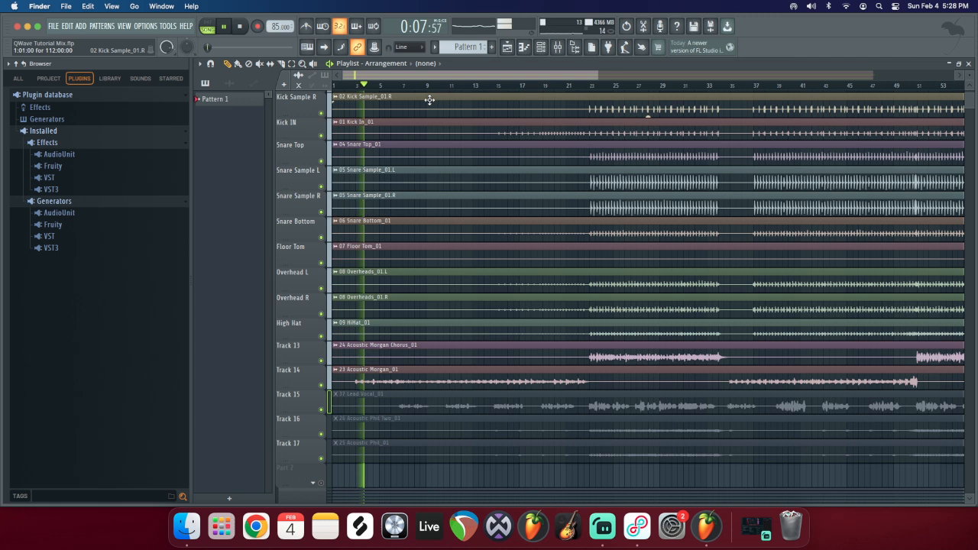
{"action": "key", "text": "space"}
{"action": "left_click", "coordinate": [466, 88]}
{"action": "key", "text": "space"}
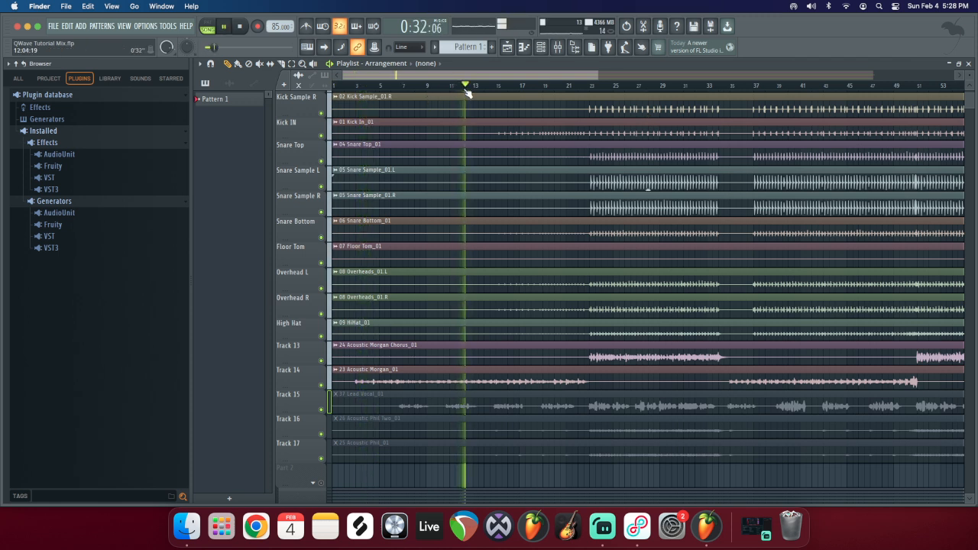
{"action": "left_click", "coordinate": [508, 86]}
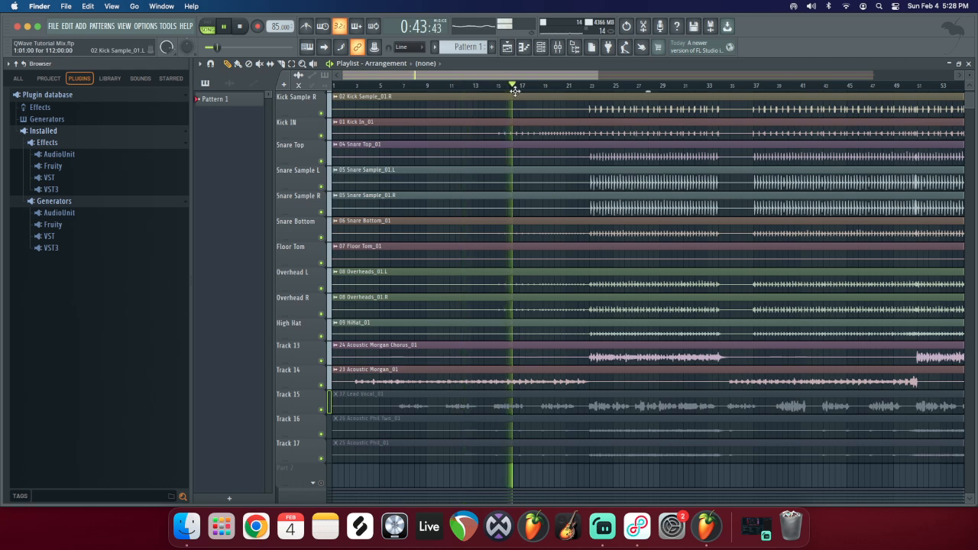
{"action": "scroll", "coordinate": [491, 130], "scroll_direction": "up", "scroll_amount": 2}
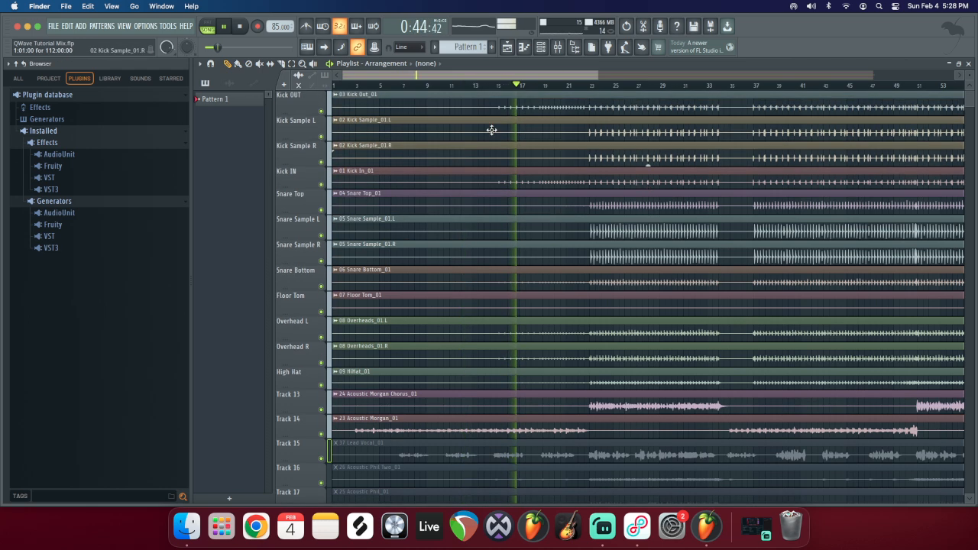
Step: Solo the two tracks holding acoustic guitar clips 23 and 24 and play them from bar 23
{"action": "right_click", "coordinate": [324, 439]}
{"action": "left_click", "coordinate": [321, 409]}
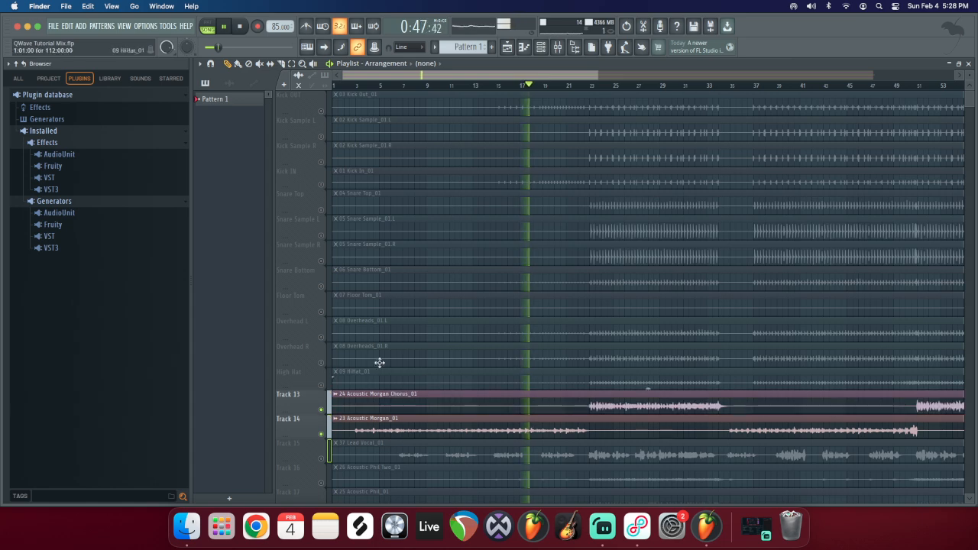
{"action": "scroll", "coordinate": [596, 231], "scroll_direction": "down", "scroll_amount": 1}
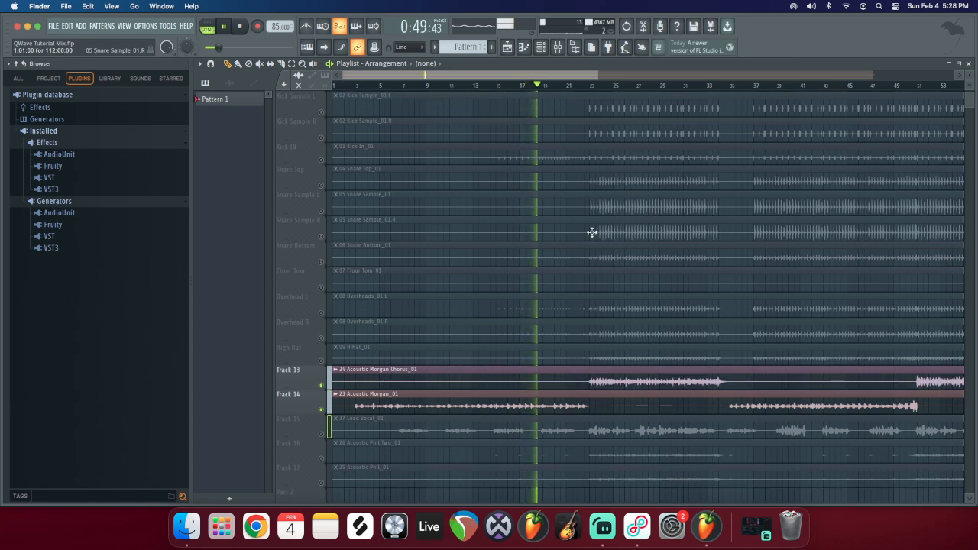
{"action": "key", "text": "space"}
{"action": "left_click", "coordinate": [593, 87]}
{"action": "key", "text": "space"}
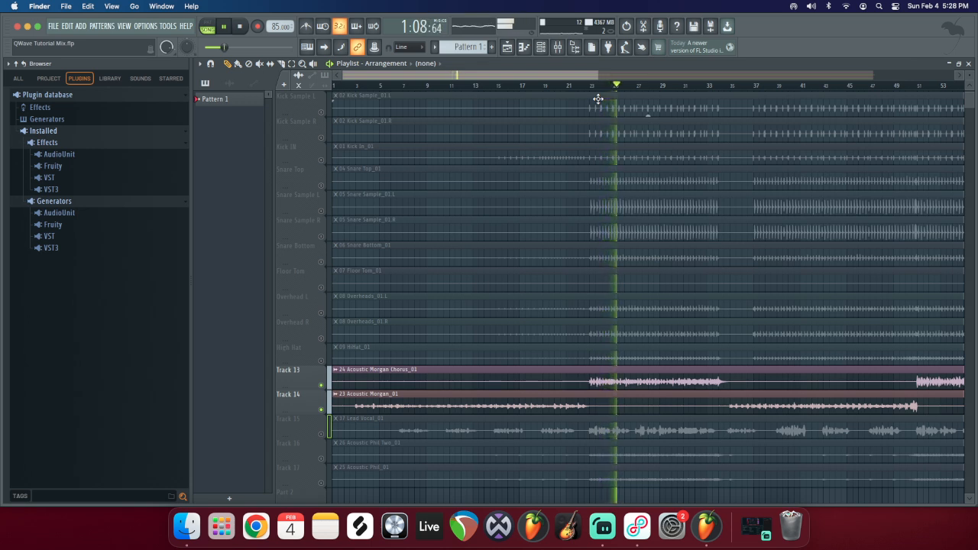
{"action": "key", "text": "space"}
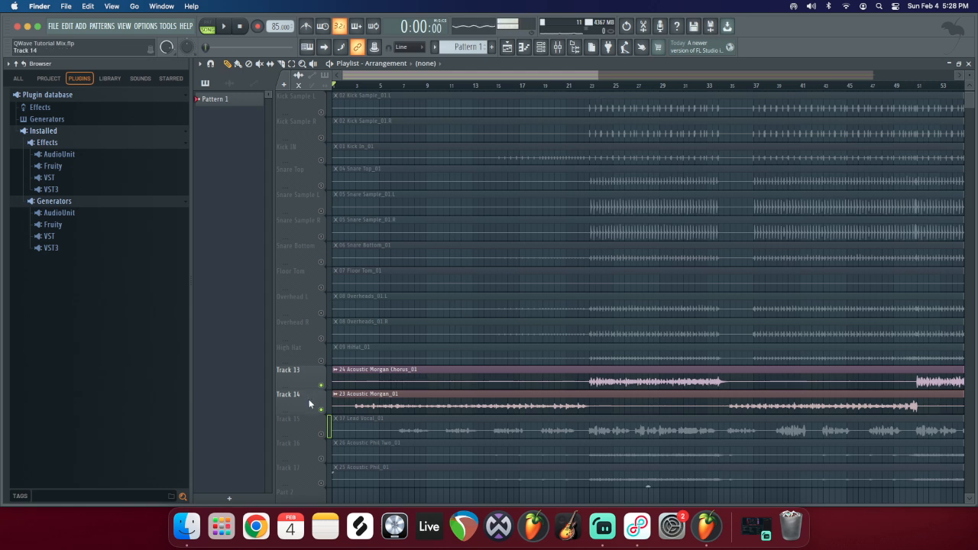
Step: Move the track of acoustic guitar clip 23 above the track of clip 24
{"action": "left_click_drag", "start_coordinate": [308, 399], "coordinate": [309, 380]}
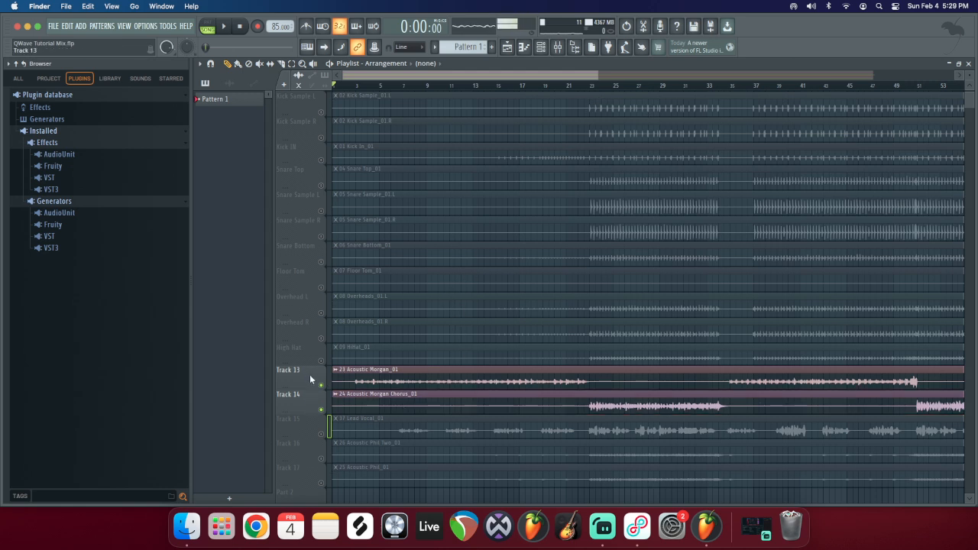
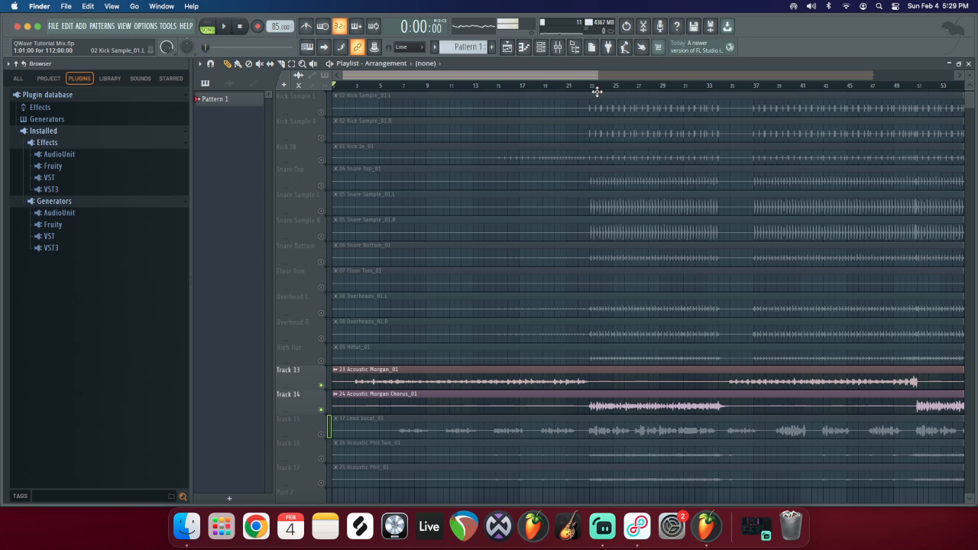
{"action": "scroll", "coordinate": [536, 177], "scroll_direction": "up", "scroll_amount": 1}
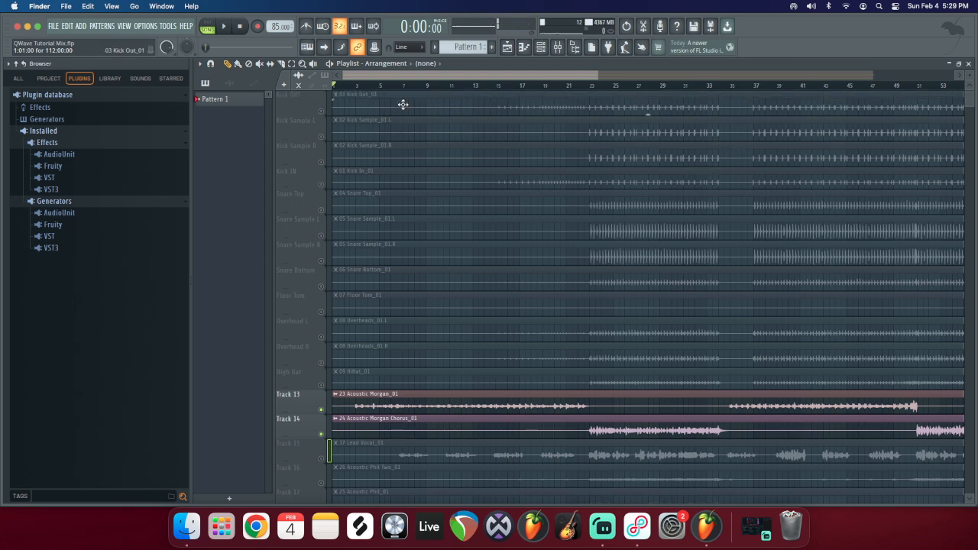
Step: Compare the verse and chorus sections of acoustic guitar clips 23 and 24 by placing the playhead at different bars
{"action": "left_click", "coordinate": [479, 85]}
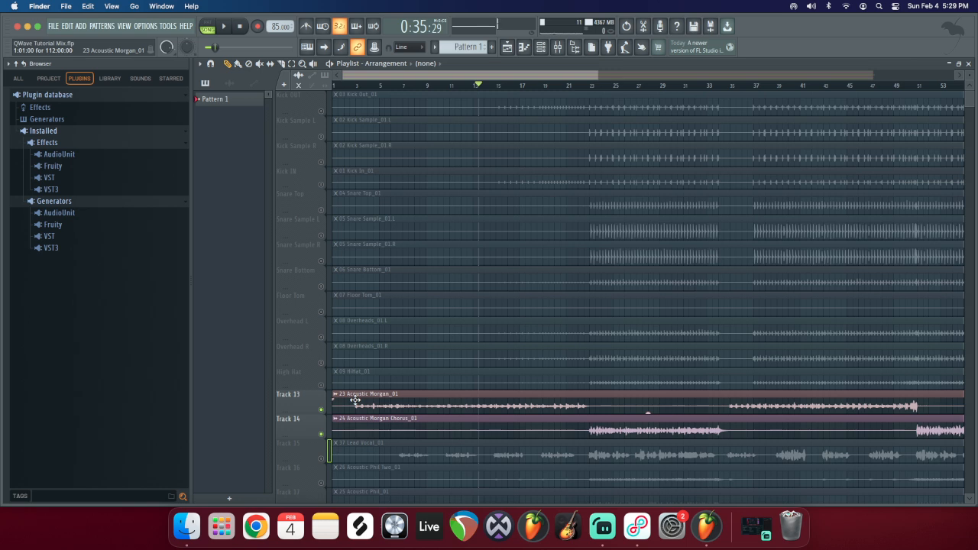
{"action": "left_click", "coordinate": [615, 84]}
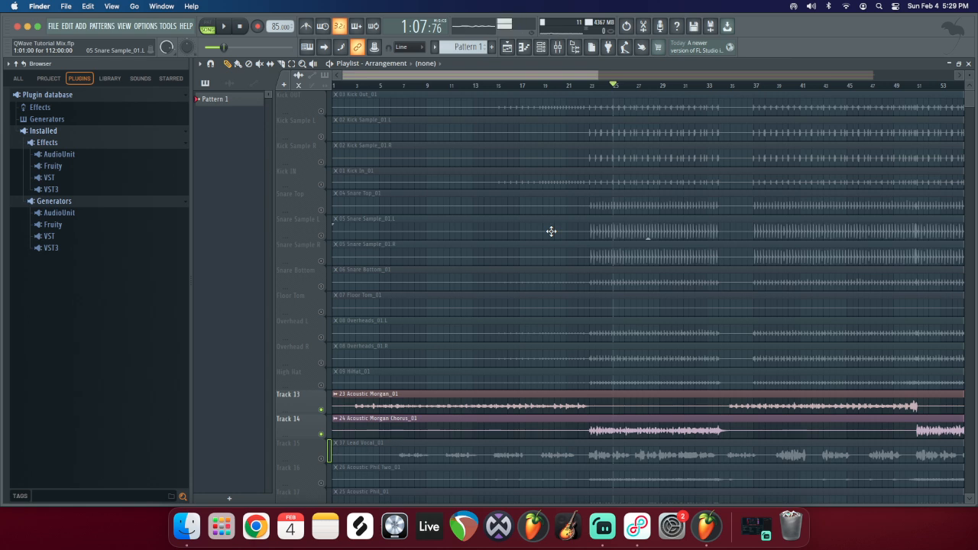
{"action": "left_click", "coordinate": [521, 88]}
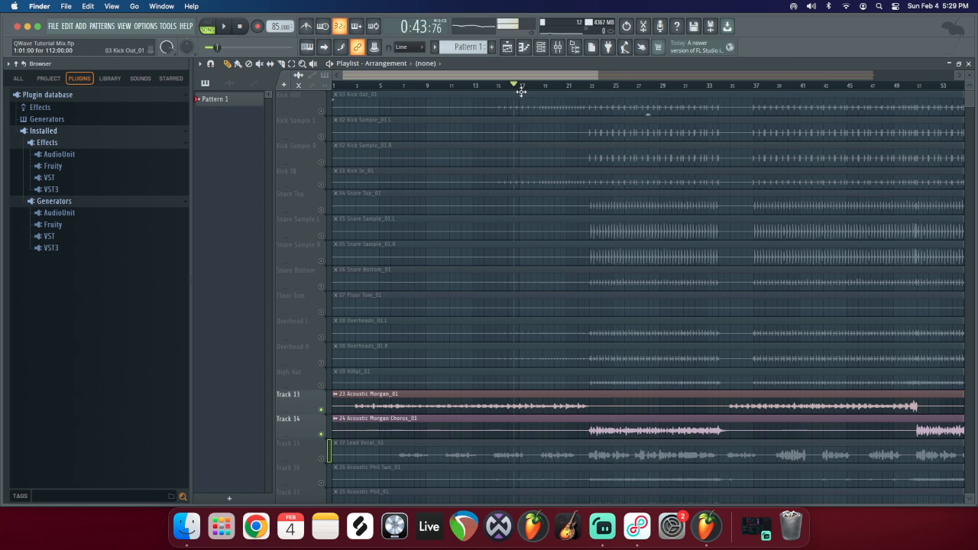
{"action": "left_click", "coordinate": [398, 86]}
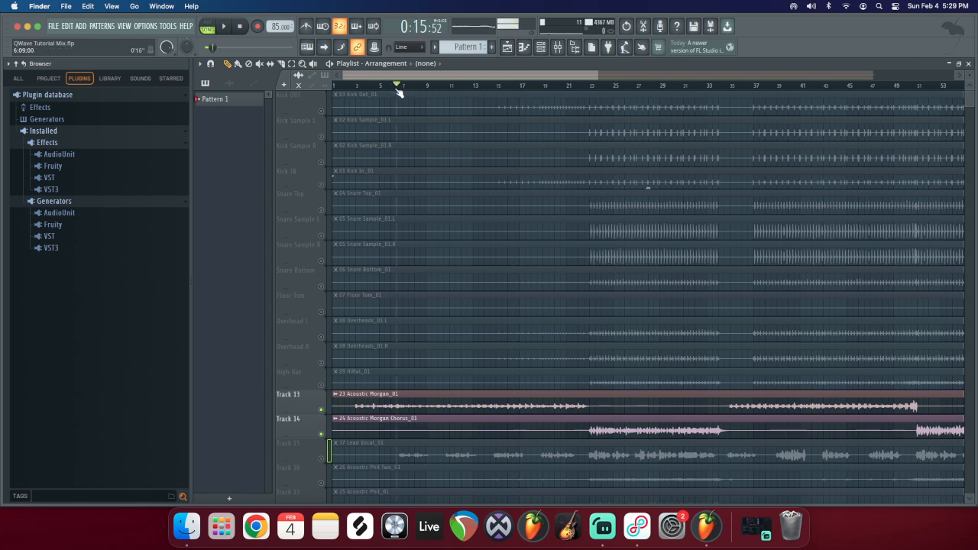
{"action": "left_click", "coordinate": [593, 87]}
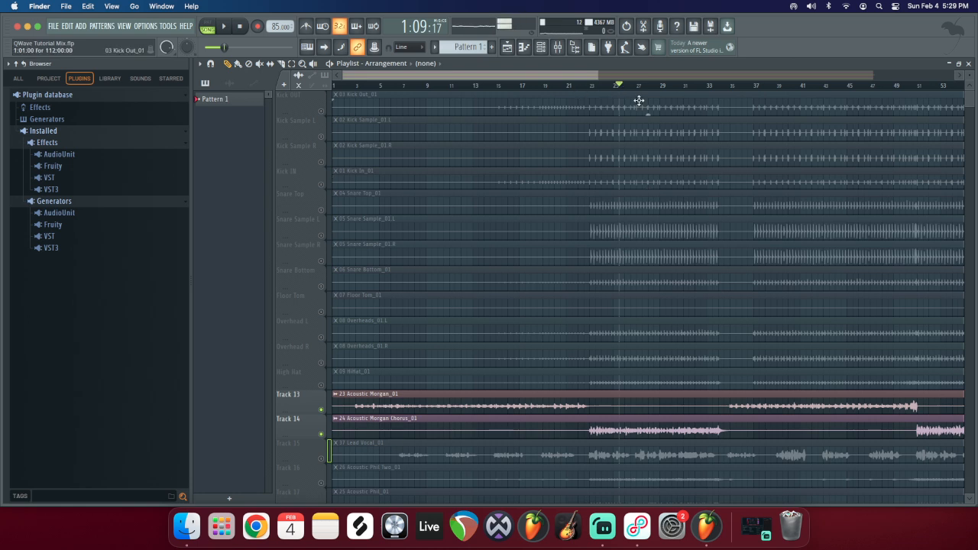
{"action": "left_click", "coordinate": [491, 85]}
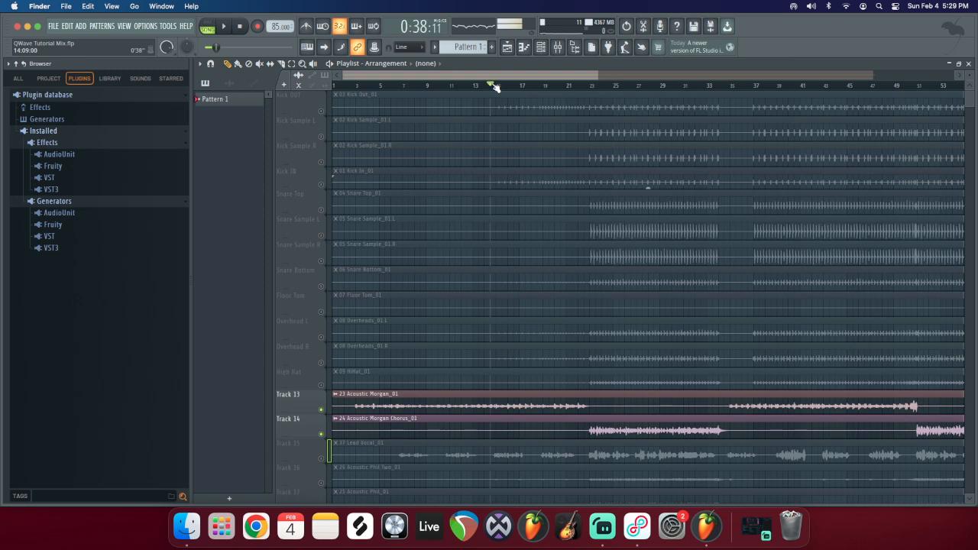
{"action": "left_click", "coordinate": [385, 85]}
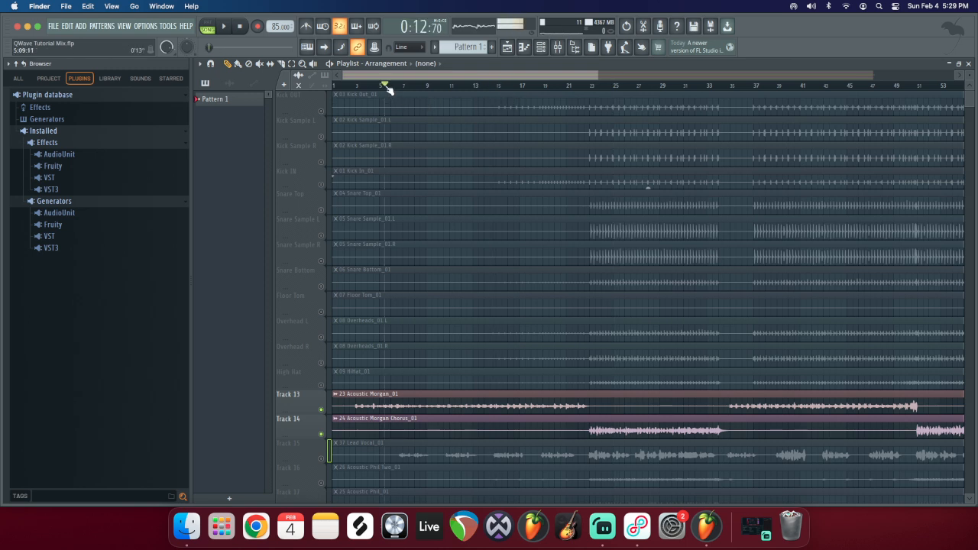
{"action": "left_click", "coordinate": [420, 86]}
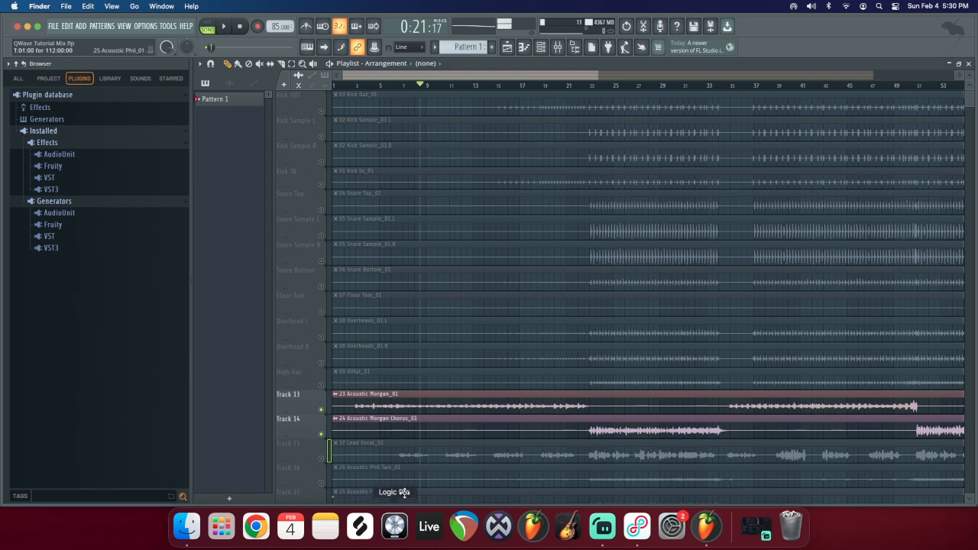
Step: Route acoustic guitar clip 23 to mixer track 18 and clip 24 to mixer track 19
{"action": "double_click", "coordinate": [411, 394]}
{"action": "left_click", "coordinate": [483, 145]}
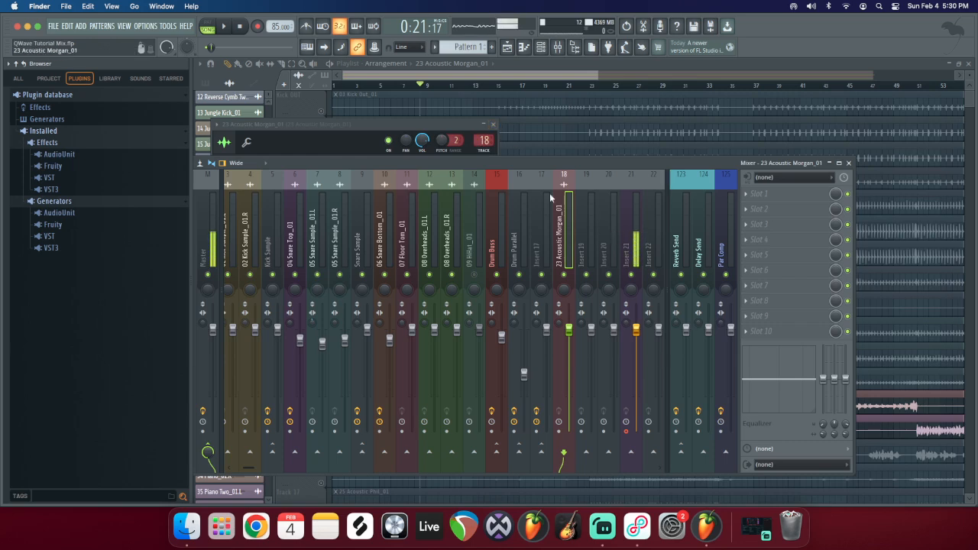
{"action": "left_click", "coordinate": [492, 125]}
{"action": "left_click", "coordinate": [850, 165]}
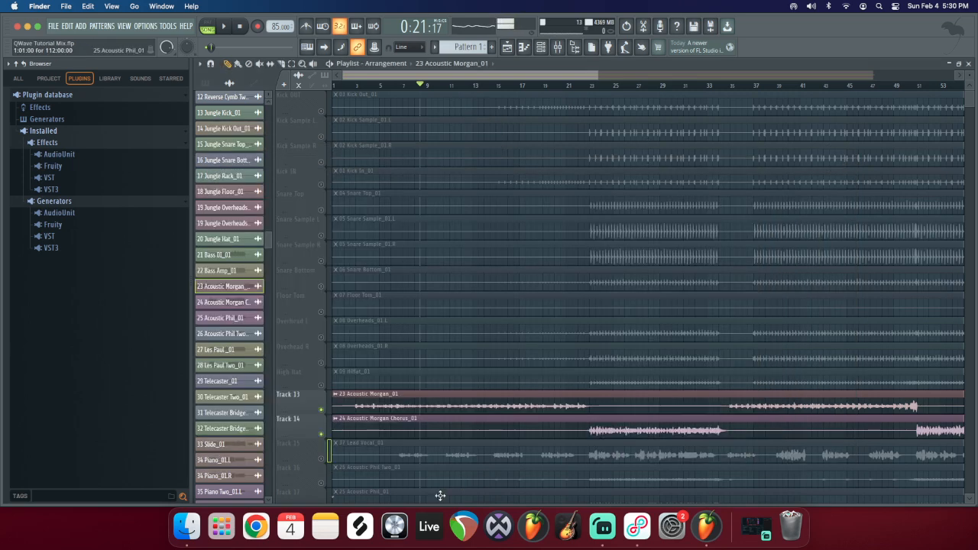
{"action": "double_click", "coordinate": [411, 422]}
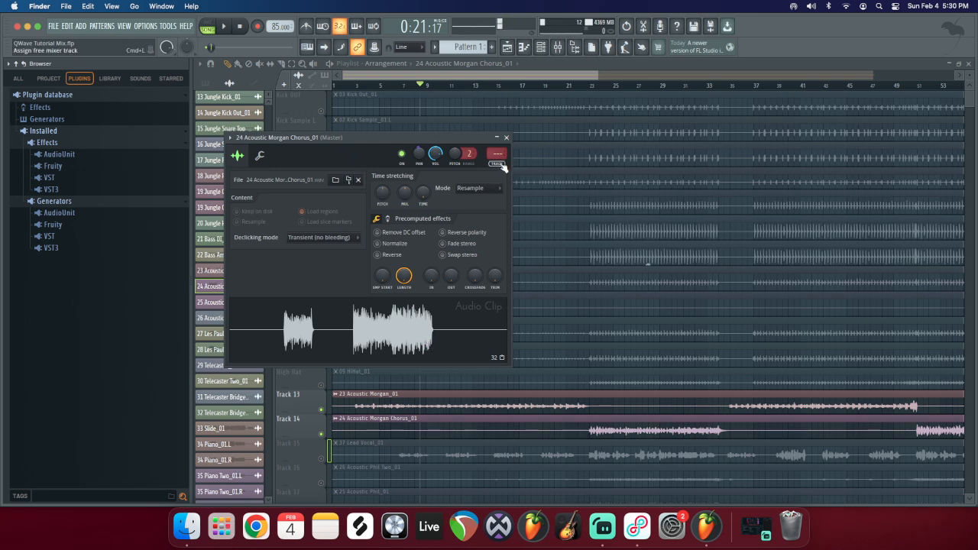
{"action": "left_click", "coordinate": [503, 166]}
Step: Load Fruity Parametric EQ 2 in slot 1 of the clip 23 acoustic guitar mixer track and arrange the mixer and EQ windows
{"action": "left_click", "coordinate": [560, 248]}
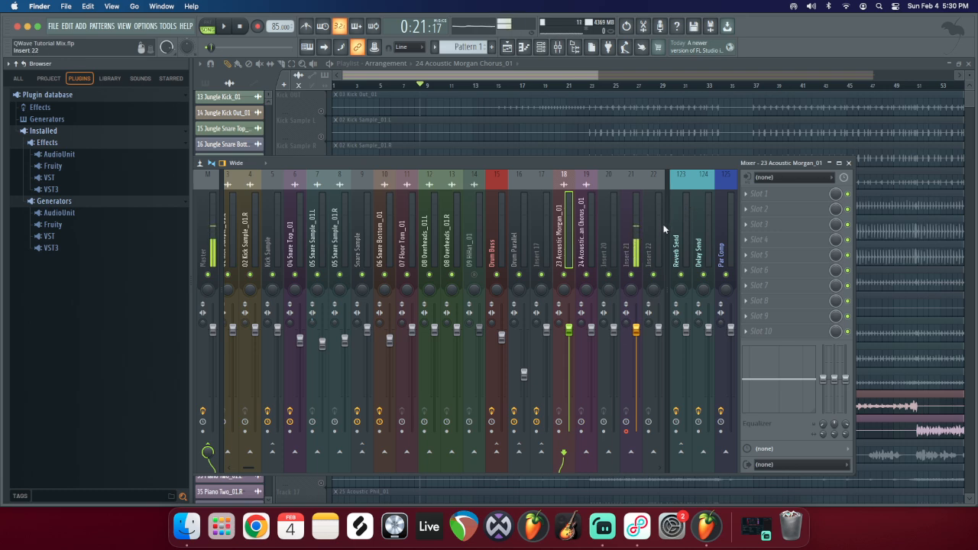
{"action": "left_click_drag", "start_coordinate": [534, 163], "coordinate": [516, 251]}
{"action": "scroll", "coordinate": [488, 194], "scroll_direction": "down", "scroll_amount": 5}
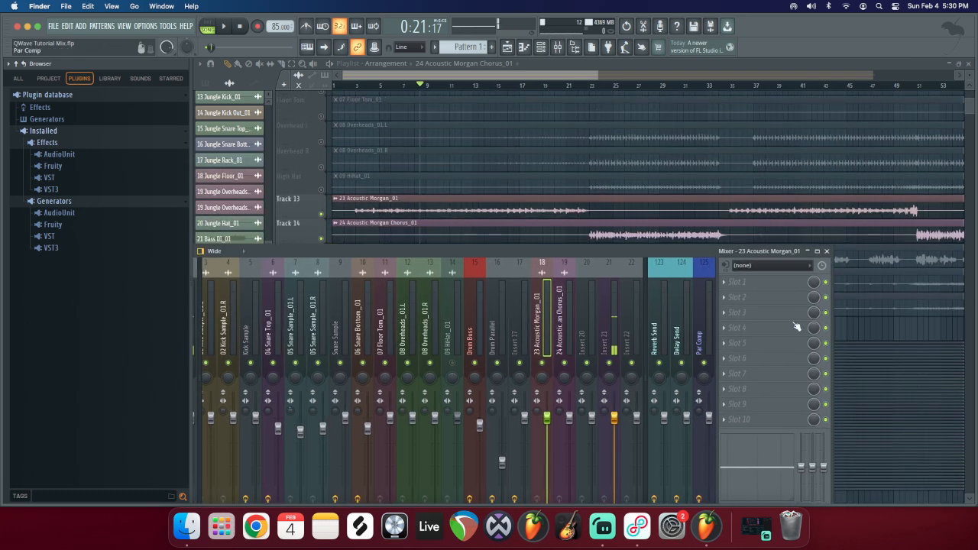
{"action": "left_click", "coordinate": [736, 281]}
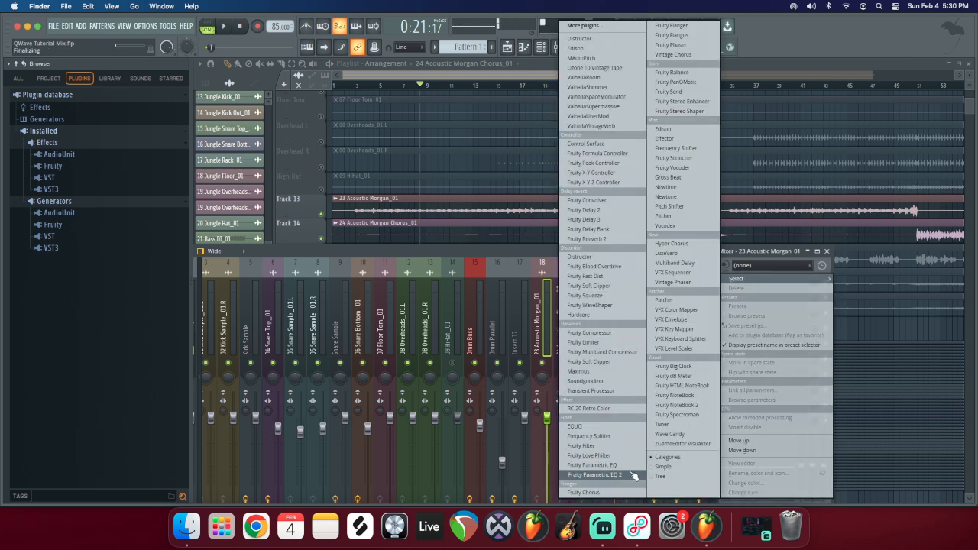
{"action": "left_click", "coordinate": [631, 475]}
{"action": "left_click_drag", "start_coordinate": [387, 109], "coordinate": [397, 148]}
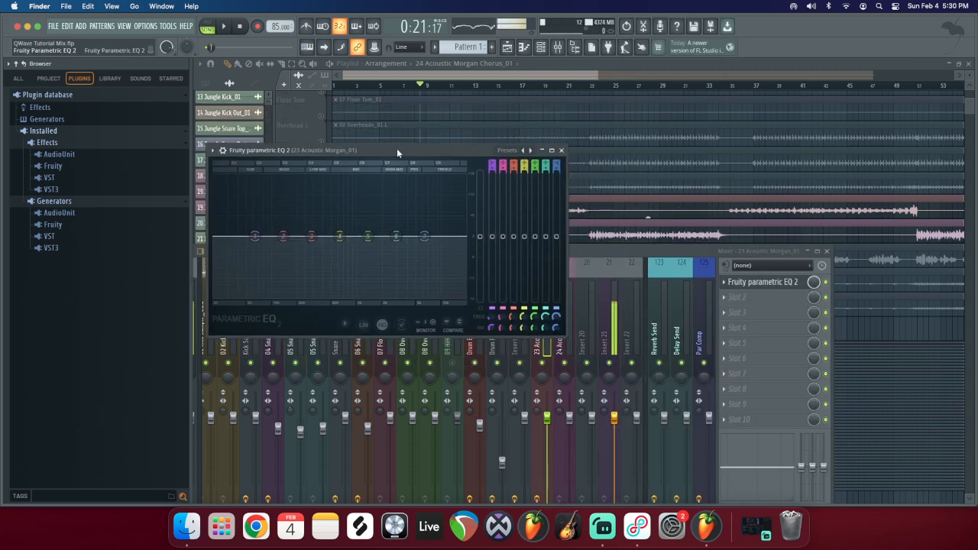
{"action": "left_click", "coordinate": [641, 261]}
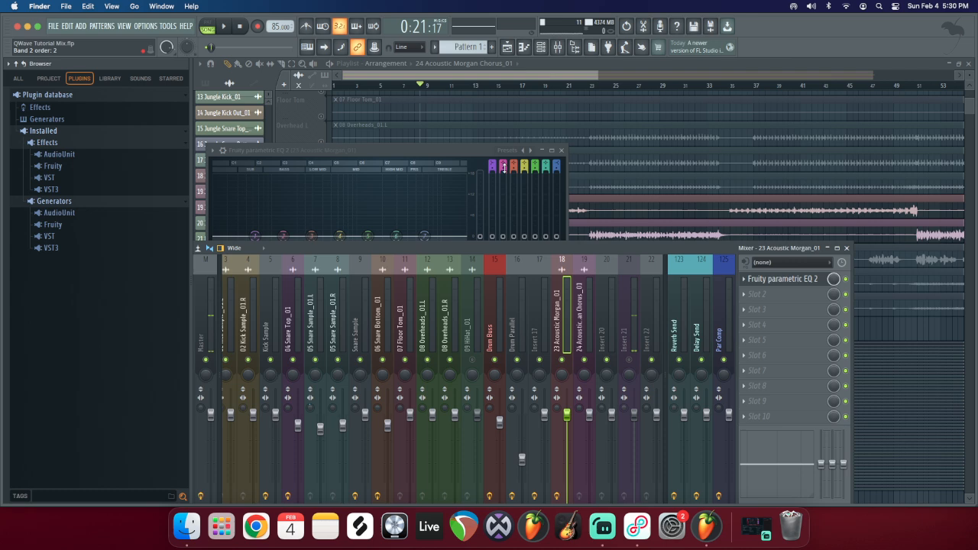
Step: Play acoustic guitar clip 23 and turn EQ band 1 into a high-pass filter, raising its cutoff just past band 2
{"action": "left_click", "coordinate": [443, 157]}
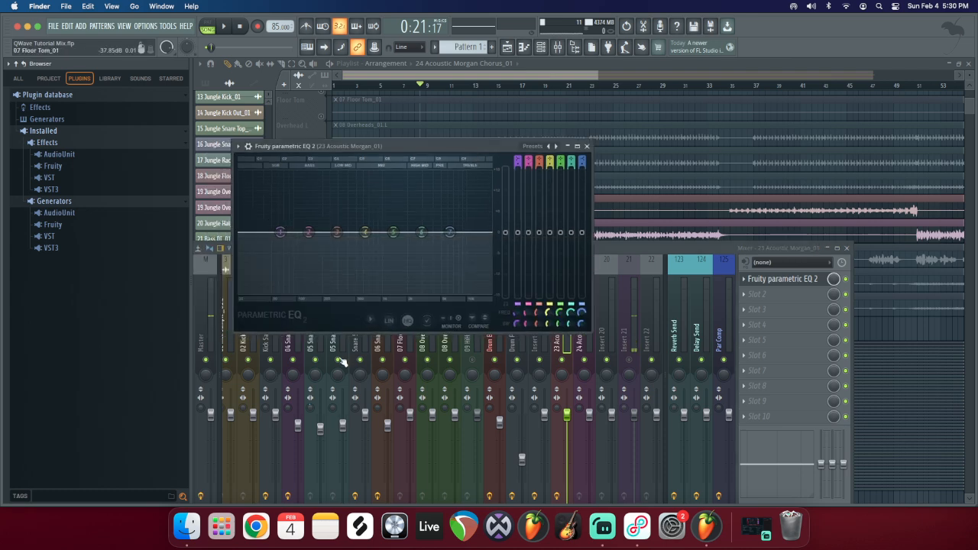
{"action": "left_click", "coordinate": [846, 248]}
{"action": "left_click_drag", "start_coordinate": [434, 146], "coordinate": [510, 308]}
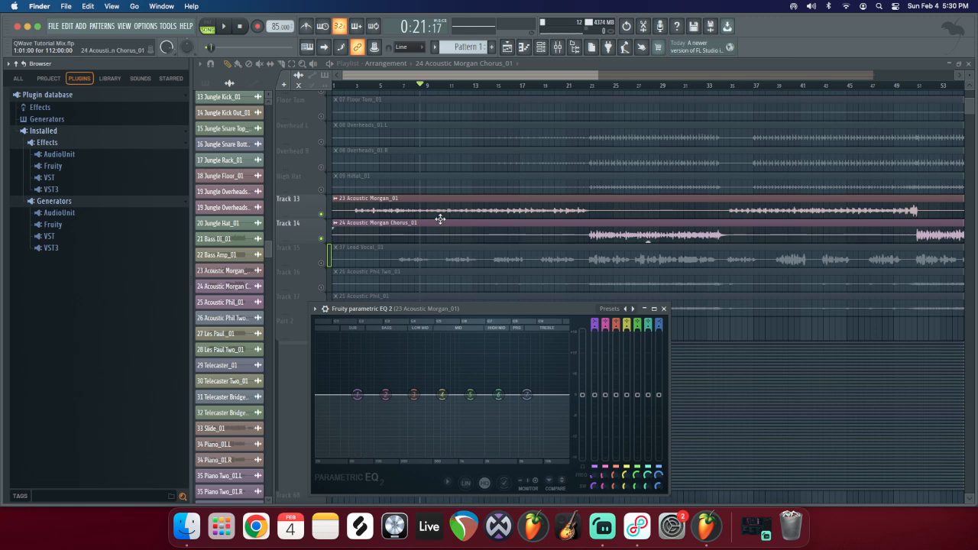
{"action": "key", "text": "space"}
{"action": "left_click_drag", "start_coordinate": [477, 305], "coordinate": [472, 255]}
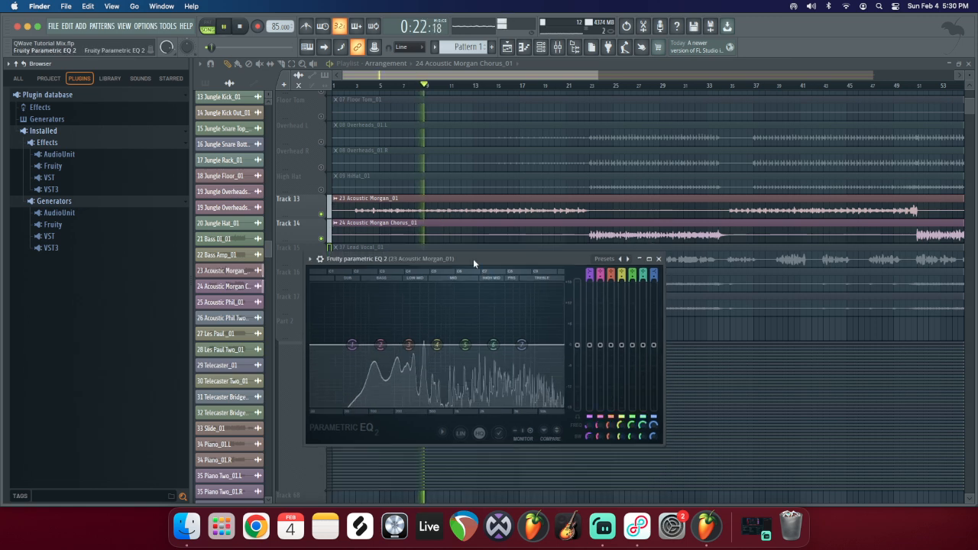
{"action": "left_click_drag", "start_coordinate": [589, 275], "coordinate": [589, 289]}
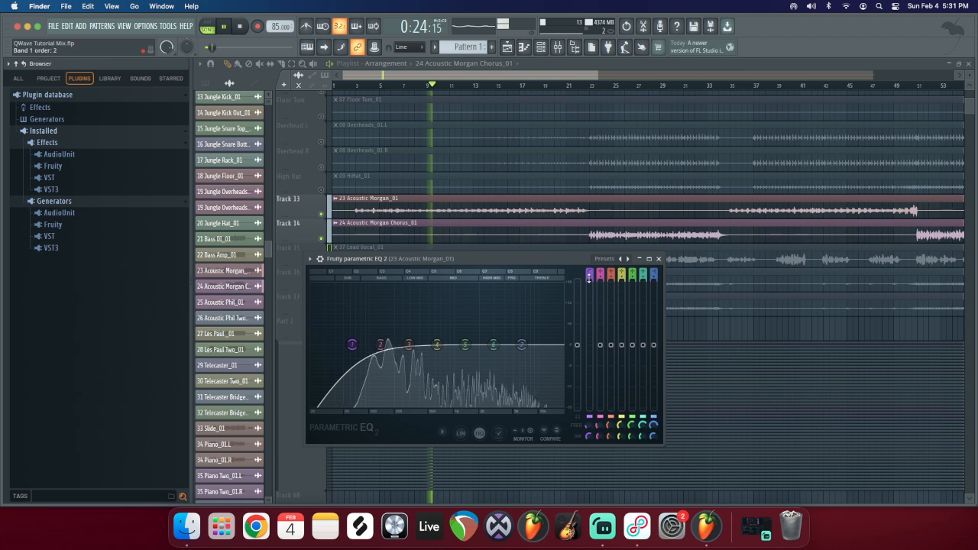
{"action": "left_click_drag", "start_coordinate": [588, 417], "coordinate": [589, 407]}
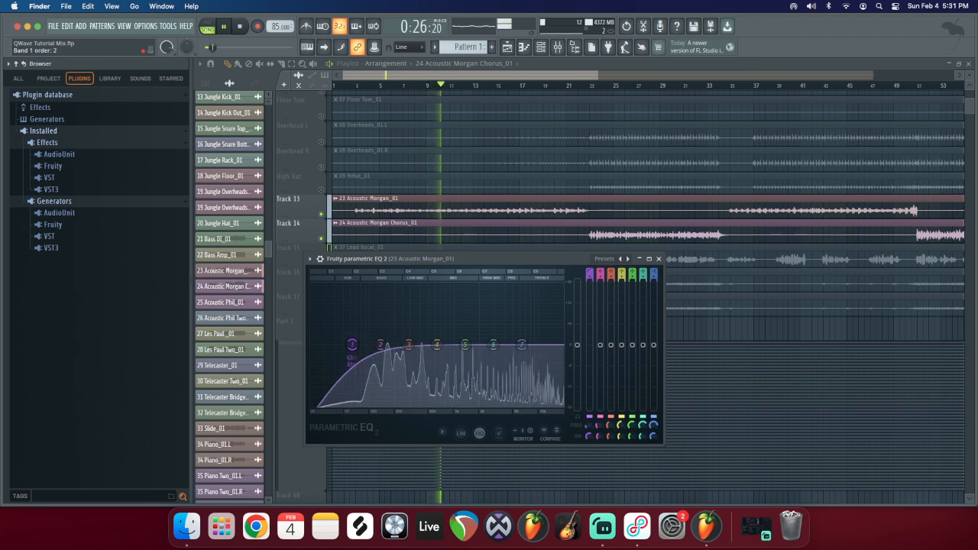
{"action": "left_click_drag", "start_coordinate": [351, 345], "coordinate": [390, 345]}
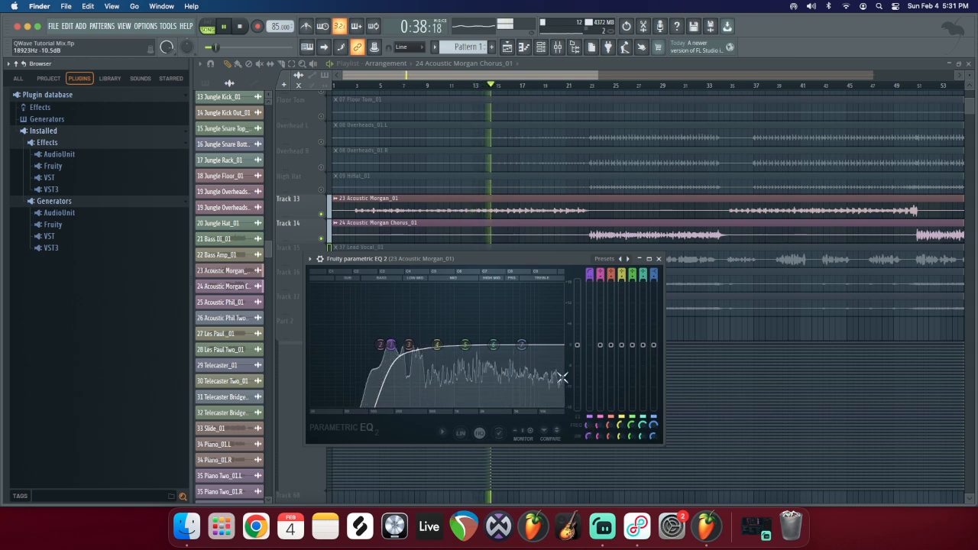
Step: Tune the band 1 high-pass filter to about 305 Hz at 54% bandwidth, comparing the Steep 4 slope with the gentler one
{"action": "right_click", "coordinate": [588, 278]}
{"action": "left_click", "coordinate": [596, 281]}
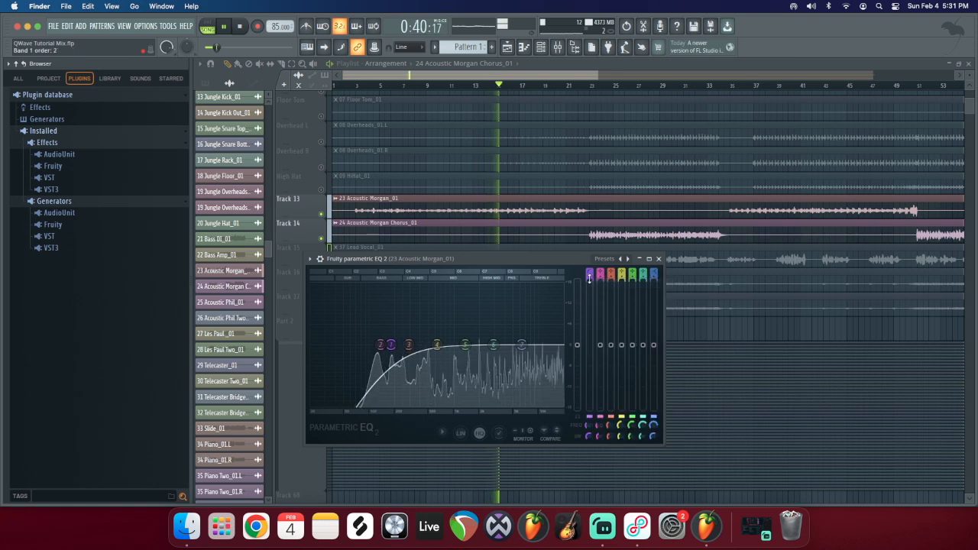
{"action": "left_click_drag", "start_coordinate": [589, 437], "coordinate": [588, 445]}
{"action": "left_click_drag", "start_coordinate": [390, 344], "coordinate": [407, 344]}
{"action": "left_click_drag", "start_coordinate": [588, 425], "coordinate": [588, 420]}
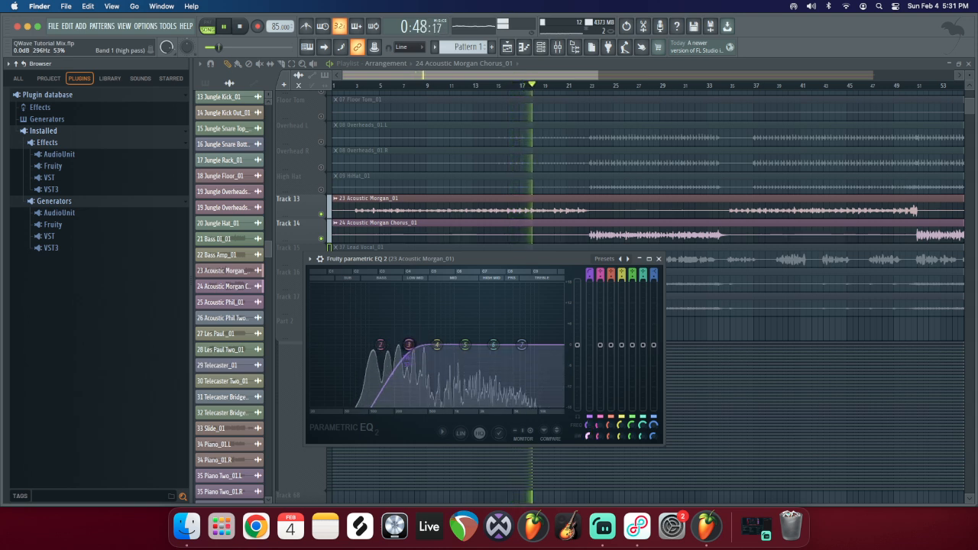
{"action": "left_click_drag", "start_coordinate": [589, 275], "coordinate": [589, 274]}
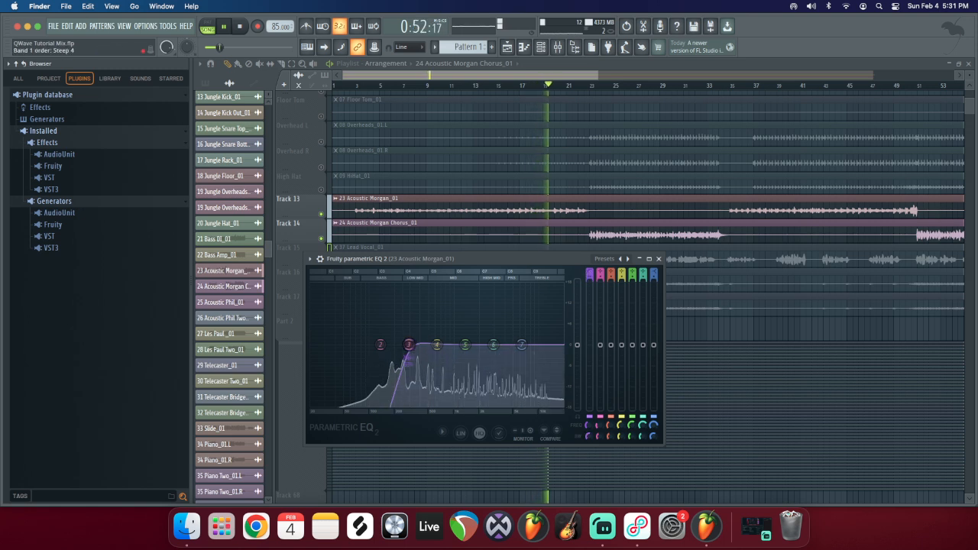
{"action": "right_click", "coordinate": [591, 275]}
{"action": "left_click", "coordinate": [598, 283]}
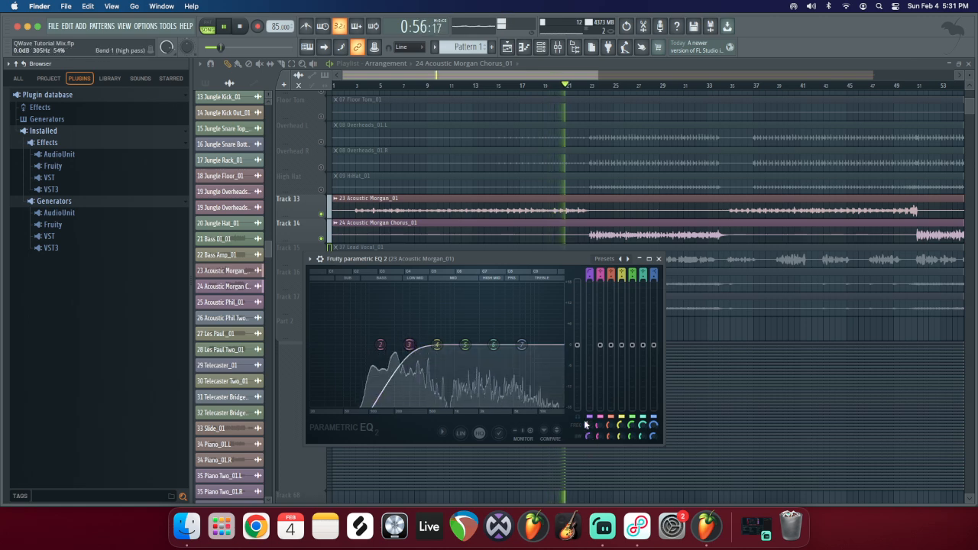
Step: Restart playback and select bars 9 to 13 in the playlist as the loop range
{"action": "key", "text": "space"}
{"action": "key", "text": "space"}
{"action": "left_click", "coordinate": [433, 87]}
{"action": "left_click_drag", "start_coordinate": [433, 87], "coordinate": [477, 90]}
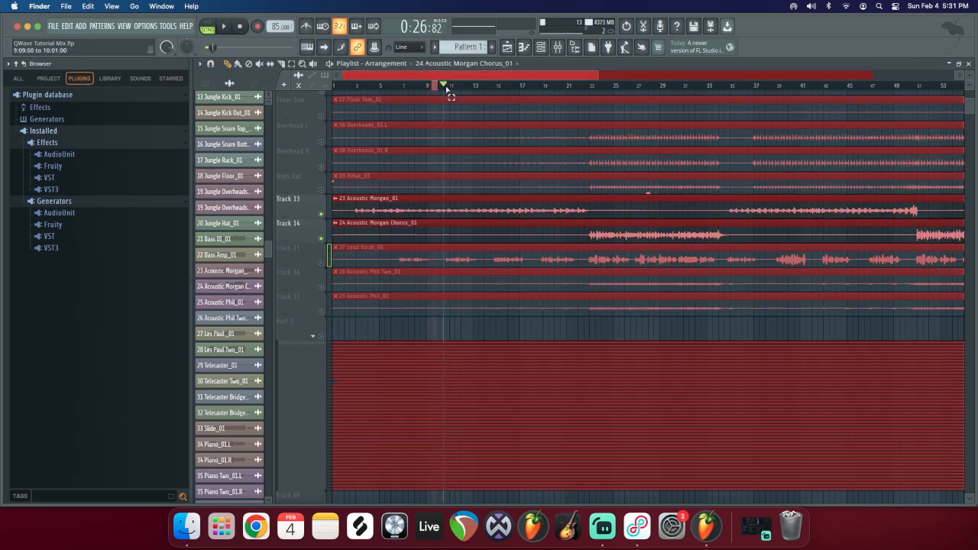
Step: Reopen the EQ of the clip 23 guitar track and shape band 5 into a broad boost around 5.3 kHz
{"action": "left_click", "coordinate": [557, 48]}
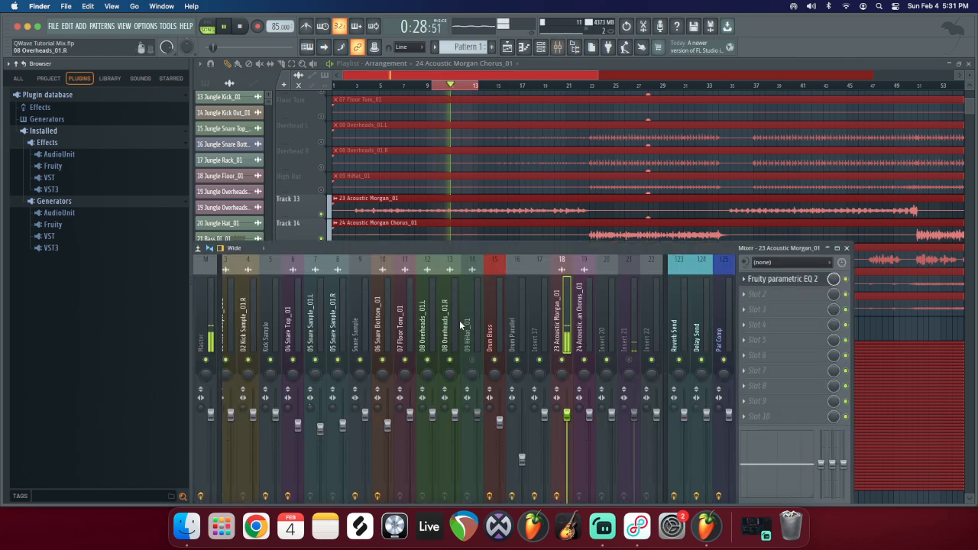
{"action": "left_click", "coordinate": [789, 280]}
{"action": "left_click", "coordinate": [846, 248]}
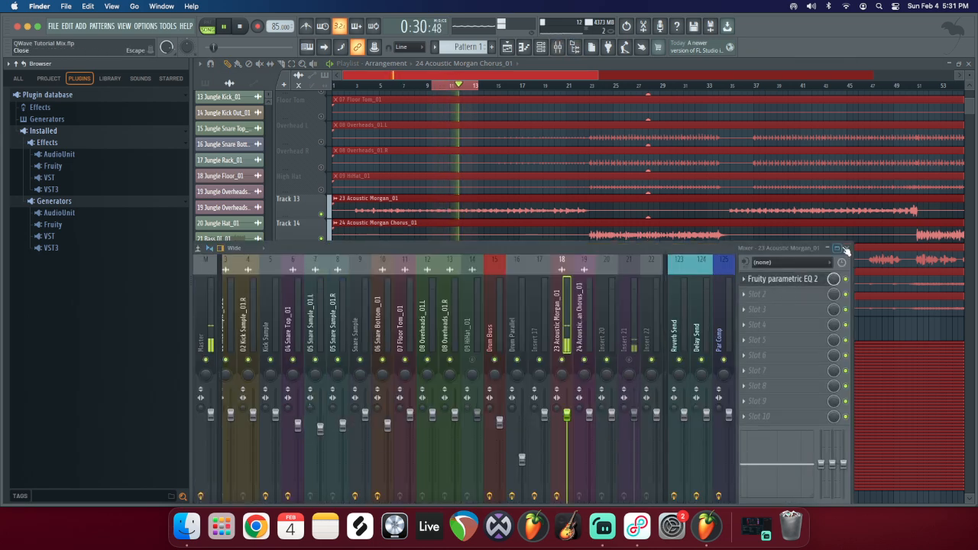
{"action": "left_click_drag", "start_coordinate": [439, 262], "coordinate": [429, 238]}
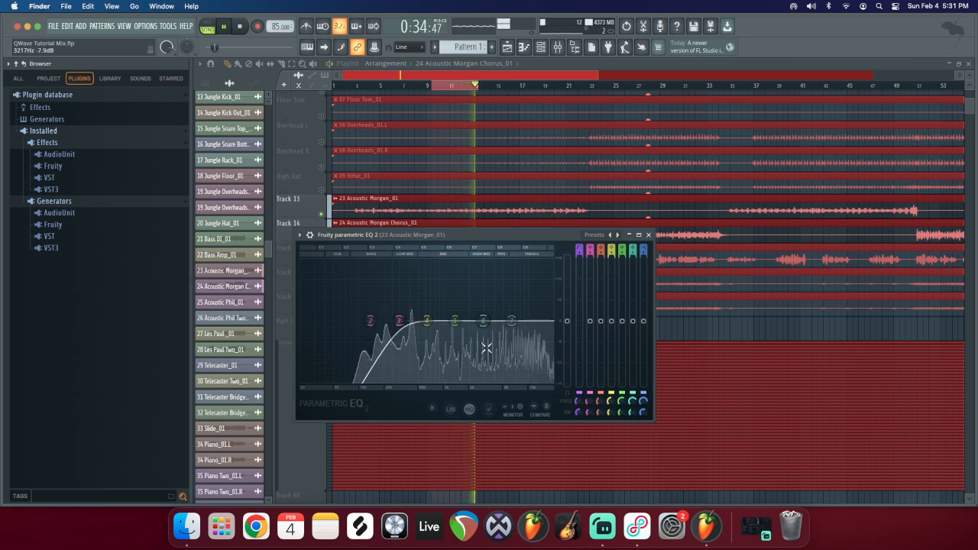
{"action": "left_click_drag", "start_coordinate": [454, 320], "coordinate": [503, 287]}
{"action": "scroll", "coordinate": [503, 286], "scroll_direction": "up", "scroll_amount": 5}
{"action": "mouse_move", "coordinate": [503, 286]}
{"action": "left_mouse_down"}
{"action": "mouse_move", "coordinate": [517, 281]}
{"action": "mouse_move", "coordinate": [507, 284]}
{"action": "left_mouse_up"}
{"action": "left_click_drag", "start_coordinate": [622, 281], "coordinate": [623, 306]}
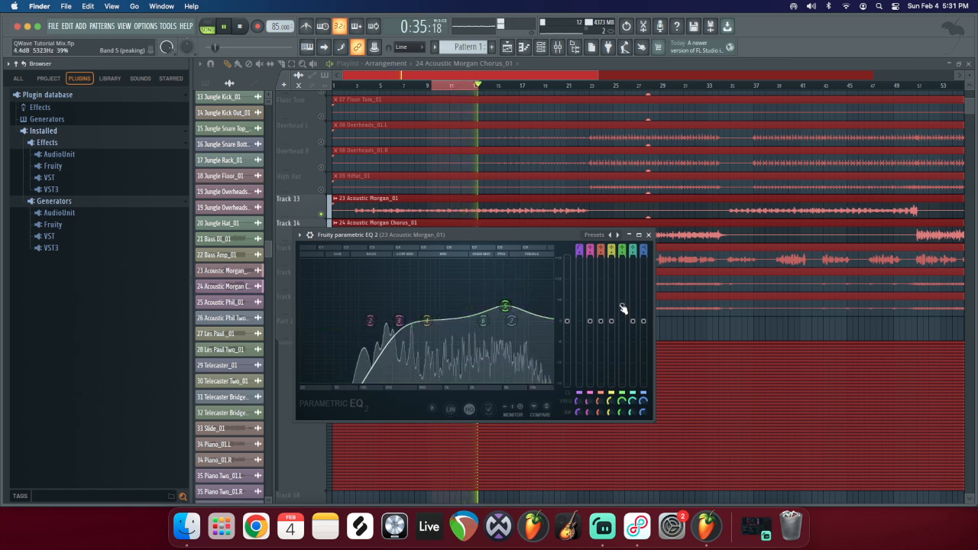
{"action": "left_click_drag", "start_coordinate": [623, 307], "coordinate": [622, 304]}
{"action": "left_click_drag", "start_coordinate": [504, 303], "coordinate": [505, 309]}
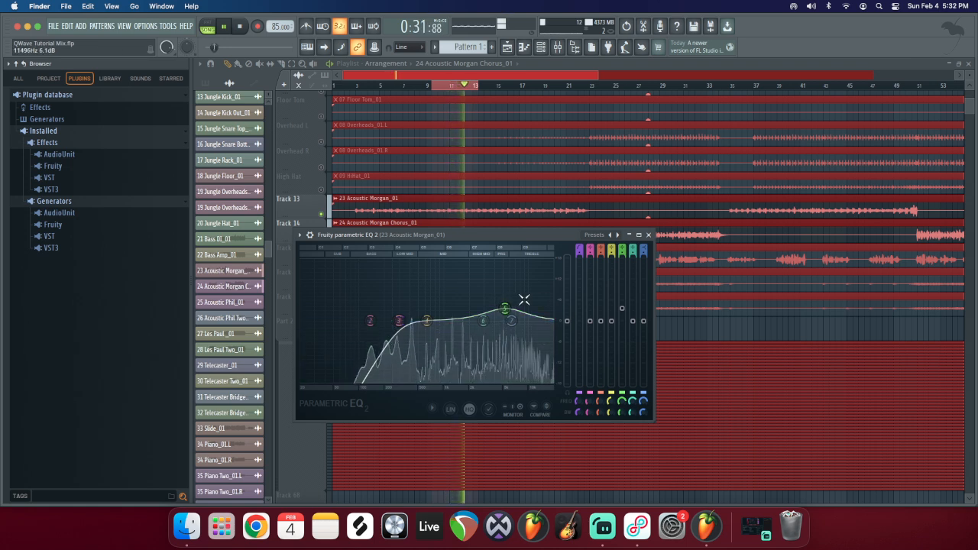
Step: Close the EQ, select a loop range from just before bar 9 to about bar 14, and show the mixer
{"action": "left_click", "coordinate": [648, 234]}
{"action": "key", "text": "space"}
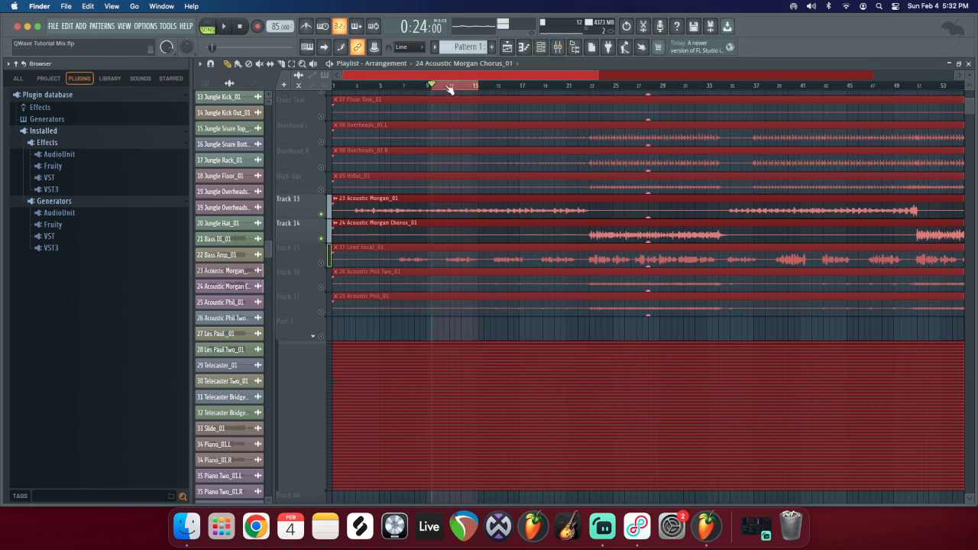
{"action": "left_click", "coordinate": [430, 85]}
{"action": "key", "text": "ctrl+a"}
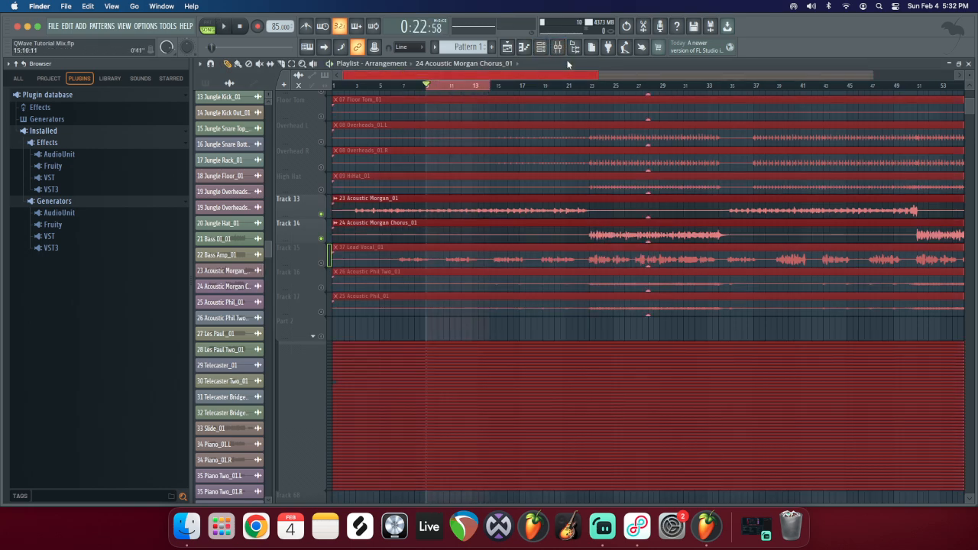
{"action": "key", "text": "F9"}
Step: Play the loop with the clip 23 guitar's EQ bypassed and enabled to compare the sound
{"action": "key", "text": "space"}
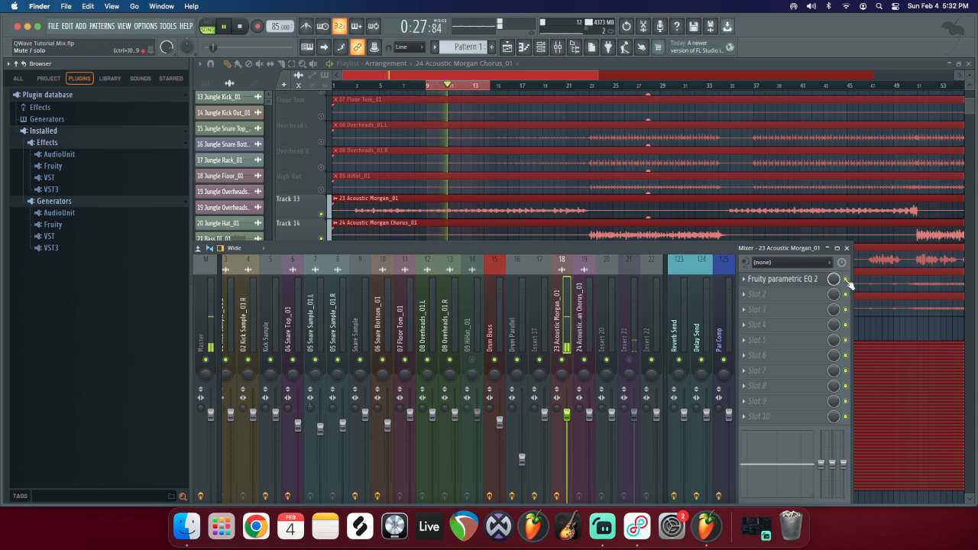
{"action": "key", "text": "space"}
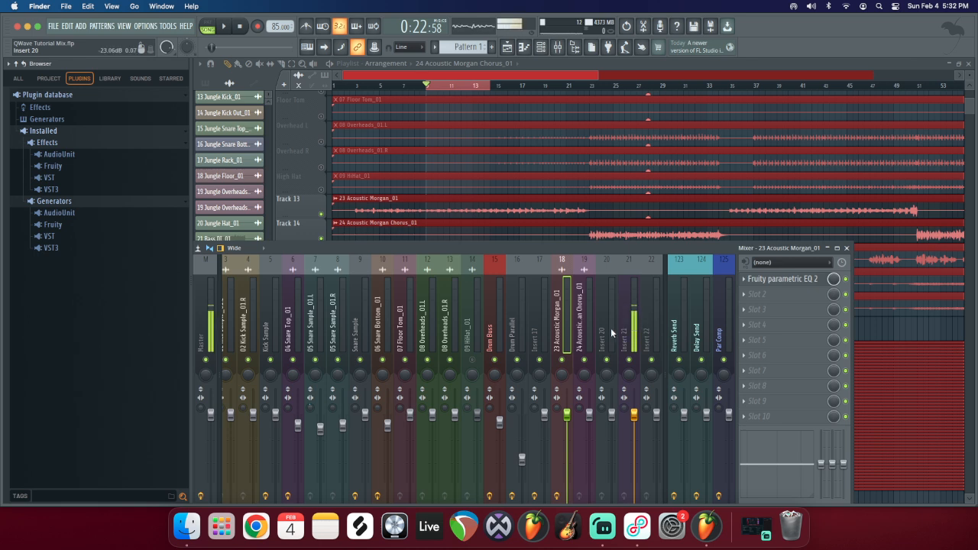
{"action": "key", "text": "space"}
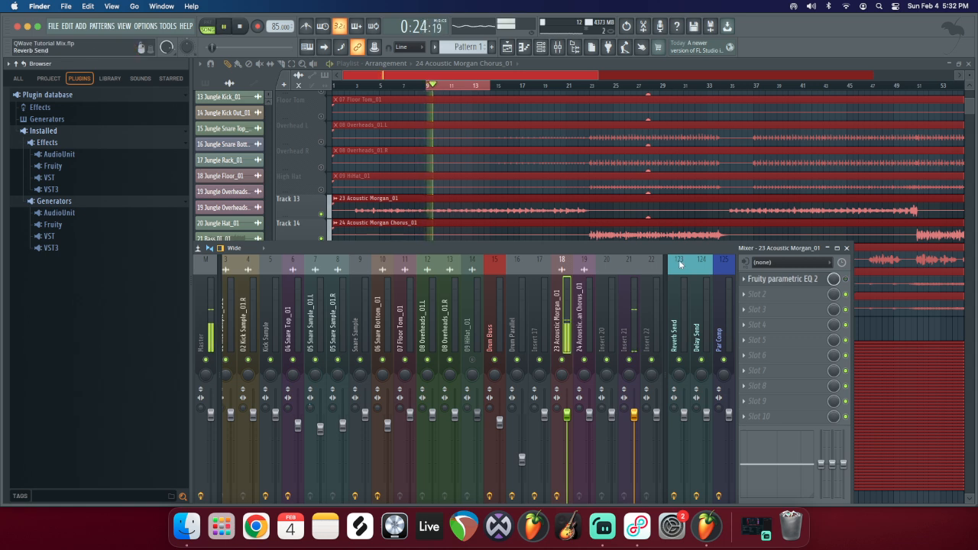
{"action": "key", "text": "space"}
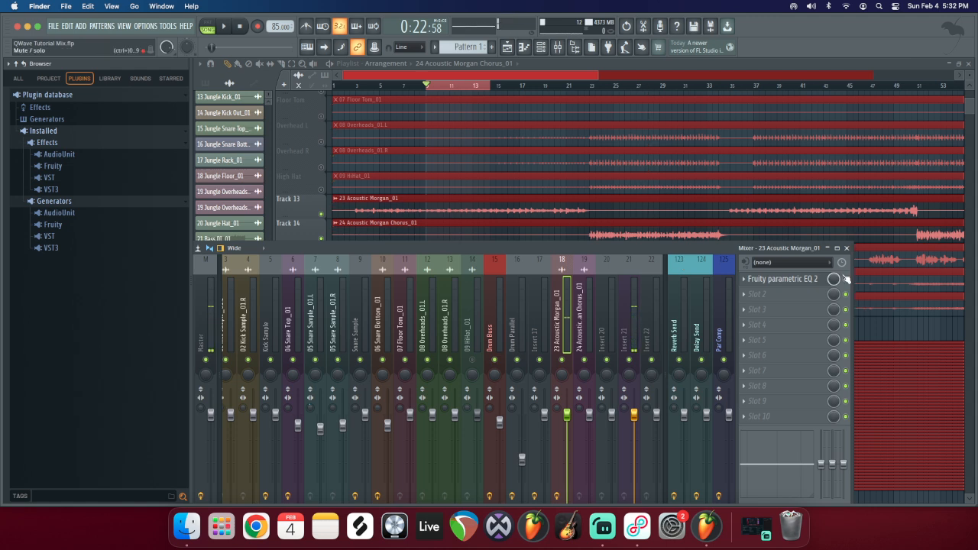
{"action": "key", "text": "space"}
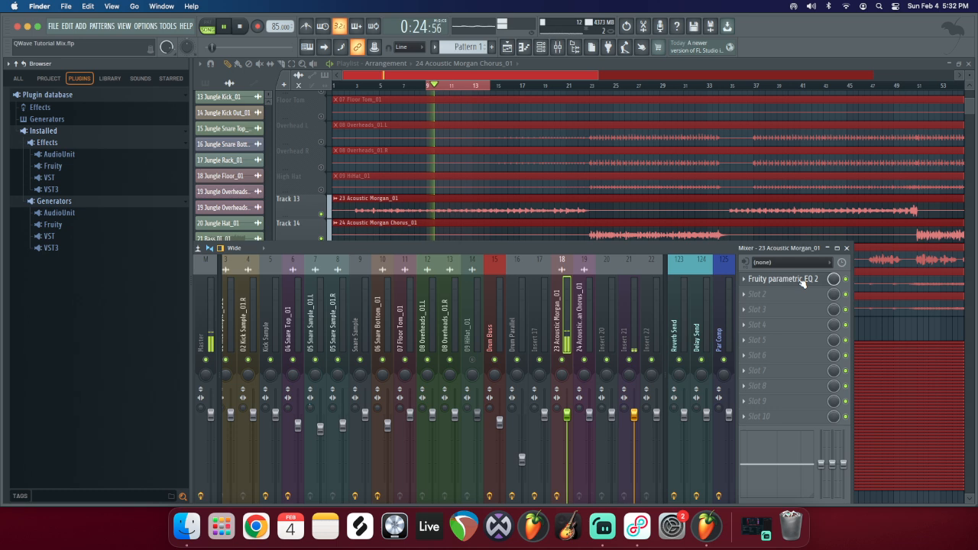
{"action": "key", "text": "space"}
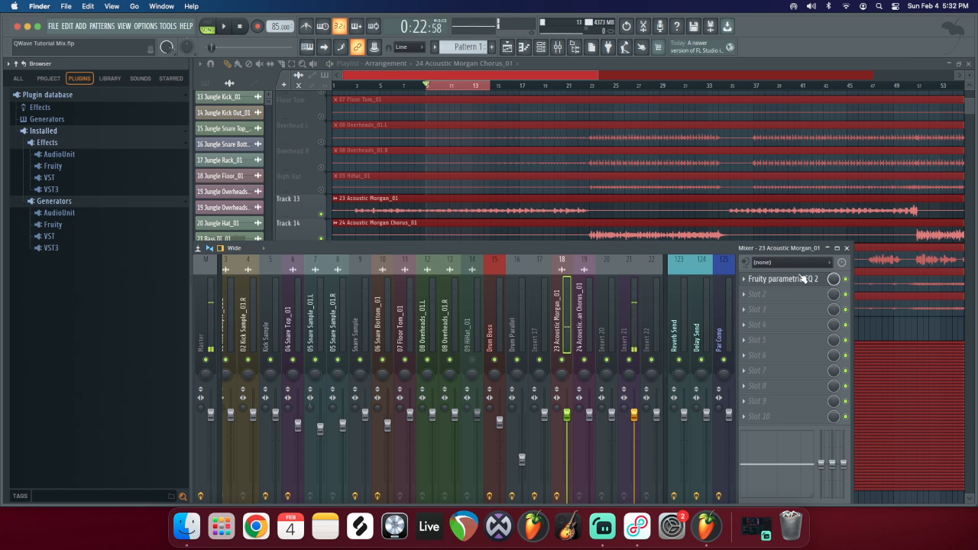
Step: Reopen the clip 23 guitar's EQ and play the loop to inspect the low-frequency spectrum around the high-pass curve
{"action": "left_click", "coordinate": [802, 280]}
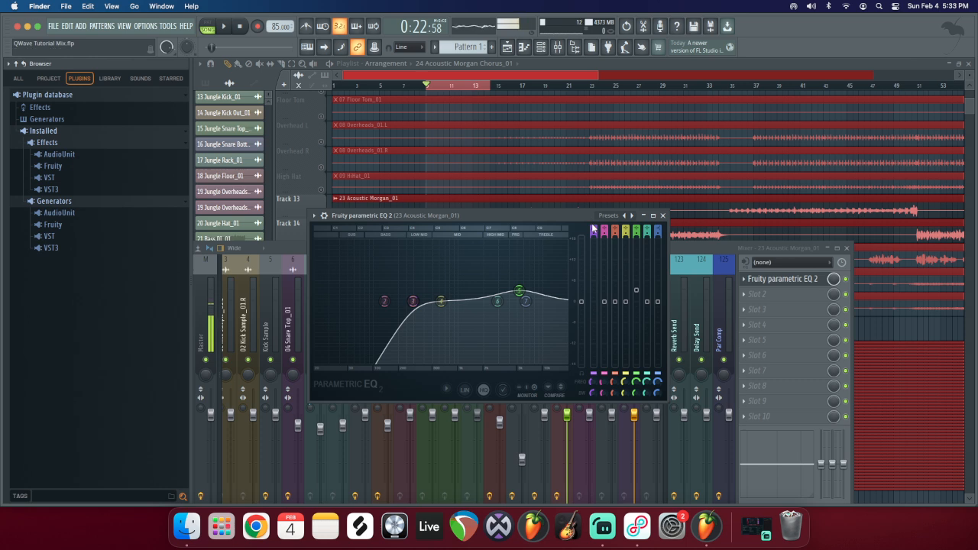
{"action": "key", "text": "space"}
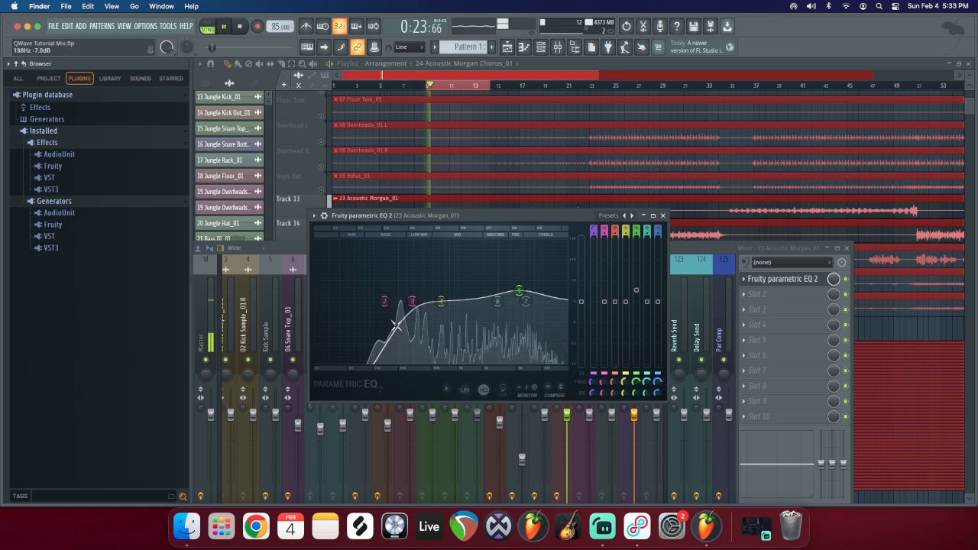
{"action": "key", "text": "space"}
Step: Try a Steep 8 slope on the band 1 high-pass filter and restore the gentler slope
{"action": "mouse_move", "coordinate": [413, 303]}
{"action": "left_mouse_down"}
{"action": "mouse_move", "coordinate": [399, 302]}
{"action": "mouse_move", "coordinate": [412, 301]}
{"action": "left_mouse_up"}
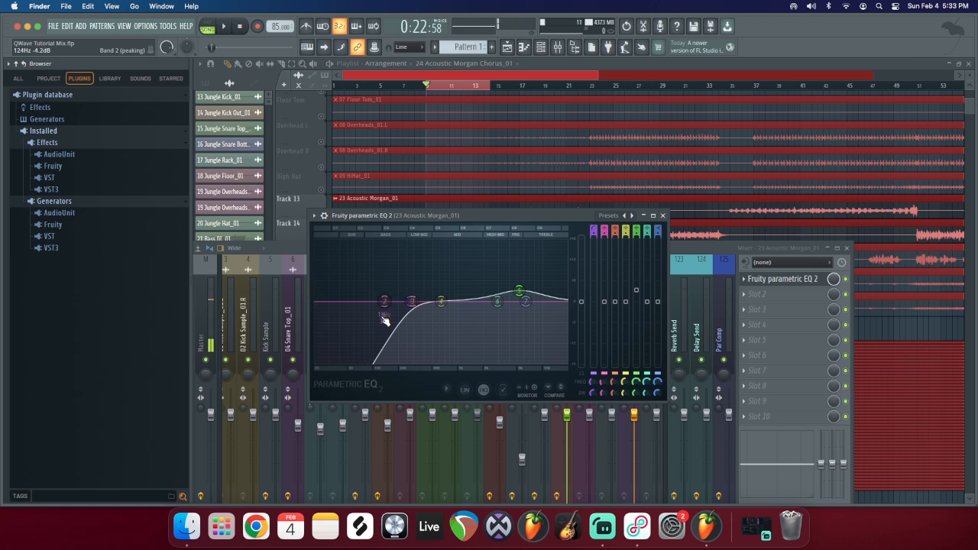
{"action": "scroll", "coordinate": [411, 306], "scroll_direction": "up", "scroll_amount": 3}
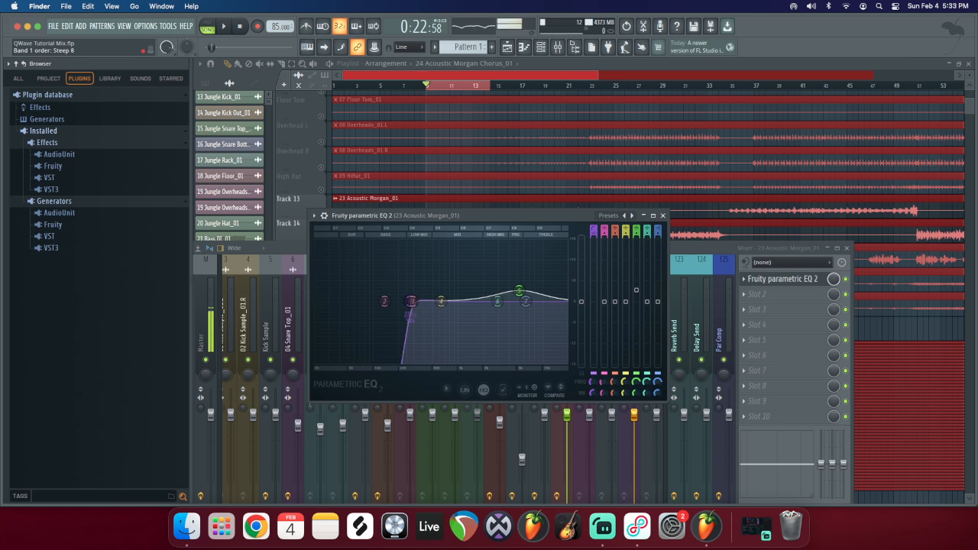
{"action": "scroll", "coordinate": [594, 230], "scroll_direction": "down", "scroll_amount": 3}
{"action": "right_click", "coordinate": [601, 238]}
{"action": "left_click", "coordinate": [603, 242]}
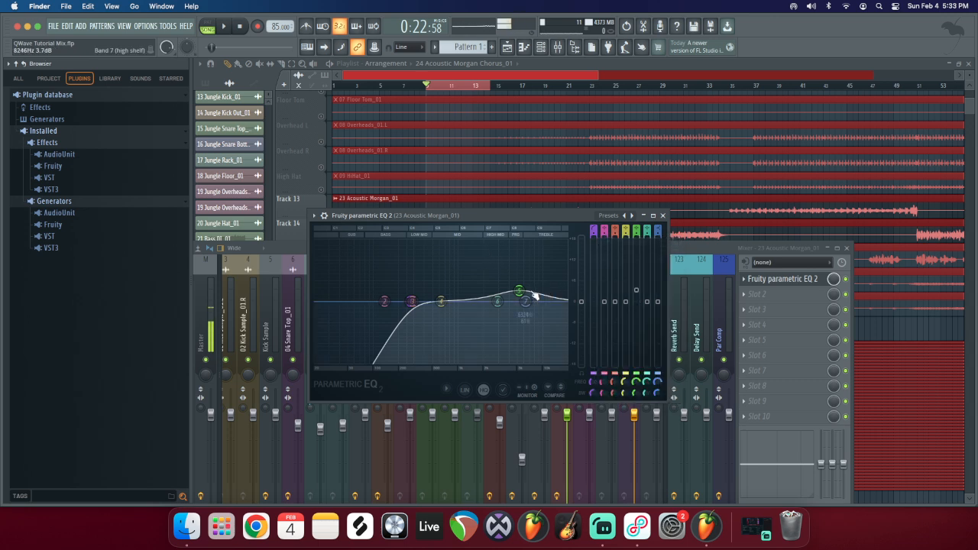
Step: Fine-tune the band 5 boost to about 3.8 dB at 5618 Hz and close the EQ
{"action": "left_click_drag", "start_coordinate": [520, 291], "coordinate": [521, 290]}
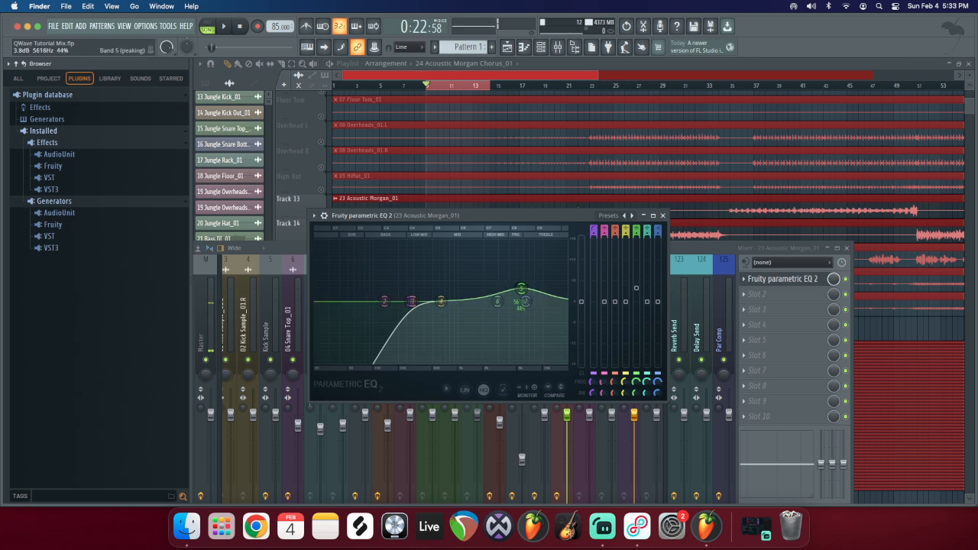
{"action": "left_click", "coordinate": [662, 217]}
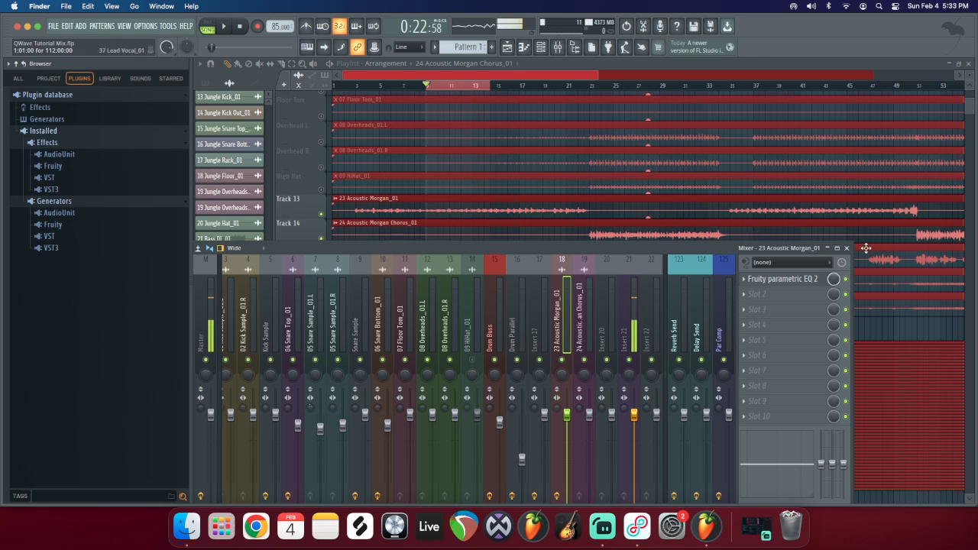
Step: Load Fruity Compressor in slot 2 of the clip 23 guitar track and place its window over the mixer
{"action": "left_click", "coordinate": [775, 295]}
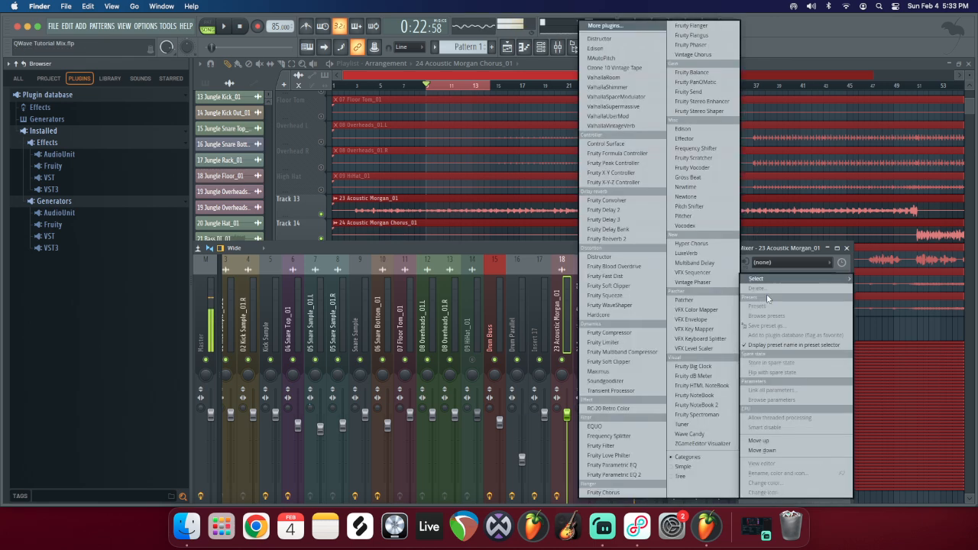
{"action": "left_click", "coordinate": [607, 26]}
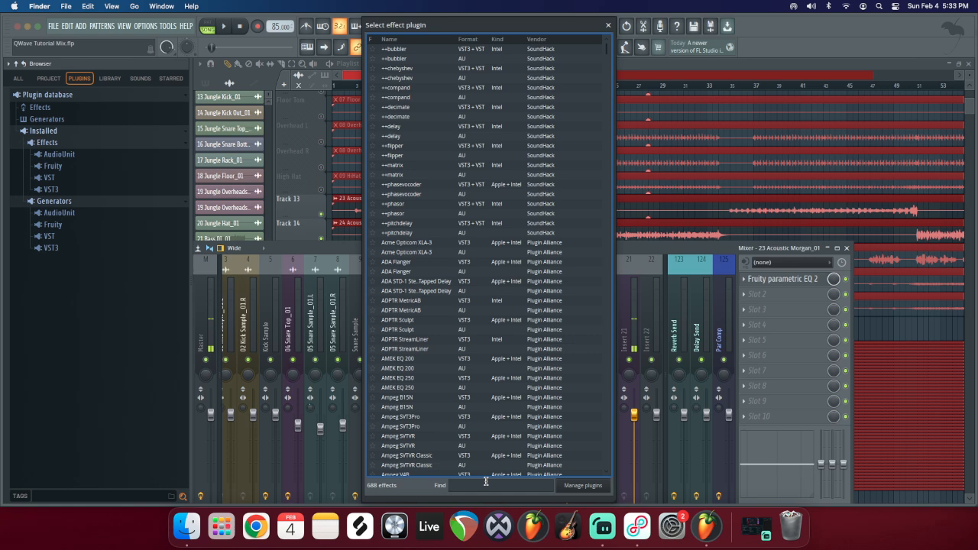
{"action": "type", "text": "compre"}
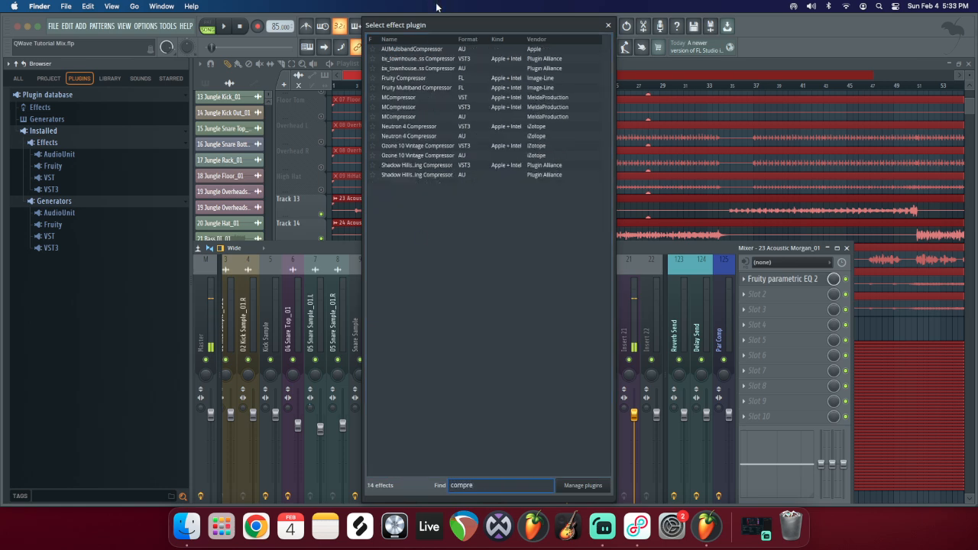
{"action": "double_click", "coordinate": [444, 79]}
{"action": "left_click_drag", "start_coordinate": [310, 126], "coordinate": [388, 289]}
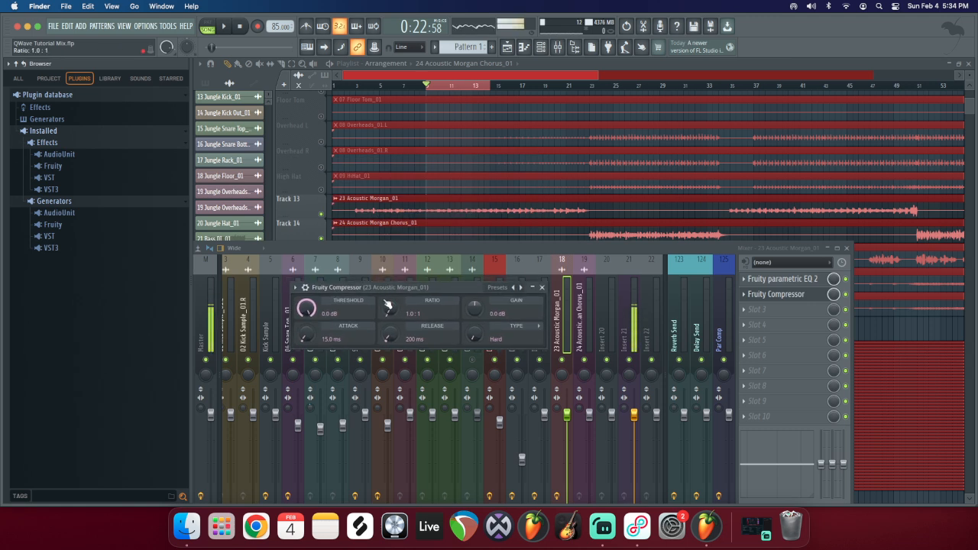
Step: Set the clip 23 guitar compressor's ratio to 3.9:1, move the mixer up the playlist and reopen the compressor
{"action": "left_click_drag", "start_coordinate": [398, 315], "coordinate": [397, 283]}
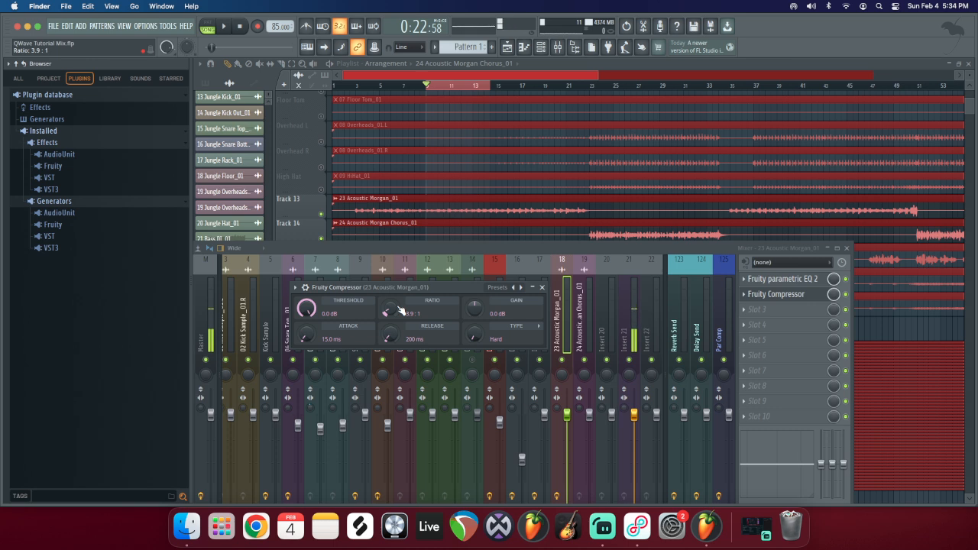
{"action": "left_click_drag", "start_coordinate": [405, 288], "coordinate": [427, 289]}
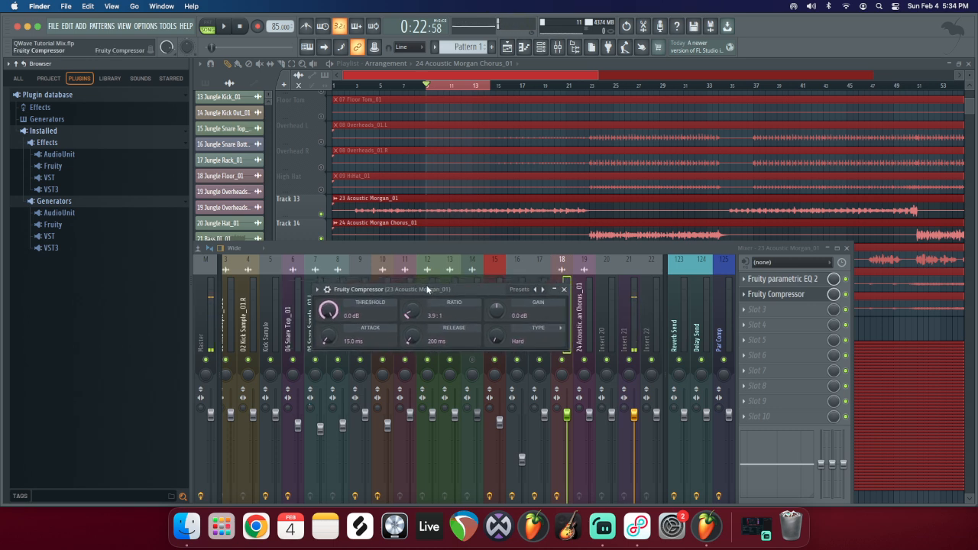
{"action": "left_click_drag", "start_coordinate": [427, 289], "coordinate": [428, 287]}
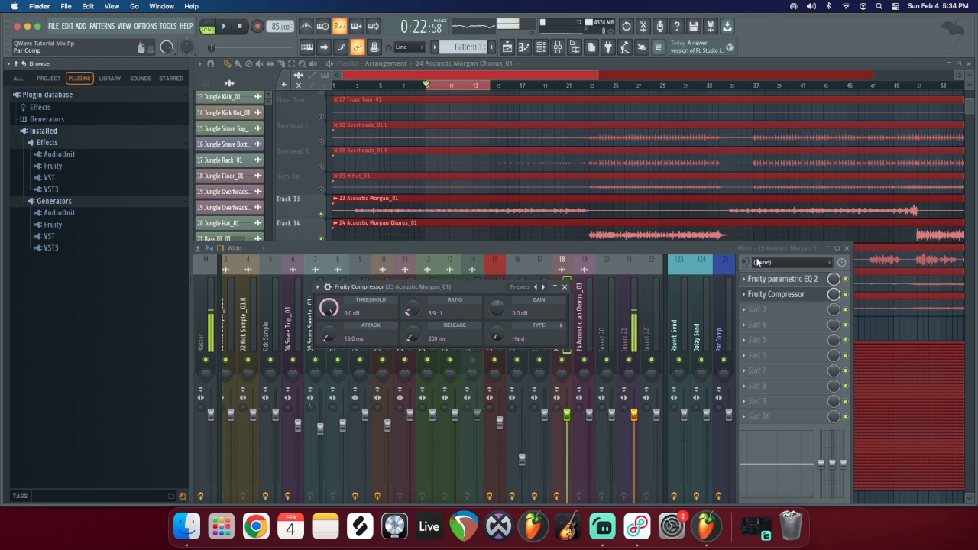
{"action": "left_click_drag", "start_coordinate": [473, 287], "coordinate": [460, 274]}
{"action": "left_click_drag", "start_coordinate": [491, 245], "coordinate": [487, 217]}
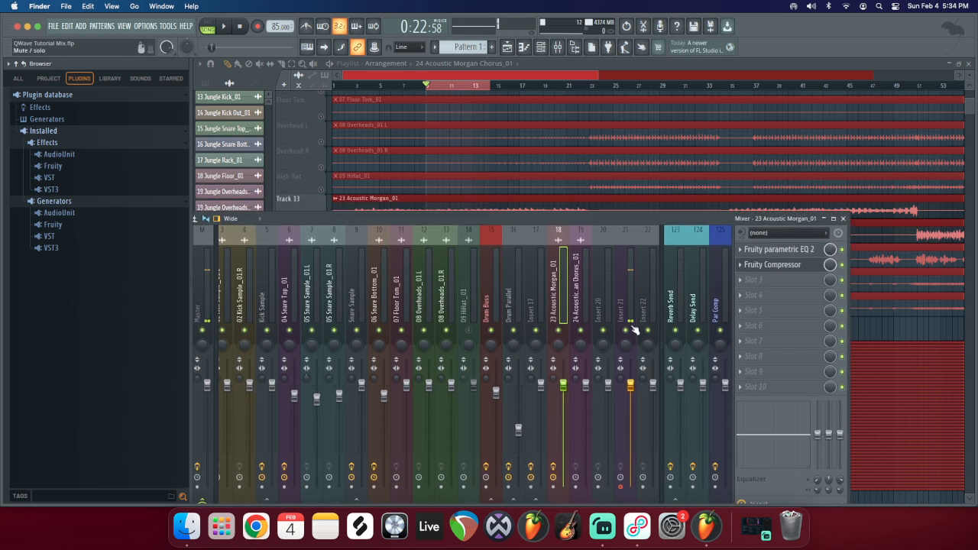
{"action": "left_click", "coordinate": [775, 265]}
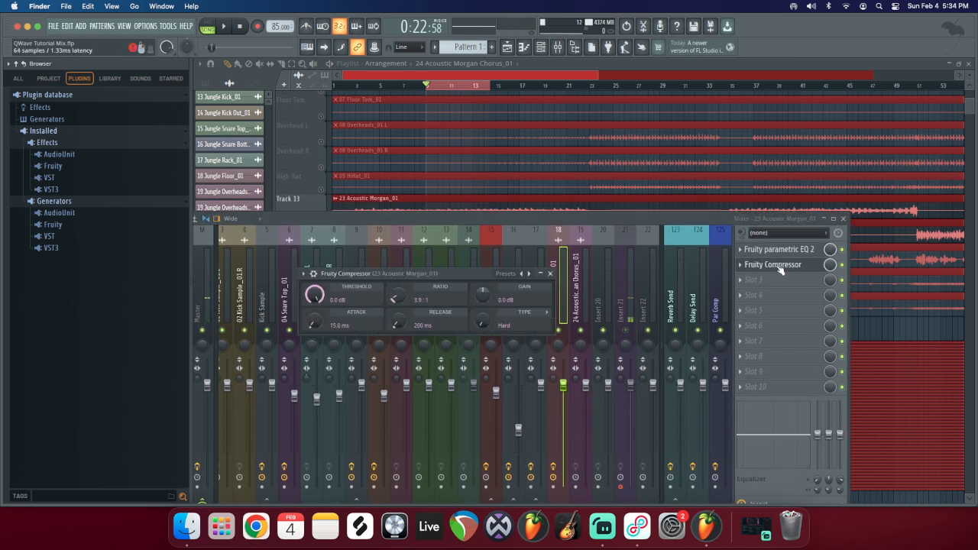
Step: Play the loop and set the compressor to threshold -48.4 dB, ratio 4.0:1, attack 58.1 ms, release 125 ms and Vintage type
{"action": "key", "text": "space"}
{"action": "left_click_drag", "start_coordinate": [314, 294], "coordinate": [314, 336]}
{"action": "left_click_drag", "start_coordinate": [312, 296], "coordinate": [312, 310]}
{"action": "left_click_drag", "start_coordinate": [397, 299], "coordinate": [398, 296]}
{"action": "left_click_drag", "start_coordinate": [315, 324], "coordinate": [315, 307]}
{"action": "left_click_drag", "start_coordinate": [398, 321], "coordinate": [398, 333]}
{"action": "left_click_drag", "start_coordinate": [479, 321], "coordinate": [480, 308]}
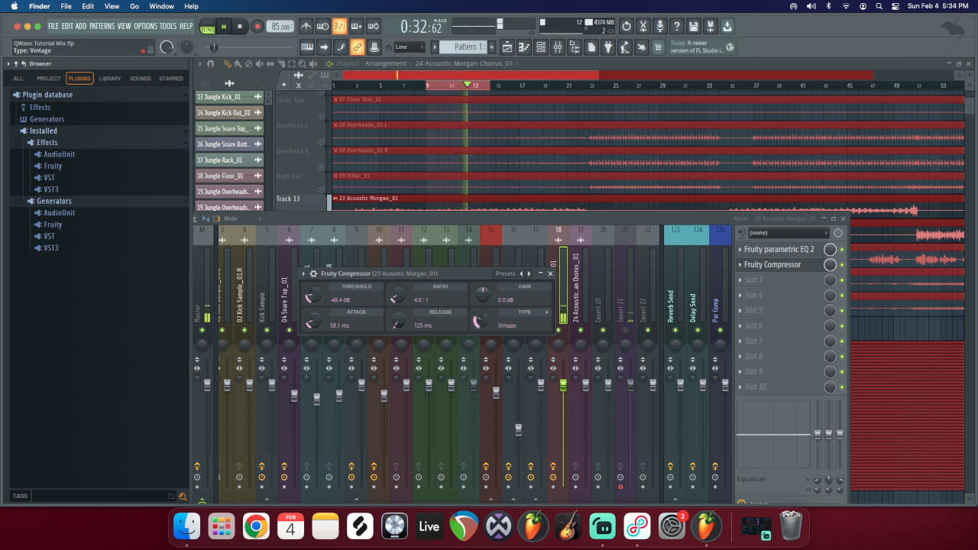
Step: Refine the guitar compressor by ear to threshold -18.4 dB, attack 45.0 ms and release 706 ms
{"action": "mouse_move", "coordinate": [313, 302]}
{"action": "left_mouse_down"}
{"action": "mouse_move", "coordinate": [313, 271]}
{"action": "mouse_move", "coordinate": [315, 304]}
{"action": "left_mouse_up"}
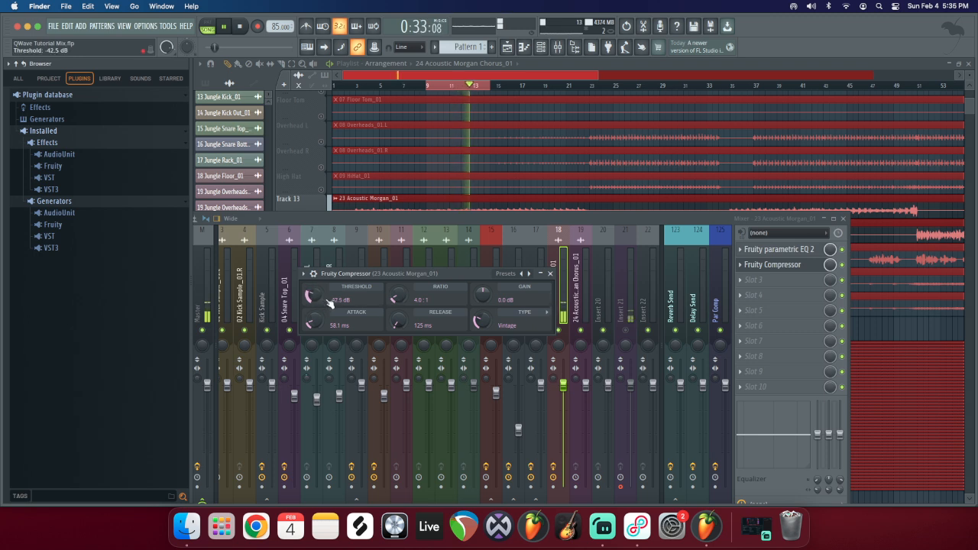
{"action": "left_click_drag", "start_coordinate": [399, 323], "coordinate": [398, 318]}
{"action": "left_click_drag", "start_coordinate": [315, 324], "coordinate": [317, 326]}
{"action": "left_click_drag", "start_coordinate": [400, 321], "coordinate": [400, 316]}
{"action": "left_click_drag", "start_coordinate": [316, 304], "coordinate": [316, 295]}
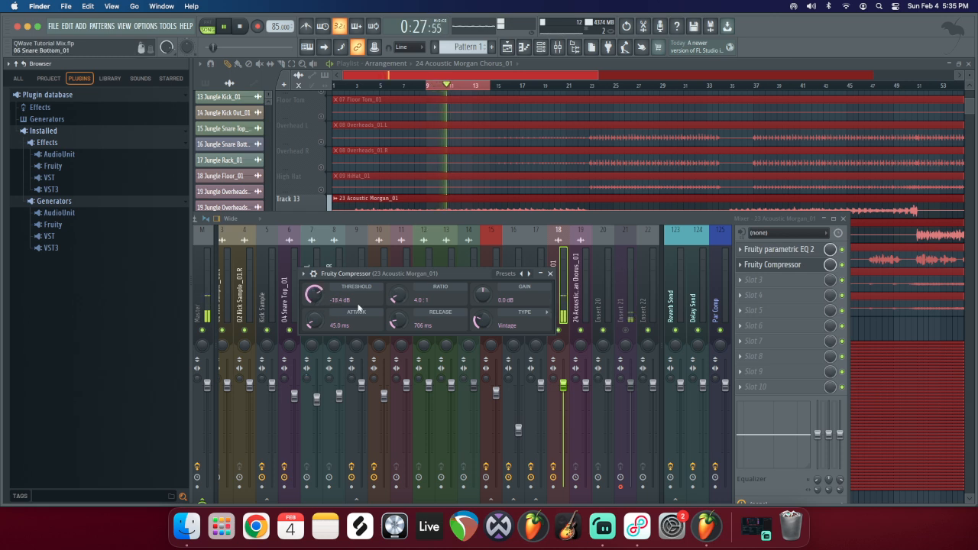
Step: Bypass the guitar compressor briefly to compare the sound, and reopen its window over the mixer
{"action": "left_click", "coordinate": [842, 265]}
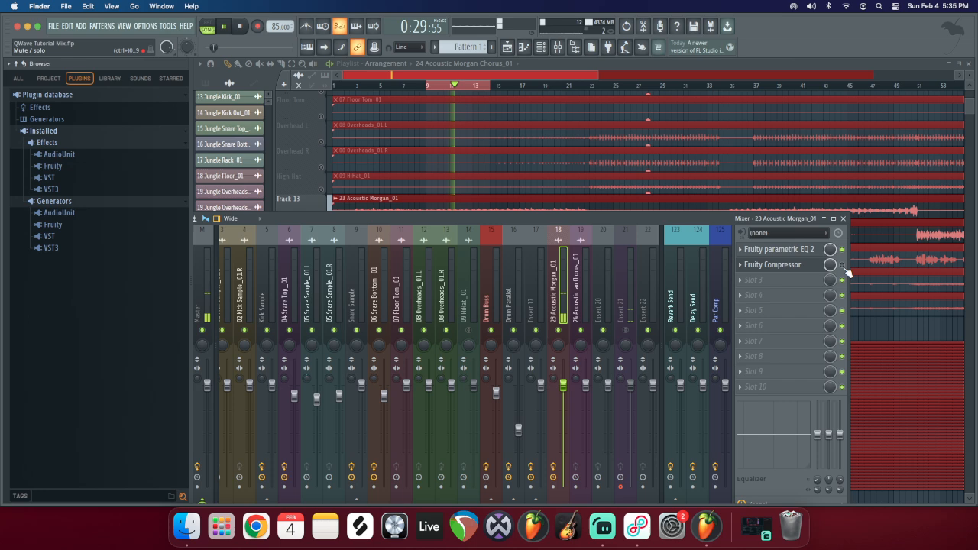
{"action": "left_click_drag", "start_coordinate": [366, 217], "coordinate": [415, 212]}
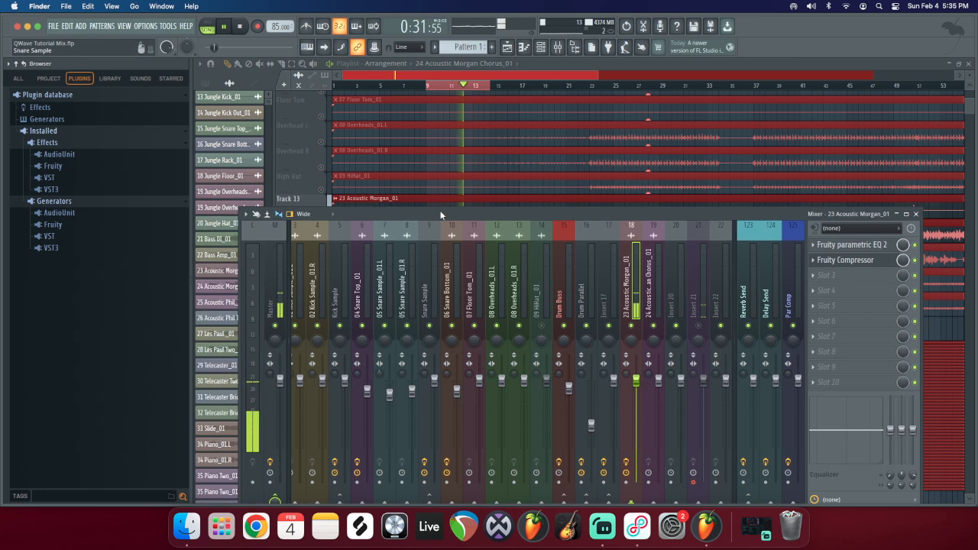
{"action": "left_click", "coordinate": [841, 260]}
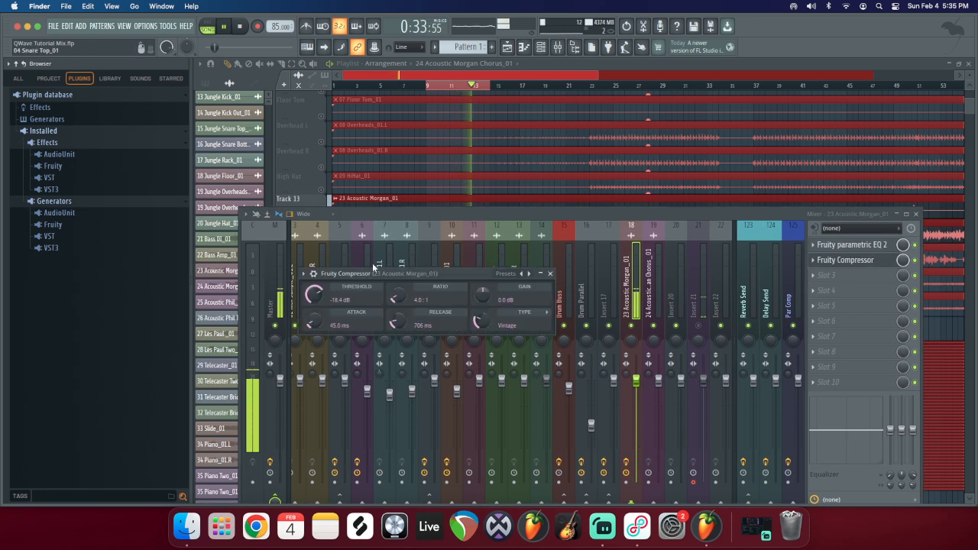
{"action": "left_click_drag", "start_coordinate": [375, 269], "coordinate": [473, 274]}
Step: Lower the compressor threshold to -29.6 dB and raise its make-up gain to 2.5 dB
{"action": "left_click_drag", "start_coordinate": [410, 297], "coordinate": [410, 316]}
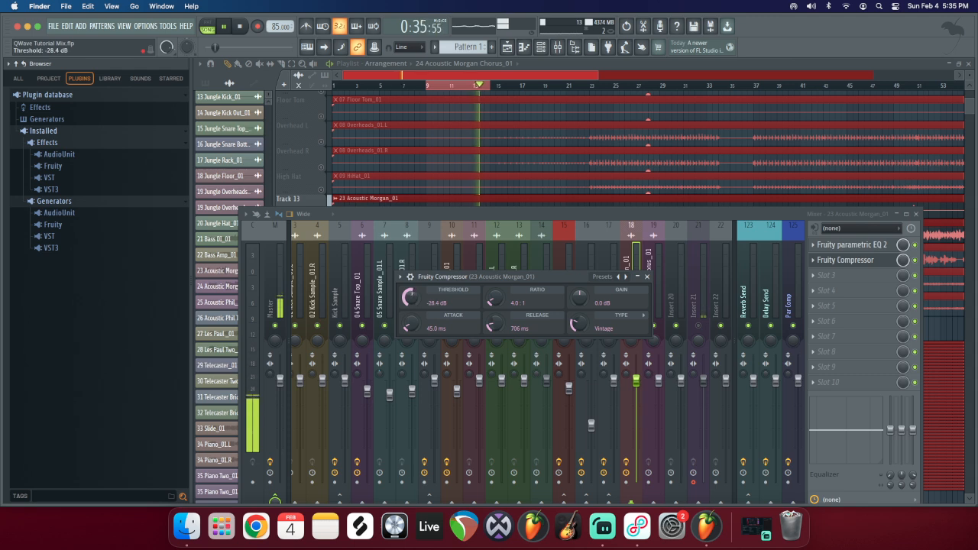
{"action": "mouse_move", "coordinate": [410, 316]}
{"action": "left_mouse_down"}
{"action": "mouse_move", "coordinate": [410, 325]}
{"action": "mouse_move", "coordinate": [411, 309]}
{"action": "left_mouse_up"}
{"action": "left_click_drag", "start_coordinate": [579, 297], "coordinate": [579, 290]}
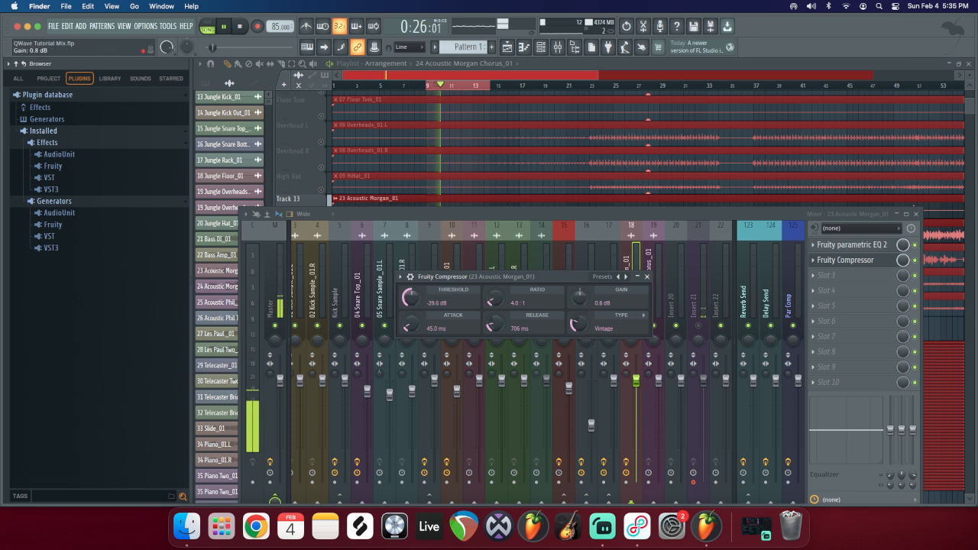
{"action": "left_click_drag", "start_coordinate": [579, 298], "coordinate": [579, 292]}
Step: Compare the guitar with the compressor bypassed, set its gain to 3.0 dB, close it and stop playback
{"action": "left_click", "coordinate": [915, 261]}
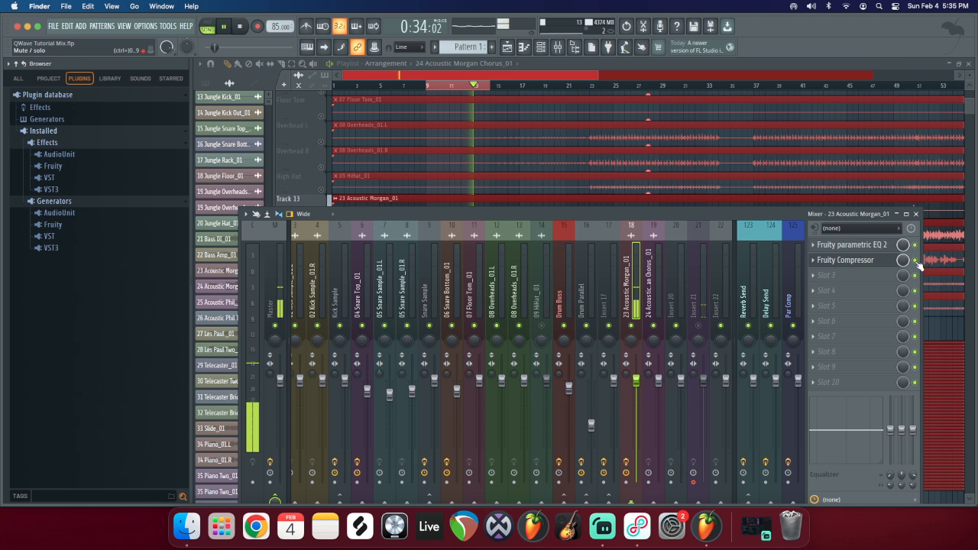
{"action": "left_click", "coordinate": [879, 260]}
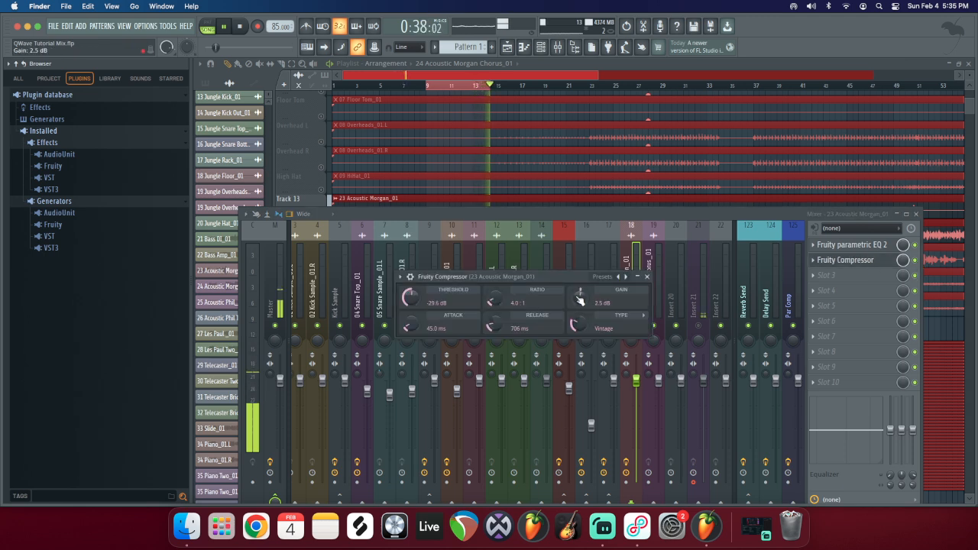
{"action": "left_click_drag", "start_coordinate": [581, 296], "coordinate": [581, 300]}
{"action": "left_click", "coordinate": [647, 276]}
{"action": "key", "text": "space"}
Step: Move the mixer below the guitar clips and replay the loop to judge the compressed clip 23 guitar
{"action": "left_click", "coordinate": [695, 306]}
{"action": "left_click", "coordinate": [633, 304]}
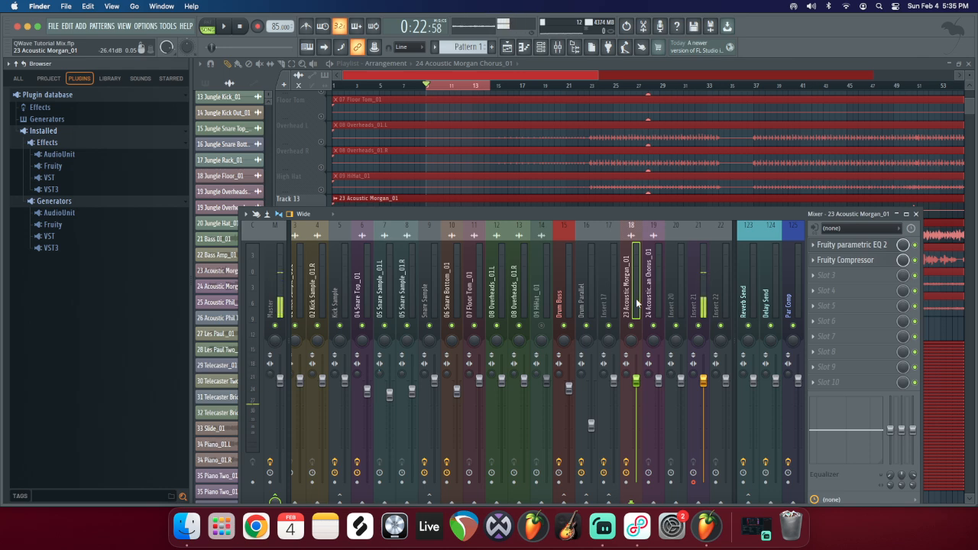
{"action": "left_click_drag", "start_coordinate": [526, 217], "coordinate": [504, 303]}
{"action": "key", "text": "space"}
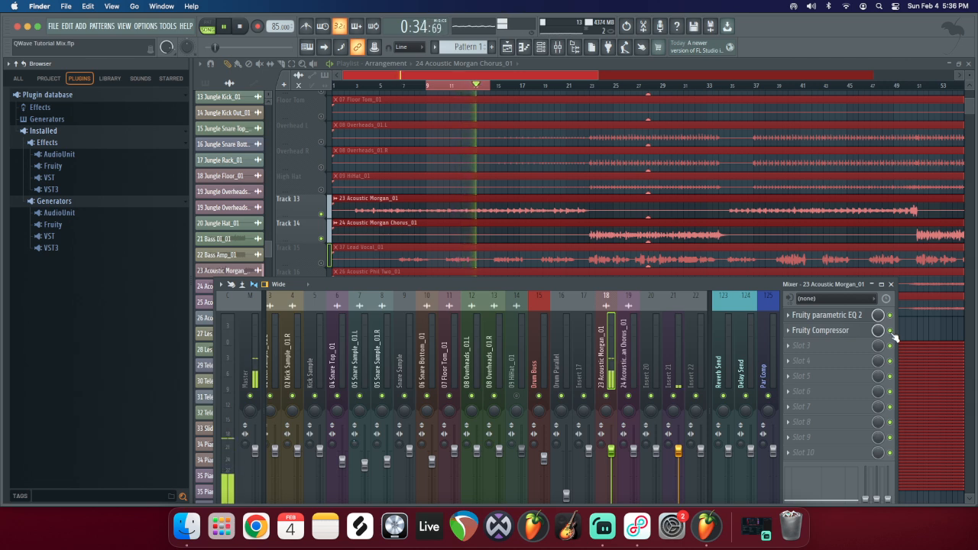
{"action": "key", "text": "space"}
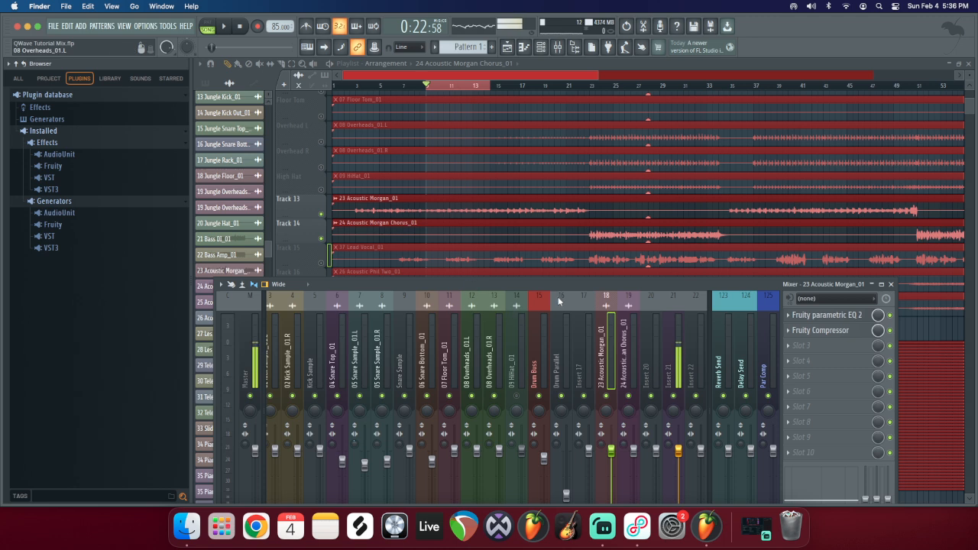
Step: Reopen the clip 23 guitar's compressor to review its settings, close it and move the mixer up the playlist
{"action": "left_click", "coordinate": [821, 330]}
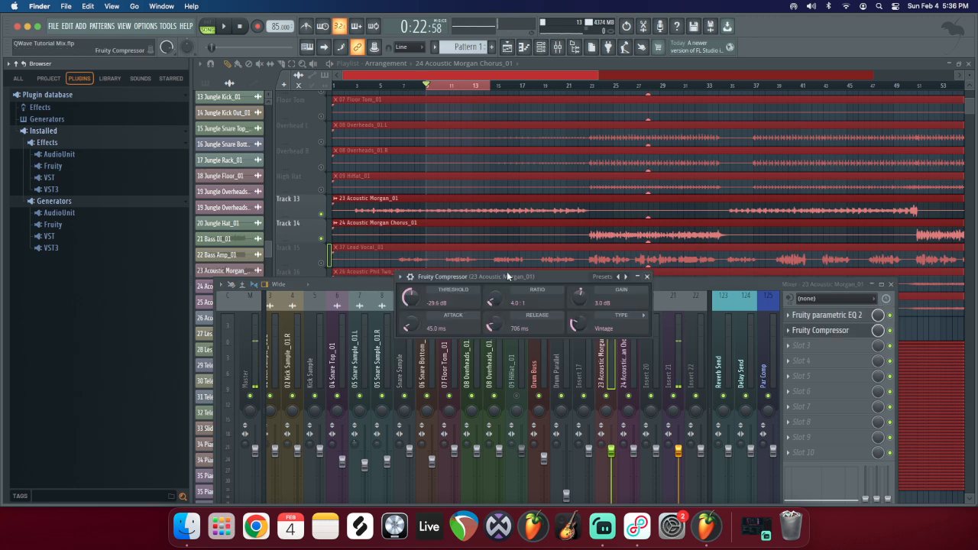
{"action": "left_click_drag", "start_coordinate": [507, 276], "coordinate": [495, 255]}
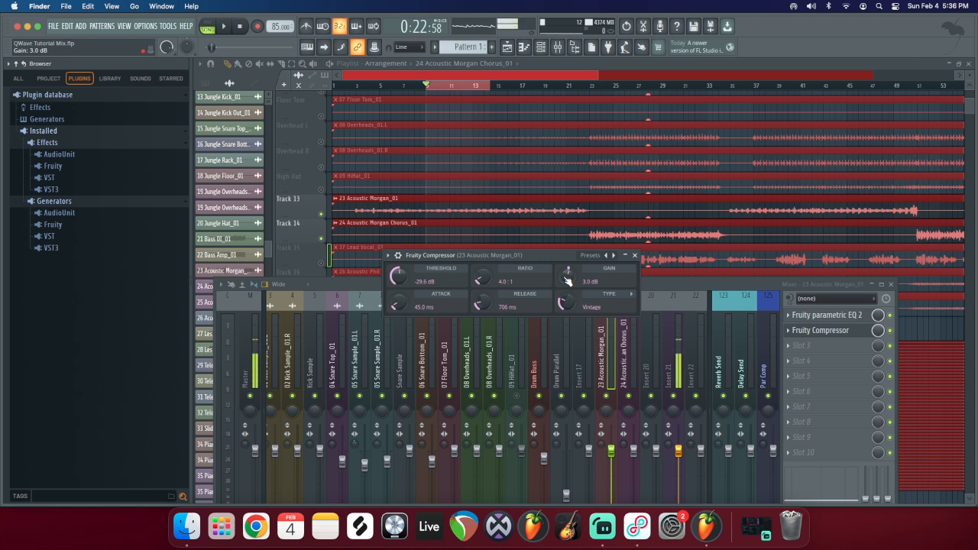
{"action": "left_click", "coordinate": [634, 255]}
{"action": "left_click_drag", "start_coordinate": [421, 282], "coordinate": [425, 168]}
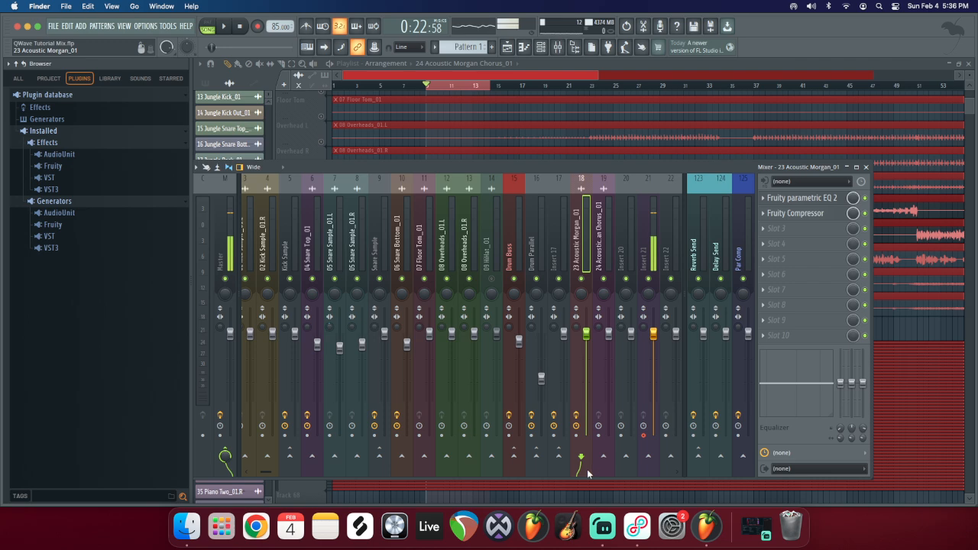
Step: Check the stream chat in Streamlabs Desktop, return to FL Studio and unmute mixer insert 21
{"action": "left_click", "coordinate": [602, 529]}
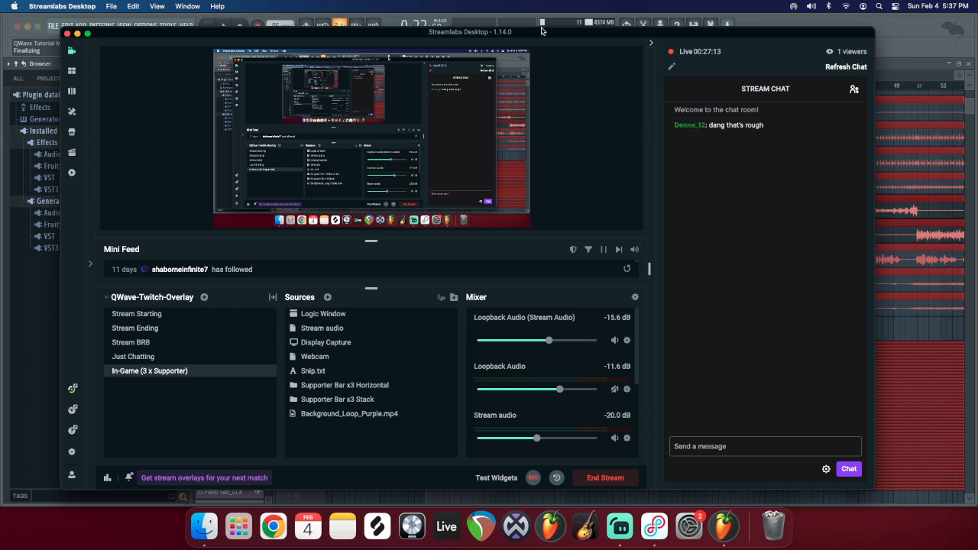
{"action": "left_click_drag", "start_coordinate": [542, 32], "coordinate": [523, 243]}
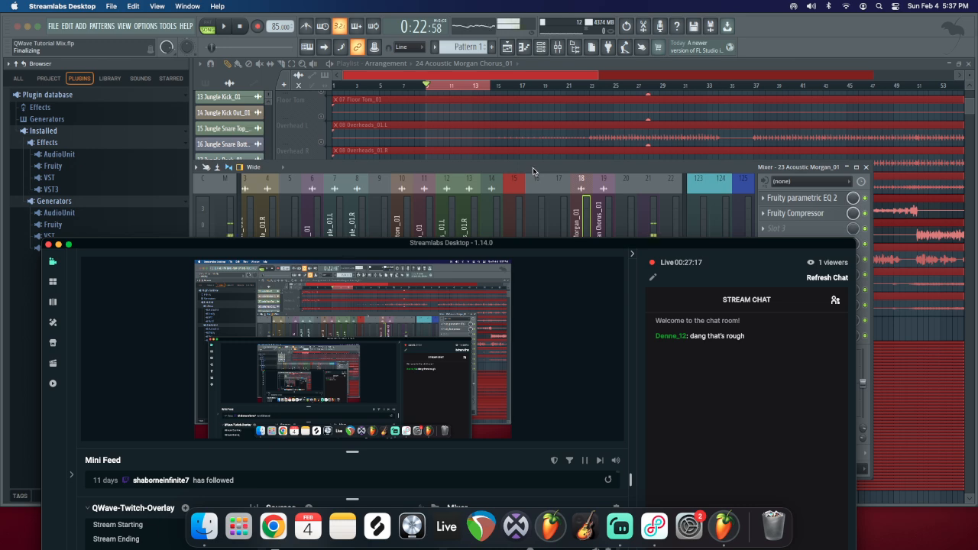
{"action": "left_click", "coordinate": [532, 171]}
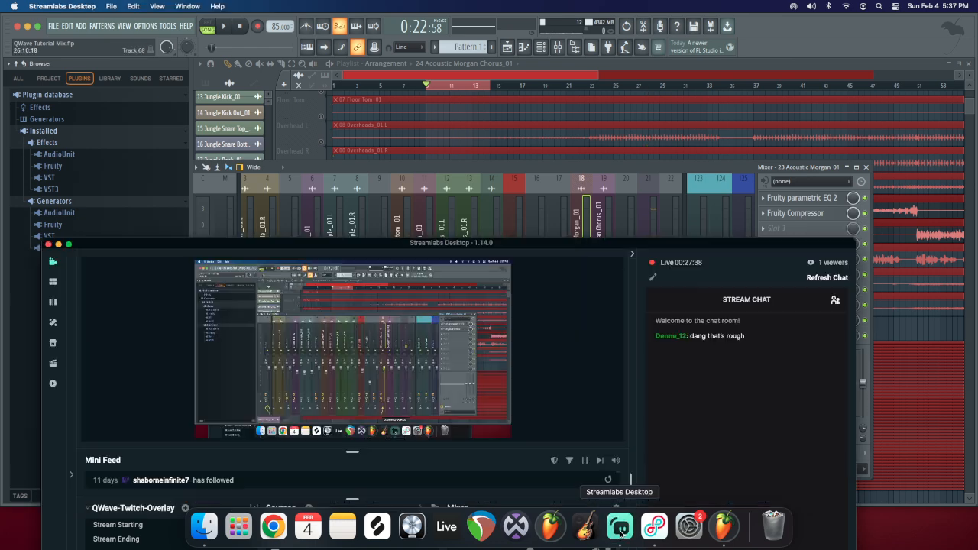
{"action": "left_click", "coordinate": [619, 525]}
{"action": "left_click_drag", "start_coordinate": [575, 246], "coordinate": [567, 197]}
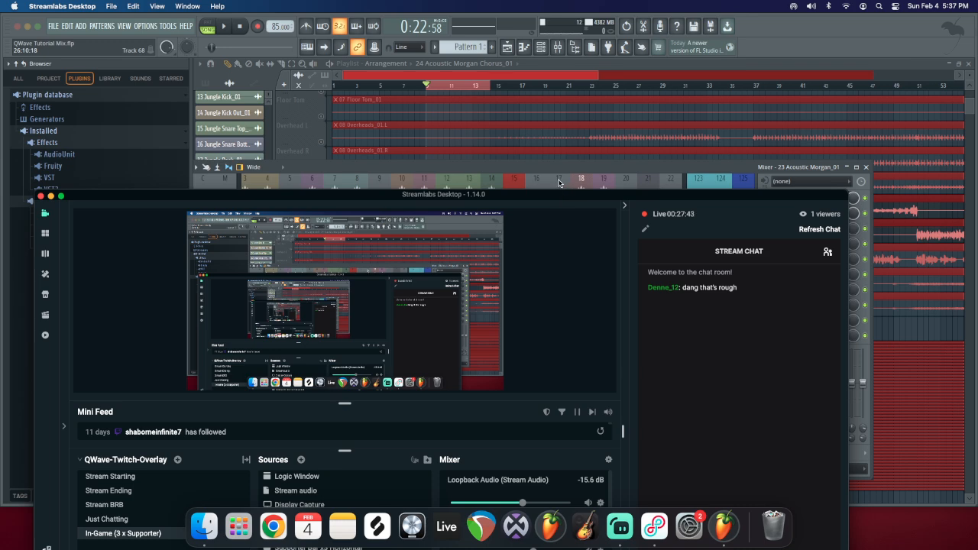
{"action": "left_click", "coordinate": [555, 166]}
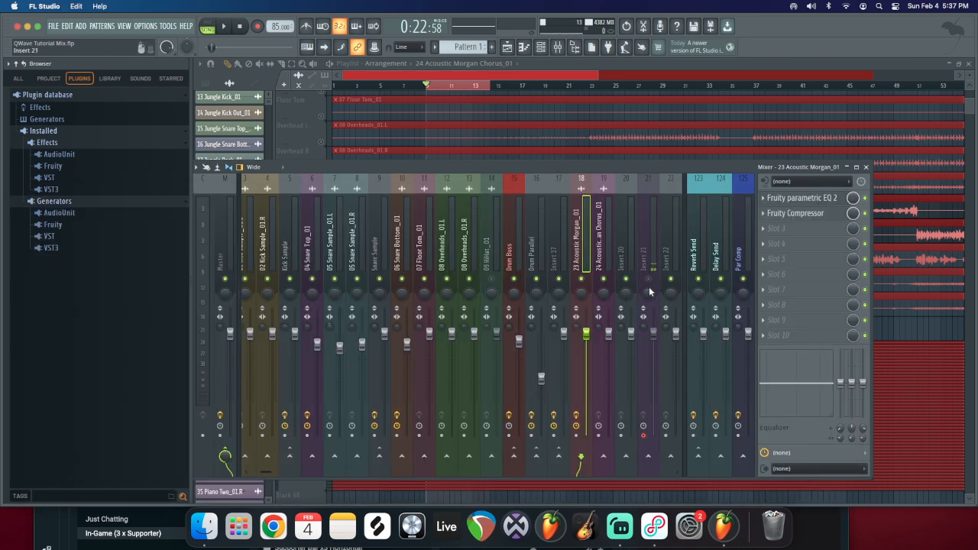
{"action": "left_click", "coordinate": [653, 287]}
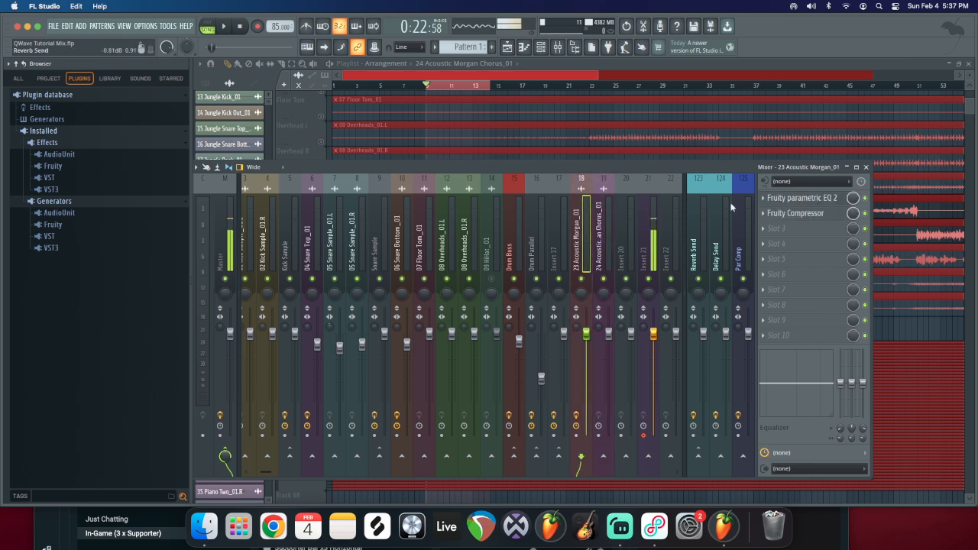
Step: Load Fruity Fast Dist in slot 3 of the clip 23 guitar track, close the mixer and place the plugin below the clips
{"action": "left_click", "coordinate": [814, 229]}
{"action": "left_click", "coordinate": [625, 26]}
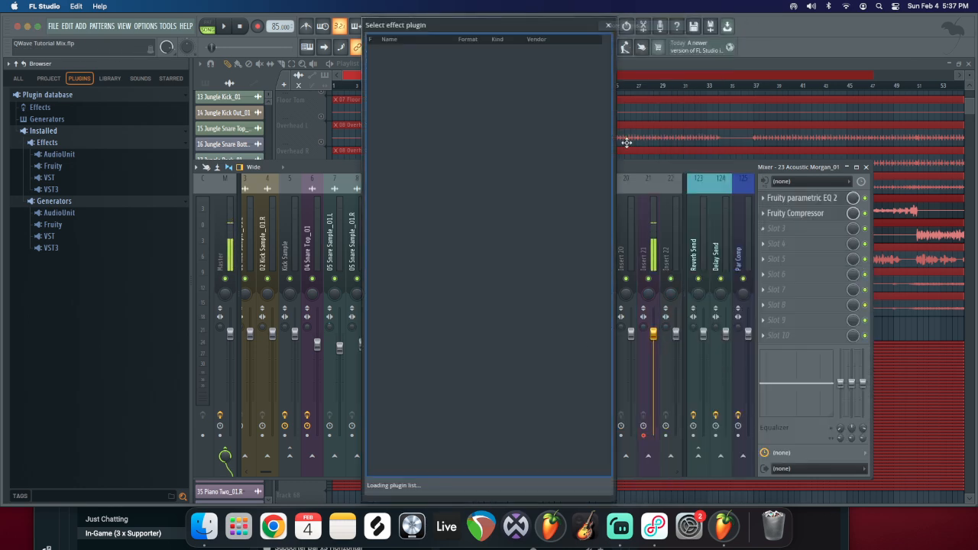
{"action": "type", "text": "dis"}
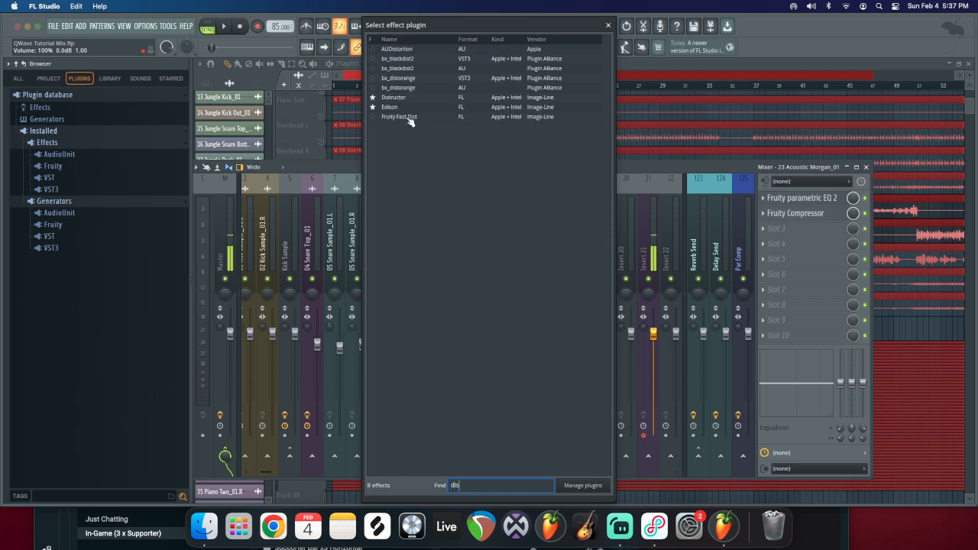
{"action": "double_click", "coordinate": [409, 117]}
{"action": "left_click_drag", "start_coordinate": [286, 135], "coordinate": [309, 131]}
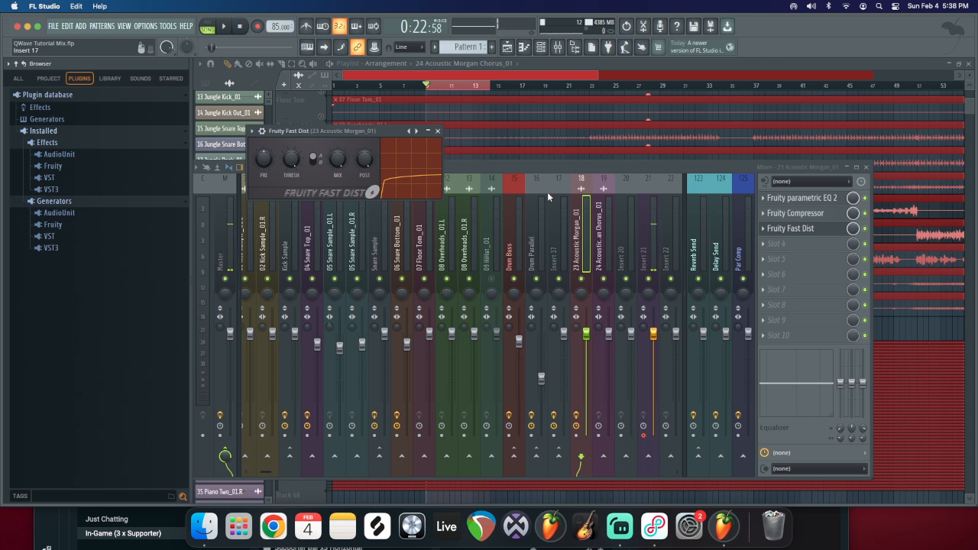
{"action": "left_click_drag", "start_coordinate": [318, 129], "coordinate": [389, 196]}
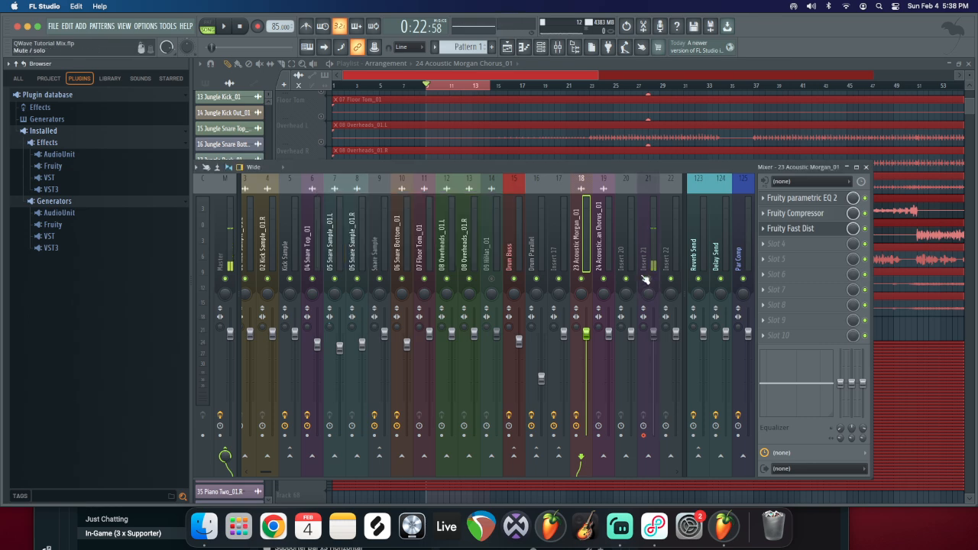
{"action": "left_click", "coordinate": [866, 167]}
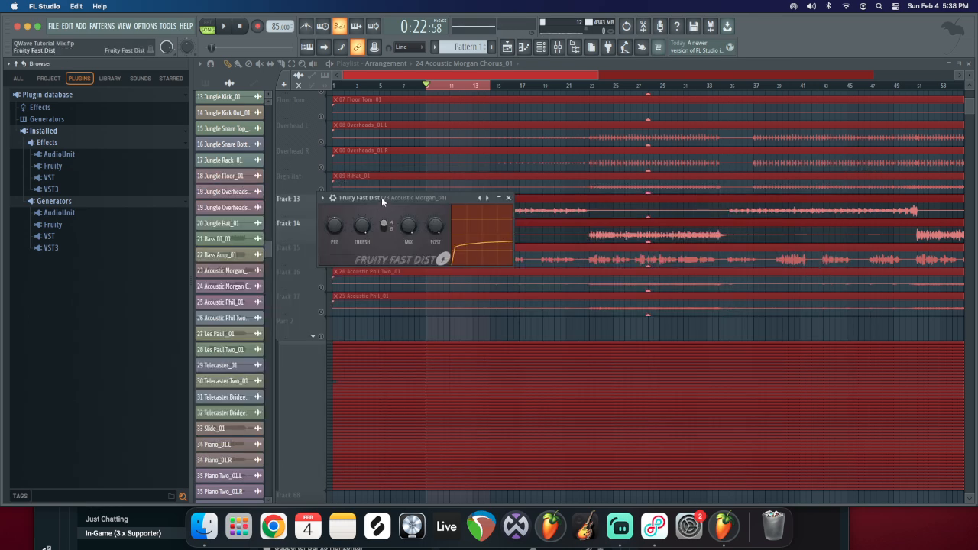
{"action": "left_click_drag", "start_coordinate": [382, 197], "coordinate": [466, 305]}
Step: Play the loop and adjust Fruity Fast Dist's threshold and pre amp on the clip 23 guitar, setting the pre amp to 74%
{"action": "key", "text": "space"}
{"action": "left_click_drag", "start_coordinate": [492, 341], "coordinate": [491, 383]}
{"action": "left_click_drag", "start_coordinate": [428, 338], "coordinate": [428, 324]}
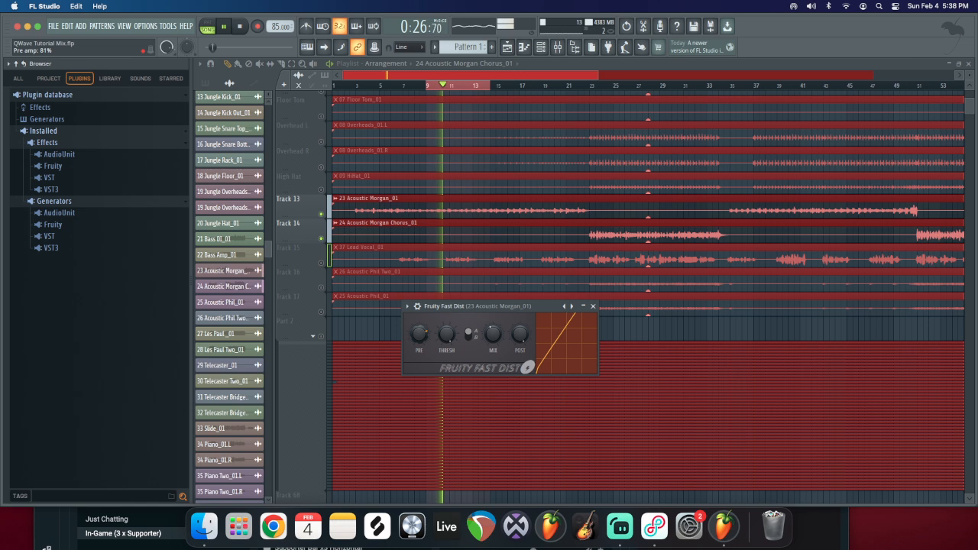
{"action": "left_click_drag", "start_coordinate": [450, 336], "coordinate": [450, 314]}
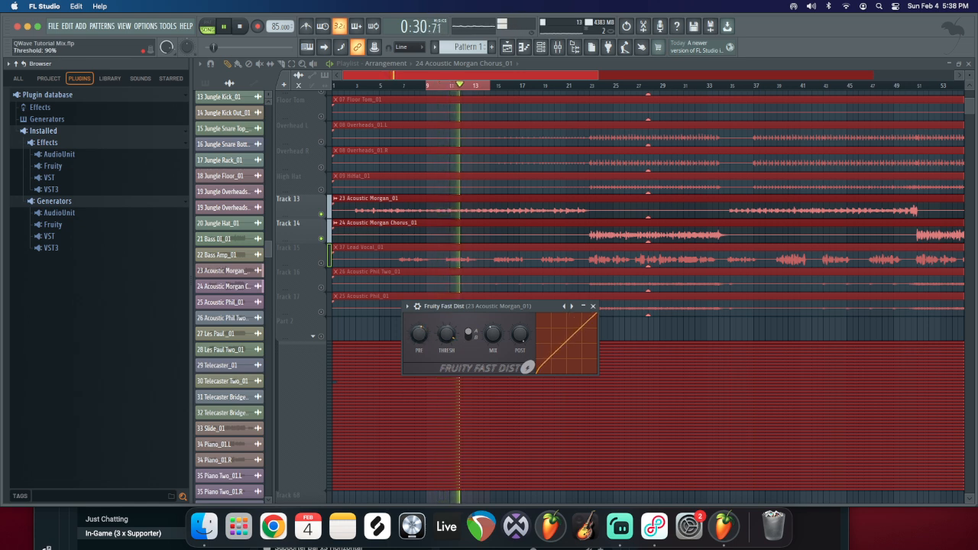
{"action": "left_click_drag", "start_coordinate": [446, 333], "coordinate": [419, 347]}
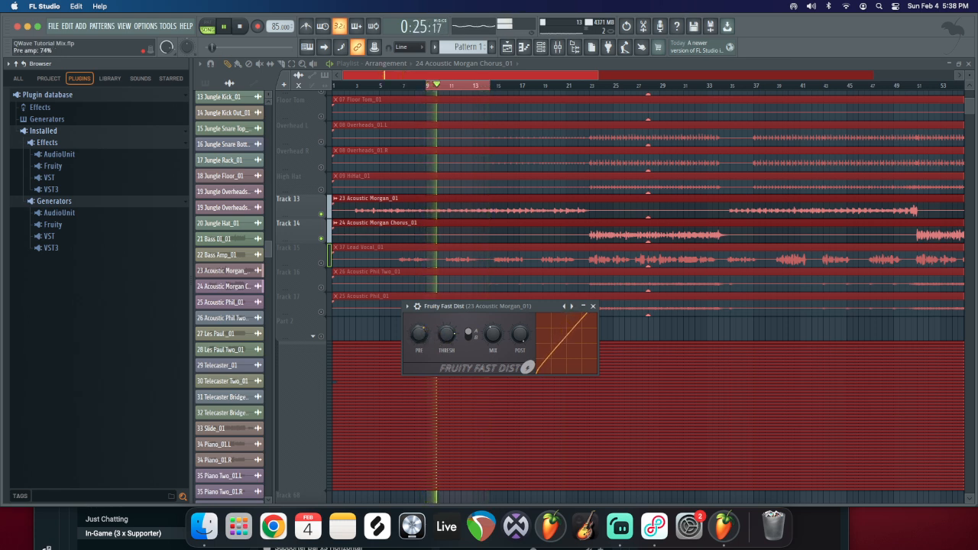
Step: Audition the guitar distortion at a 100% mix, reduce the pre amp and bring the mix down to 72%
{"action": "left_click_drag", "start_coordinate": [492, 335], "coordinate": [493, 289]}
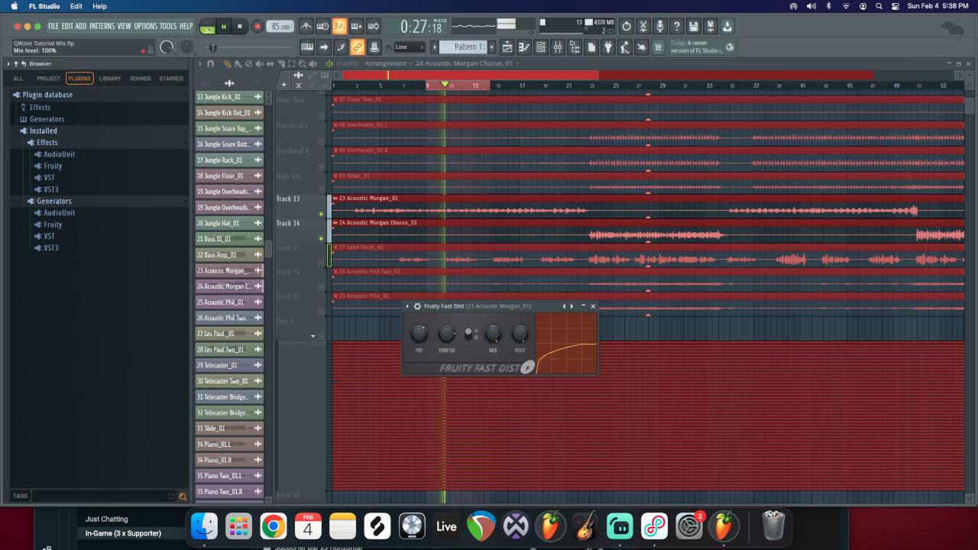
{"action": "left_click_drag", "start_coordinate": [420, 335], "coordinate": [419, 353]}
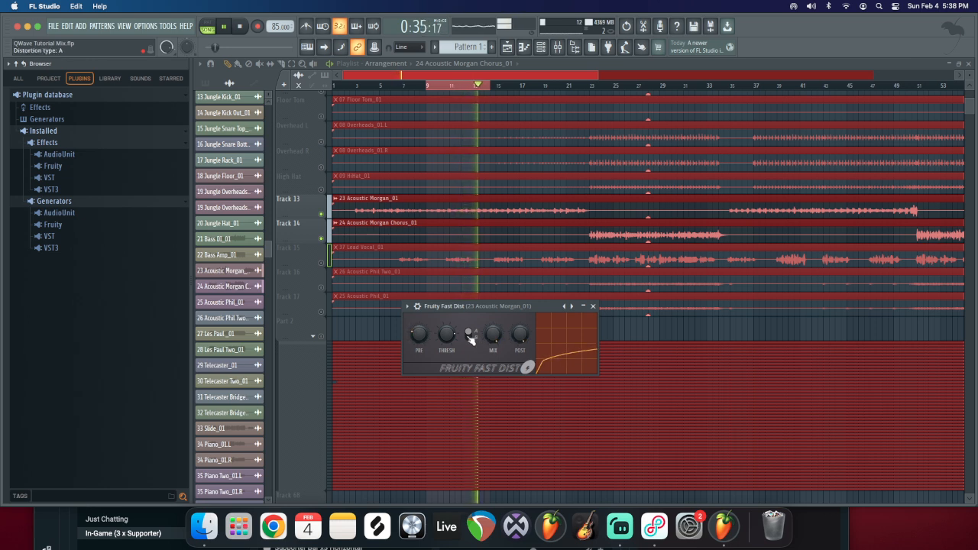
{"action": "scroll", "coordinate": [490, 337], "scroll_direction": "down", "scroll_amount": 4}
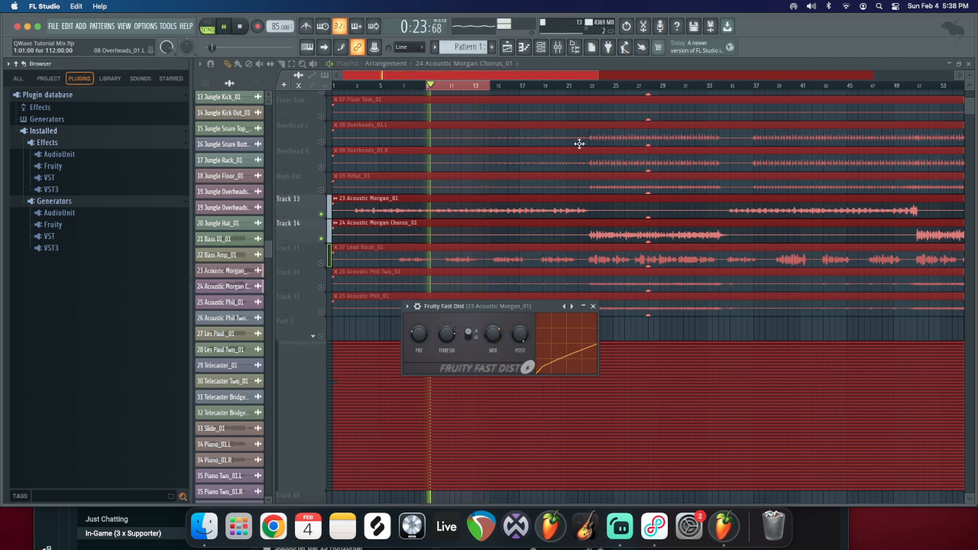
Step: Show the mixer, lower the clip 23 guitar's Fruity Fast Dist pre amp to 52%, close the plugin and stop playback
{"action": "left_click", "coordinate": [558, 48]}
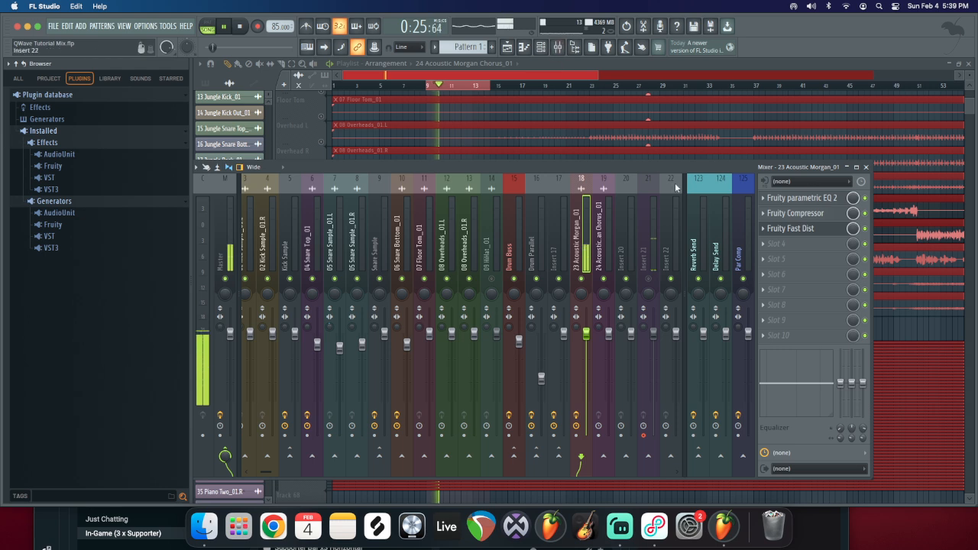
{"action": "left_click", "coordinate": [793, 230]}
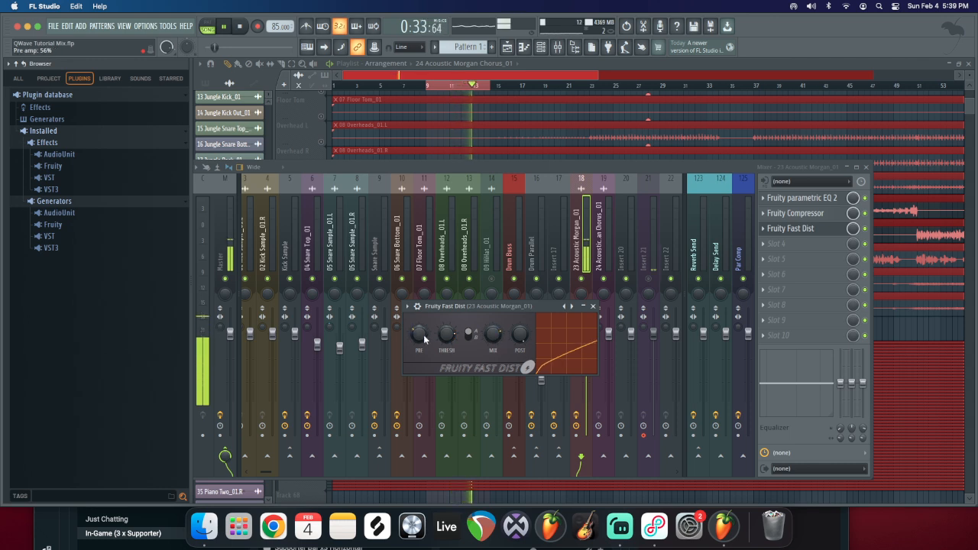
{"action": "scroll", "coordinate": [424, 340], "scroll_direction": "down", "scroll_amount": 2}
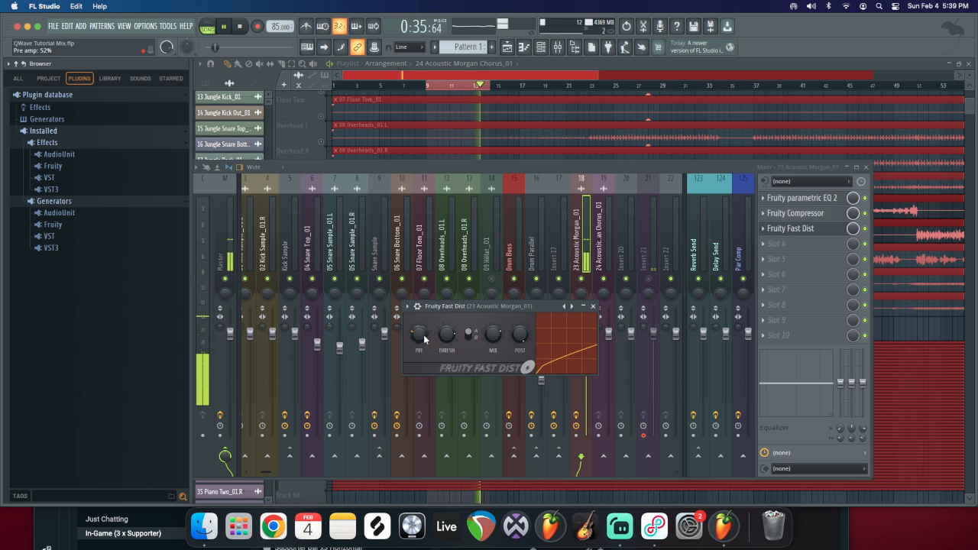
{"action": "left_click", "coordinate": [592, 305]}
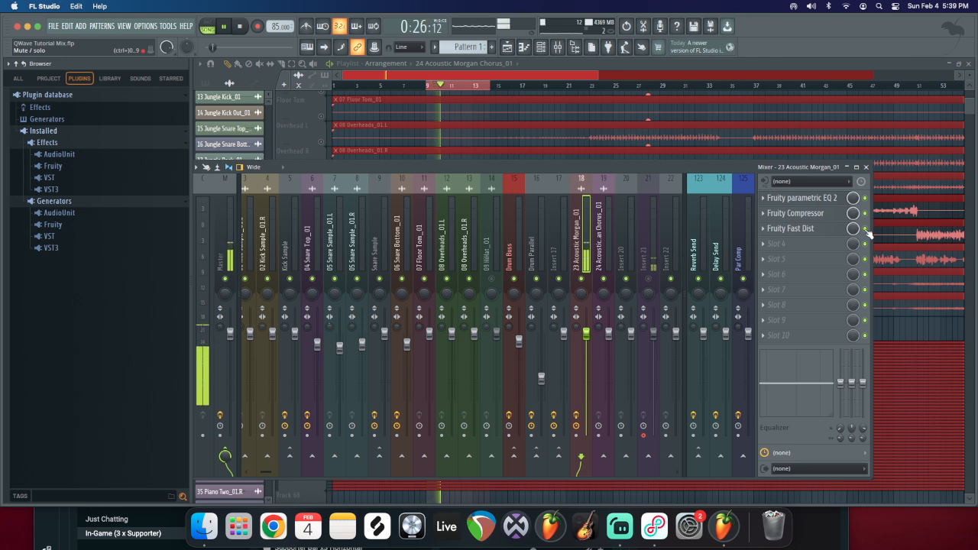
{"action": "key", "text": "space"}
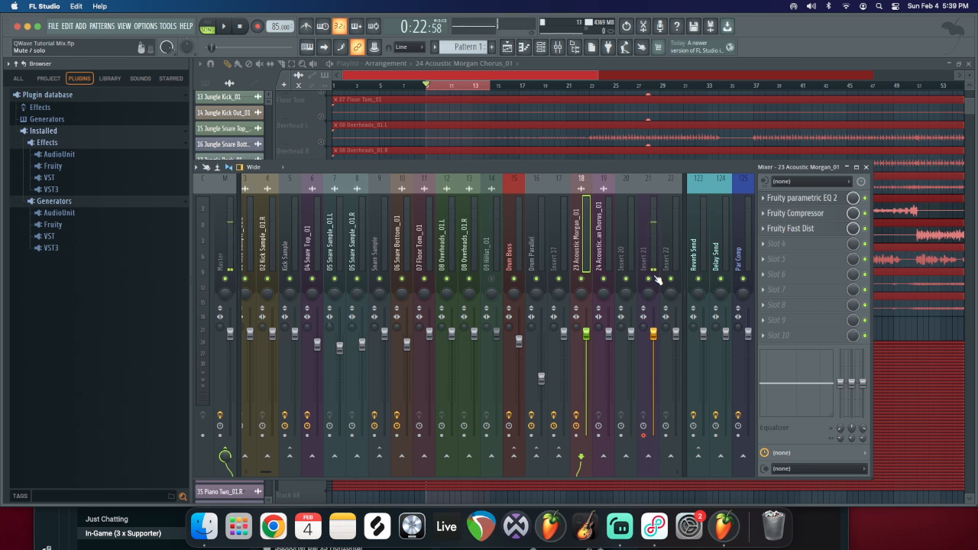
Step: Reopen the clip 23 guitar's Fruity Fast Dist to review its pre amp, threshold and mix settings, and close it
{"action": "left_click", "coordinate": [798, 229]}
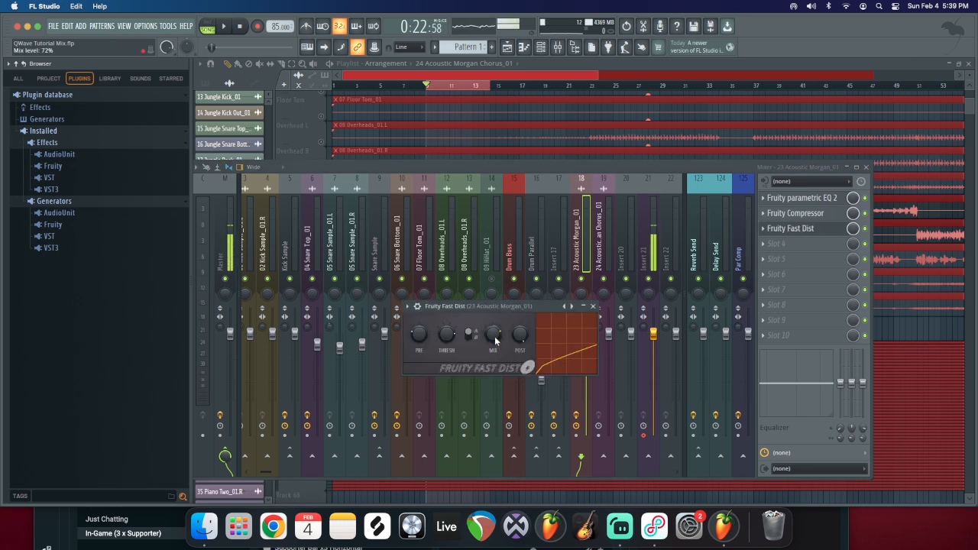
{"action": "left_click", "coordinate": [592, 305]}
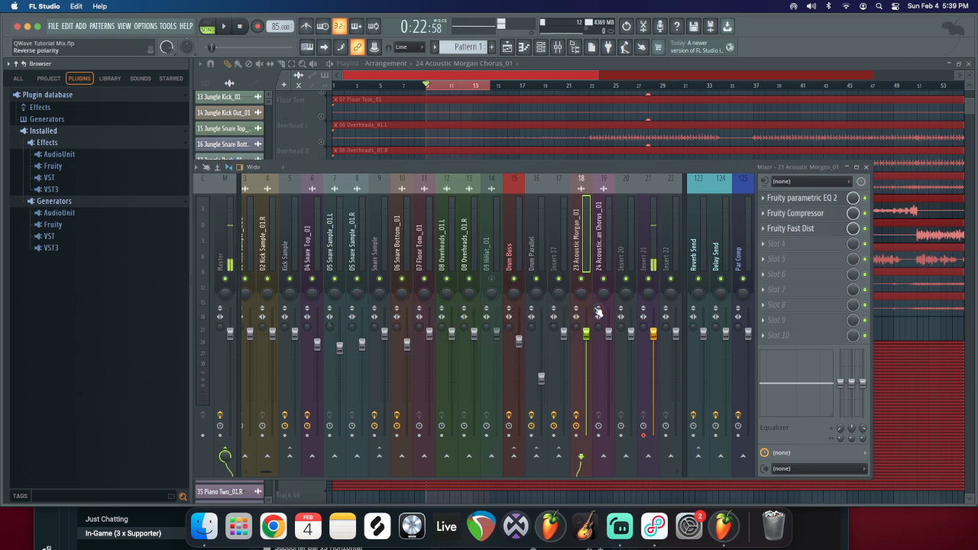
{"action": "left_click", "coordinate": [793, 231]}
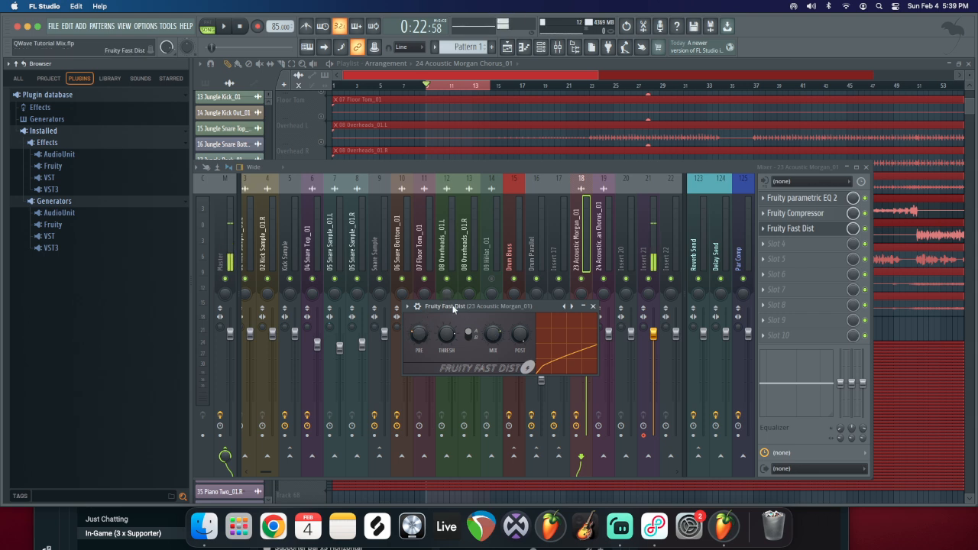
{"action": "left_click_drag", "start_coordinate": [452, 306], "coordinate": [459, 295]}
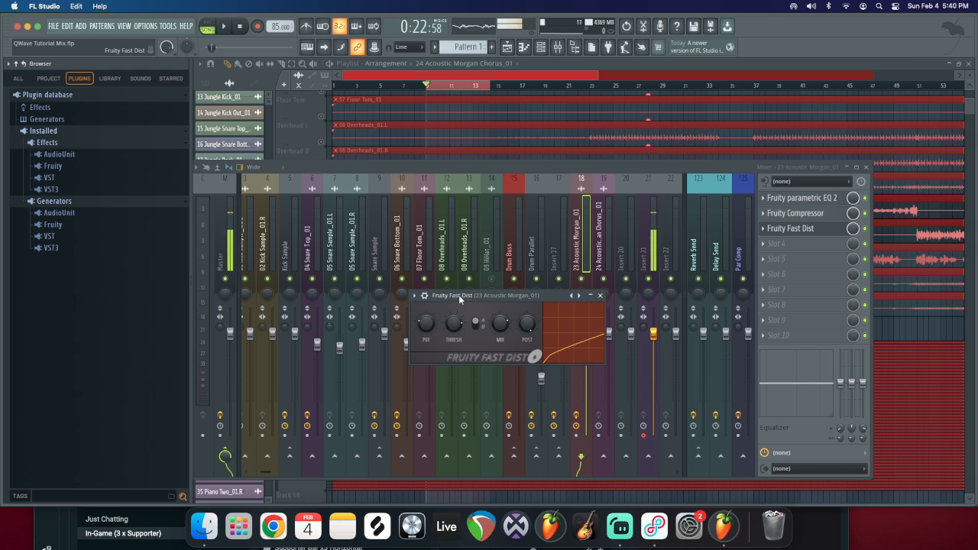
{"action": "left_click_drag", "start_coordinate": [487, 295], "coordinate": [489, 291]}
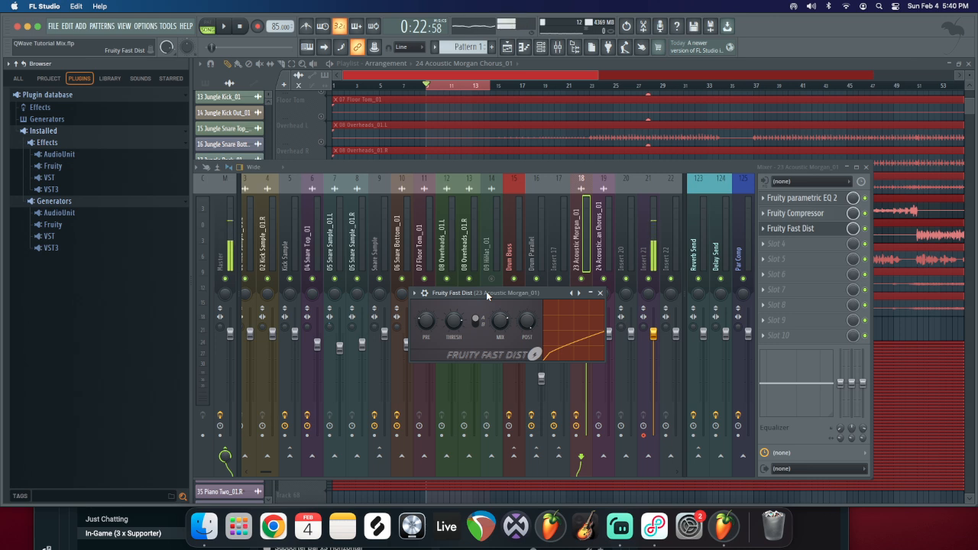
{"action": "left_click", "coordinate": [600, 293]}
Step: Reposition the mixer around the guitar clips and replay the loop to judge the distorted clip 23 guitar
{"action": "left_click_drag", "start_coordinate": [636, 179], "coordinate": [640, 198]}
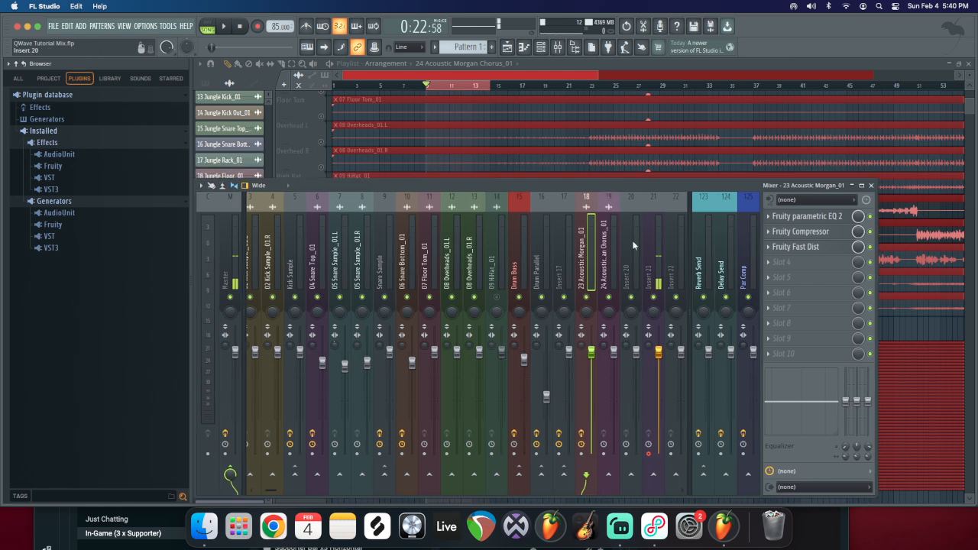
{"action": "left_click_drag", "start_coordinate": [495, 185], "coordinate": [438, 244]}
{"action": "key", "text": "space"}
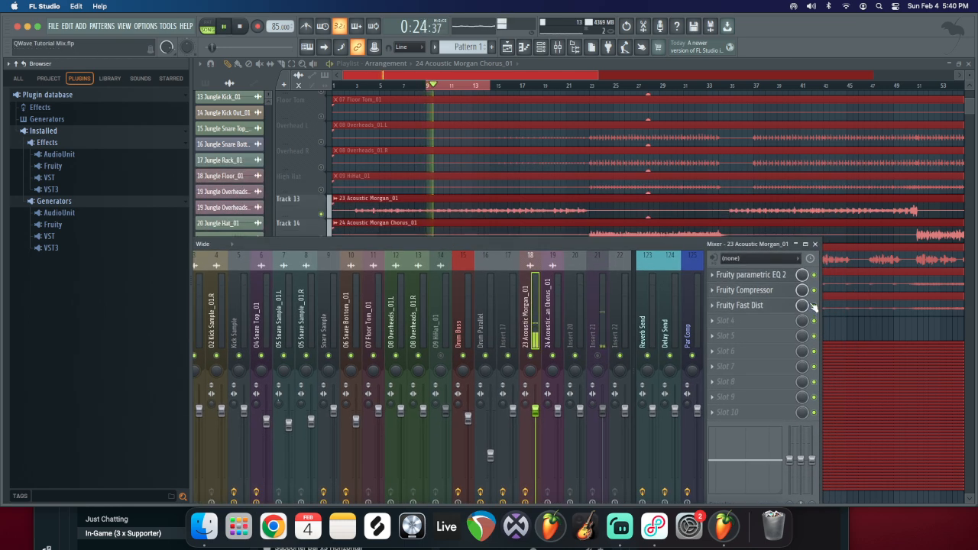
{"action": "left_click_drag", "start_coordinate": [481, 246], "coordinate": [533, 176]}
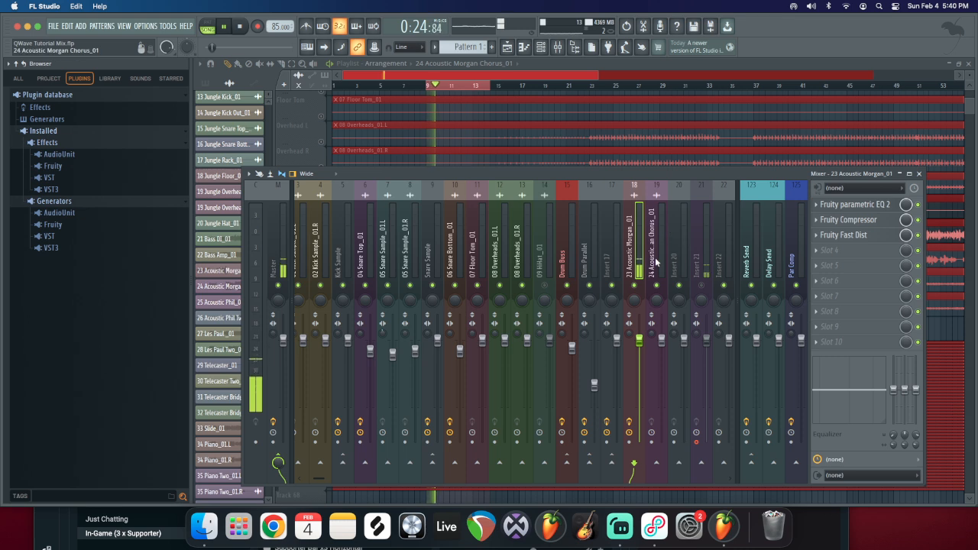
Step: Stop playback, select the 24 Acoustic Morgan Chorus mixer track, and hide the mixer
{"action": "key", "text": "space"}
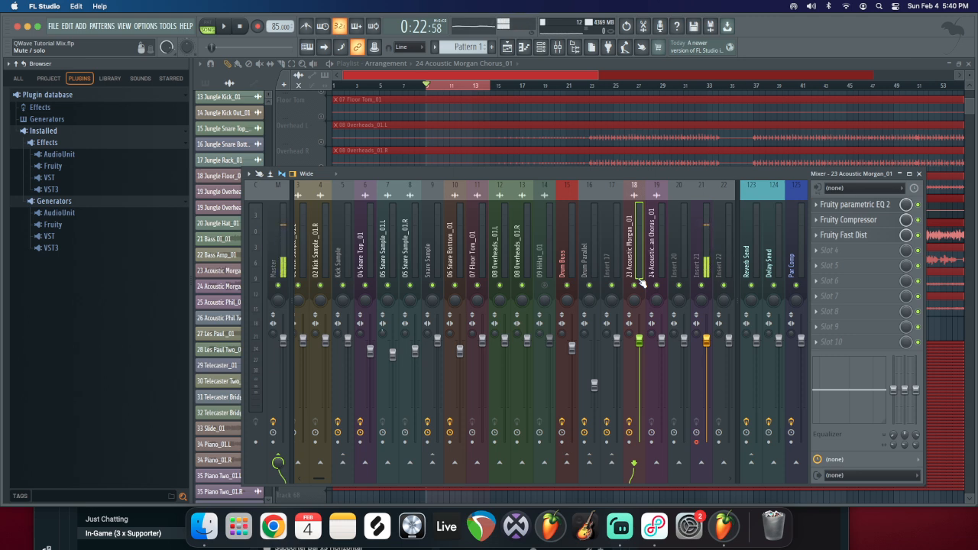
{"action": "left_click", "coordinate": [654, 251]}
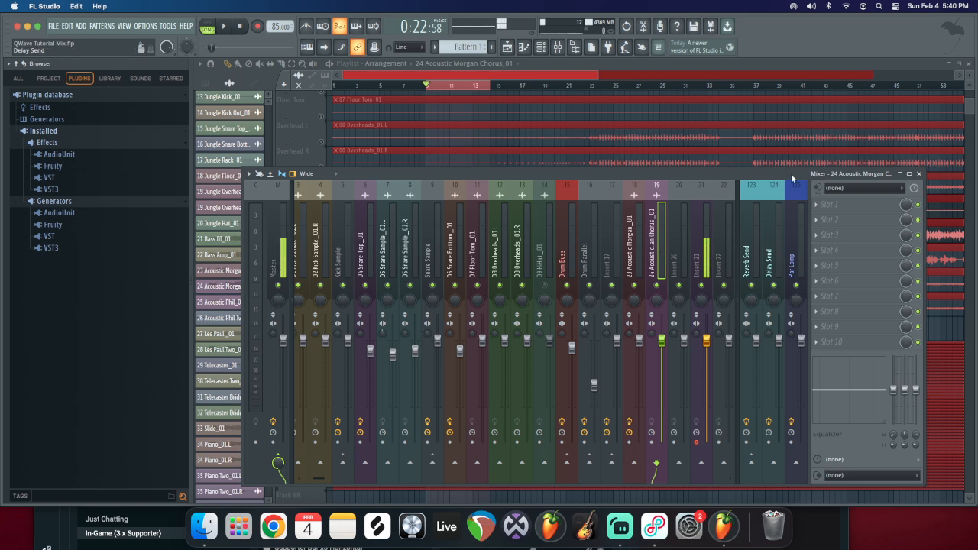
{"action": "left_click", "coordinate": [907, 171]}
Step: Solo the 24 Acoustic Morgan Chorus playlist track and set the loop region over its first chorus, bars 23 to 34
{"action": "double_click", "coordinate": [537, 84]}
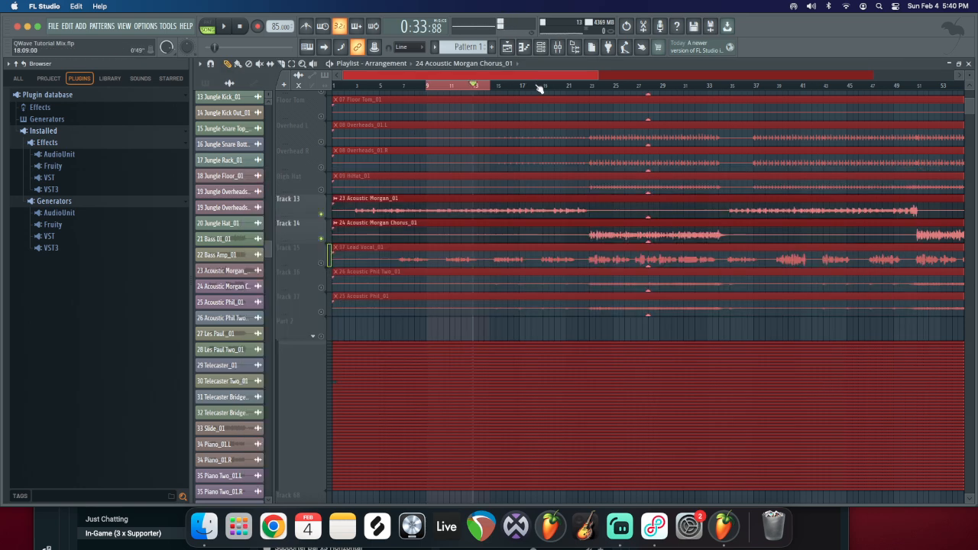
{"action": "scroll", "coordinate": [477, 197], "scroll_direction": "up", "scroll_amount": 2}
{"action": "left_click", "coordinate": [321, 262]}
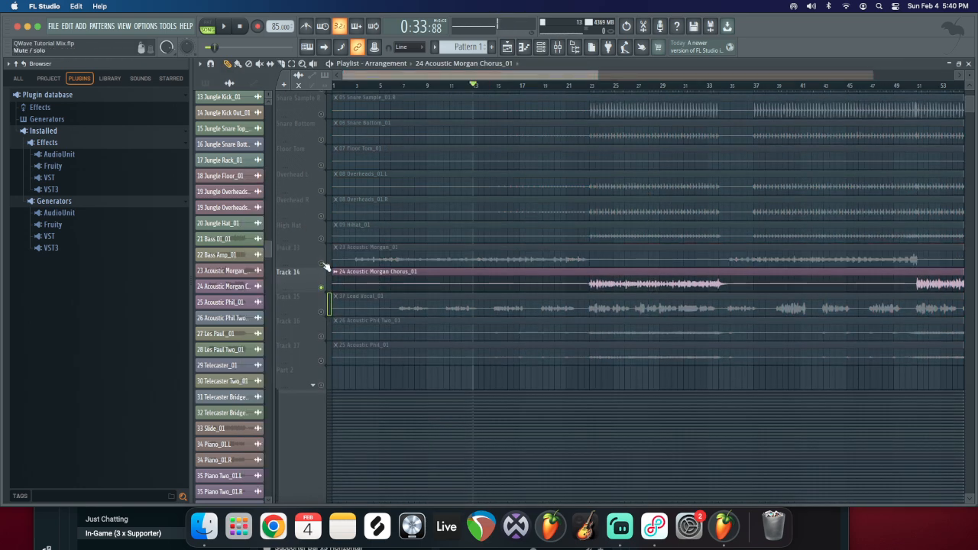
{"action": "left_click_drag", "start_coordinate": [590, 85], "coordinate": [721, 100]}
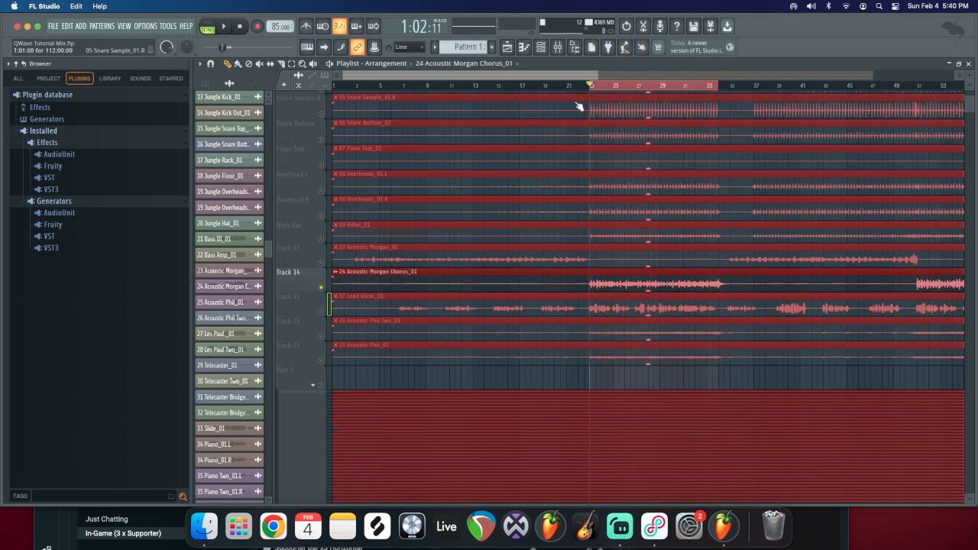
Step: Play the looped chorus guitar with the mixer open to check its level, and stop playback
{"action": "left_click", "coordinate": [588, 270]}
{"action": "key", "text": "space"}
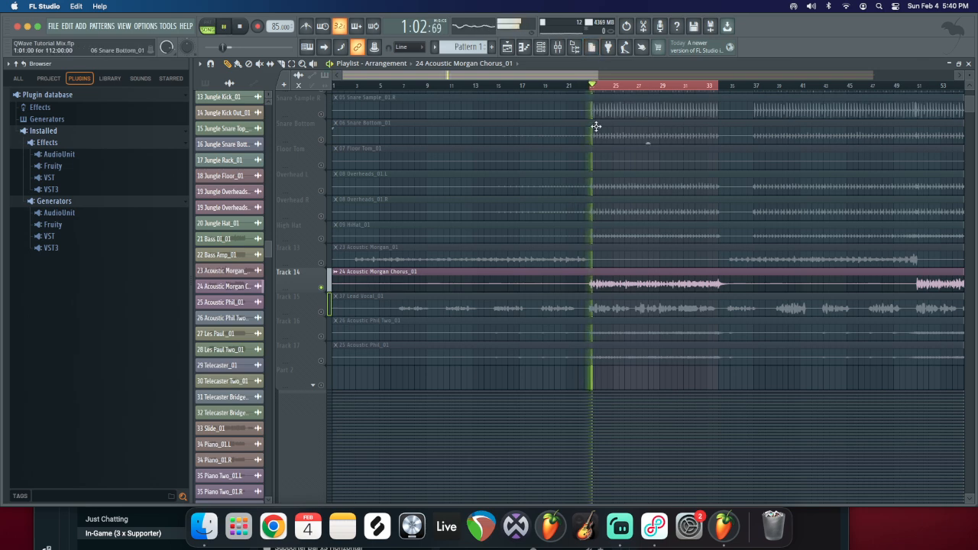
{"action": "left_click", "coordinate": [557, 47]}
{"action": "mouse_move", "coordinate": [628, 173]}
{"action": "left_mouse_down"}
{"action": "mouse_move", "coordinate": [573, 176]}
{"action": "mouse_move", "coordinate": [614, 170]}
{"action": "left_mouse_up"}
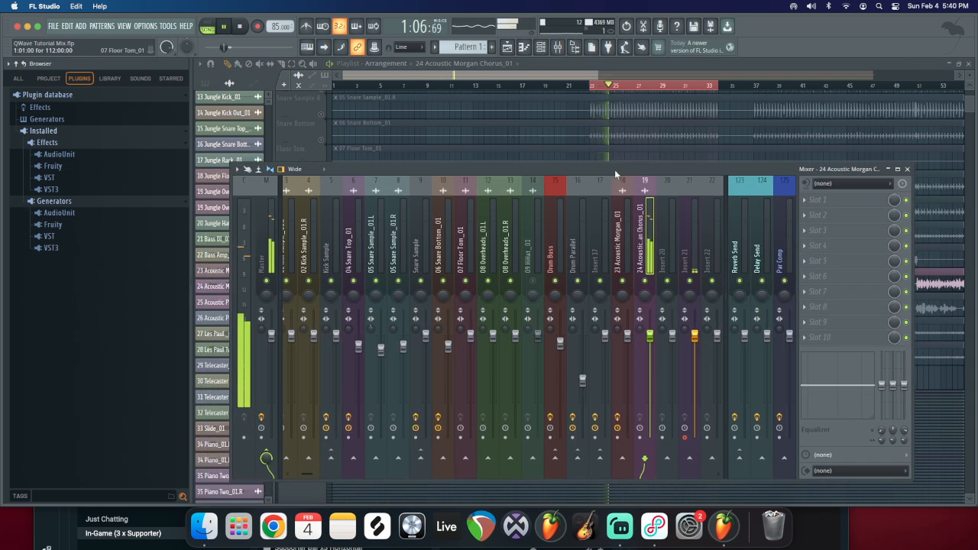
{"action": "key", "text": "space"}
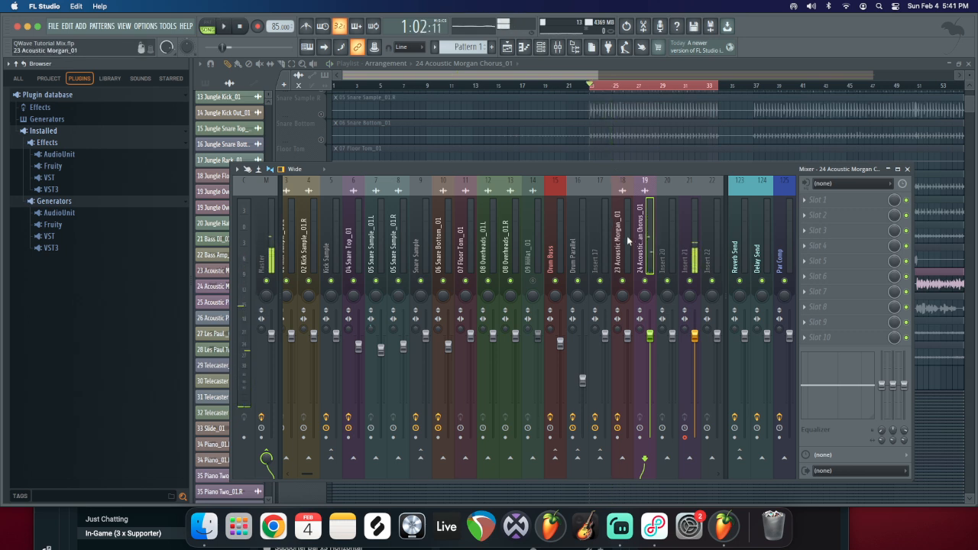
Step: Lower Insert 17, 23 Acoustic Morgan and 24 Acoustic Morgan Chorus together to -3.0 dB
{"action": "left_click", "coordinate": [631, 246], "text": "shift+super"}
{"action": "left_click", "coordinate": [599, 247], "text": "shift+super"}
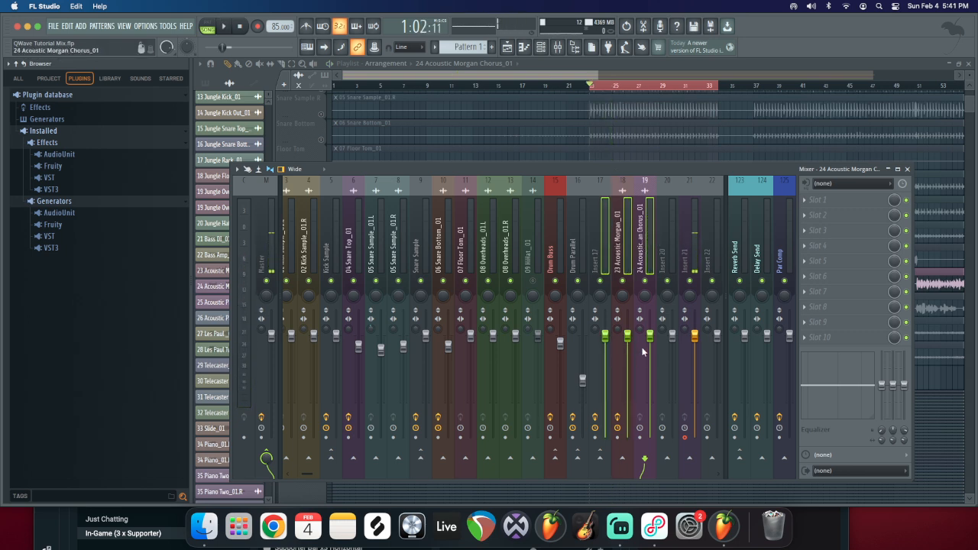
{"action": "left_click_drag", "start_coordinate": [627, 334], "coordinate": [627, 348]}
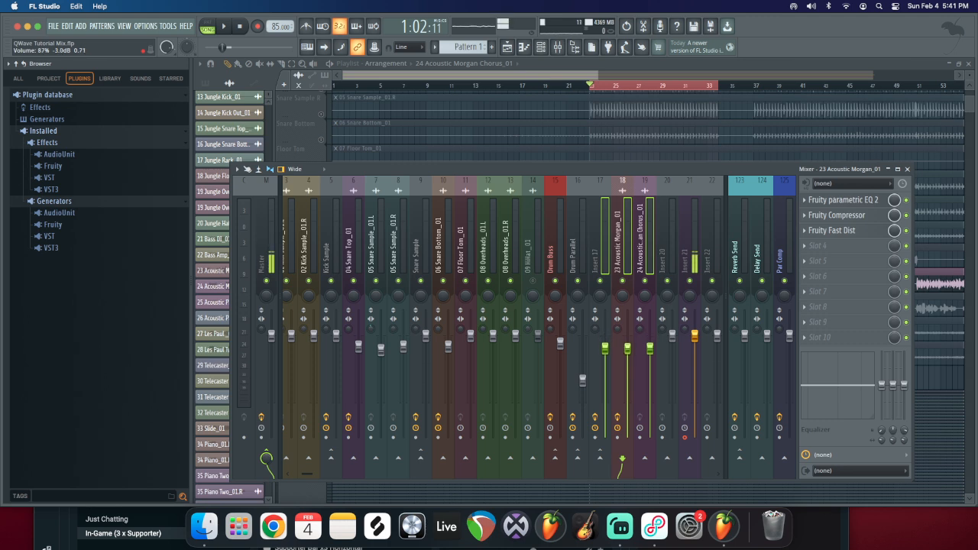
Step: Lower all drum channels from 03 Kick Out to 09 HiHat together, bringing 03 Kick Out to -3.0 dB
{"action": "left_click", "coordinate": [531, 254]}
{"action": "left_click_drag", "start_coordinate": [310, 473], "coordinate": [294, 473]}
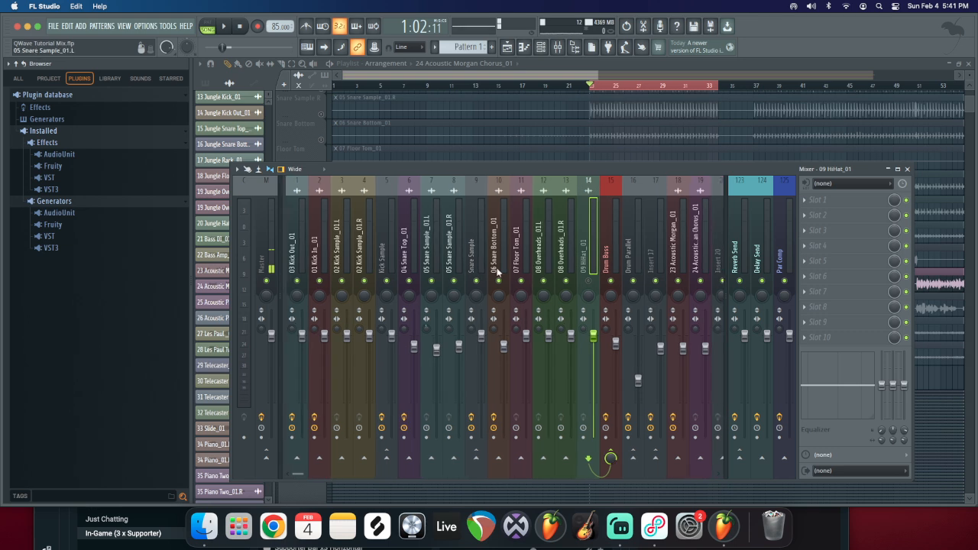
{"action": "left_click_drag", "start_coordinate": [585, 230], "coordinate": [262, 230]}
{"action": "left_click_drag", "start_coordinate": [299, 335], "coordinate": [298, 349]}
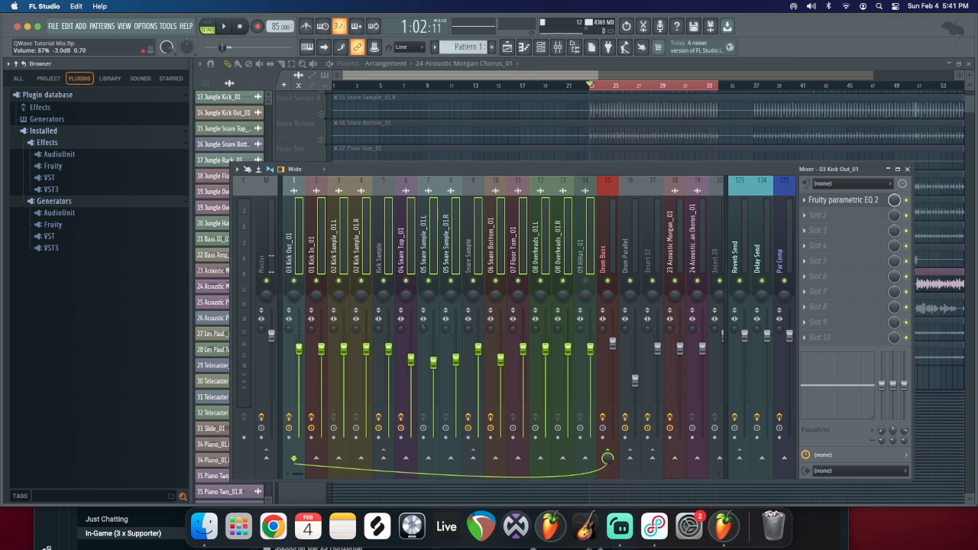
Step: Select the 24 Acoustic Morgan Chorus mixer track and audition it at its reduced level
{"action": "left_click", "coordinate": [693, 234]}
{"action": "left_click_drag", "start_coordinate": [301, 473], "coordinate": [335, 468]}
{"action": "key", "text": "space"}
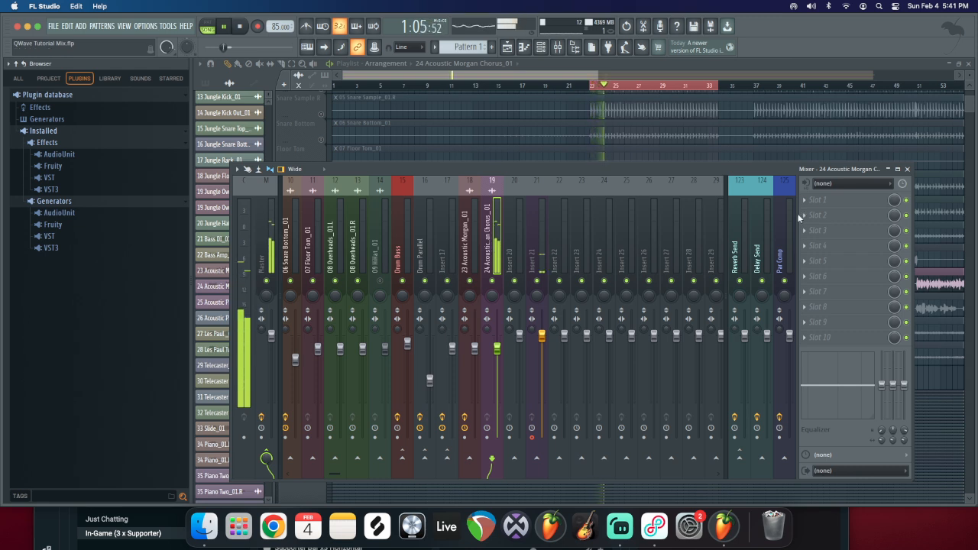
{"action": "key", "text": "space"}
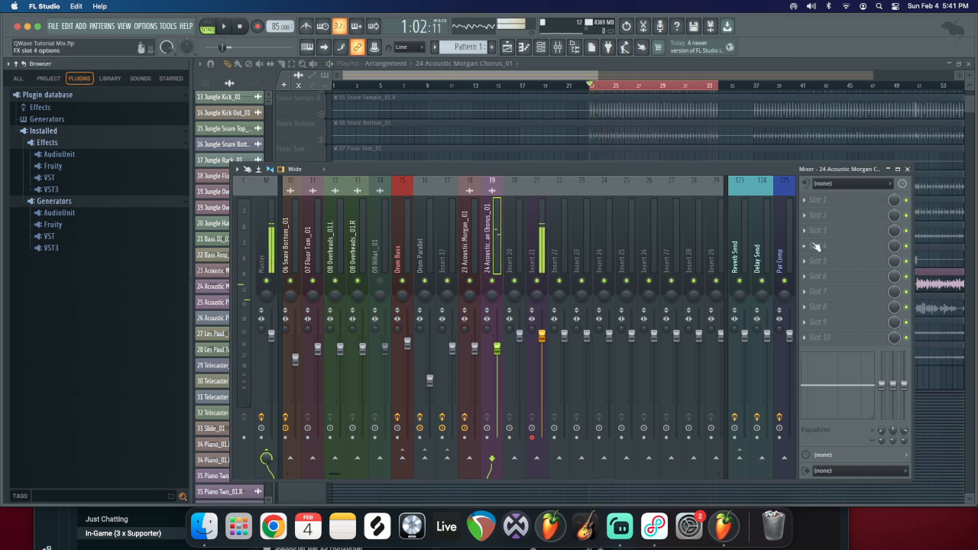
{"action": "left_click", "coordinate": [477, 238]}
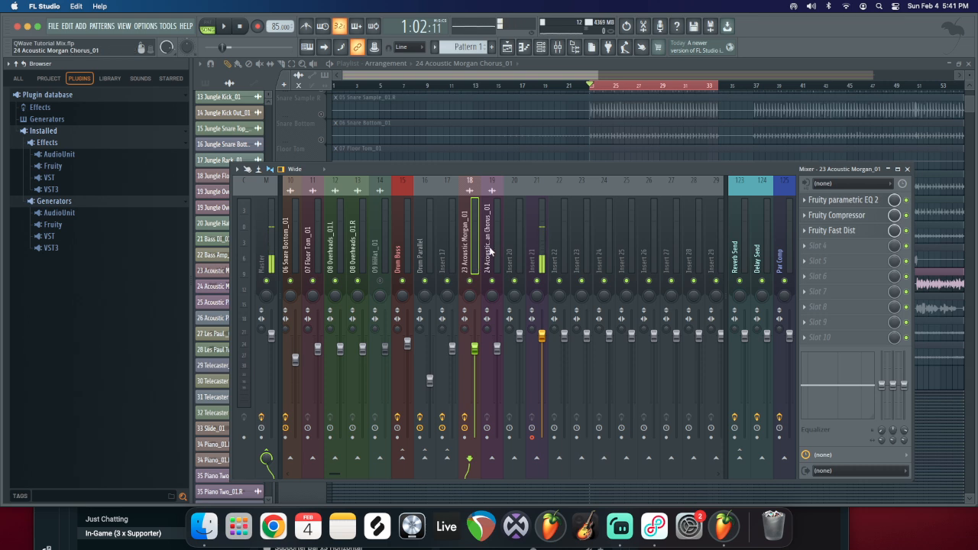
{"action": "left_click", "coordinate": [489, 252]}
{"action": "left_click", "coordinate": [516, 239]}
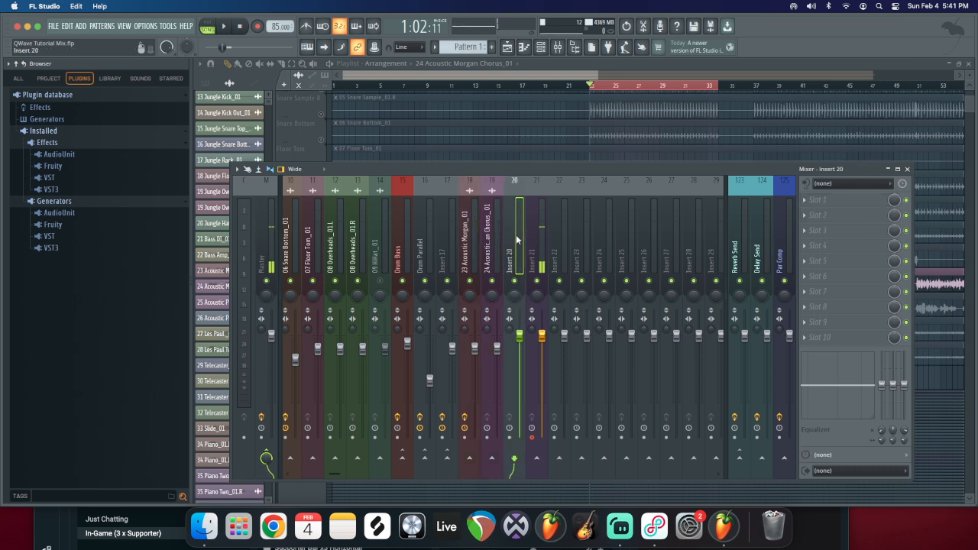
{"action": "left_click", "coordinate": [563, 232]}
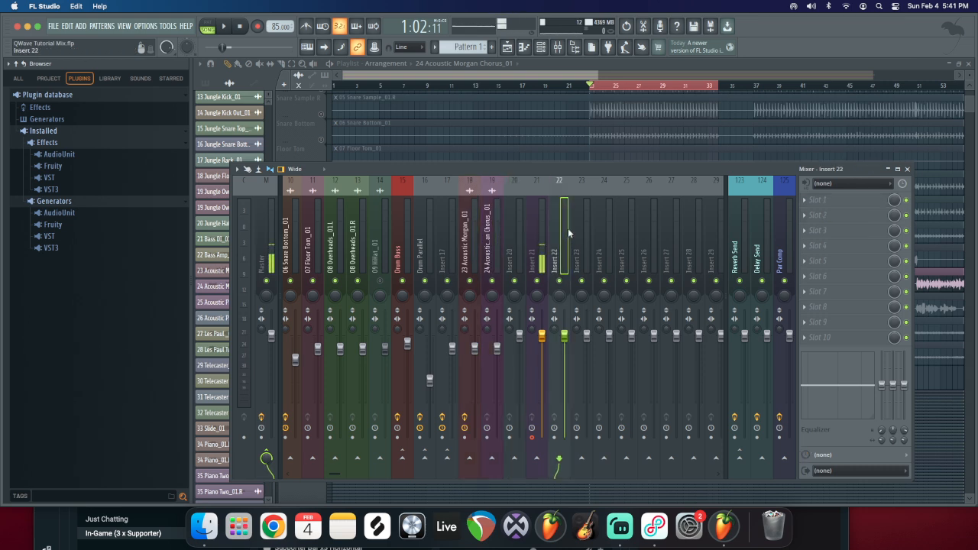
{"action": "left_click", "coordinate": [576, 221]}
{"action": "left_click", "coordinate": [487, 236]}
Step: Copy the Fruity Parametric EQ 2 with its settings from 23 Acoustic Morgan onto the 24 Acoustic Morgan Chorus mixer track
{"action": "left_click", "coordinate": [470, 233]}
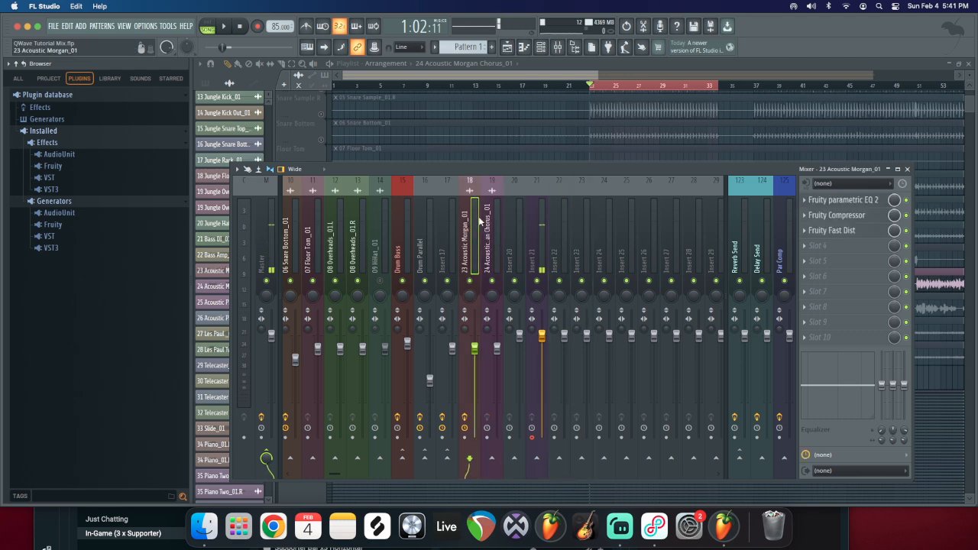
{"action": "left_click", "coordinate": [806, 202]}
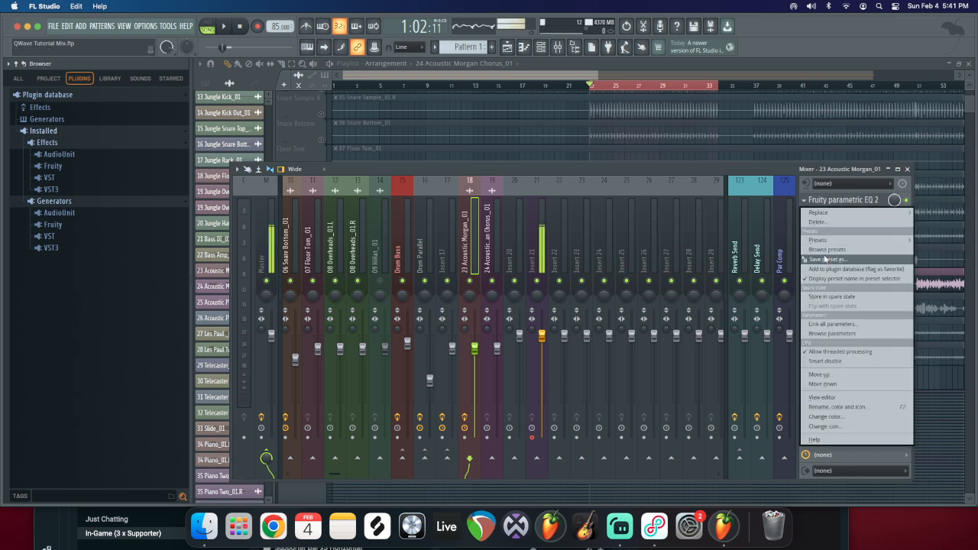
{"action": "left_click", "coordinate": [863, 260]}
{"action": "left_click_drag", "start_coordinate": [825, 258], "coordinate": [489, 220]}
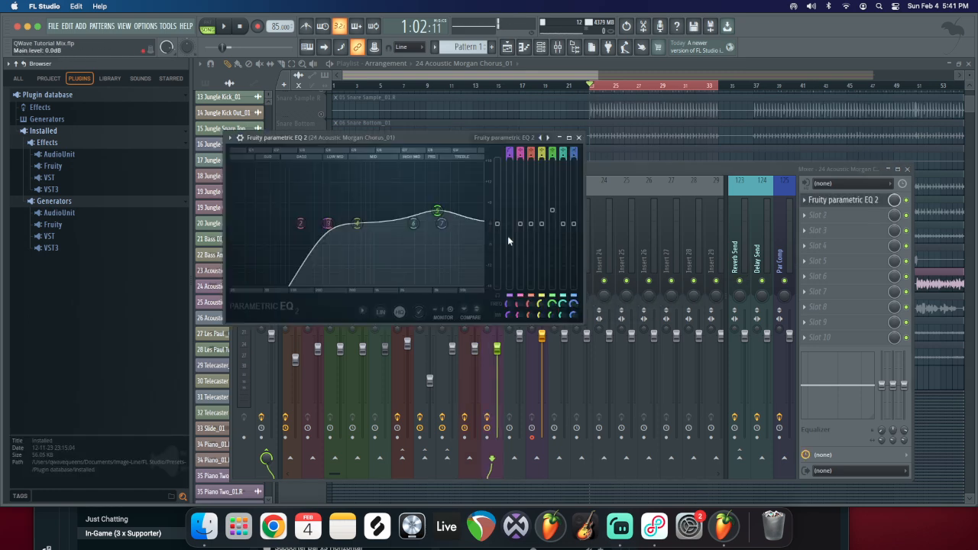
{"action": "left_click_drag", "start_coordinate": [405, 136], "coordinate": [628, 283]}
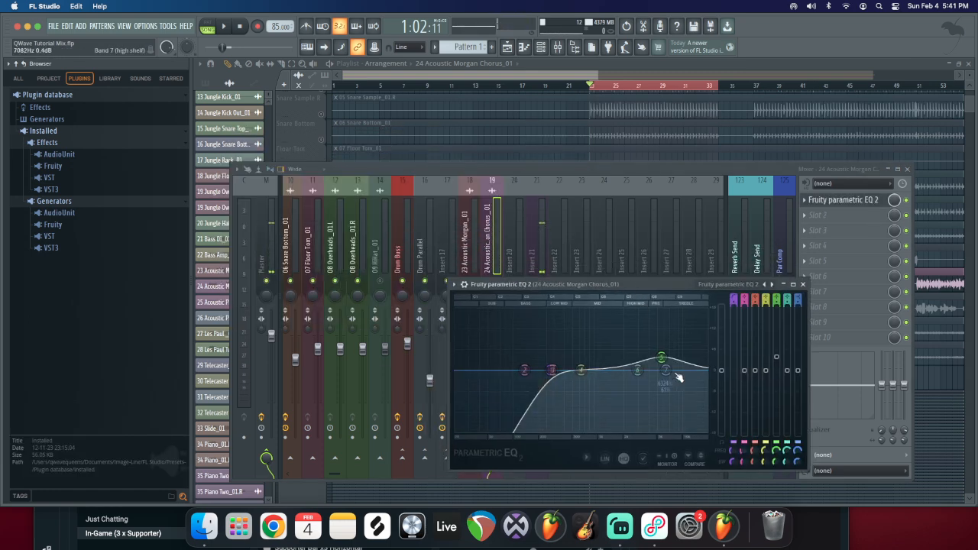
Step: View the Fruity Parametric EQ 2 curve on 23 Acoustic Morgan for comparison and close it
{"action": "left_click", "coordinate": [471, 233]}
{"action": "left_click", "coordinate": [840, 199]}
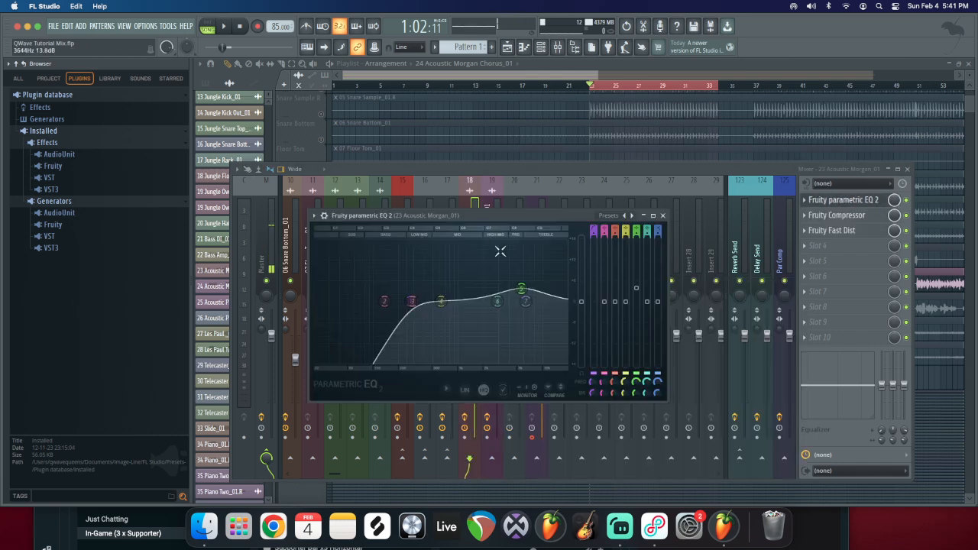
{"action": "left_click_drag", "start_coordinate": [467, 219], "coordinate": [353, 219]}
{"action": "left_click", "coordinate": [541, 218]}
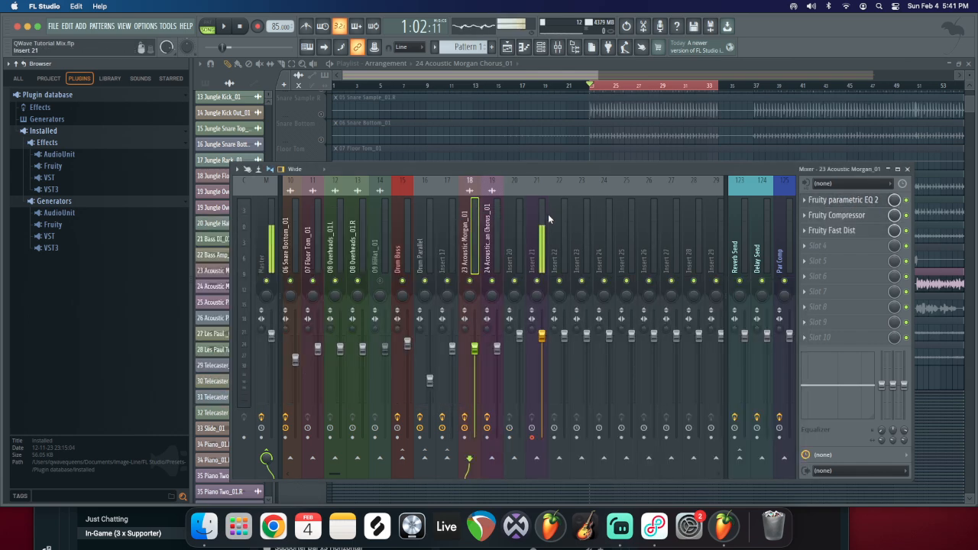
Step: Open the Parametric EQ 2 on 24 Acoustic Morgan Chorus and slightly lower the band 1 high-pass frequency
{"action": "left_click", "coordinate": [489, 237]}
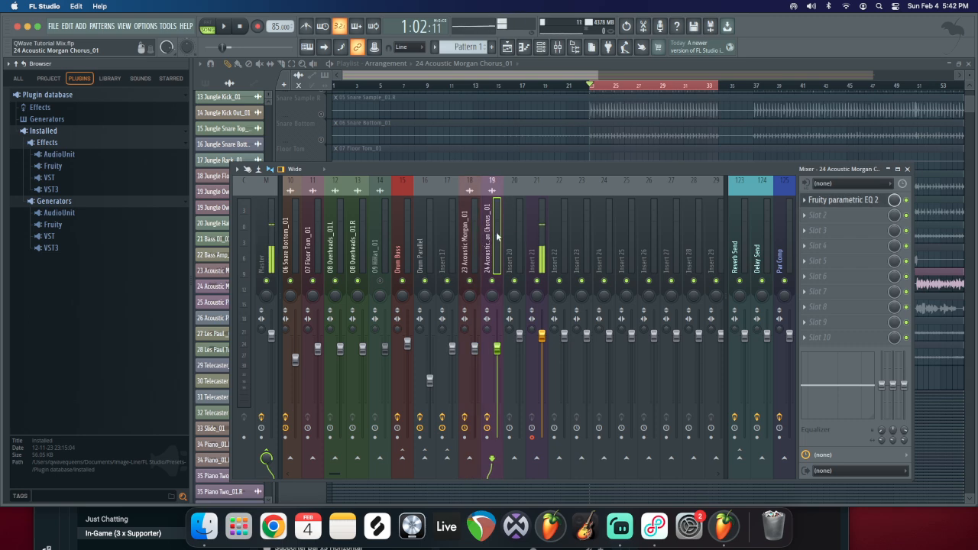
{"action": "left_click", "coordinate": [840, 199]}
{"action": "left_click_drag", "start_coordinate": [555, 284], "coordinate": [601, 282]}
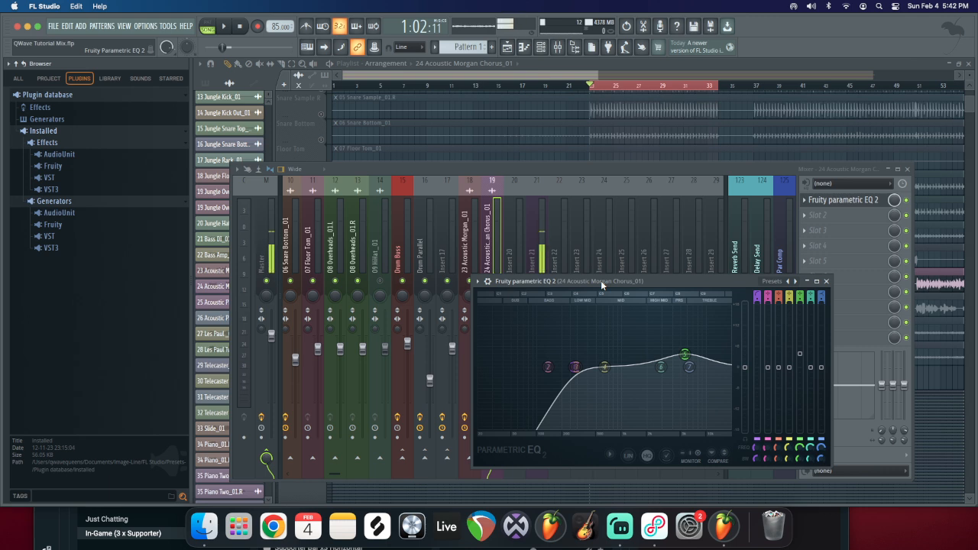
{"action": "left_click_drag", "start_coordinate": [602, 284], "coordinate": [521, 289]}
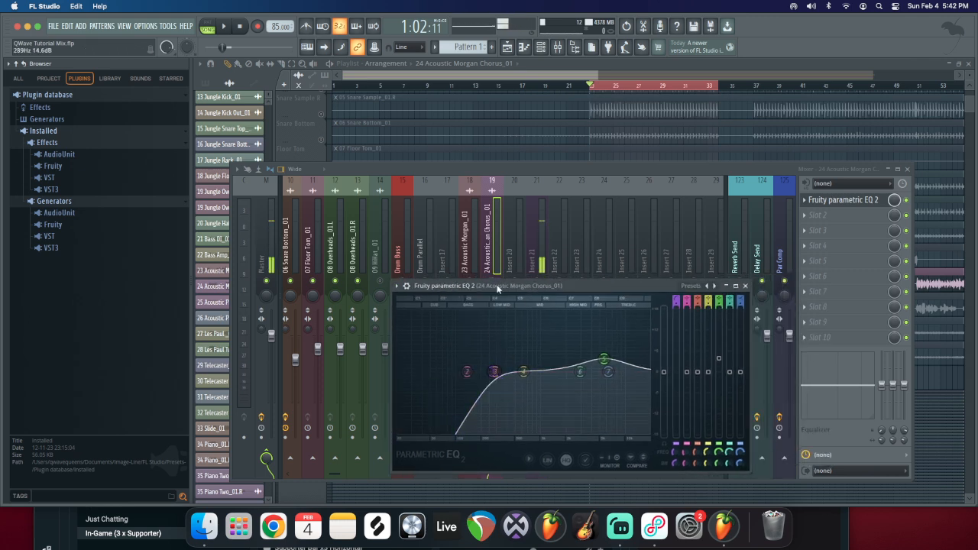
{"action": "left_click_drag", "start_coordinate": [675, 451], "coordinate": [676, 459]}
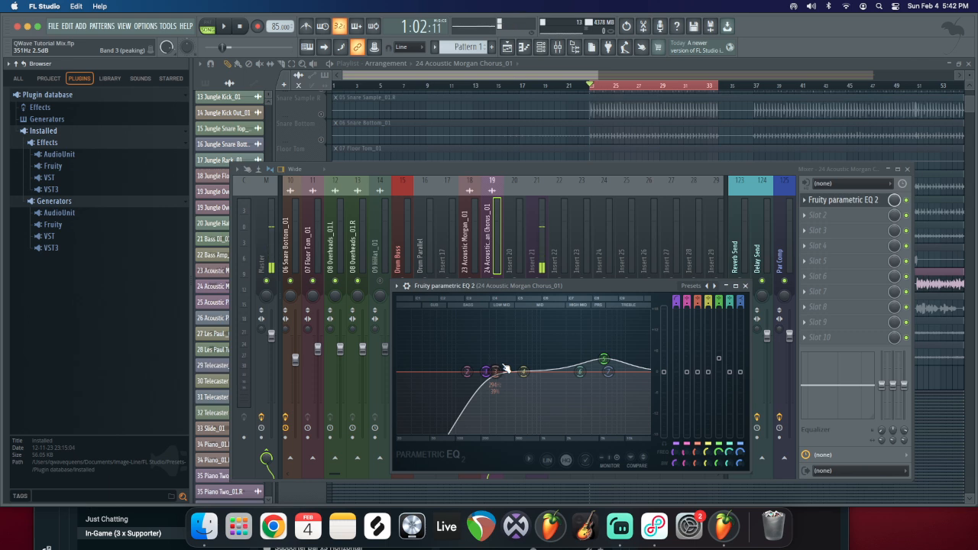
{"action": "scroll", "coordinate": [493, 379], "scroll_direction": "down", "scroll_amount": 2}
{"action": "left_click_drag", "start_coordinate": [493, 379], "coordinate": [491, 374]}
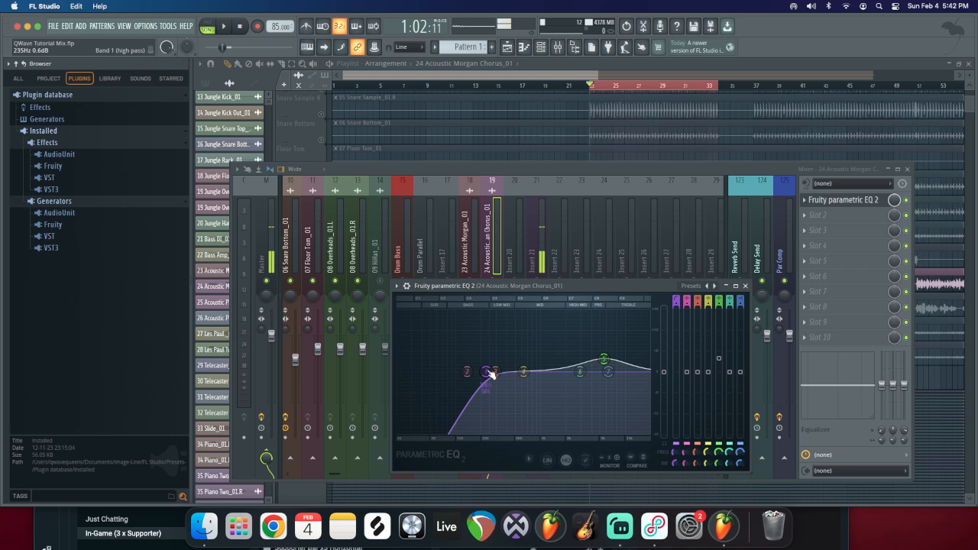
{"action": "left_click", "coordinate": [555, 169]}
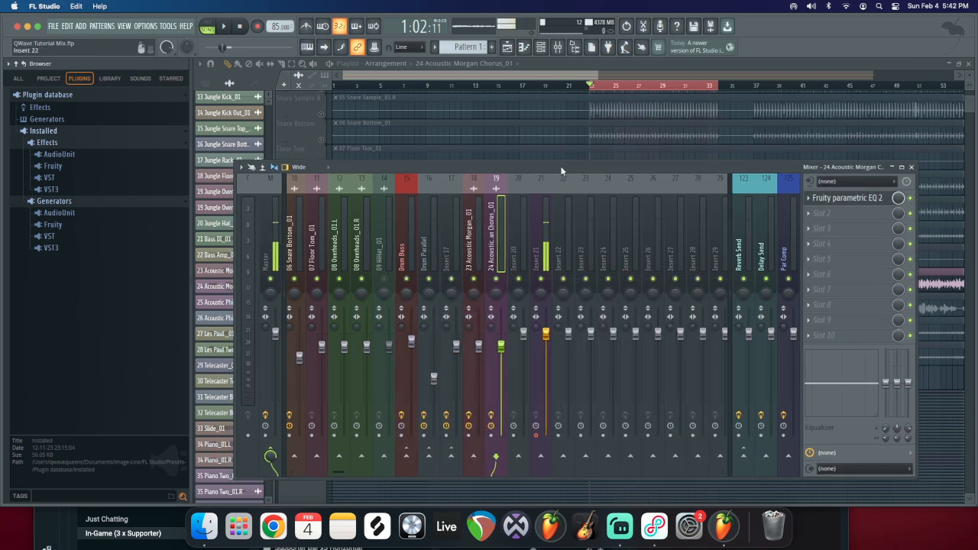
{"action": "left_click", "coordinate": [846, 197]}
{"action": "left_click_drag", "start_coordinate": [532, 286], "coordinate": [457, 292]}
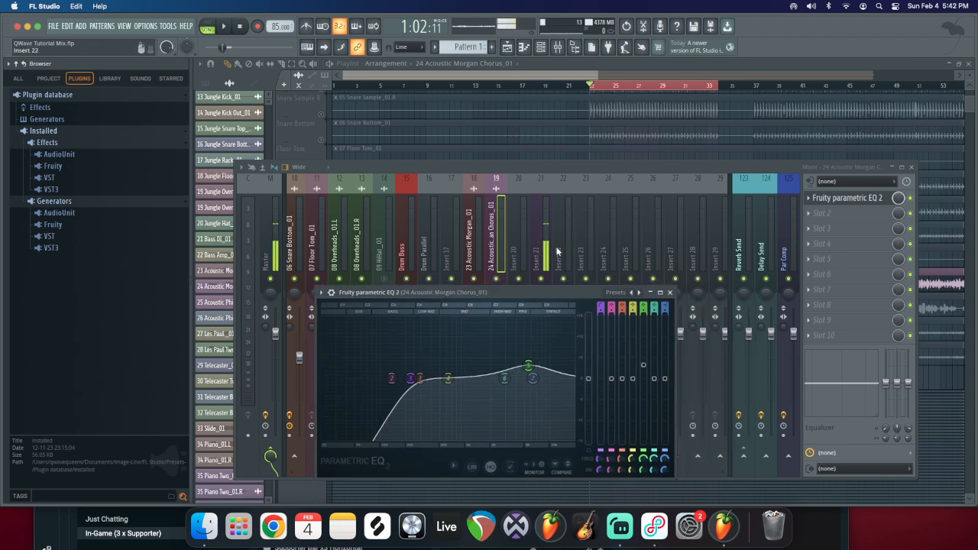
{"action": "left_click_drag", "start_coordinate": [452, 295], "coordinate": [458, 276]}
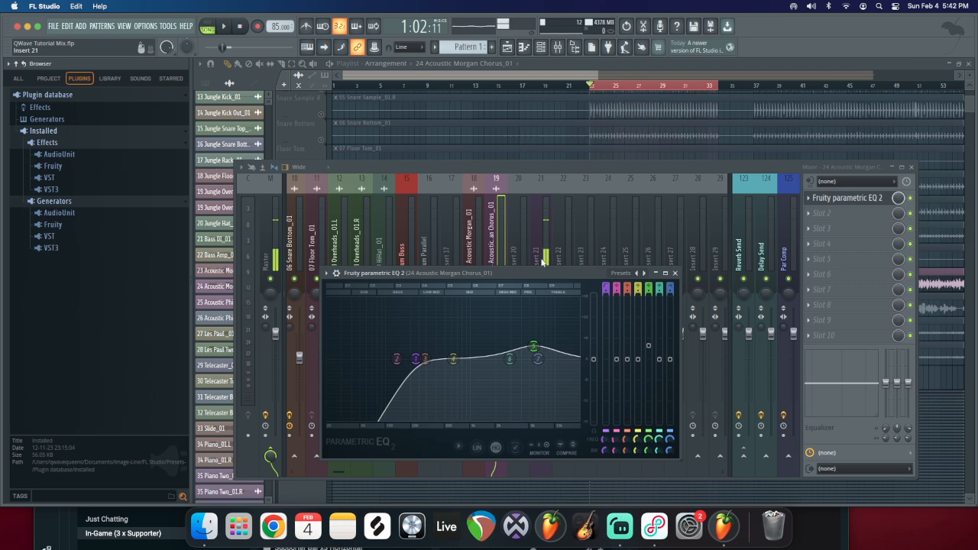
{"action": "left_click_drag", "start_coordinate": [529, 275], "coordinate": [533, 292]}
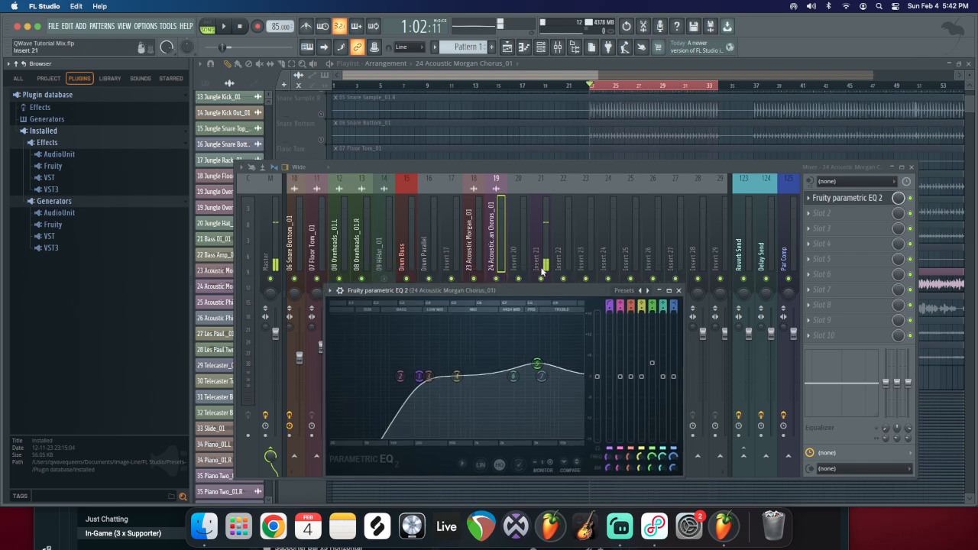
Step: Play the chorus guitar with its Parametric EQ 2 open and lower the band 1 high-pass cutoff to about 193 Hz
{"action": "left_click", "coordinate": [678, 290]}
{"action": "left_click", "coordinate": [846, 200]}
{"action": "left_click_drag", "start_coordinate": [424, 290], "coordinate": [451, 271]}
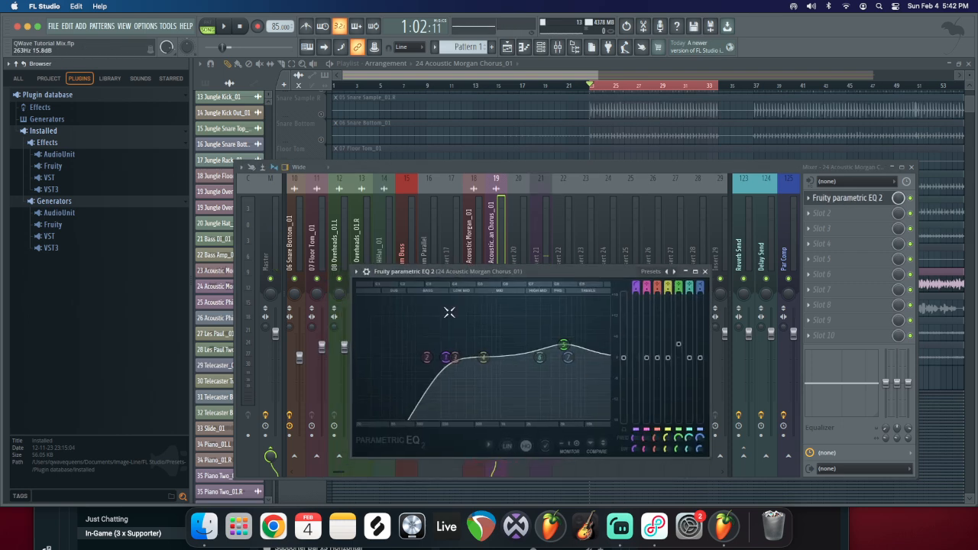
{"action": "key", "text": "space"}
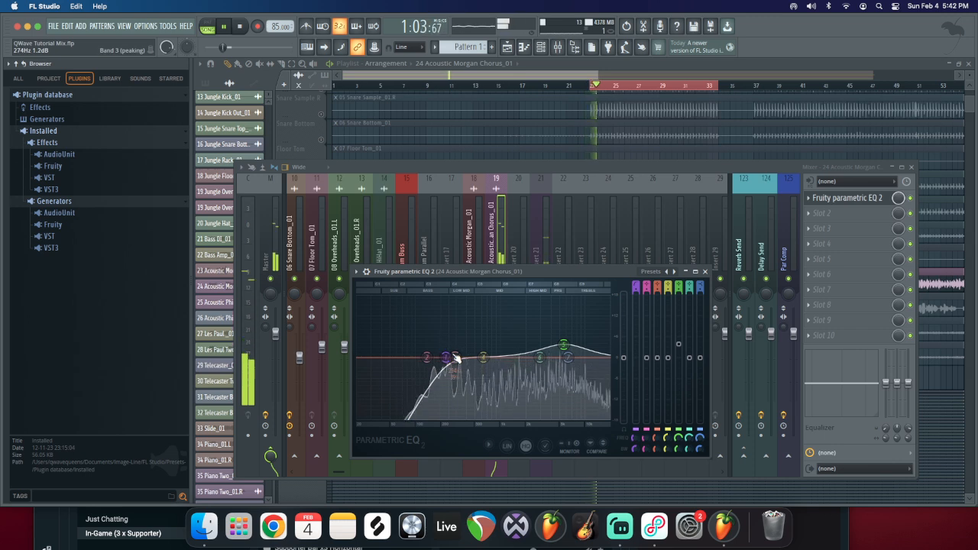
{"action": "mouse_move", "coordinate": [446, 357]}
{"action": "left_mouse_down"}
{"action": "mouse_move", "coordinate": [455, 357]}
{"action": "mouse_move", "coordinate": [421, 364]}
{"action": "mouse_move", "coordinate": [447, 357]}
{"action": "left_mouse_up"}
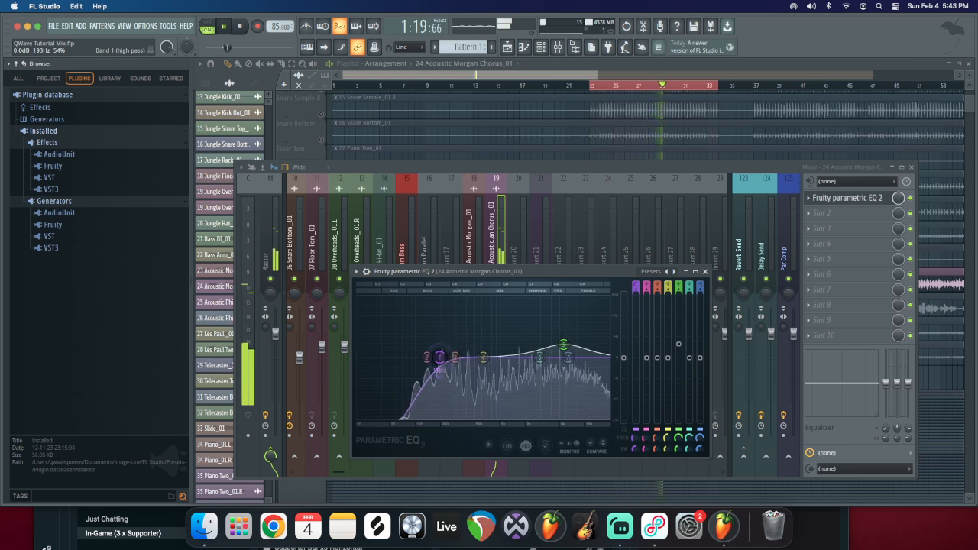
Step: View the Fruity Parametric EQ 2 curve on 23 Acoustic Morgan for reference and return to the 24 Acoustic Morgan Chorus track
{"action": "left_click", "coordinate": [475, 246]}
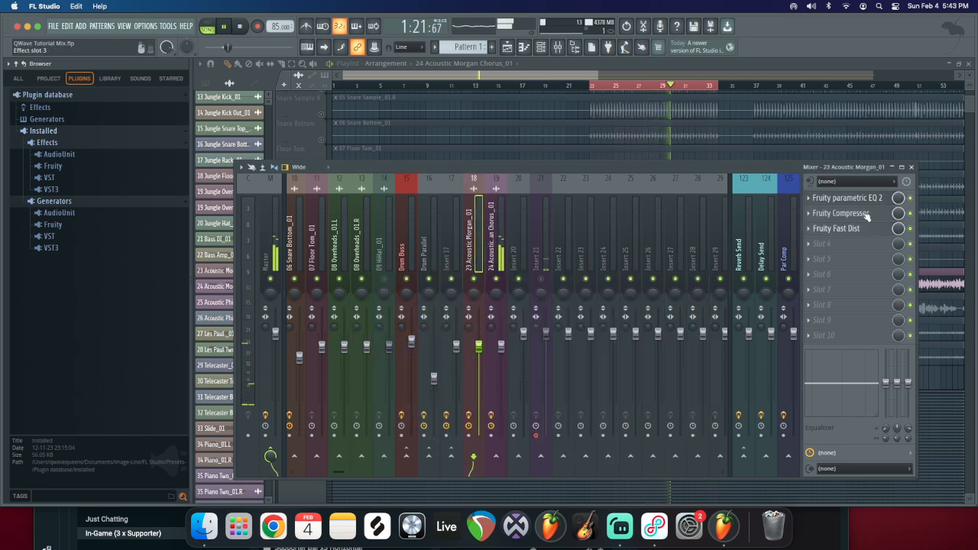
{"action": "left_click", "coordinate": [870, 200]}
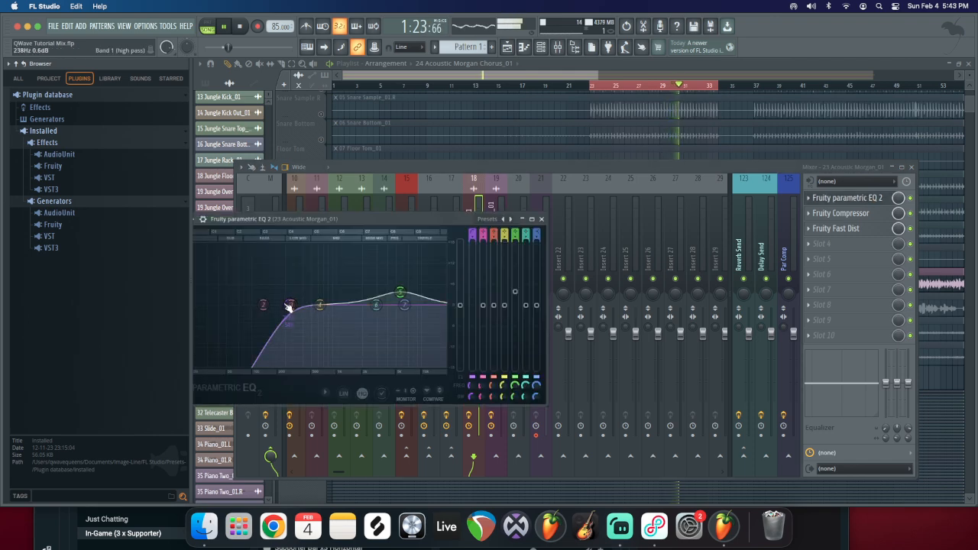
{"action": "left_click", "coordinate": [495, 197]}
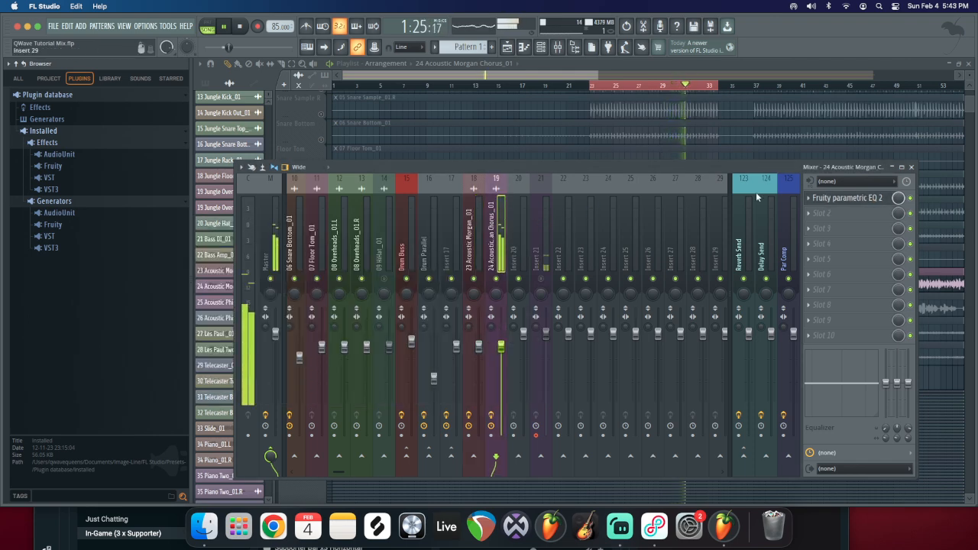
Step: On the chorus guitar's EQ, sweep a band 5 boost and raise the band 7 high shelf to about 4.8 dB at 6115 Hz
{"action": "left_click", "coordinate": [846, 198]}
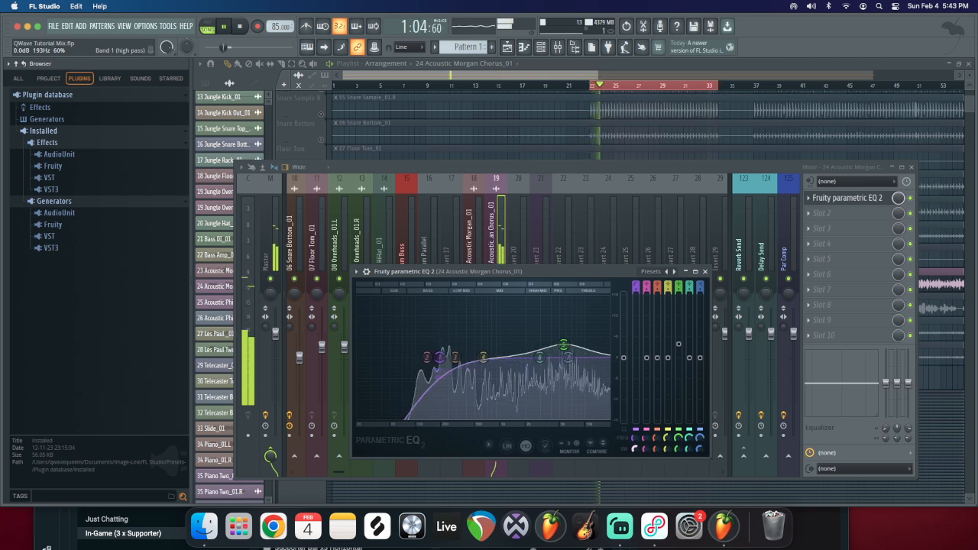
{"action": "left_click_drag", "start_coordinate": [564, 345], "coordinate": [581, 323]}
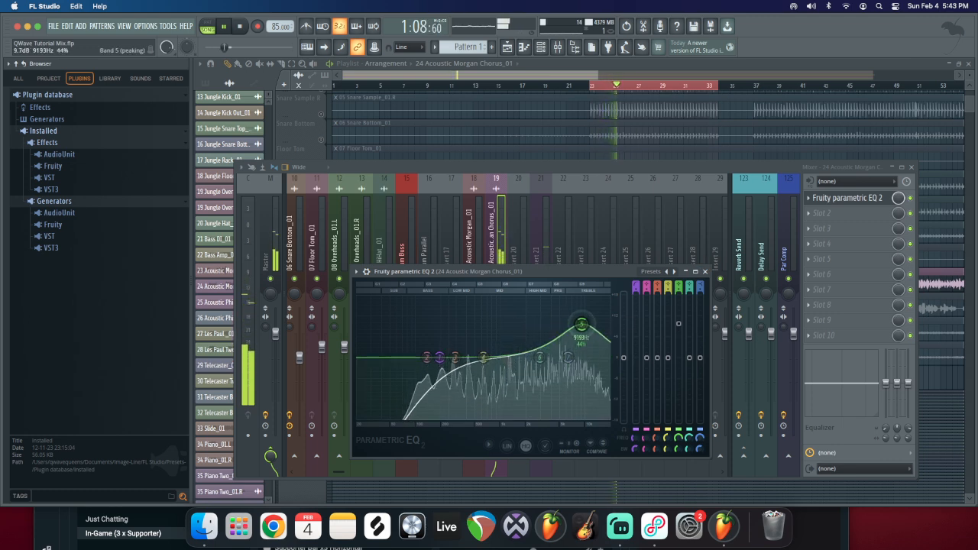
{"action": "left_click_drag", "start_coordinate": [568, 356], "coordinate": [566, 338]}
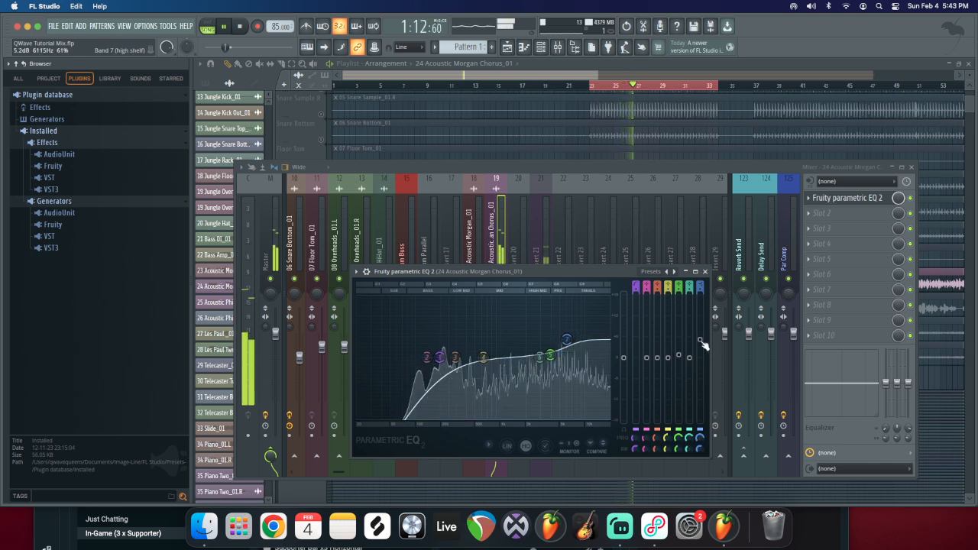
{"action": "left_click_drag", "start_coordinate": [699, 343], "coordinate": [699, 345]}
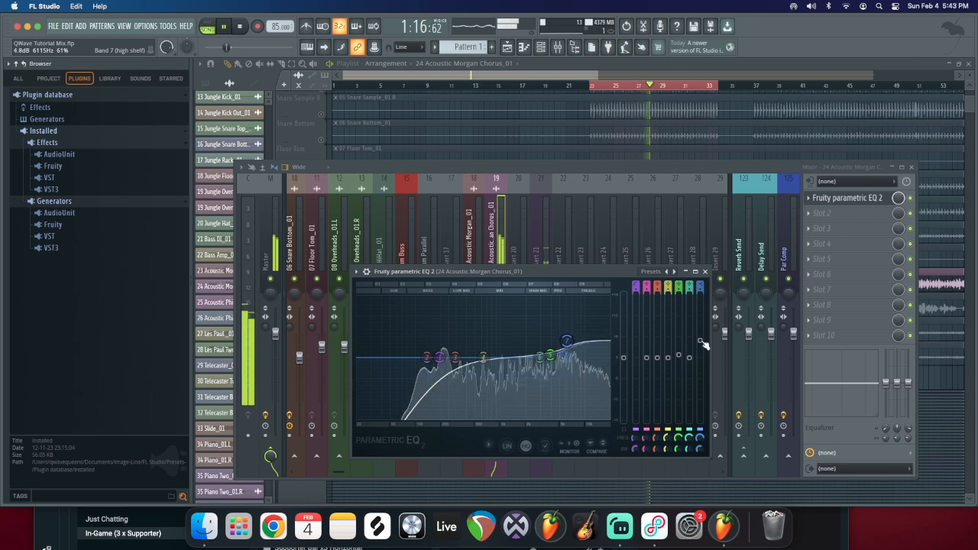
{"action": "left_click", "coordinate": [704, 272]}
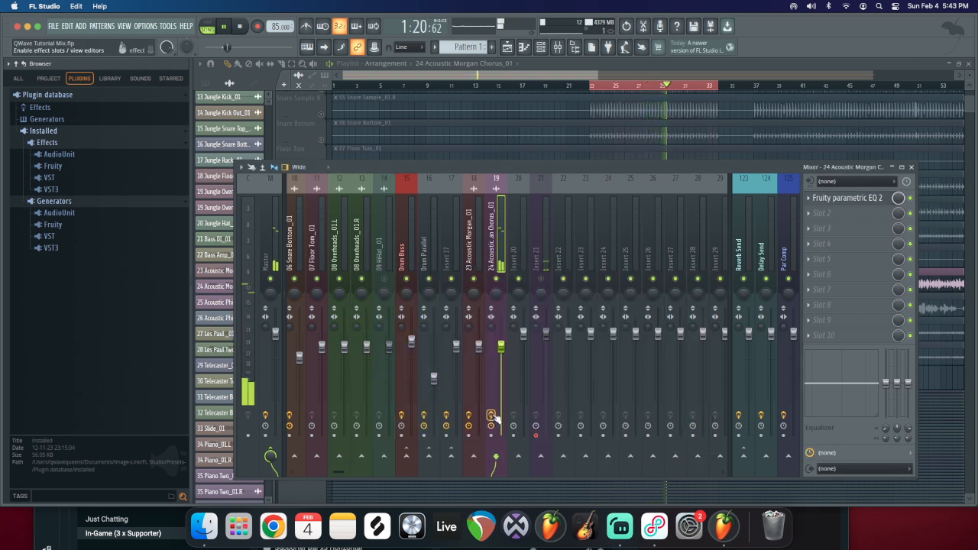
Step: Toggle the chorus track's effects to compare, shift EQ bands 3 and 4 lower in frequency, slightly reduce the band 7 shelf, and stop playback
{"action": "left_click", "coordinate": [491, 416]}
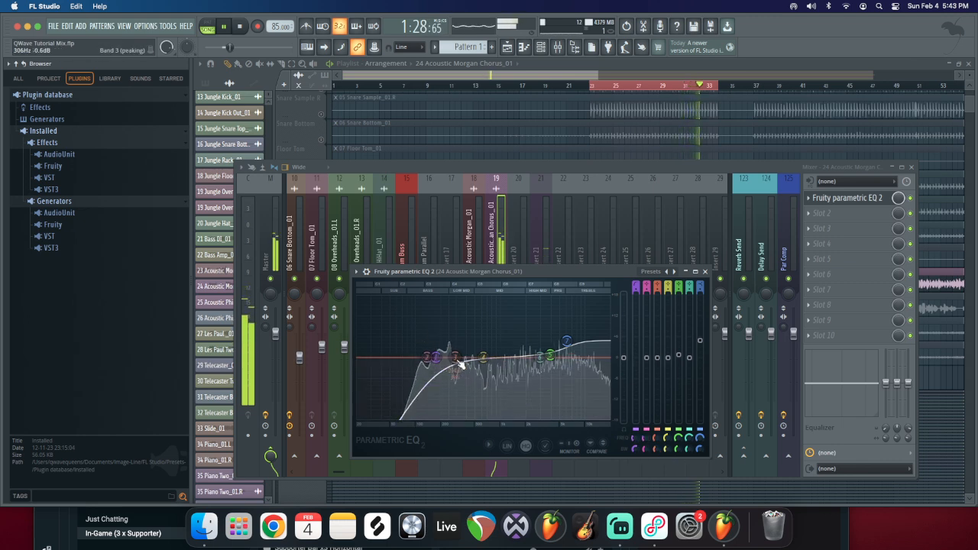
{"action": "left_click_drag", "start_coordinate": [433, 336], "coordinate": [472, 355]}
{"action": "left_click_drag", "start_coordinate": [568, 342], "coordinate": [566, 344]}
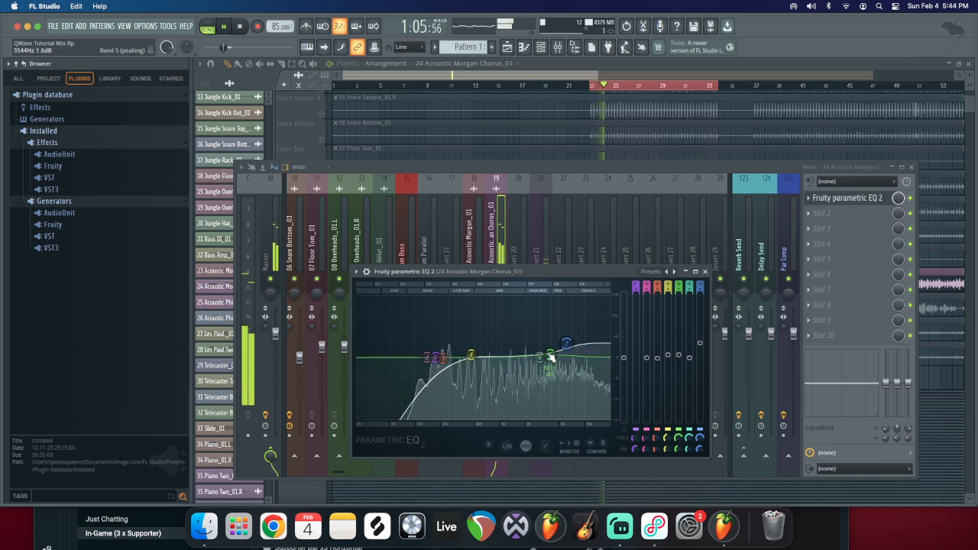
{"action": "left_click", "coordinate": [881, 200]}
{"action": "key", "text": "space"}
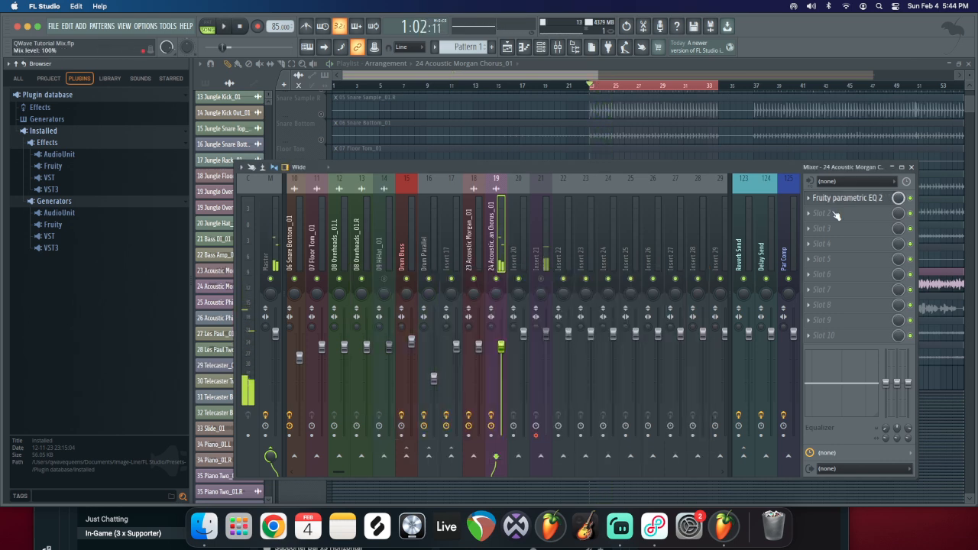
Step: Unmute Insert 21, return band 5 of the chorus guitar's EQ to flat, and fine-tune the band 1 high-pass bandwidth
{"action": "left_click", "coordinate": [541, 278]}
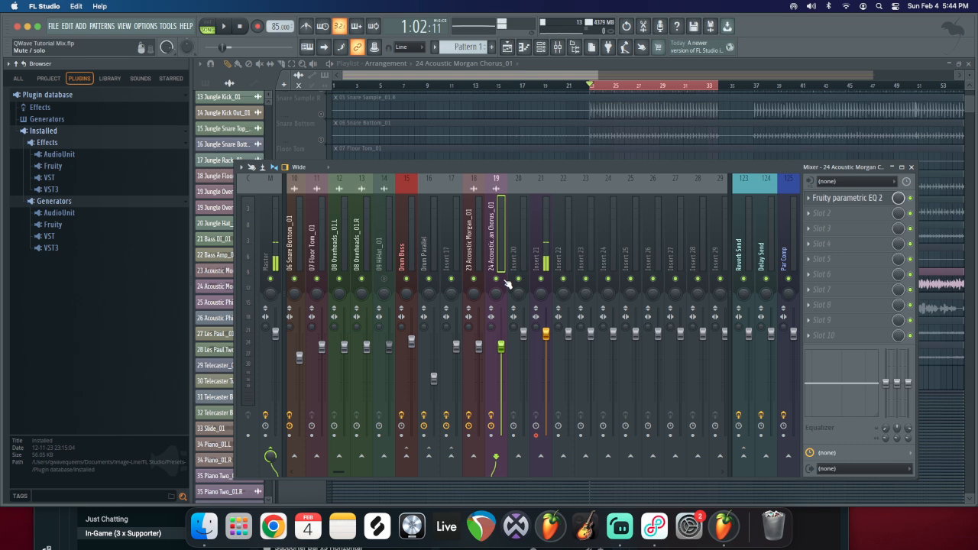
{"action": "left_click", "coordinate": [848, 198]}
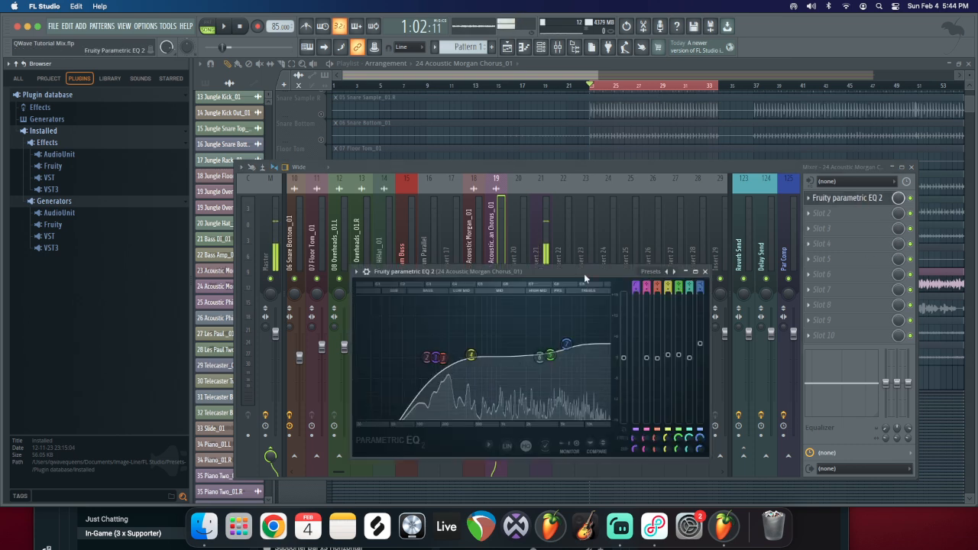
{"action": "mouse_move", "coordinate": [549, 356]}
{"action": "left_mouse_down"}
{"action": "mouse_move", "coordinate": [542, 338]}
{"action": "mouse_move", "coordinate": [507, 316]}
{"action": "mouse_move", "coordinate": [549, 357]}
{"action": "left_mouse_up"}
{"action": "right_click", "coordinate": [549, 357]}
{"action": "left_click", "coordinate": [561, 370]}
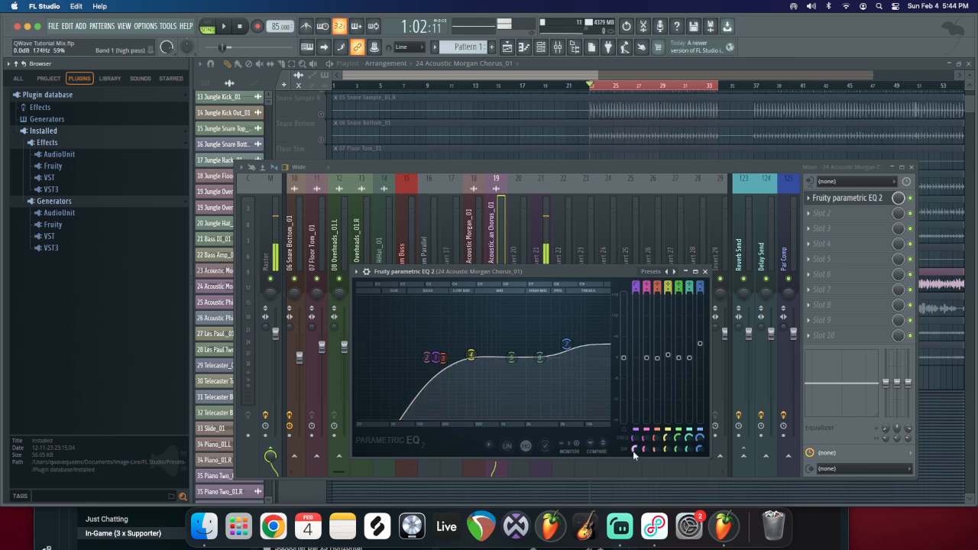
{"action": "left_click_drag", "start_coordinate": [635, 441], "coordinate": [635, 451]}
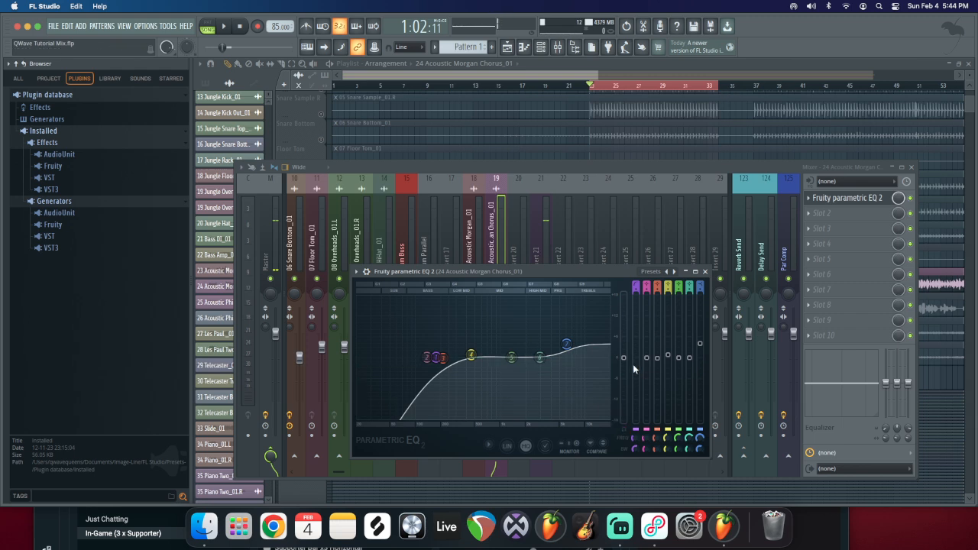
{"action": "left_click", "coordinate": [704, 271]}
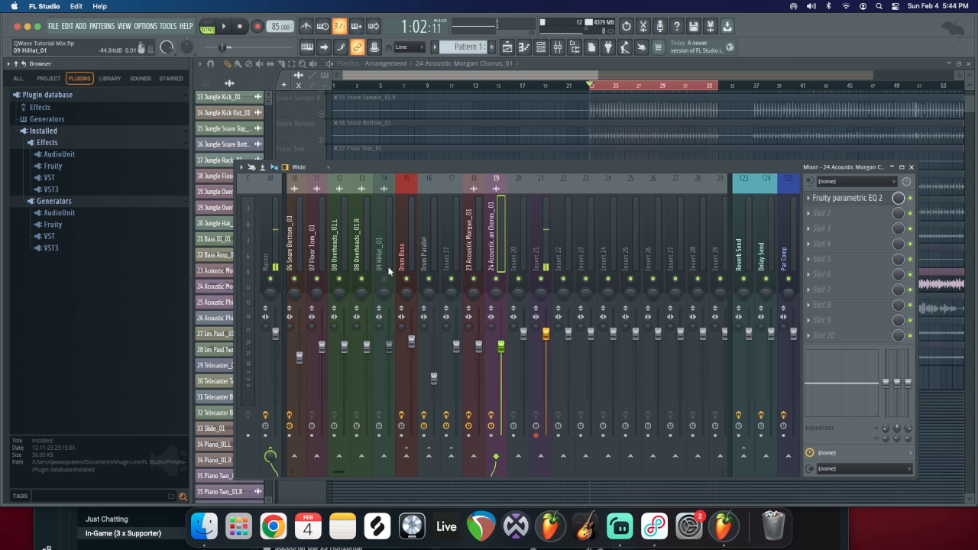
Step: Slightly raise the band 7 high shelf in the chorus guitar's EQ, resume playback and mute Insert 21
{"action": "left_click", "coordinate": [840, 198]}
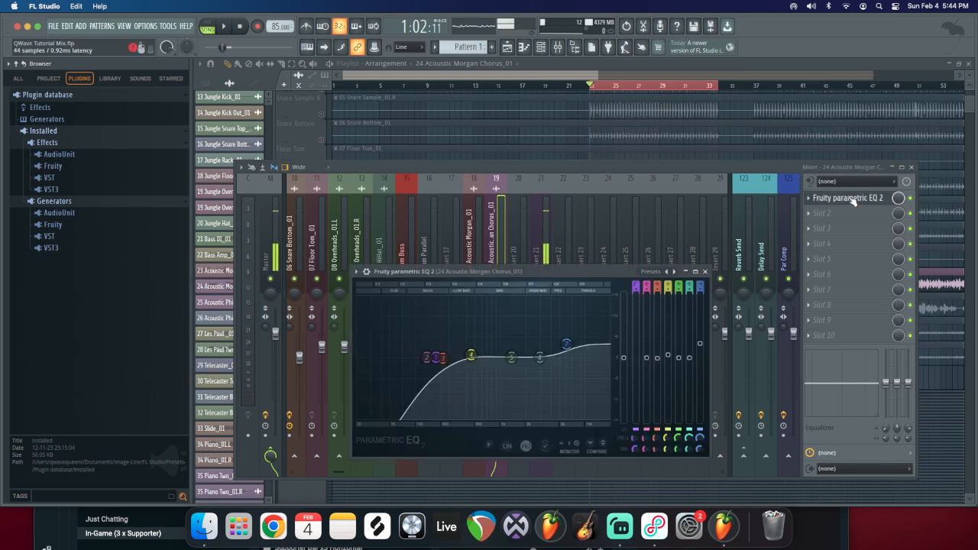
{"action": "left_click_drag", "start_coordinate": [700, 342], "coordinate": [700, 339]}
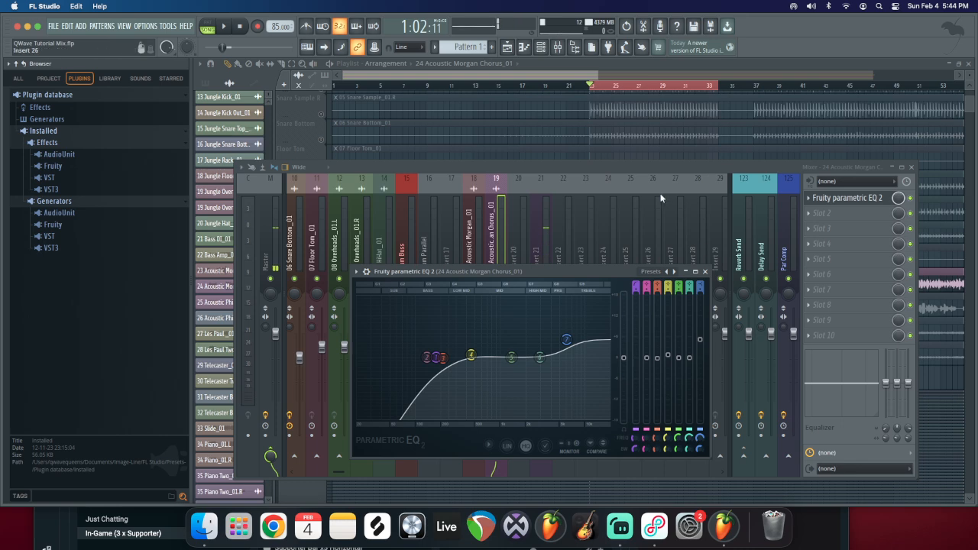
{"action": "left_click_drag", "start_coordinate": [553, 272], "coordinate": [564, 301]}
{"action": "key", "text": "space"}
{"action": "left_click", "coordinate": [545, 284]}
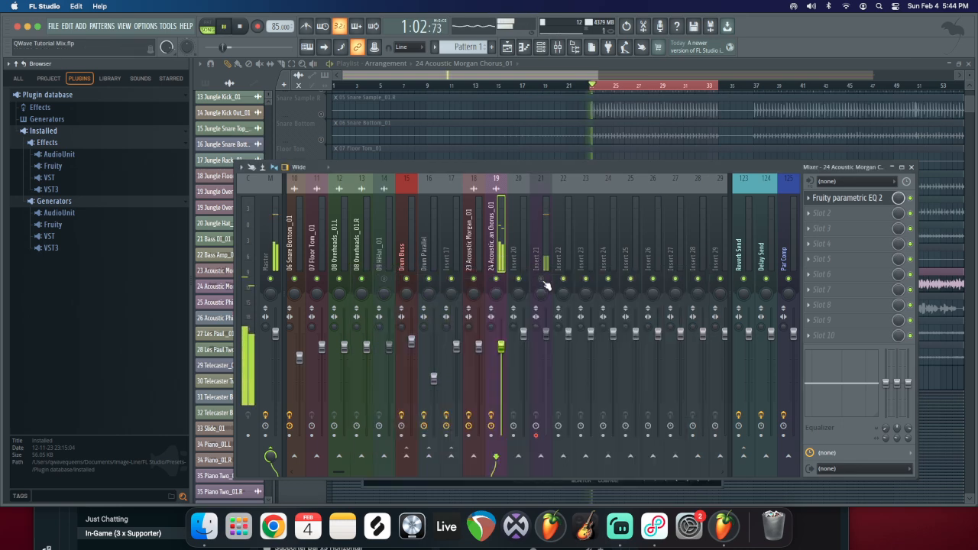
Step: Lower the band 7 shelf frequency to about 4.2 kHz while the chorus guitar plays, compare with the EQ toggled, and stop playback
{"action": "left_click", "coordinate": [846, 197]}
{"action": "mouse_move", "coordinate": [490, 351]}
{"action": "left_mouse_down"}
{"action": "mouse_move", "coordinate": [463, 326]}
{"action": "mouse_move", "coordinate": [508, 323]}
{"action": "mouse_move", "coordinate": [491, 364]}
{"action": "mouse_move", "coordinate": [490, 352]}
{"action": "left_mouse_up"}
{"action": "left_click_drag", "start_coordinate": [585, 336], "coordinate": [573, 334]}
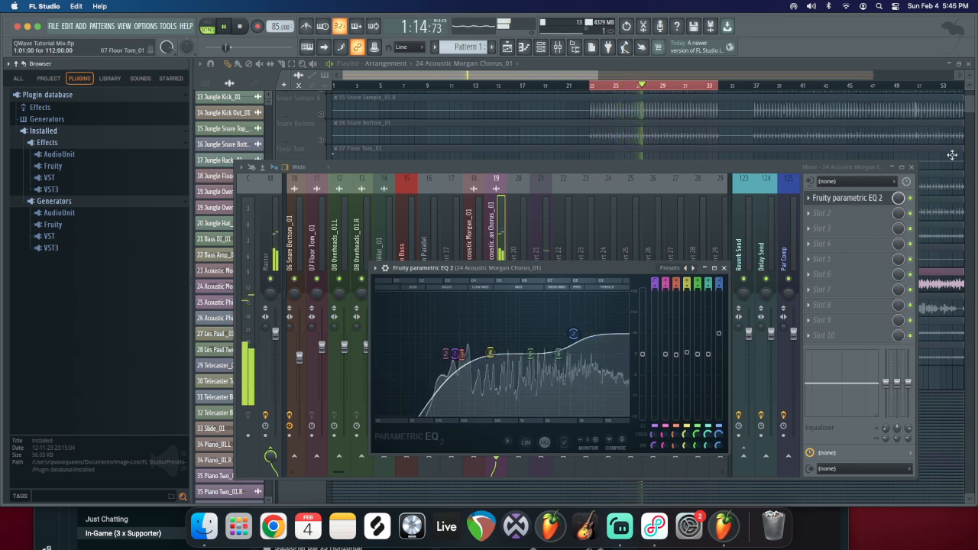
{"action": "left_click", "coordinate": [910, 199]}
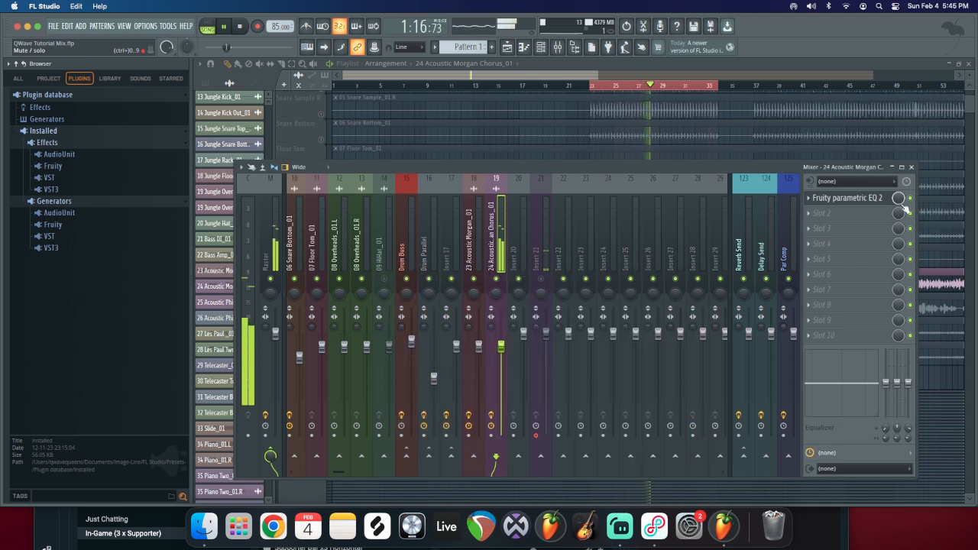
{"action": "key", "text": "space"}
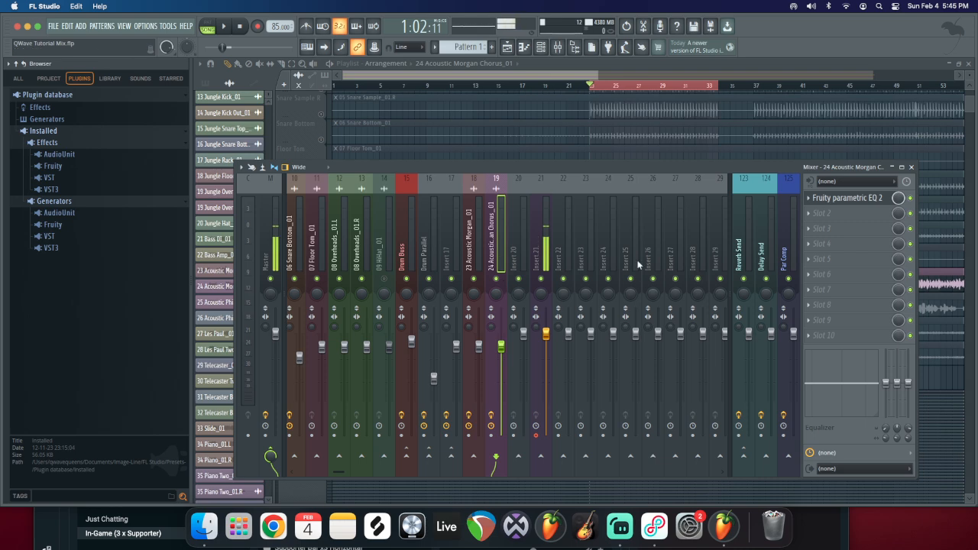
Step: Reopen the chorus guitar's Parametric EQ 2, examine the adjusted curve and its high shelf, and close the plugin
{"action": "left_click", "coordinate": [834, 199]}
{"action": "left_click_drag", "start_coordinate": [535, 262], "coordinate": [517, 281]}
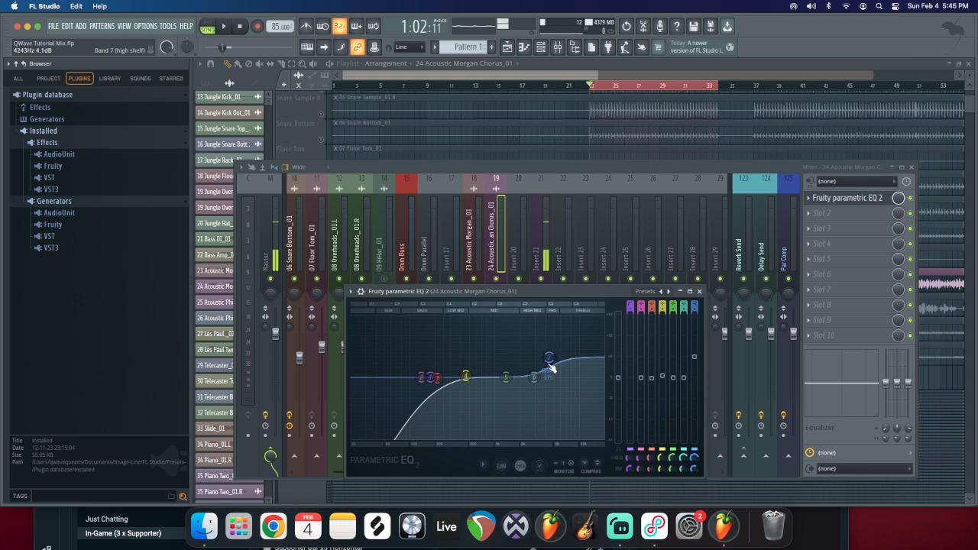
{"action": "left_click", "coordinate": [690, 291]}
{"action": "left_click", "coordinate": [955, 52]}
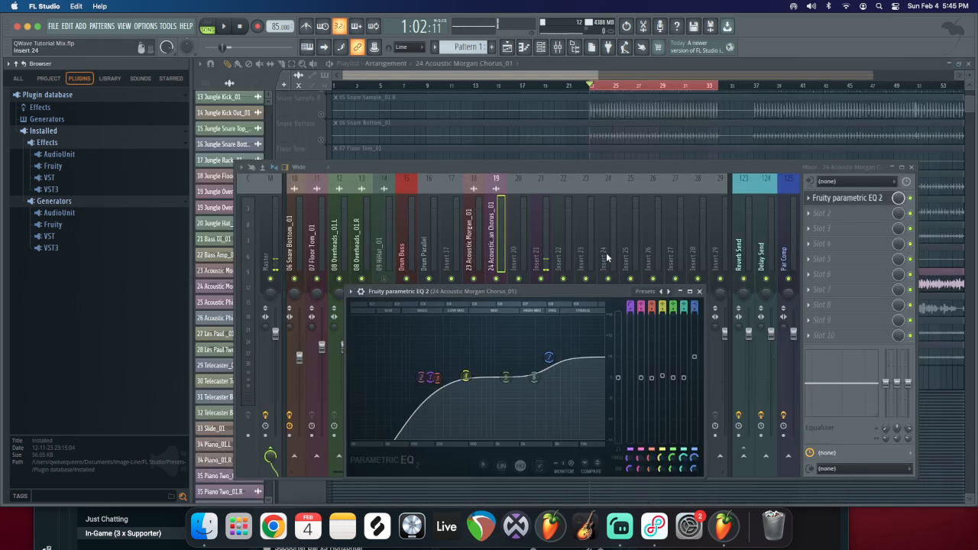
{"action": "left_click", "coordinate": [698, 291]}
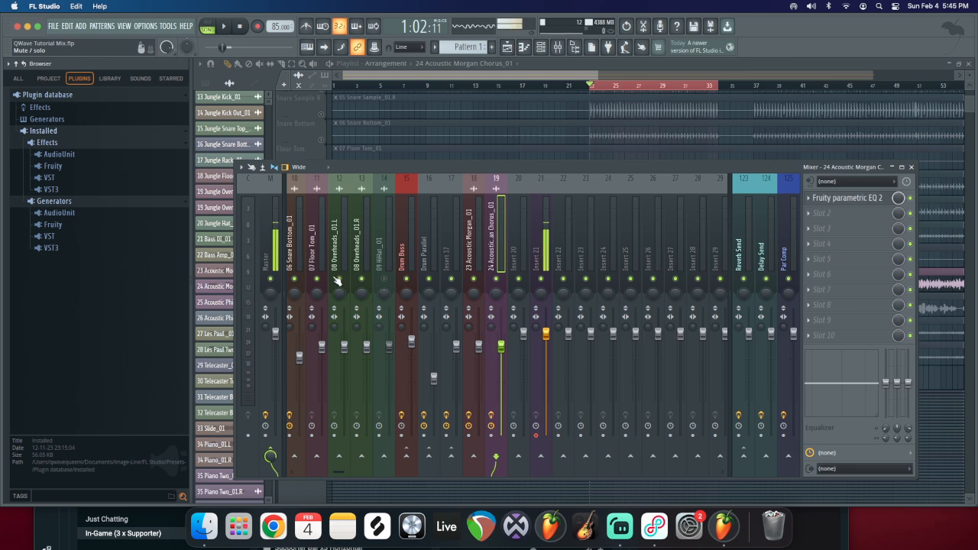
Step: Find "Comp" among the effect plugins and load Ozone 10 Vintage Compressor into slot 2 of the 24 Acoustic Morgan Chorus track
{"action": "left_click", "coordinate": [824, 217]}
{"action": "left_click", "coordinate": [704, 26]}
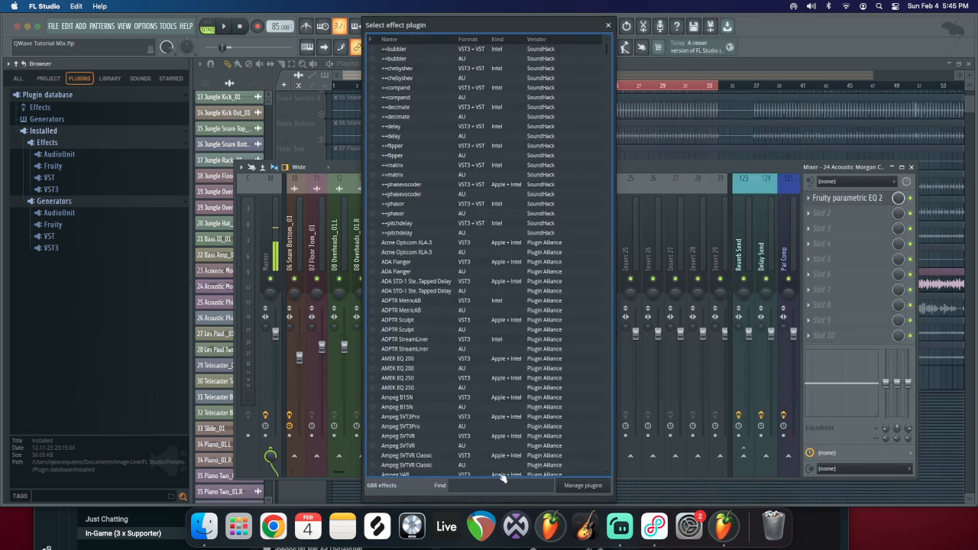
{"action": "type", "text": "Comp"}
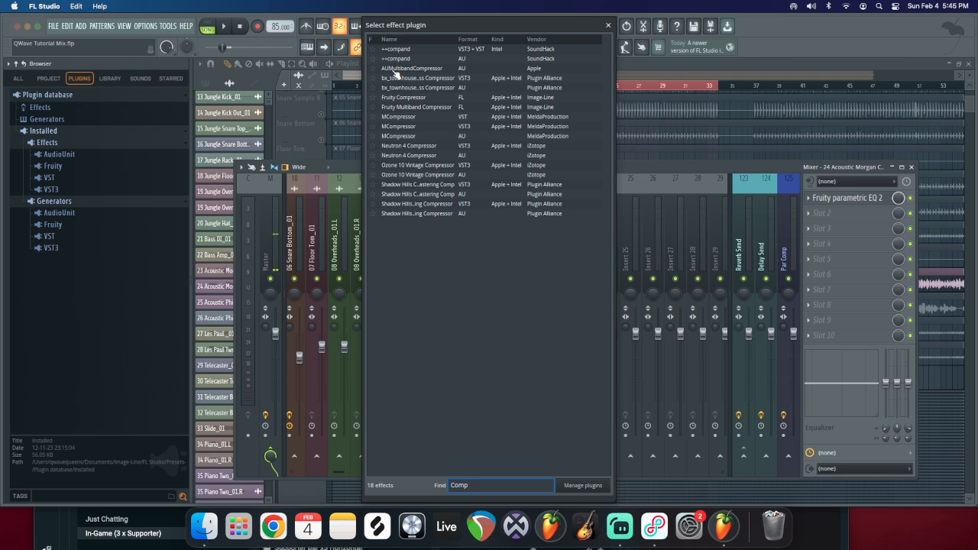
{"action": "double_click", "coordinate": [451, 175]}
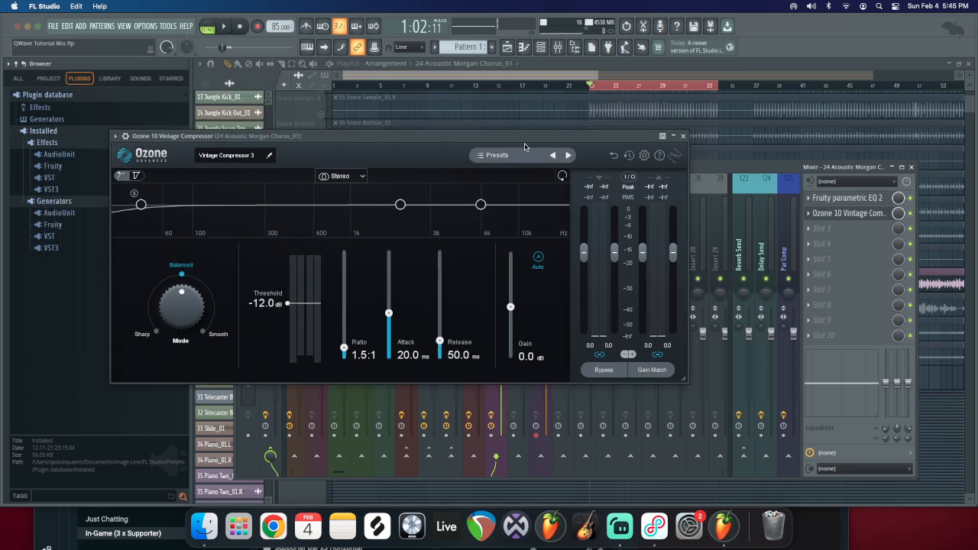
Step: Open the Vintage Compressor's preset manager and look through its Custom and iZotope presets
{"action": "left_click", "coordinate": [496, 156]}
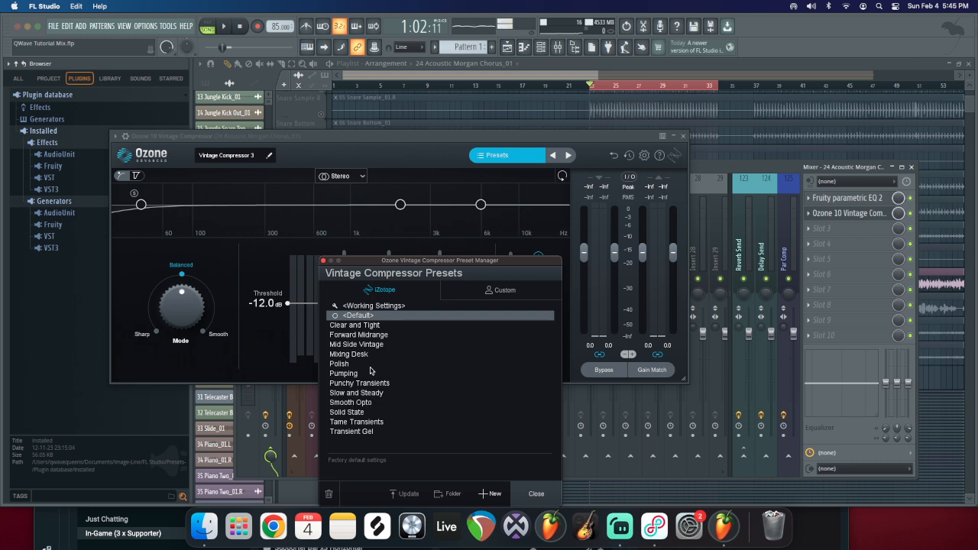
{"action": "left_click", "coordinate": [482, 292]}
{"action": "left_click", "coordinate": [399, 291]}
Step: Switch to Streamlabs Desktop and lower its window so the stream chat and the compressor are both in view
{"action": "left_click", "coordinate": [620, 525]}
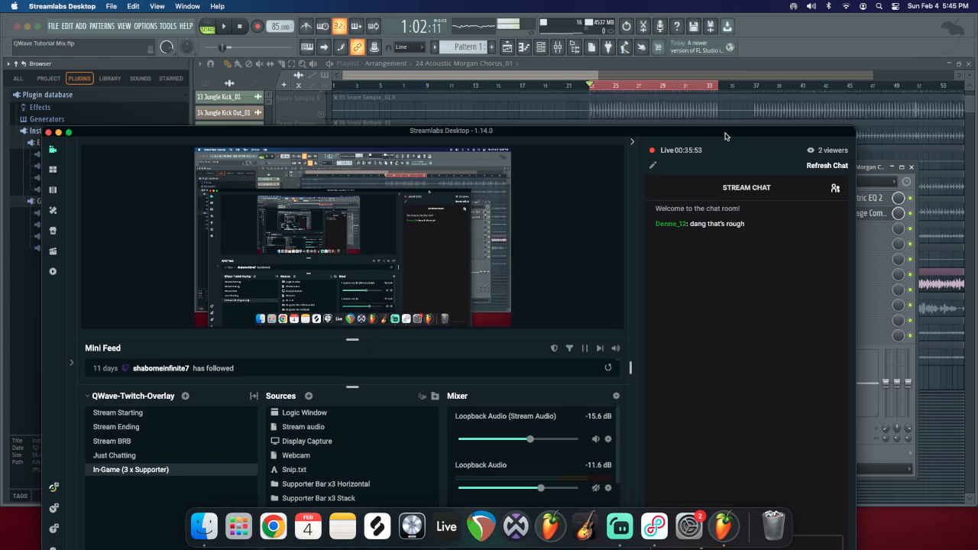
{"action": "left_click_drag", "start_coordinate": [726, 136], "coordinate": [713, 328]}
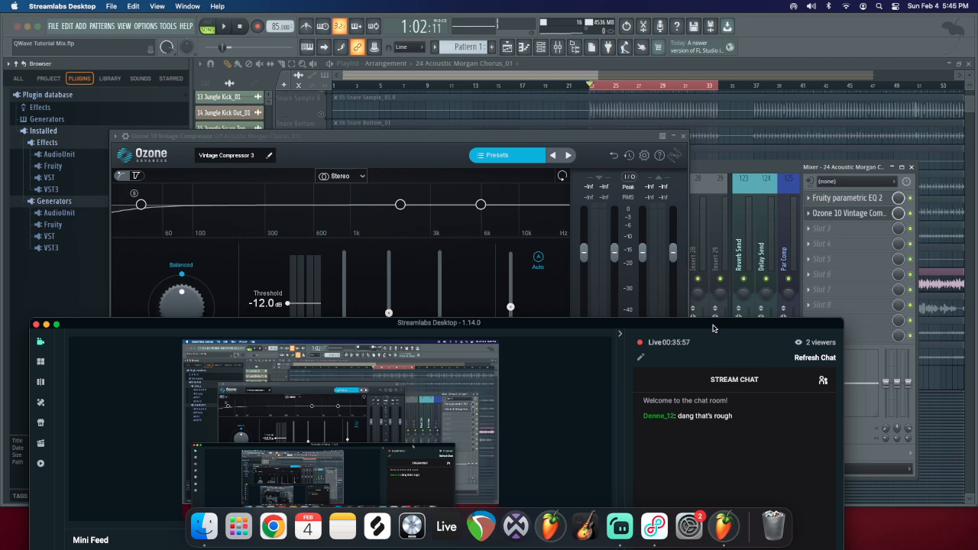
{"action": "left_click_drag", "start_coordinate": [712, 325], "coordinate": [715, 295]}
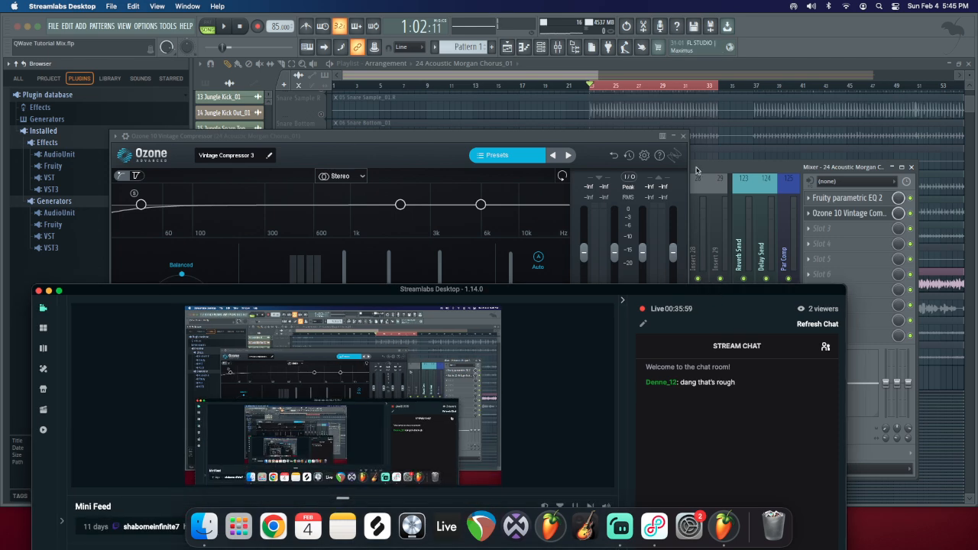
Step: Return to FL Studio and move the mixer and the Ozone 10 Vintage Compressor window apart
{"action": "left_click", "coordinate": [704, 169]}
{"action": "left_click_drag", "start_coordinate": [697, 167], "coordinate": [757, 126]}
{"action": "left_click_drag", "start_coordinate": [557, 135], "coordinate": [450, 322]}
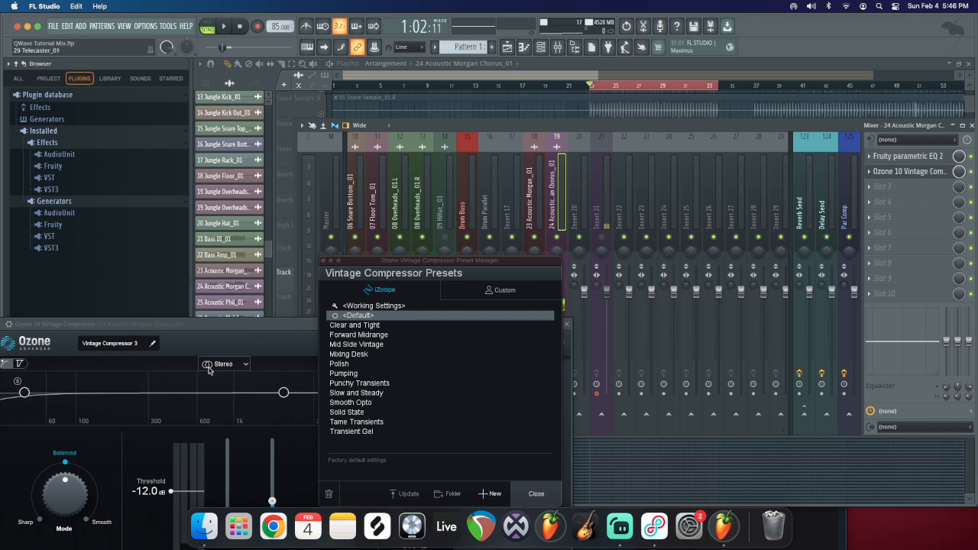
Step: Bring Streamlabs Desktop back to the front and raise its window to check the stream preview and chat
{"action": "left_click", "coordinate": [621, 525]}
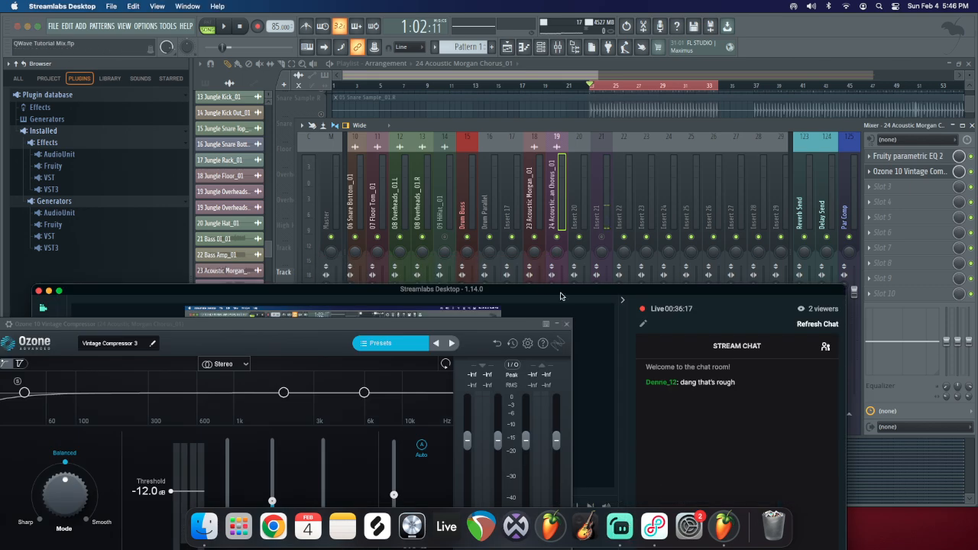
{"action": "left_click_drag", "start_coordinate": [505, 295], "coordinate": [504, 125]}
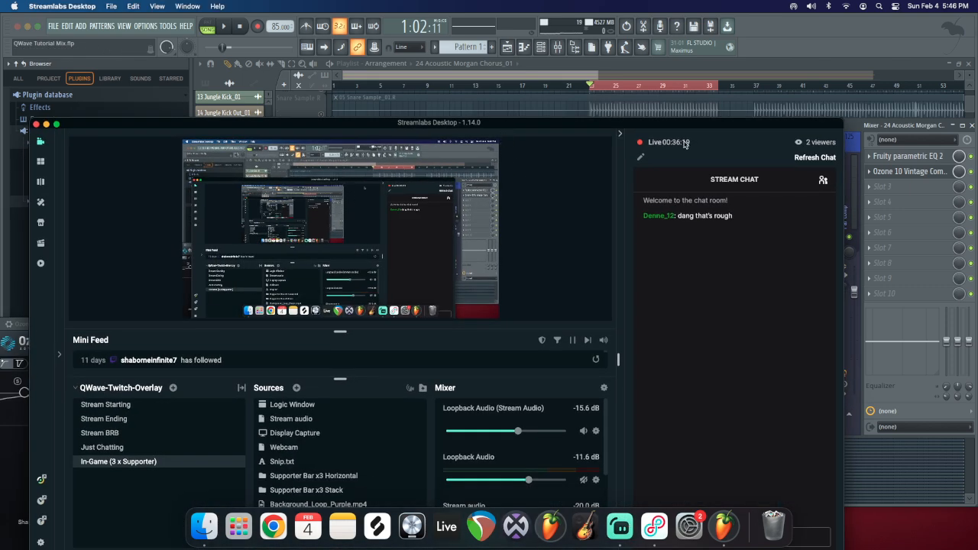
Step: Minimize Streamlabs Desktop, close the Vintage Compressor preset manager, and move the mixer window over
{"action": "left_click", "coordinate": [46, 125]}
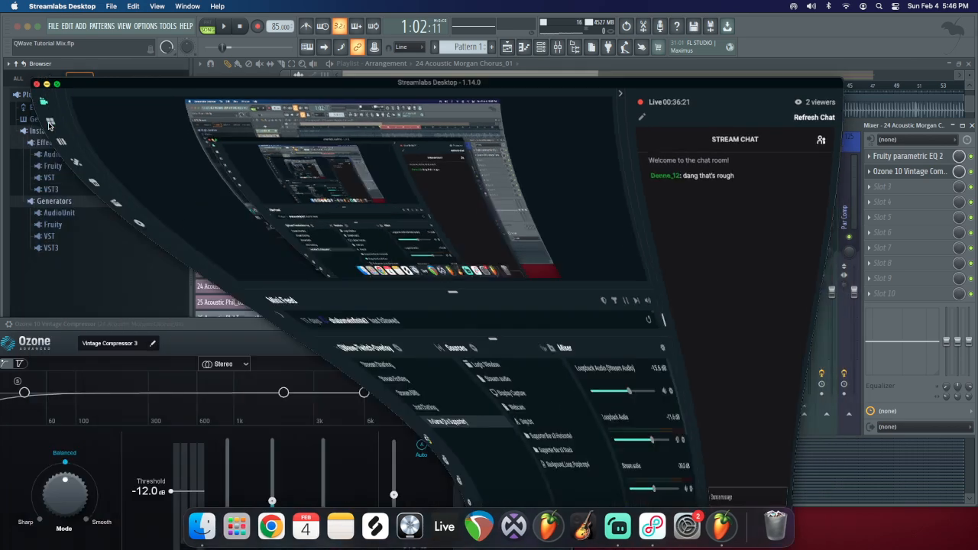
{"action": "left_click", "coordinate": [379, 342]}
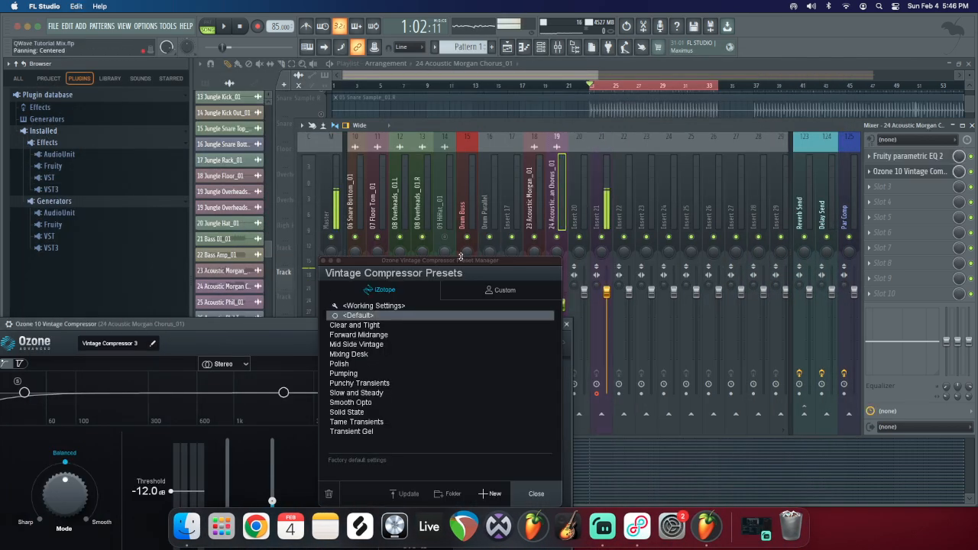
{"action": "left_click_drag", "start_coordinate": [410, 261], "coordinate": [458, 263]}
{"action": "left_click", "coordinate": [372, 263]}
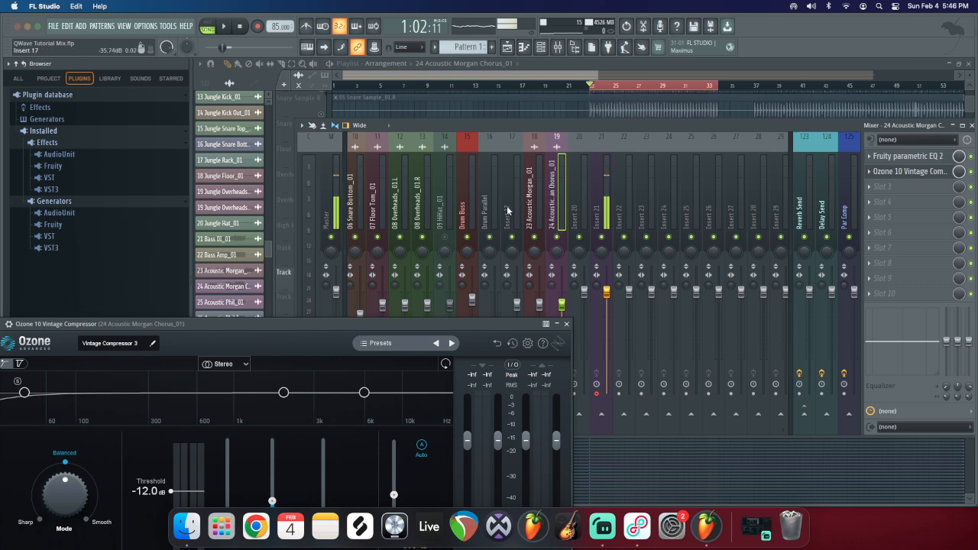
{"action": "left_click_drag", "start_coordinate": [527, 125], "coordinate": [443, 128]}
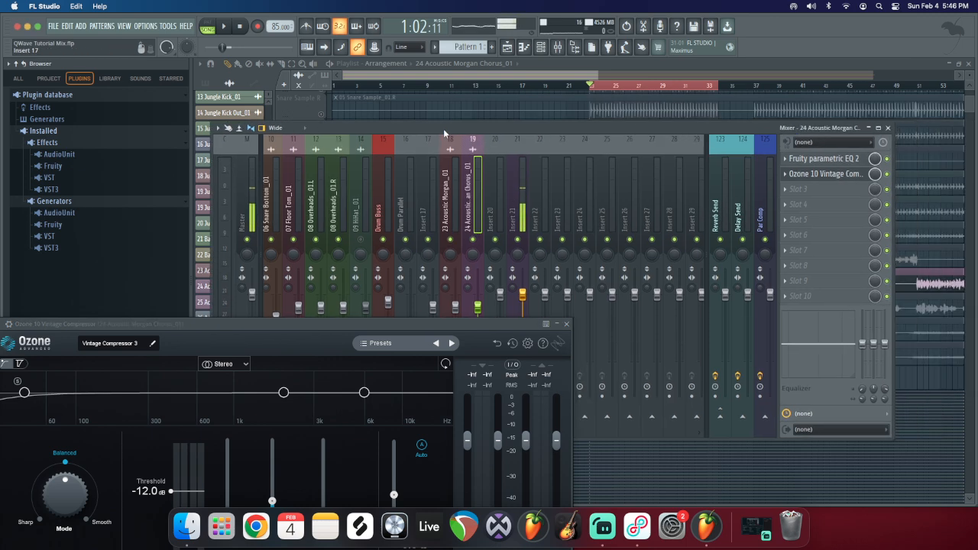
Step: Close the mixer and unmute the playlist tracks from Overhead R up through Snare Sample L, along with High Hat
{"action": "left_click", "coordinate": [887, 127]}
{"action": "left_click", "coordinate": [321, 239]}
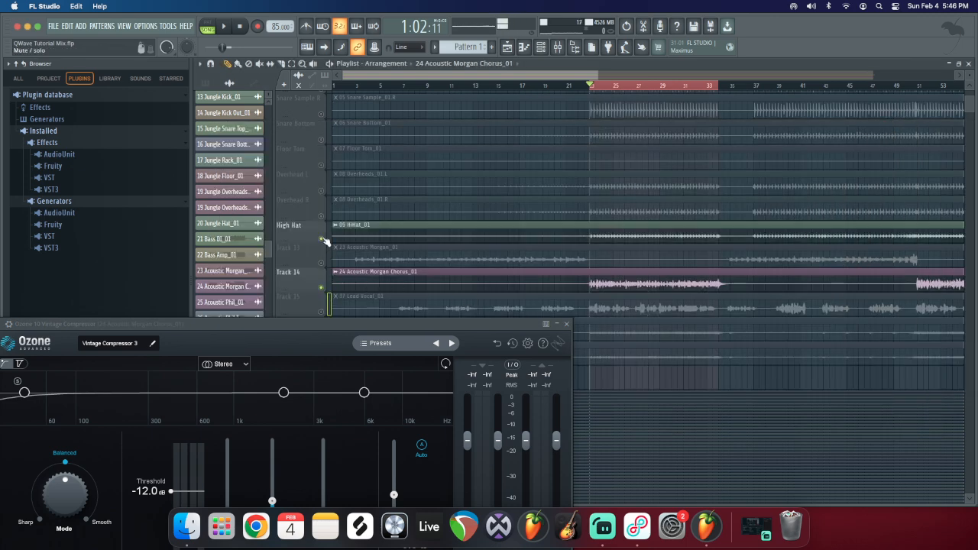
{"action": "left_click", "coordinate": [322, 217]}
{"action": "scroll", "coordinate": [352, 220], "scroll_direction": "up", "scroll_amount": 2}
{"action": "left_click", "coordinate": [321, 239]}
{"action": "left_click", "coordinate": [322, 215]}
{"action": "left_click", "coordinate": [322, 189]}
{"action": "scroll", "coordinate": [344, 195], "scroll_direction": "up", "scroll_amount": 1}
{"action": "left_click", "coordinate": [321, 187]}
{"action": "left_click", "coordinate": [322, 164]}
Step: Unmute the Snare Top track and the kick tracks above it in the playlist
{"action": "scroll", "coordinate": [329, 184], "scroll_direction": "up", "scroll_amount": 2}
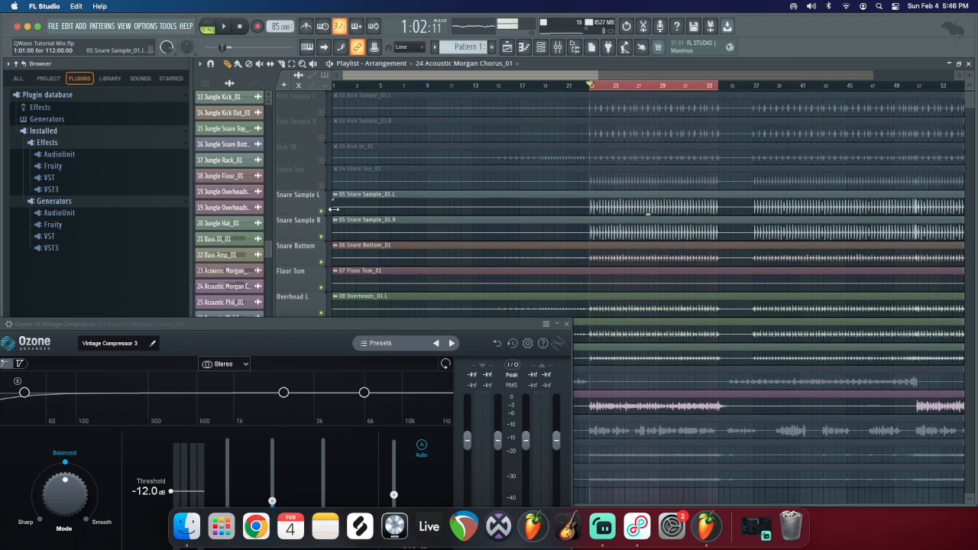
{"action": "left_click", "coordinate": [322, 160]}
{"action": "left_click", "coordinate": [321, 186]}
{"action": "scroll", "coordinate": [327, 186], "scroll_direction": "up", "scroll_amount": 1}
{"action": "left_click", "coordinate": [323, 158]}
{"action": "left_click", "coordinate": [322, 135]}
{"action": "left_click", "coordinate": [323, 111]}
{"action": "scroll", "coordinate": [515, 179], "scroll_direction": "down", "scroll_amount": 8}
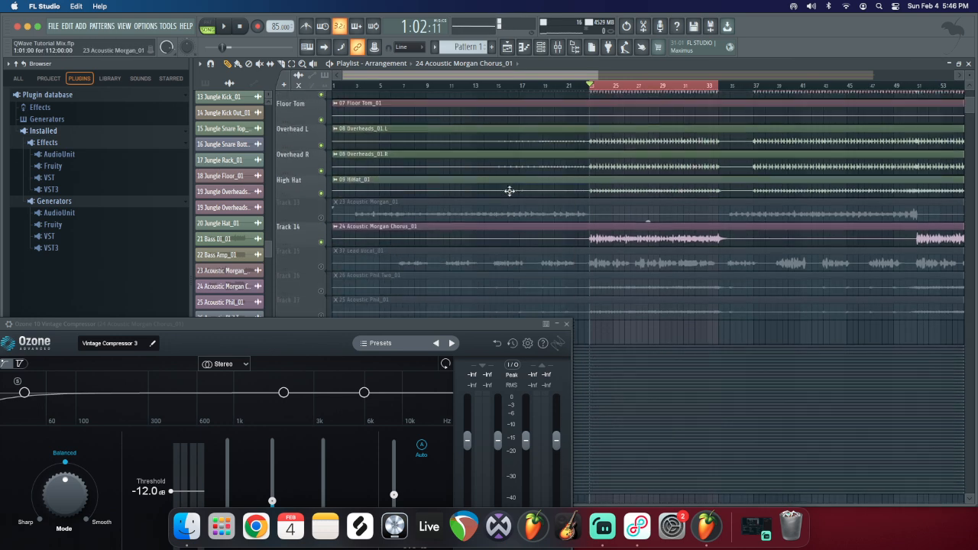
{"action": "scroll", "coordinate": [512, 183], "scroll_direction": "up", "scroll_amount": 1}
Step: Reopen the mixer, play the looped section, and lower the Vintage Compressor's threshold to about -19.6 dB
{"action": "left_click", "coordinate": [558, 46]}
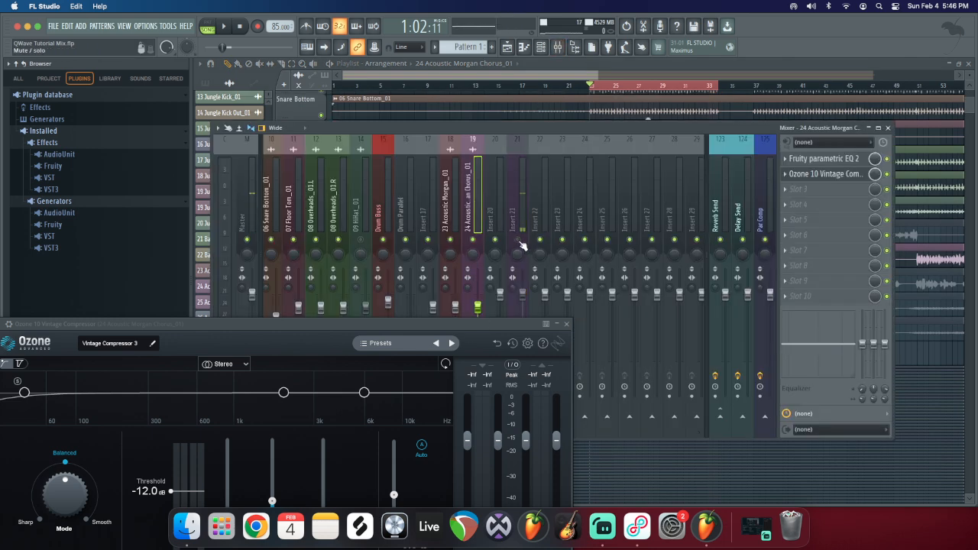
{"action": "key", "text": "space"}
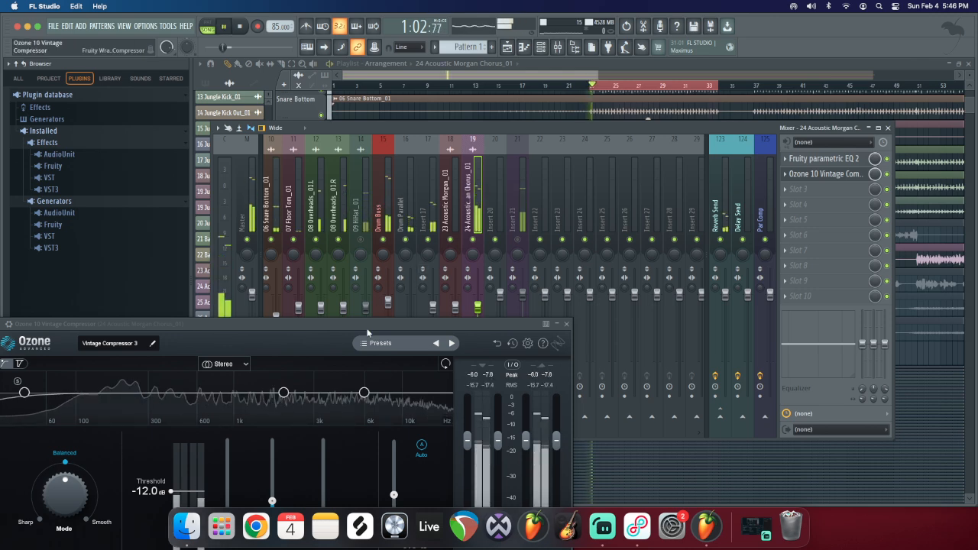
{"action": "left_click_drag", "start_coordinate": [370, 332], "coordinate": [537, 207]}
{"action": "mouse_move", "coordinate": [342, 368]}
{"action": "left_mouse_down"}
{"action": "mouse_move", "coordinate": [343, 391]}
{"action": "mouse_move", "coordinate": [344, 383]}
{"action": "left_mouse_up"}
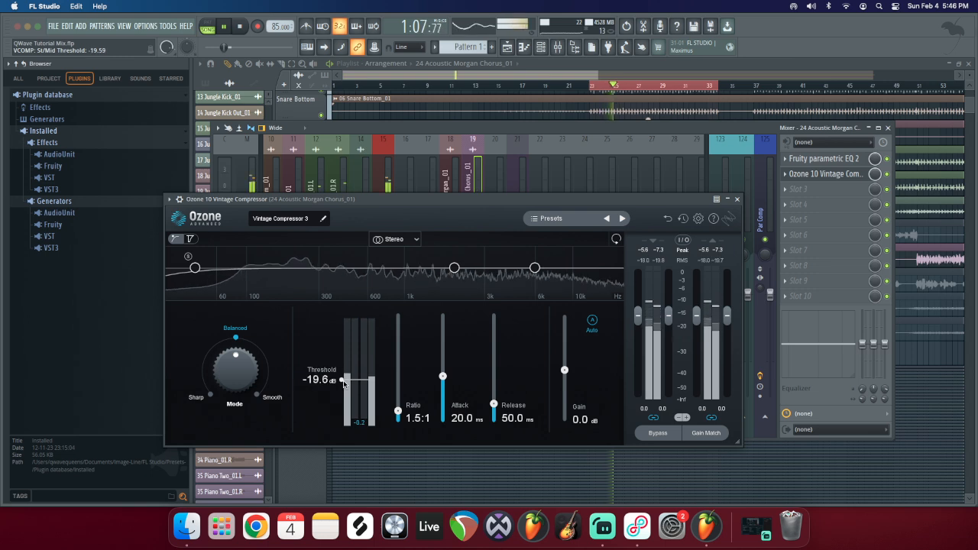
Step: Audition the compressor presets Forward Midrange, Solid State and Tame Transients, load Punchy Transients, and close the preset manager
{"action": "left_click", "coordinate": [549, 219]}
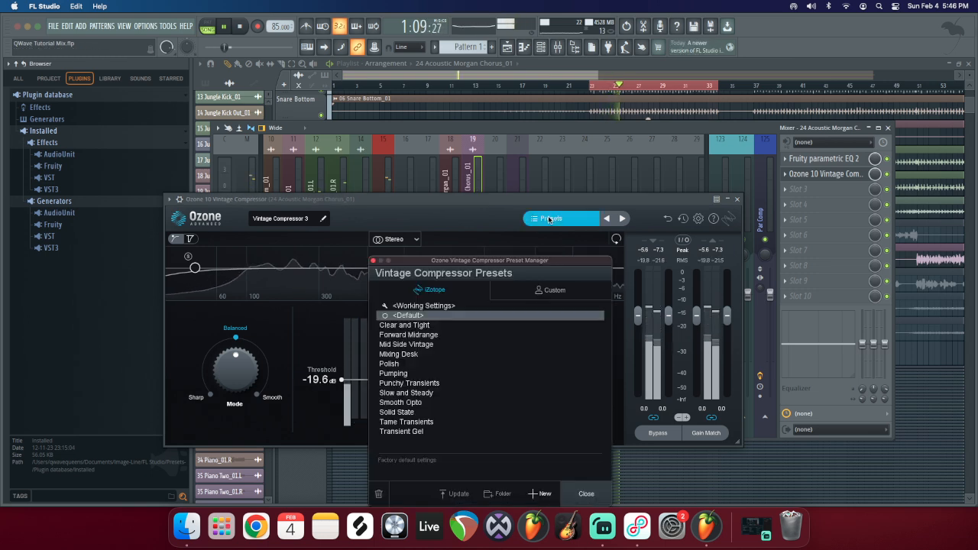
{"action": "left_click", "coordinate": [410, 337]}
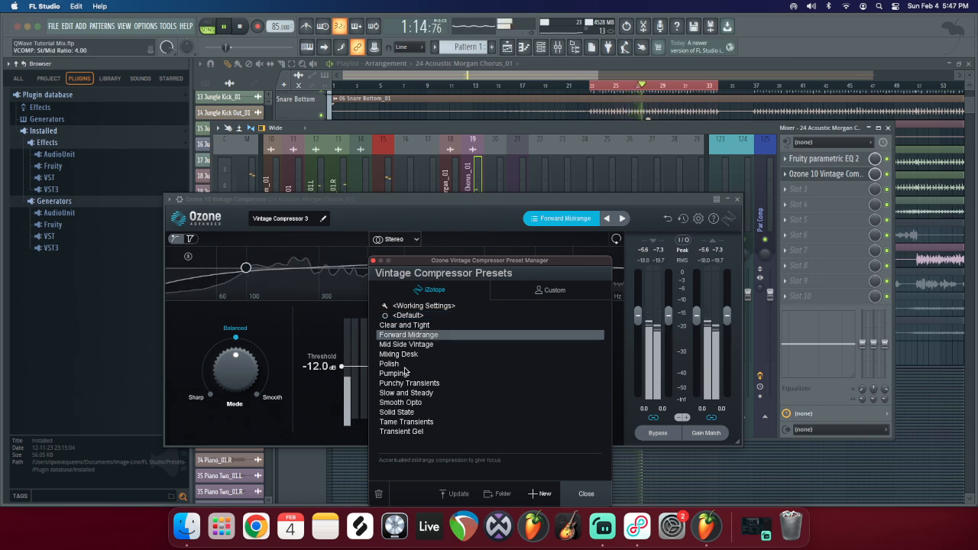
{"action": "left_click", "coordinate": [408, 413]}
{"action": "left_click", "coordinate": [408, 422]}
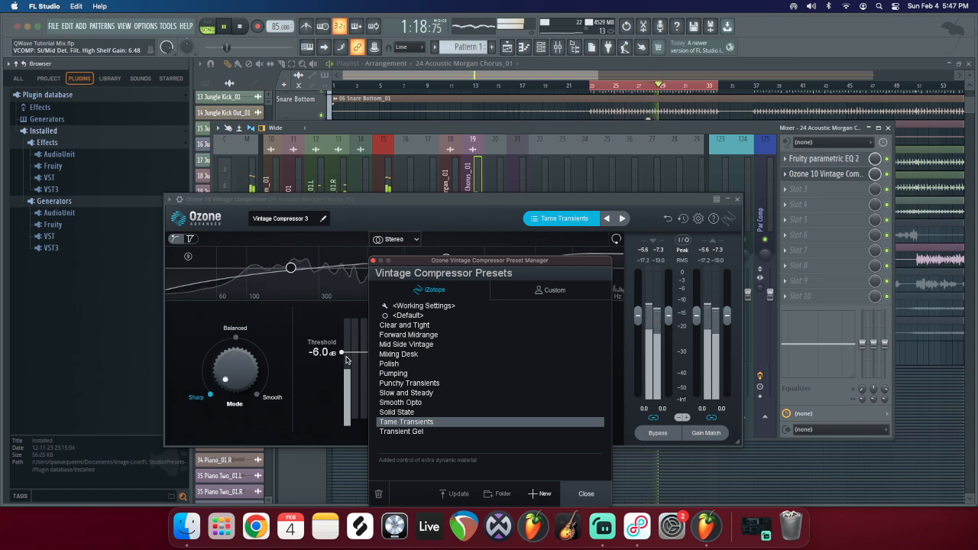
{"action": "left_click", "coordinate": [402, 384]}
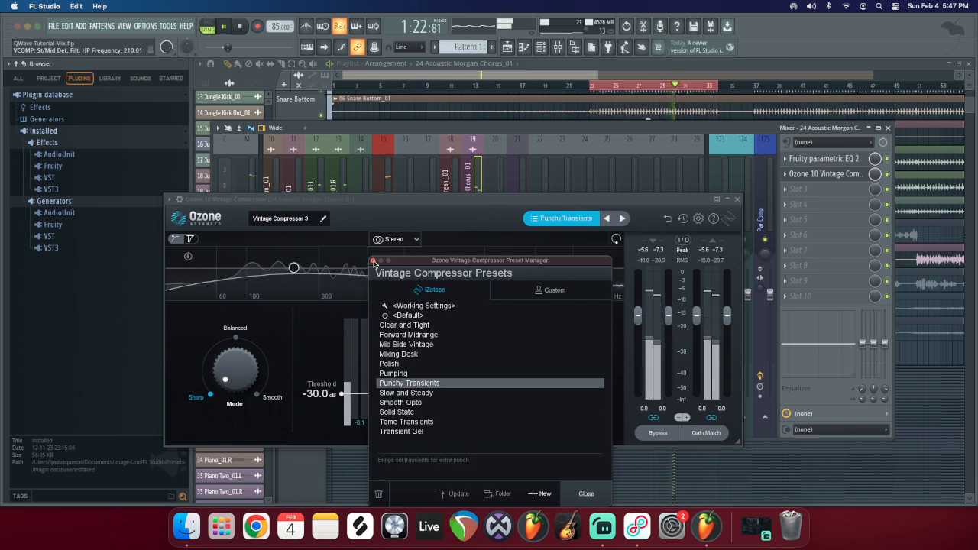
{"action": "left_click", "coordinate": [374, 261]}
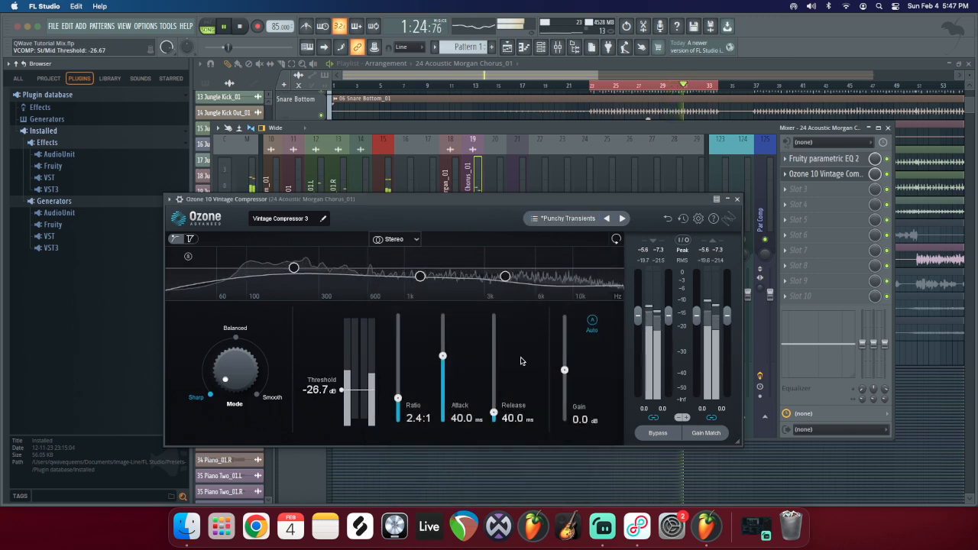
Step: Set the compressor's threshold to about -26.7 dB and its attack to about 23.8 ms, keeping the Sharp mode
{"action": "left_click_drag", "start_coordinate": [442, 356], "coordinate": [442, 372]}
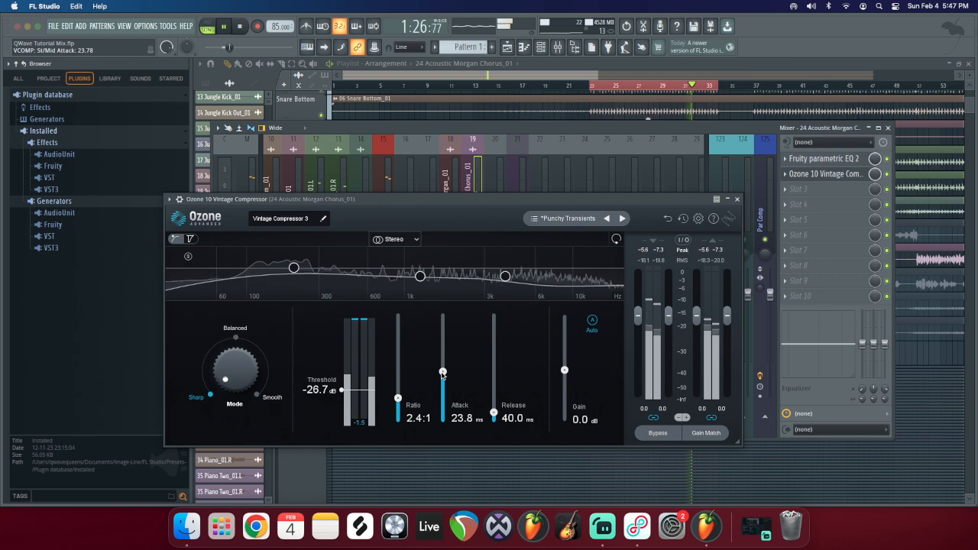
{"action": "left_click", "coordinate": [239, 373]}
{"action": "left_click_drag", "start_coordinate": [239, 374], "coordinate": [251, 432]}
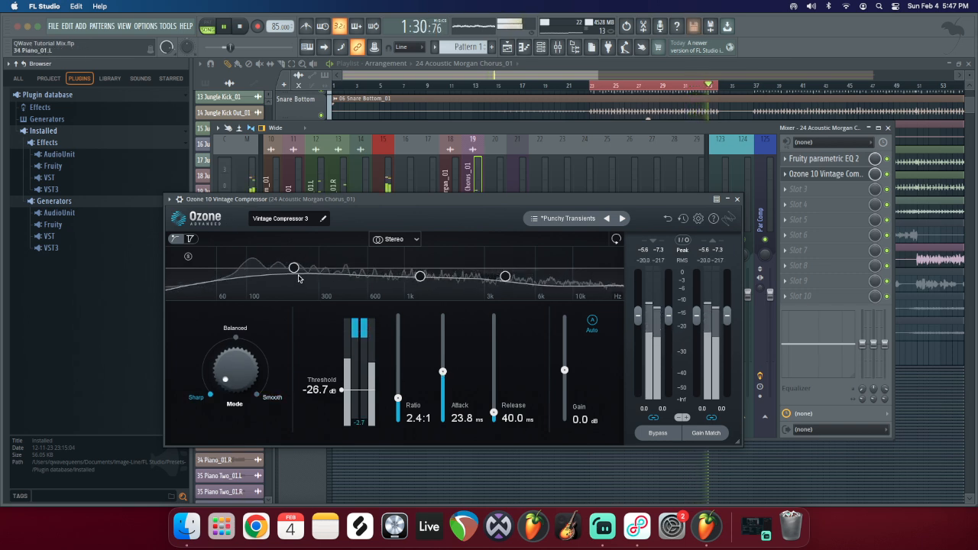
Step: Raise the detection filter's bell slightly above zero and set its high shelf to about -0.06 dB
{"action": "left_click_drag", "start_coordinate": [294, 267], "coordinate": [291, 265]}
{"action": "left_click_drag", "start_coordinate": [421, 276], "coordinate": [419, 265]}
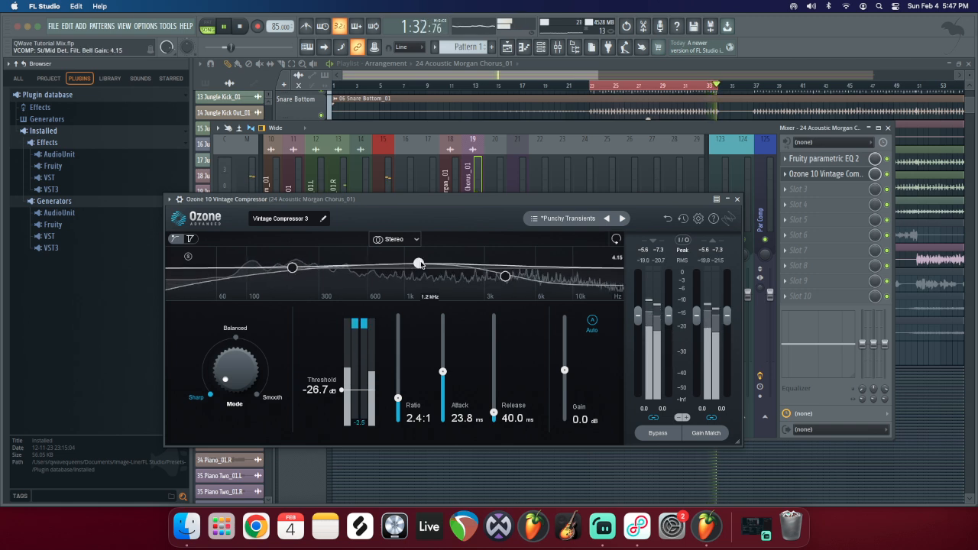
{"action": "left_click_drag", "start_coordinate": [506, 276], "coordinate": [505, 268]}
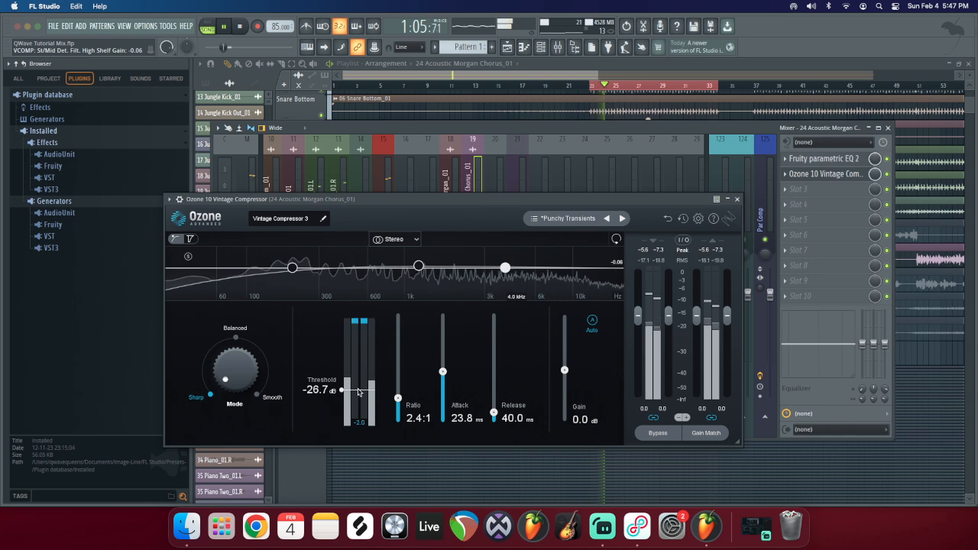
Step: Set the compressor's threshold to about -26.3 dB and its output gain to about 3.8 dB
{"action": "mouse_move", "coordinate": [341, 392]}
{"action": "left_mouse_down"}
{"action": "mouse_move", "coordinate": [338, 405]}
{"action": "mouse_move", "coordinate": [341, 389]}
{"action": "left_mouse_up"}
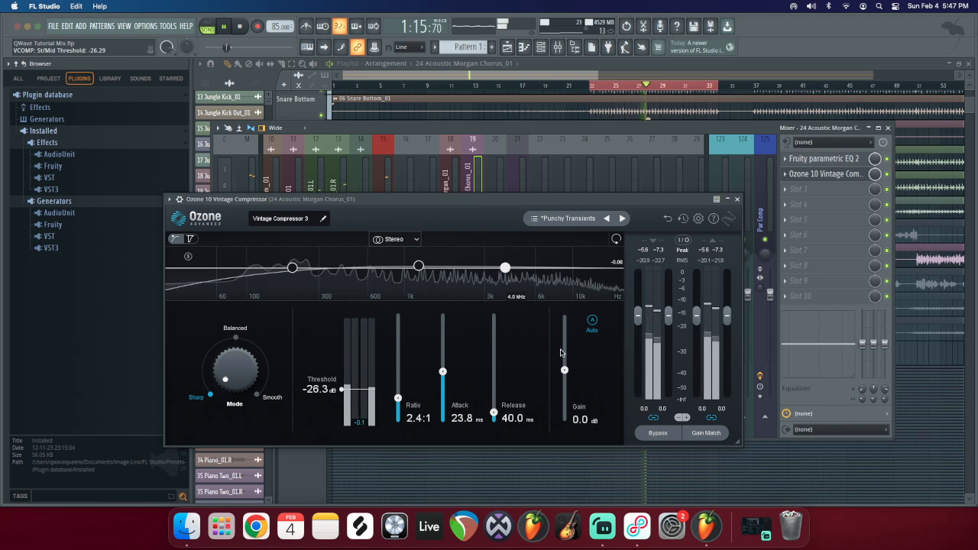
{"action": "left_click_drag", "start_coordinate": [563, 369], "coordinate": [564, 365]}
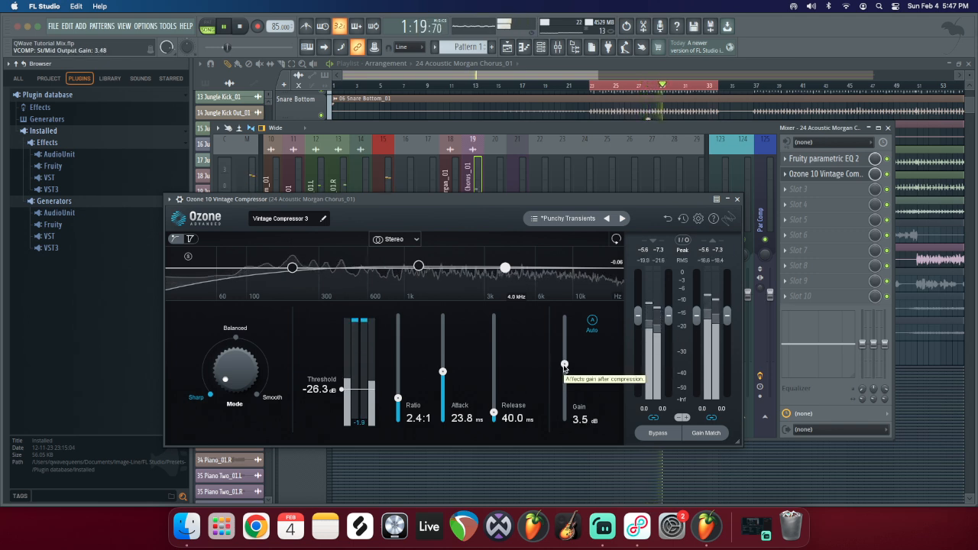
{"action": "left_click_drag", "start_coordinate": [564, 366], "coordinate": [564, 367]}
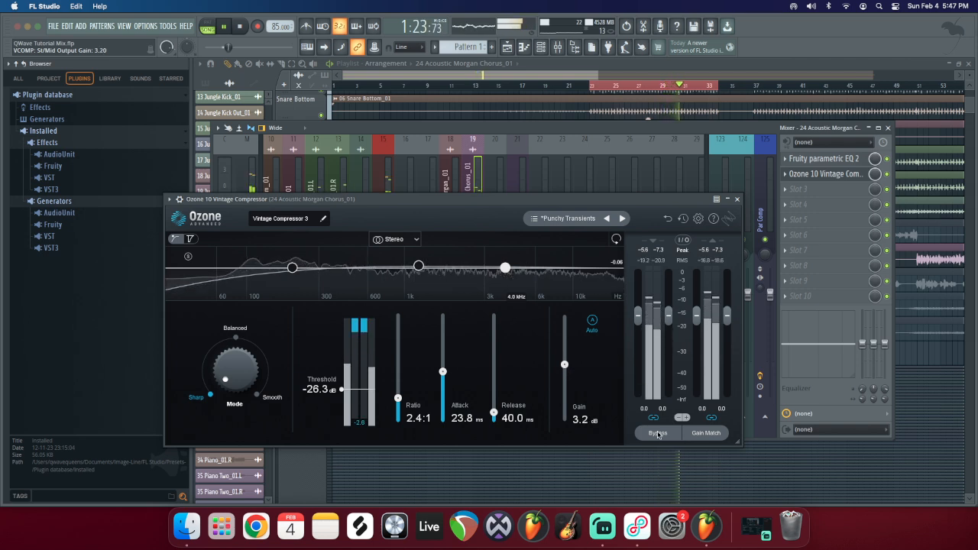
{"action": "left_click_drag", "start_coordinate": [563, 364], "coordinate": [564, 365]}
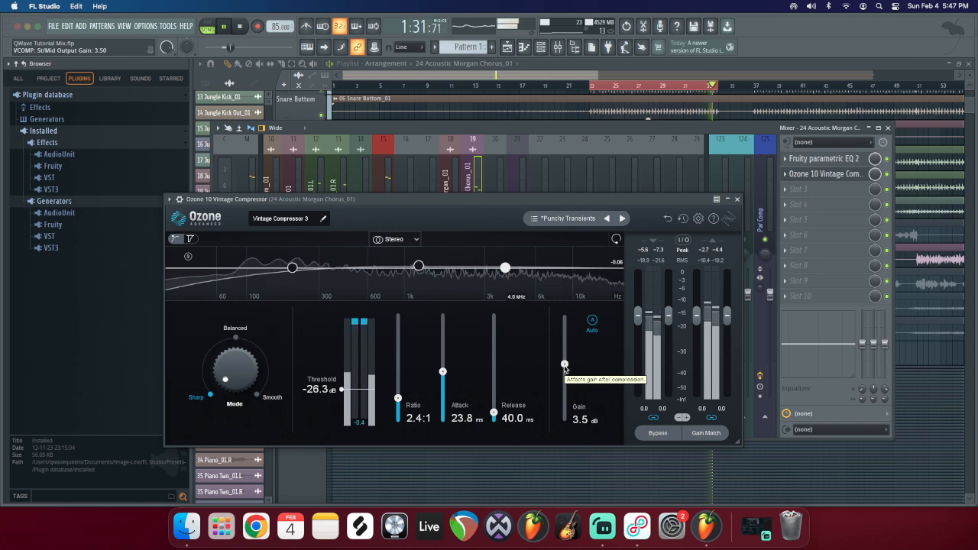
{"action": "left_click_drag", "start_coordinate": [564, 365], "coordinate": [564, 364]}
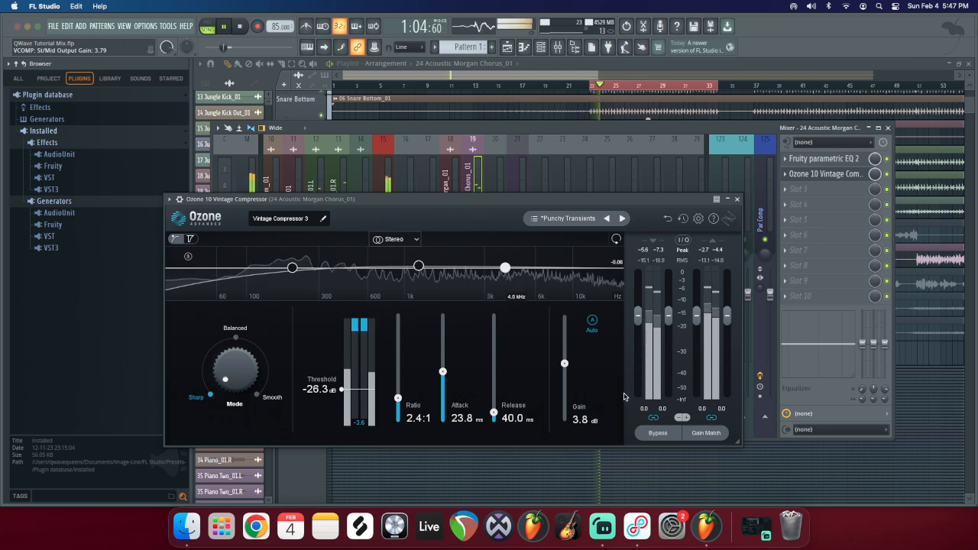
Step: Compare the guitar with the compressor bypassed and active, and close the compressor window to check the mixer levels
{"action": "left_click", "coordinate": [654, 435]}
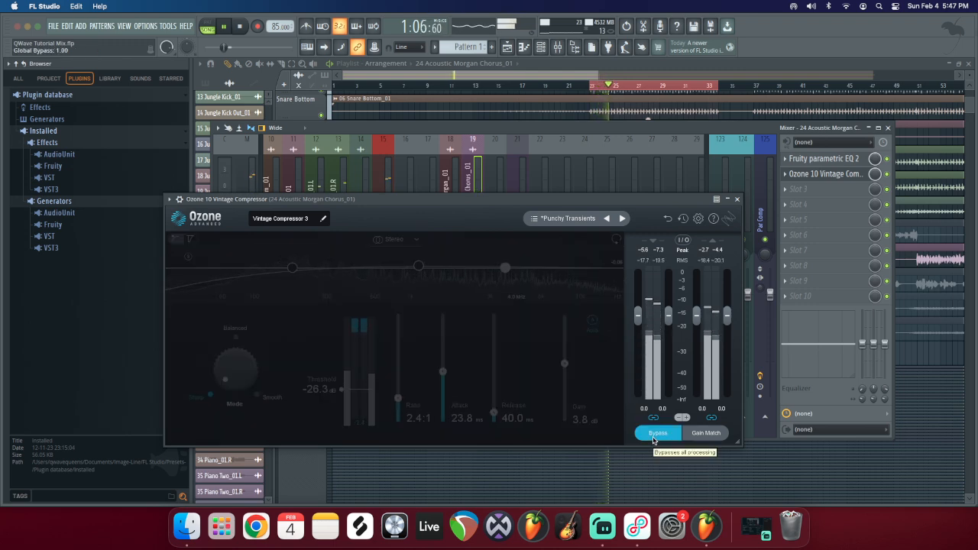
{"action": "left_click", "coordinate": [655, 435]}
{"action": "left_click", "coordinate": [737, 199]}
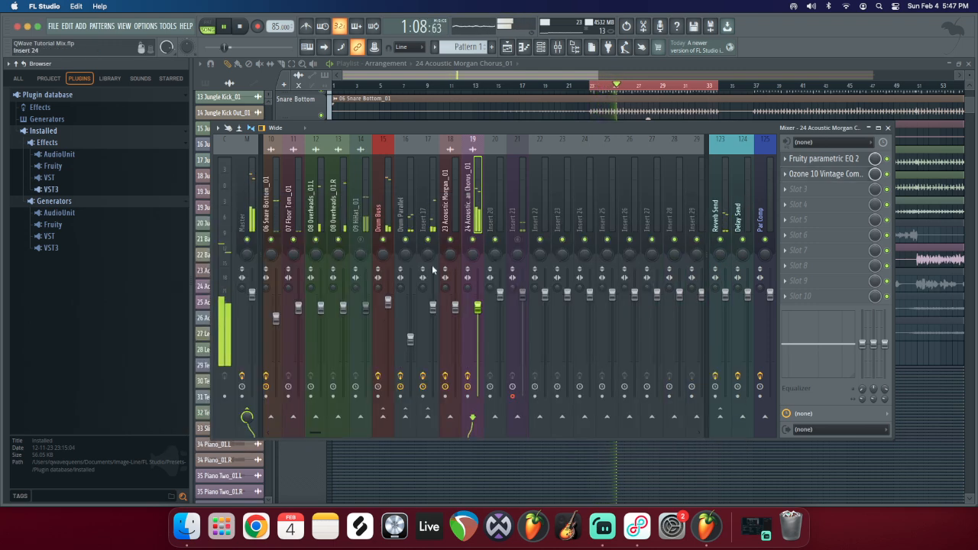
Step: Reopen the compressor, set its output gain to about 1.5 dB, close it, and stop playback
{"action": "left_click", "coordinate": [826, 174]}
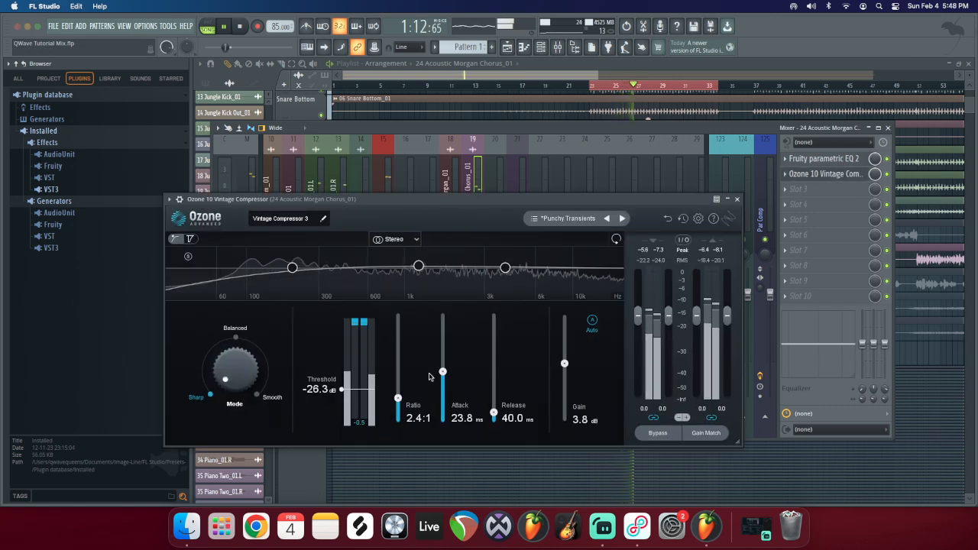
{"action": "scroll", "coordinate": [564, 365], "scroll_direction": "up", "scroll_amount": 2}
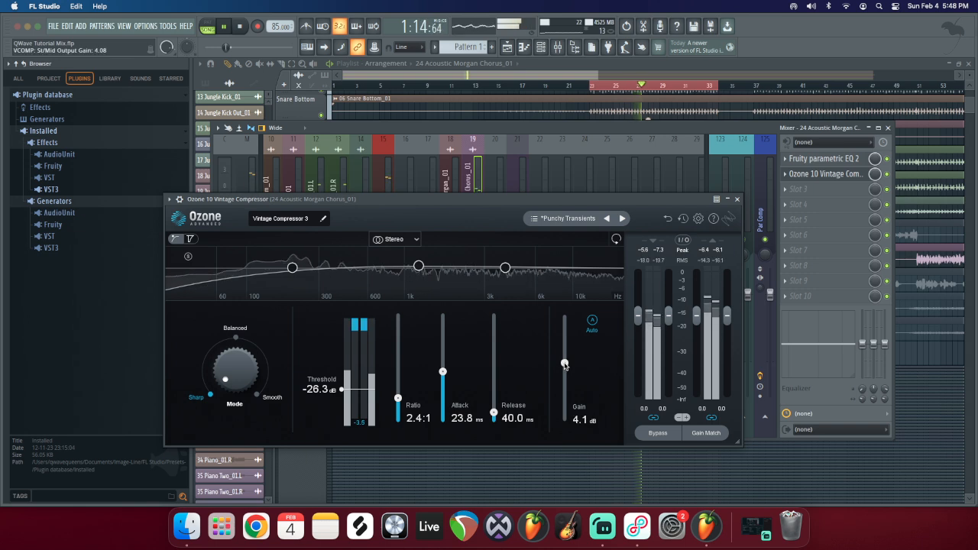
{"action": "left_click_drag", "start_coordinate": [565, 363], "coordinate": [565, 368]}
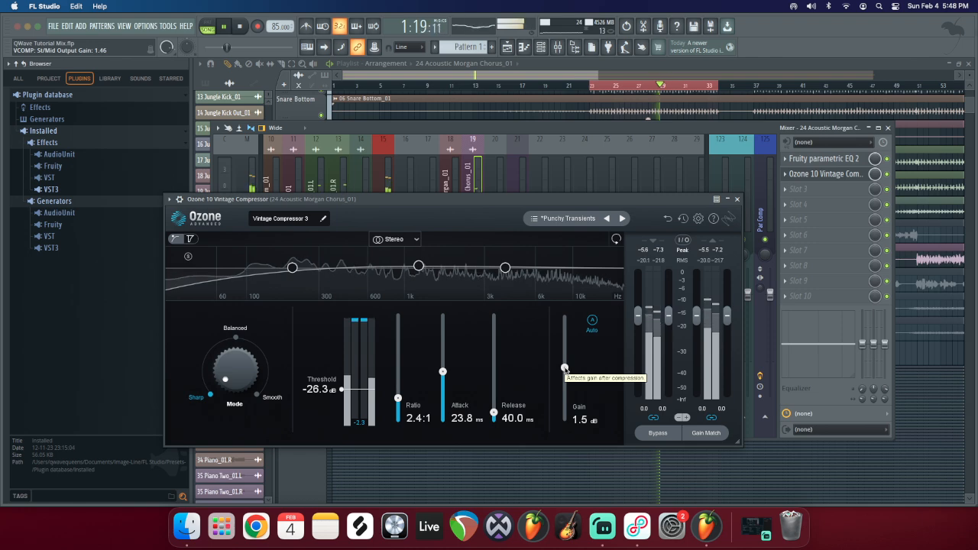
{"action": "left_click", "coordinate": [737, 199]}
{"action": "key", "text": "space"}
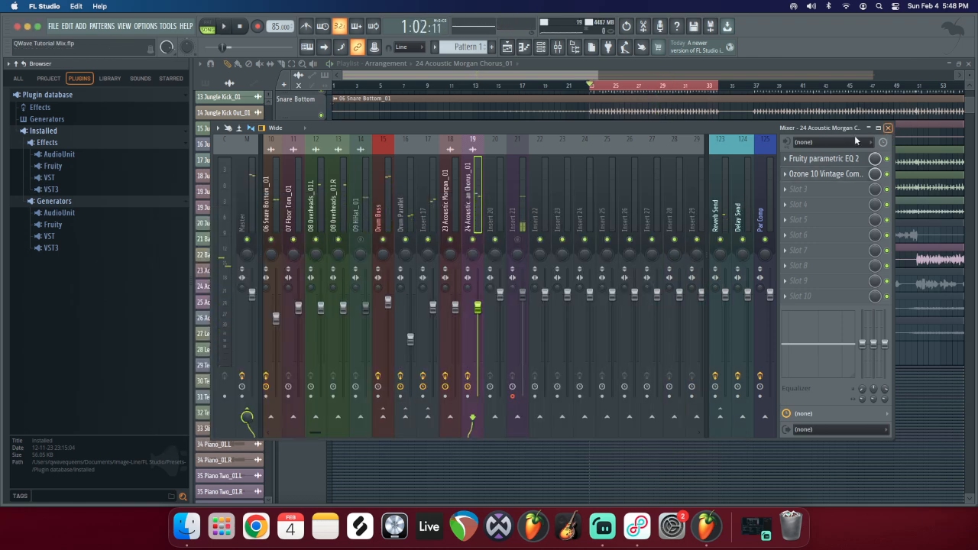
Step: Unmute Insert 21, shift the mixer window slightly, and bring up the Vintage Compressor on 24 Acoustic Morgan Chorus
{"action": "left_click", "coordinate": [517, 241]}
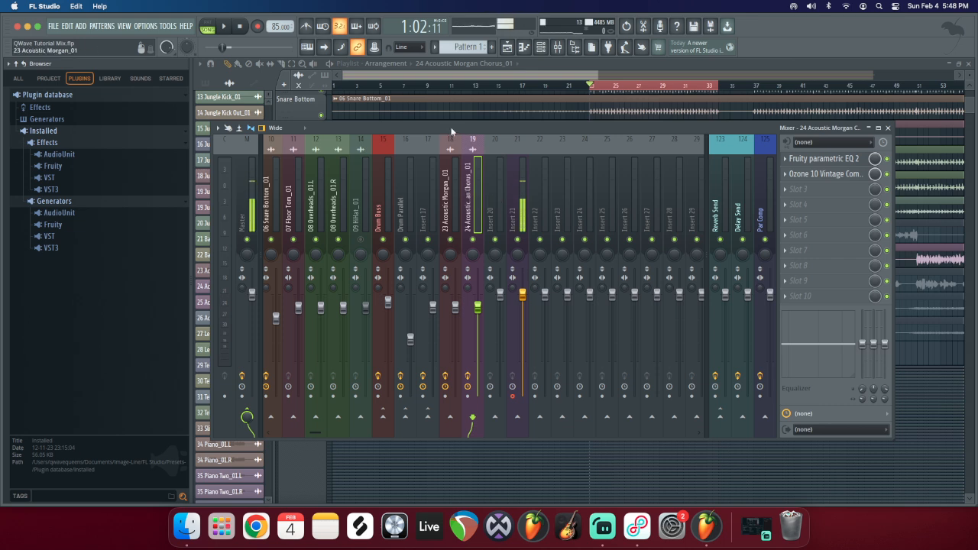
{"action": "left_click_drag", "start_coordinate": [450, 126], "coordinate": [456, 131]}
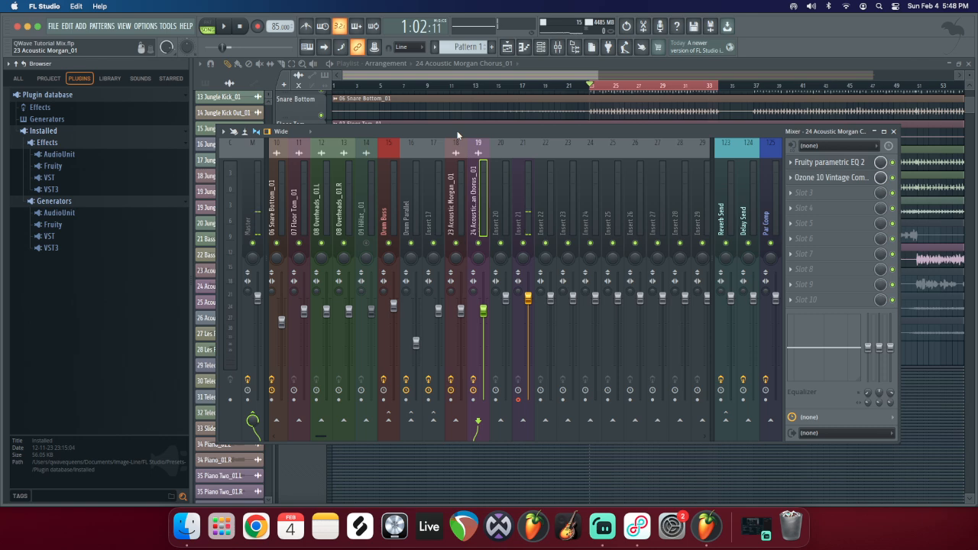
{"action": "left_click", "coordinate": [840, 180]}
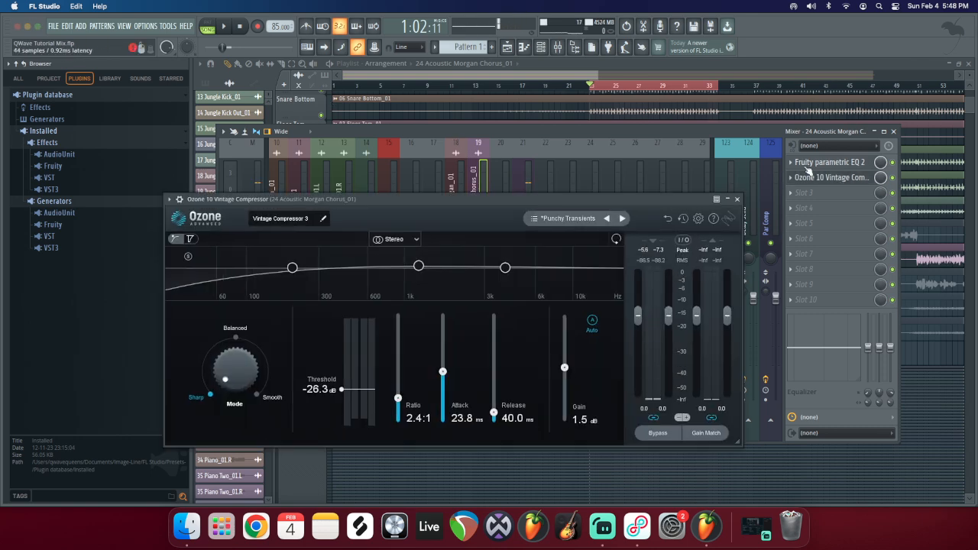
{"action": "left_click", "coordinate": [736, 200]}
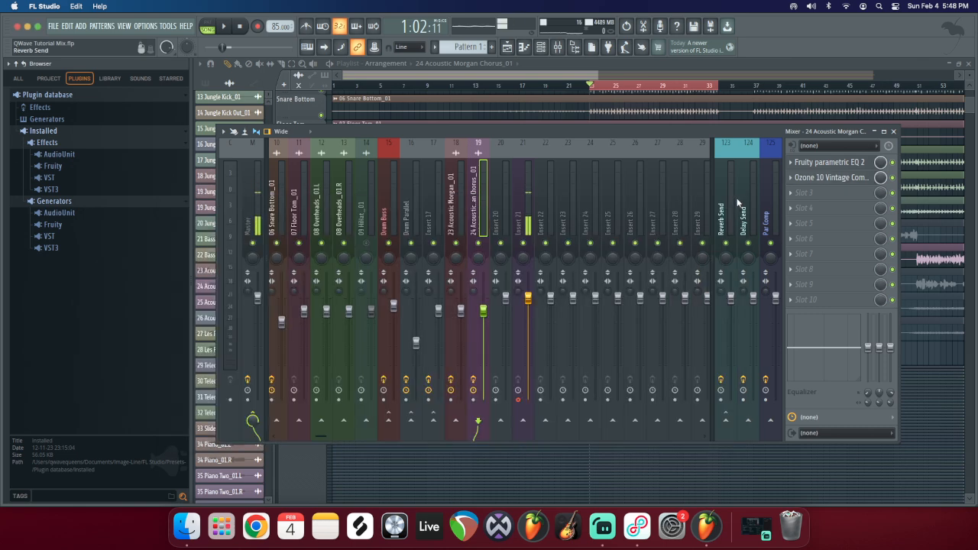
{"action": "left_click", "coordinate": [841, 180]}
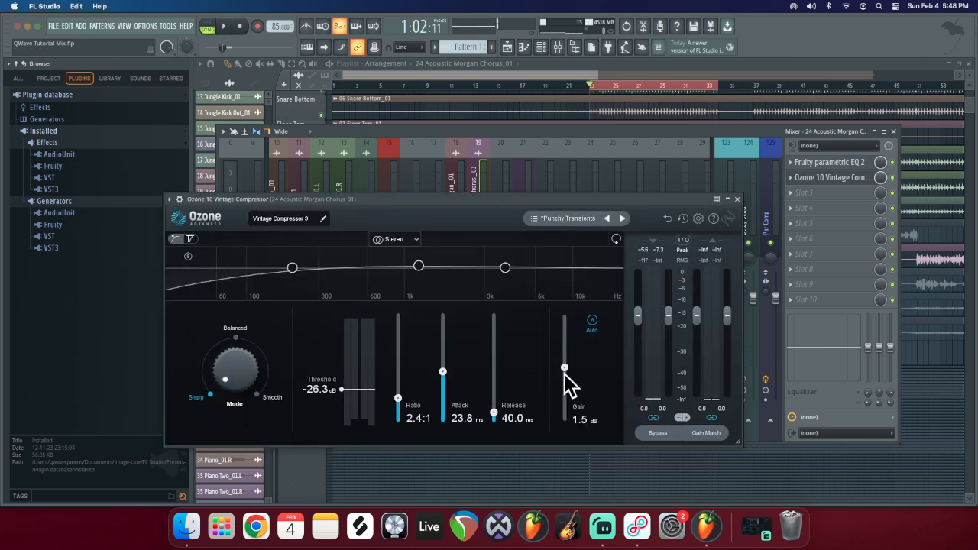
Step: Set the compressor's output gain to about 2.3 dB, close its window, and play the looped section to check the guitar against the drums
{"action": "left_click_drag", "start_coordinate": [564, 369], "coordinate": [564, 367]}
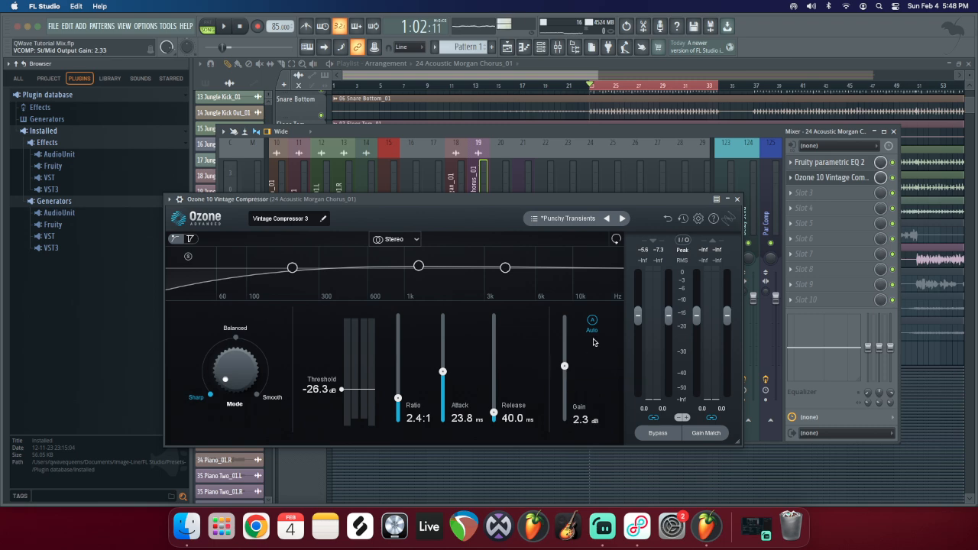
{"action": "left_click", "coordinate": [737, 198]}
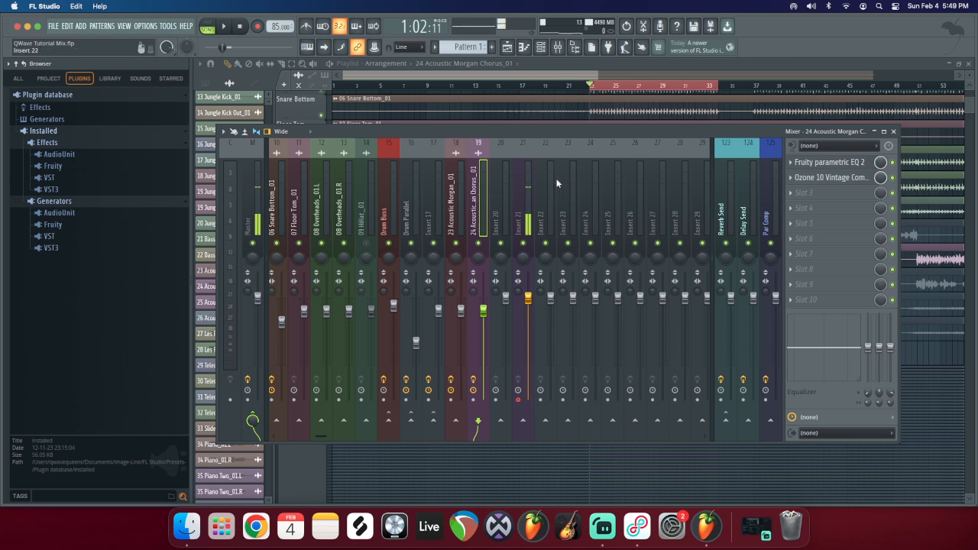
{"action": "left_click_drag", "start_coordinate": [569, 131], "coordinate": [598, 277]}
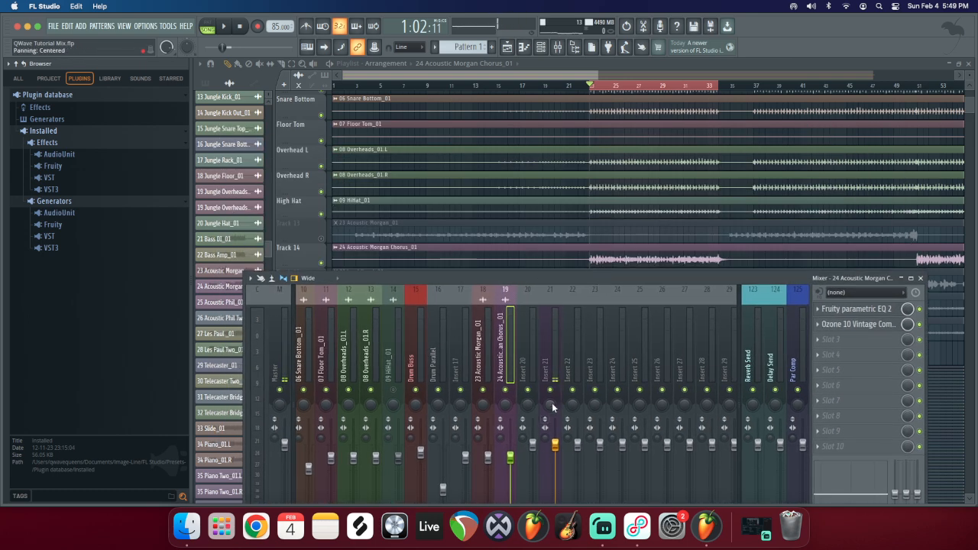
{"action": "left_click_drag", "start_coordinate": [502, 284], "coordinate": [530, 208]}
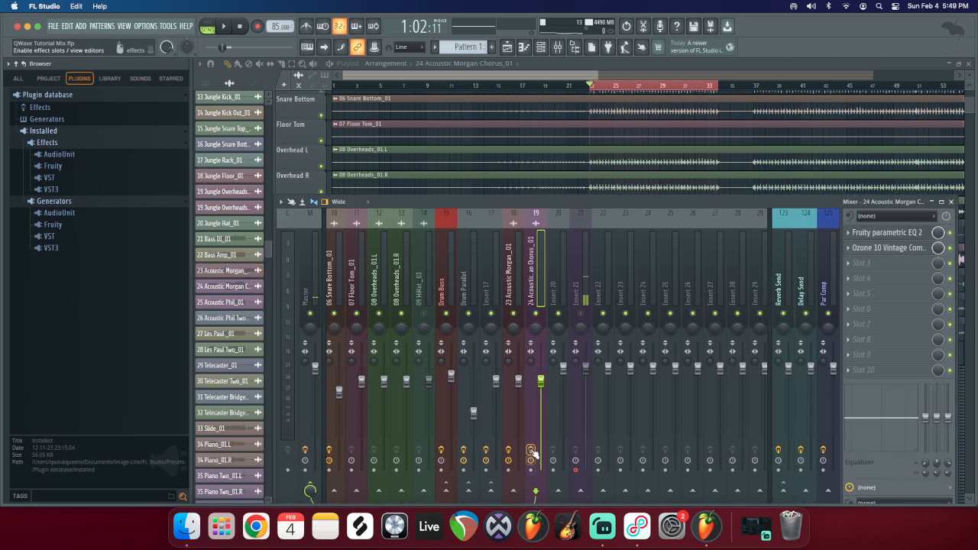
{"action": "key", "text": "space"}
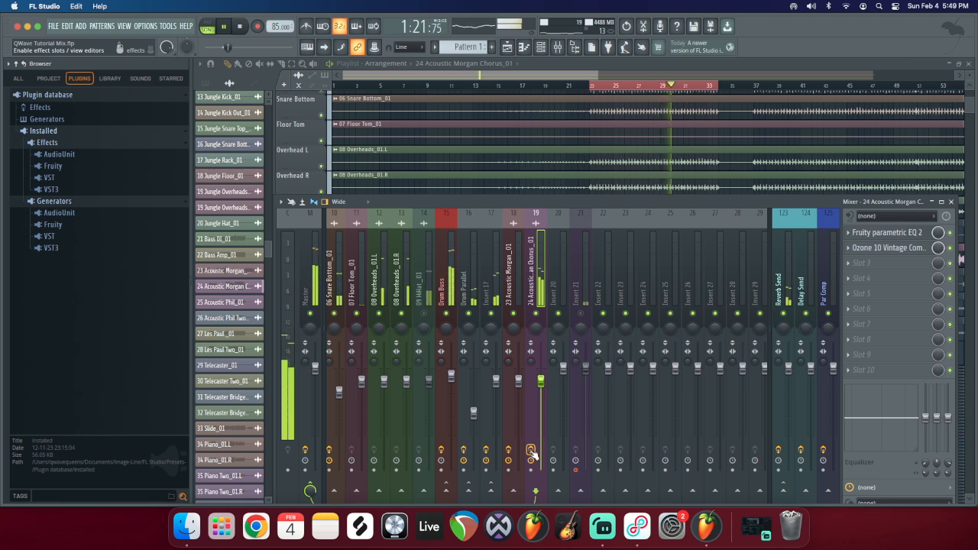
{"action": "key", "text": "space"}
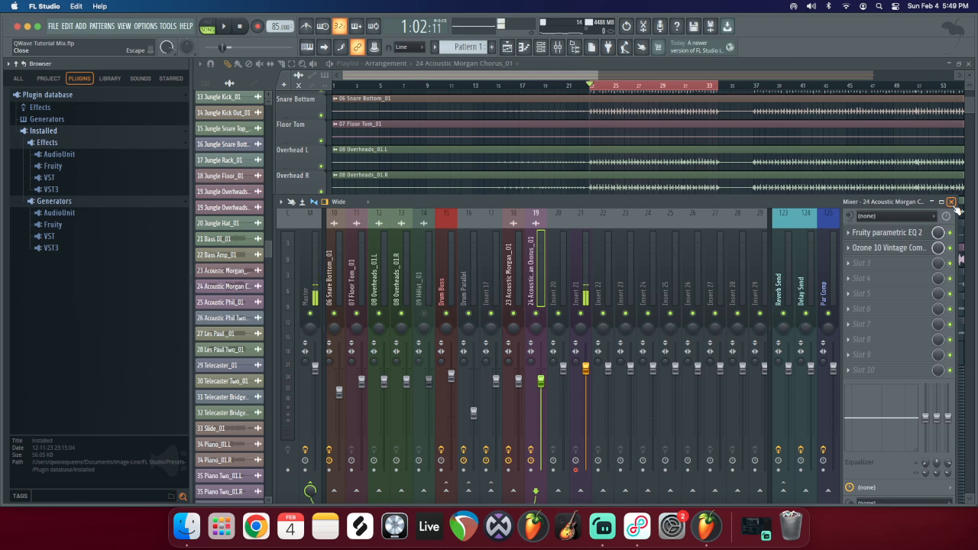
Step: Close the mixer, mute the 24 Acoustic Morgan Chorus track, and unmute the 37 Lead Vocal_01 track in the playlist
{"action": "left_click", "coordinate": [950, 203]}
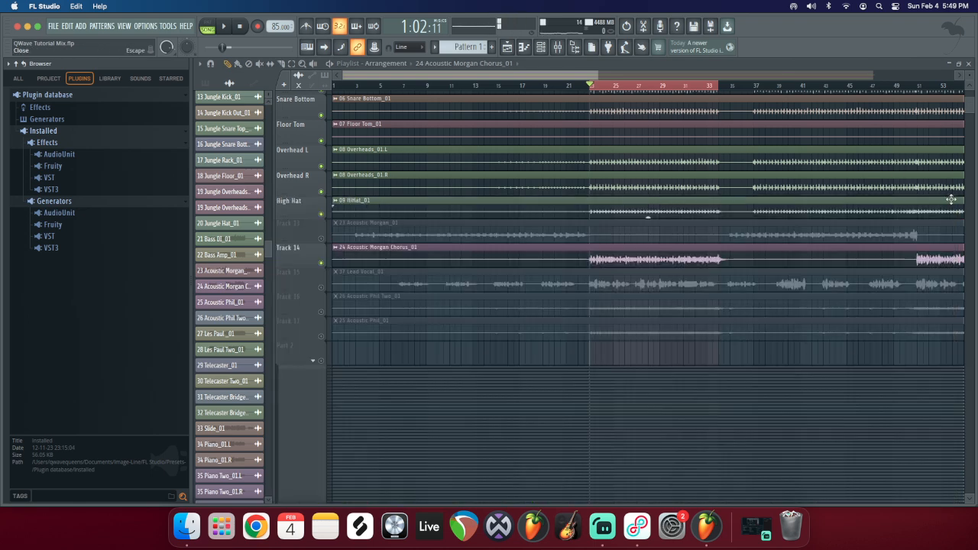
{"action": "left_click", "coordinate": [324, 263]}
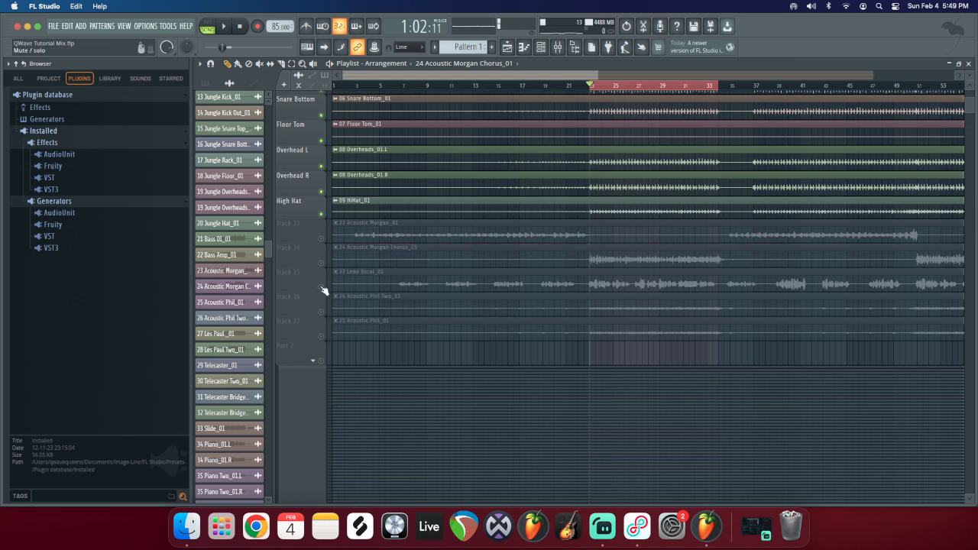
{"action": "left_click", "coordinate": [323, 287]}
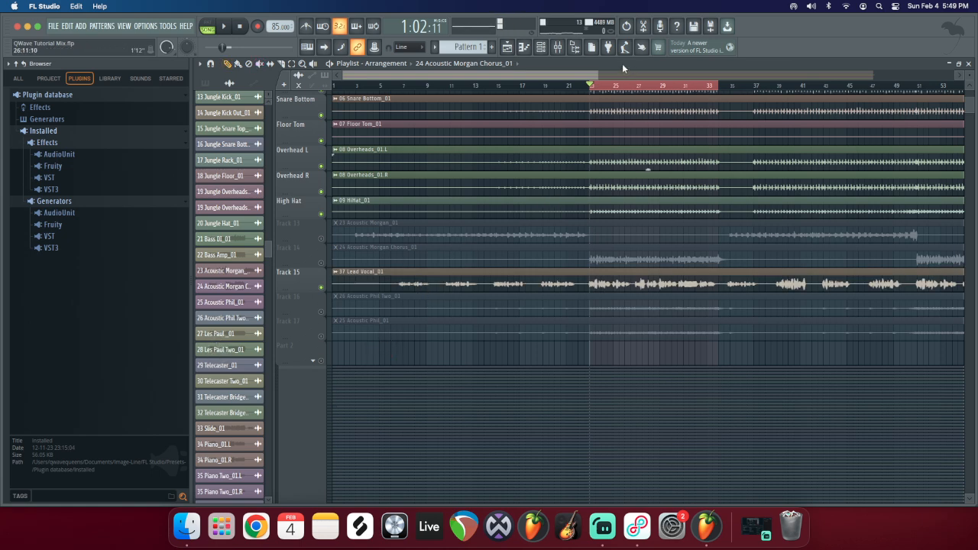
Step: Route the 37 Lead Vocal_01 audio clip to mixer Insert 20 and close the clip's settings
{"action": "left_click", "coordinate": [557, 48]}
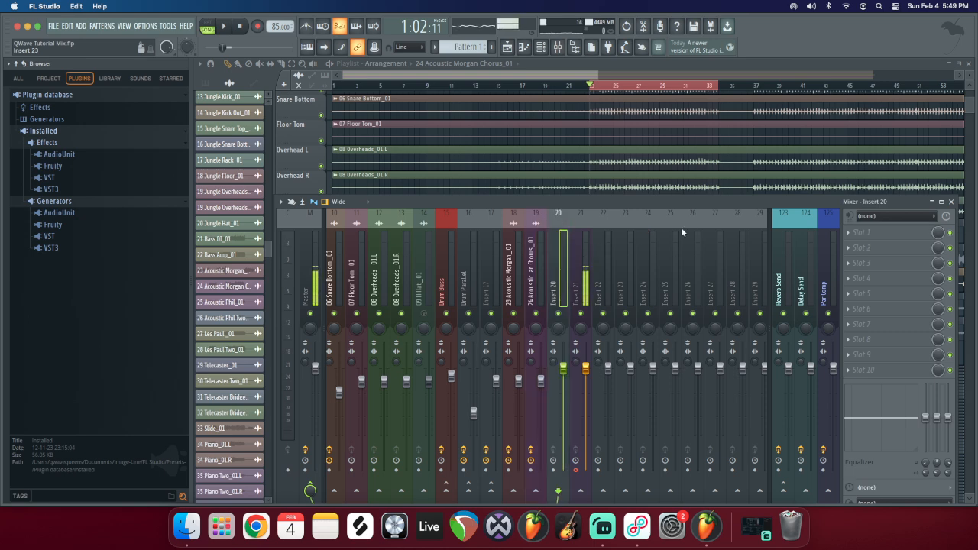
{"action": "left_click", "coordinate": [951, 200]}
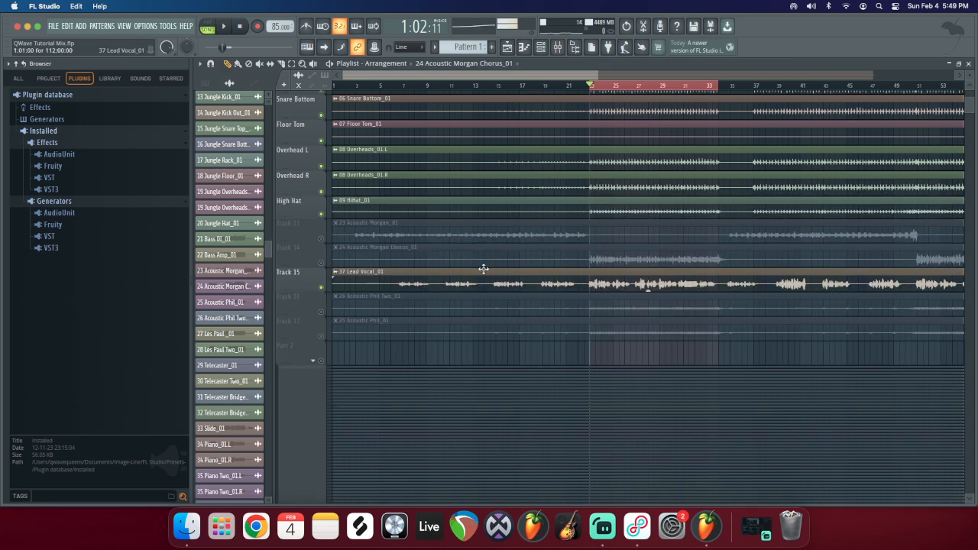
{"action": "double_click", "coordinate": [481, 275]}
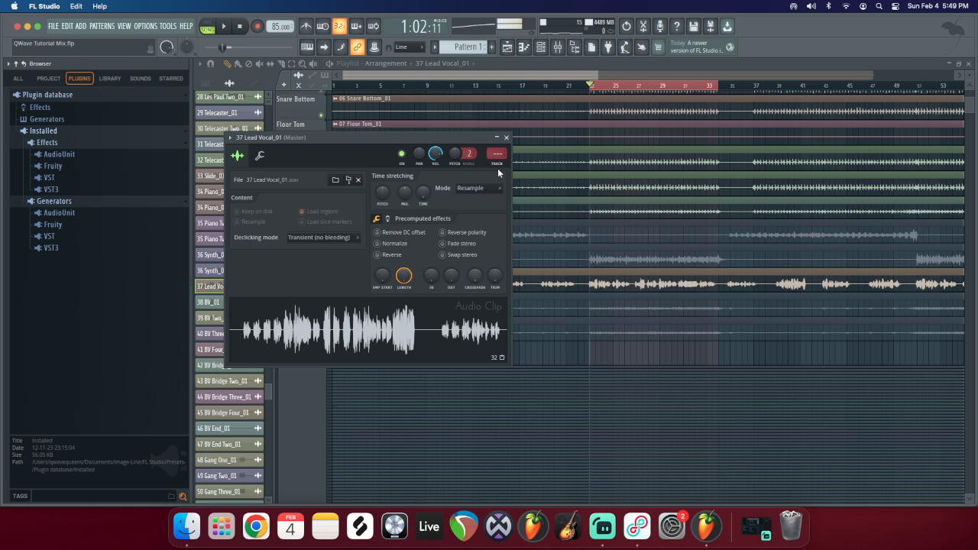
{"action": "key", "text": "super+l"}
{"action": "left_click", "coordinate": [506, 139]}
{"action": "left_click_drag", "start_coordinate": [497, 201], "coordinate": [474, 166]}
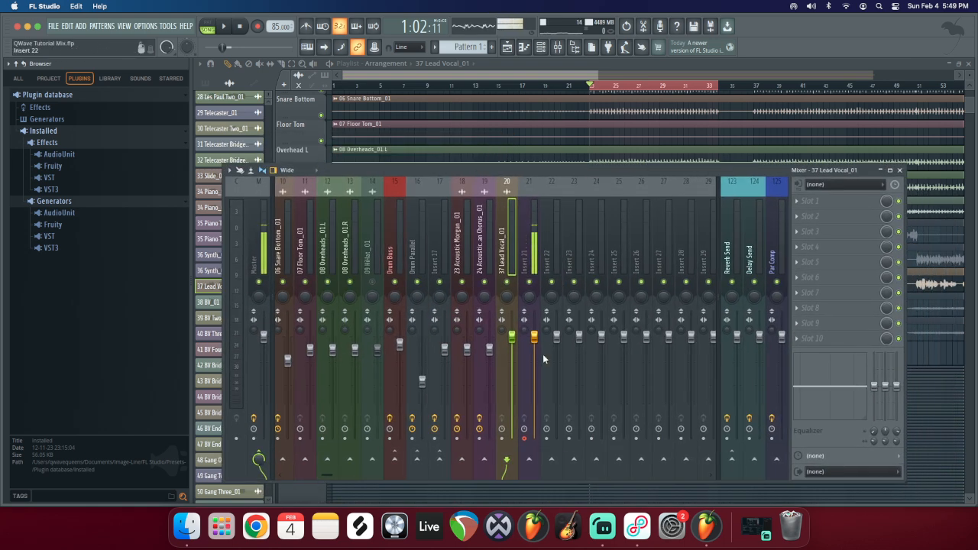
Step: Switch to Streamlabs Desktop to read the stream chat, and minimize it to return to FL Studio
{"action": "left_click", "coordinate": [602, 525]}
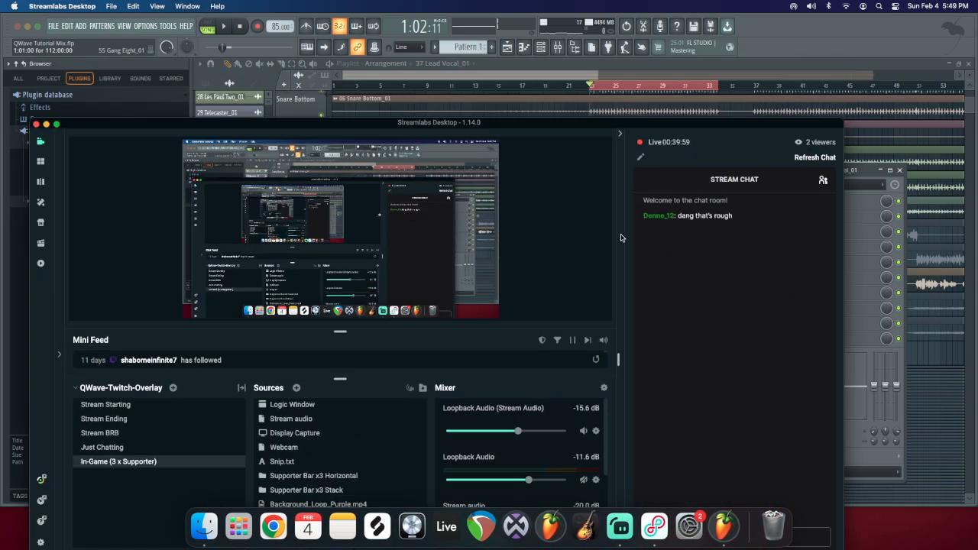
{"action": "left_click_drag", "start_coordinate": [514, 125], "coordinate": [551, 105]}
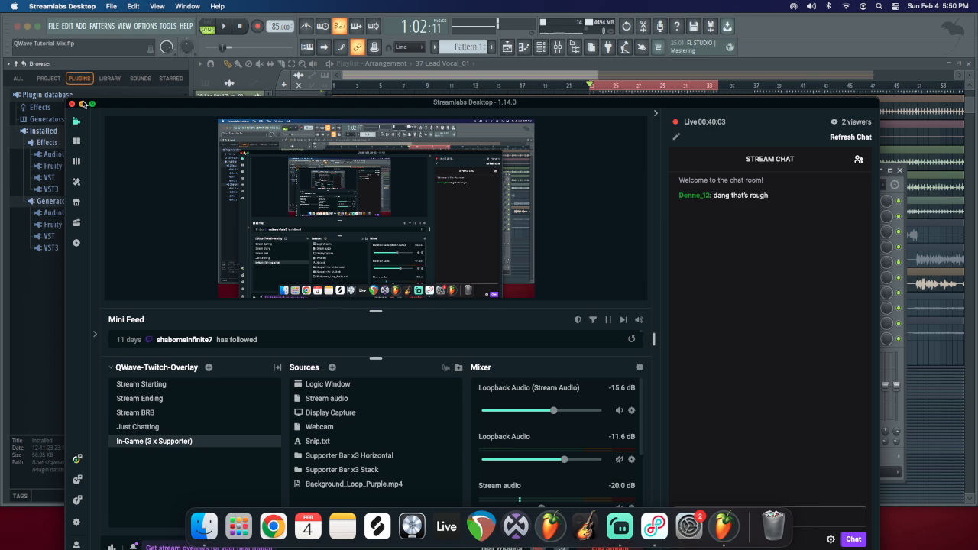
{"action": "left_click", "coordinate": [81, 103]}
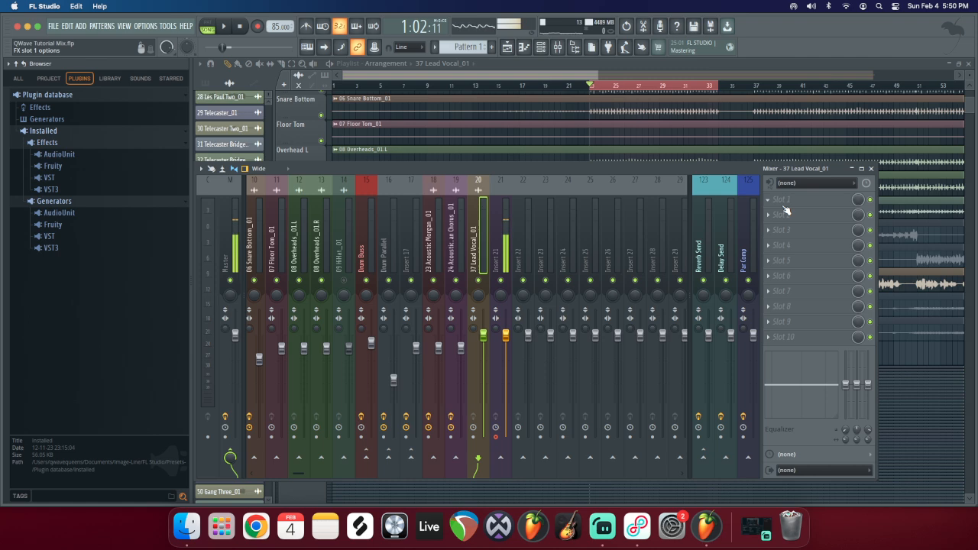
Step: Close the mixer, enlarge the 37 Lead Vocal_01 track's height in the playlist, and examine its waveform across the looped bars
{"action": "left_click", "coordinate": [870, 168]}
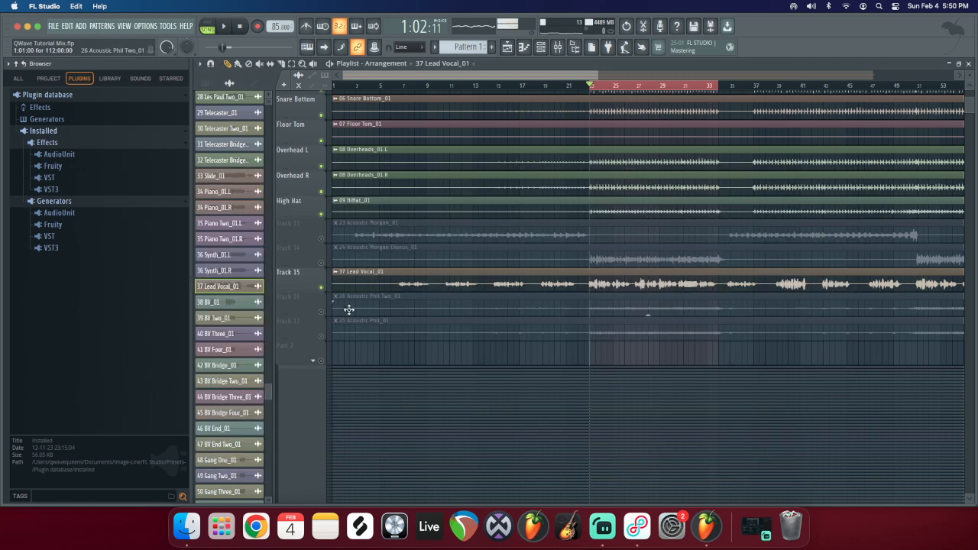
{"action": "left_click_drag", "start_coordinate": [311, 286], "coordinate": [312, 360]}
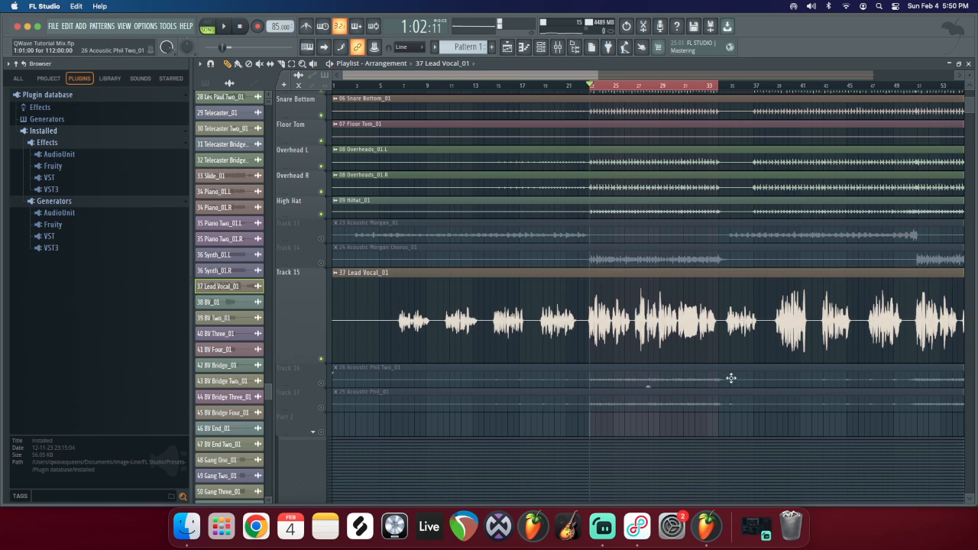
{"action": "scroll", "coordinate": [647, 354], "scroll_direction": "up", "scroll_amount": 3}
{"action": "scroll", "coordinate": [628, 337], "scroll_direction": "up", "scroll_amount": 5}
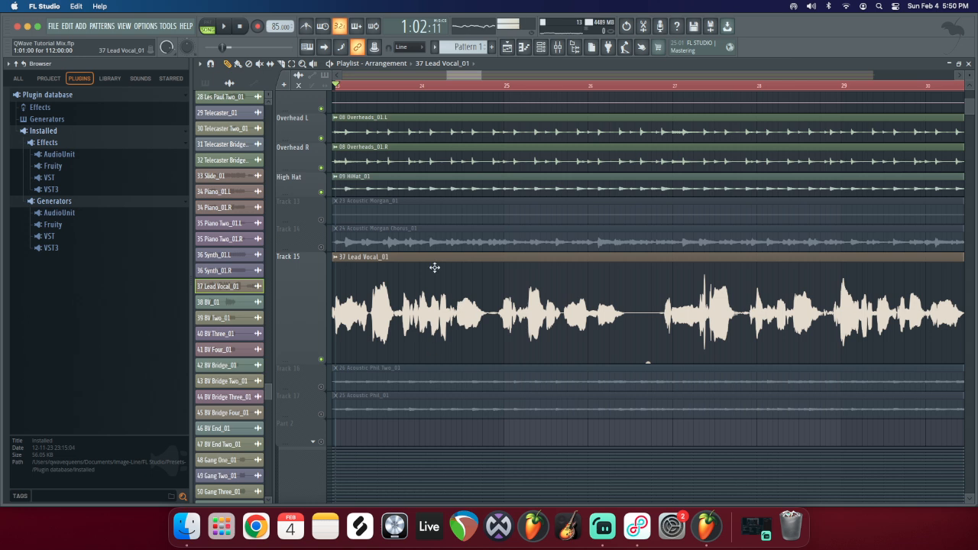
{"action": "scroll", "coordinate": [440, 181], "scroll_direction": "left", "scroll_amount": 3}
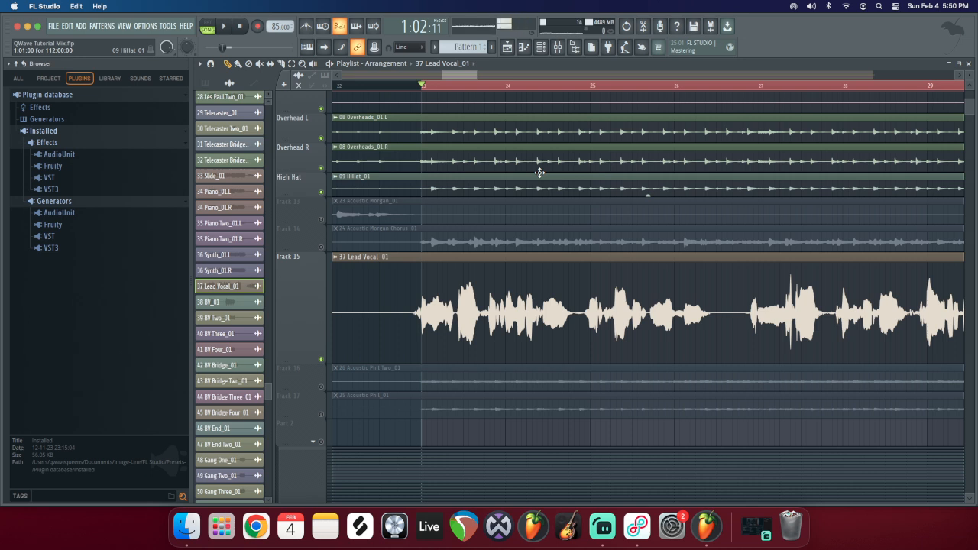
{"action": "scroll", "coordinate": [462, 74], "scroll_direction": "right", "scroll_amount": 2}
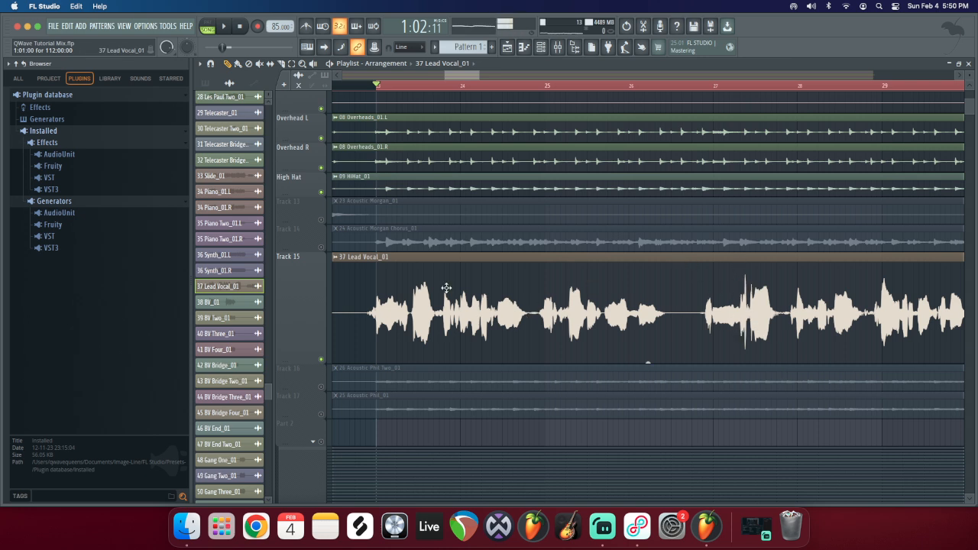
{"action": "scroll", "coordinate": [458, 272], "scroll_direction": "down", "scroll_amount": 4}
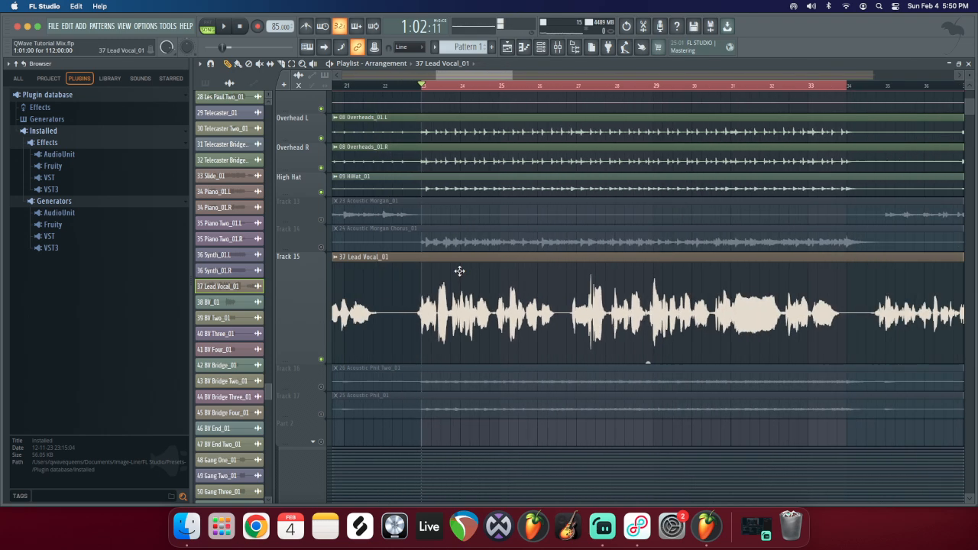
{"action": "scroll", "coordinate": [459, 271], "scroll_direction": "down", "scroll_amount": 1}
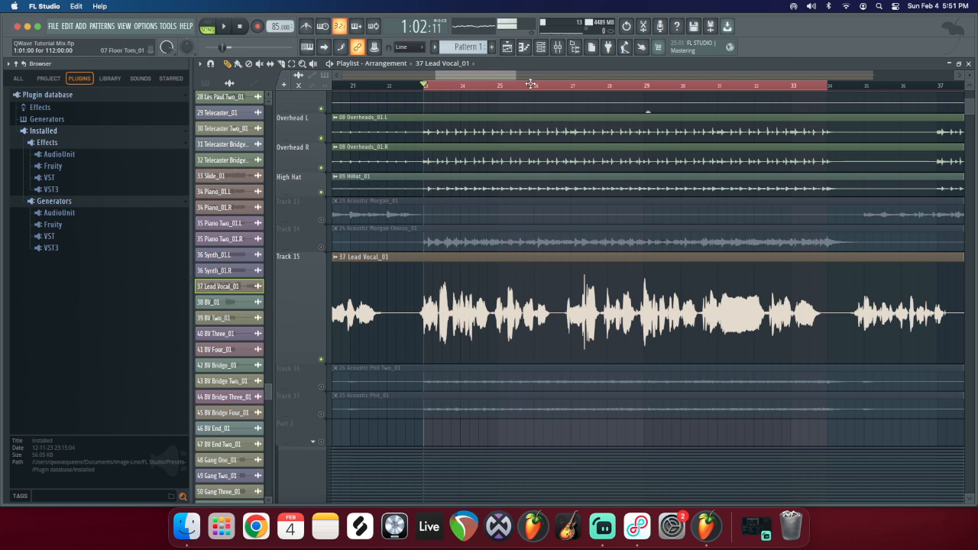
Step: Mute Insert 21 in the mixer and briefly play the looped section with the lead vocal
{"action": "key", "text": "F9"}
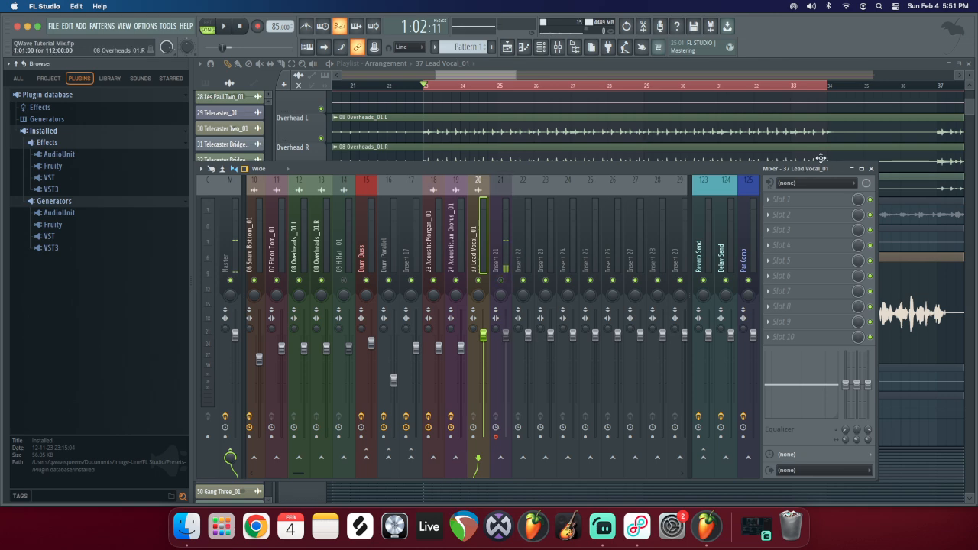
{"action": "left_click", "coordinate": [869, 168]}
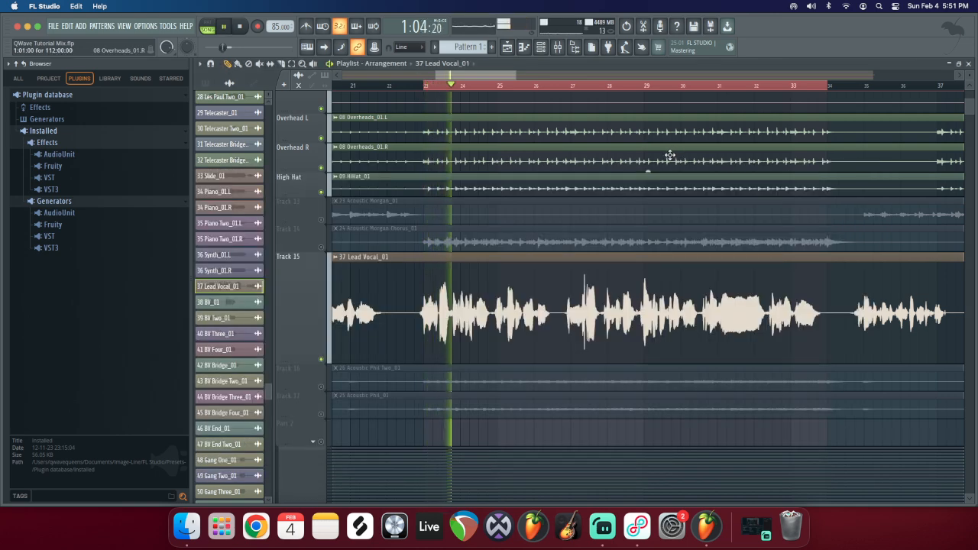
{"action": "key", "text": "space"}
{"action": "scroll", "coordinate": [646, 161], "scroll_direction": "up", "scroll_amount": 8}
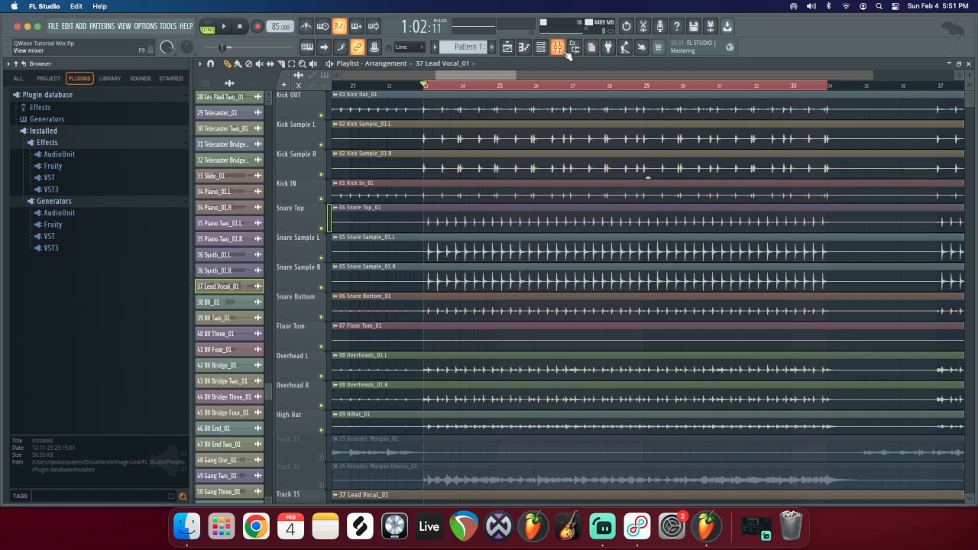
Step: Mute the Drum Buss and the Reverb Send in the mixer while playing the lead vocal
{"action": "left_click", "coordinate": [564, 50]}
{"action": "key", "text": "space"}
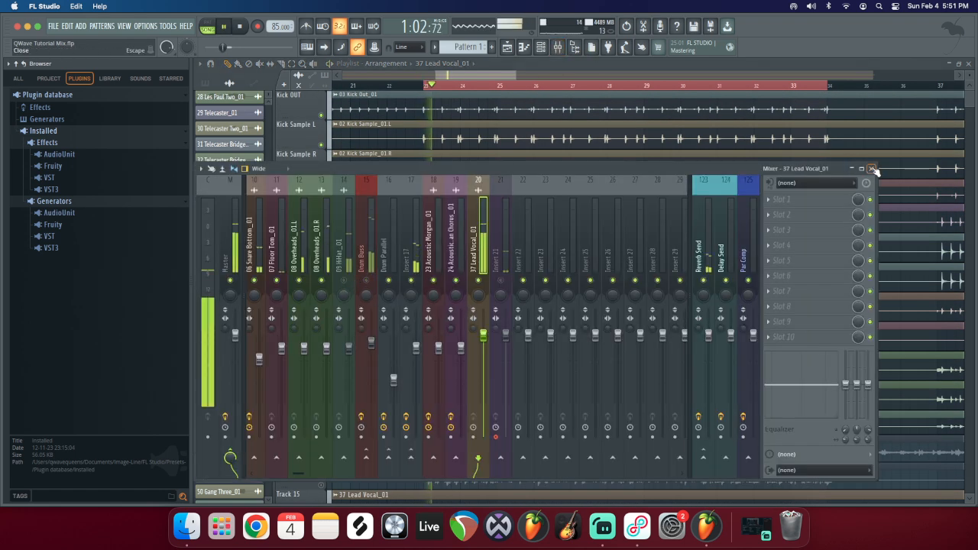
{"action": "left_click", "coordinate": [874, 169]}
{"action": "scroll", "coordinate": [756, 186], "scroll_direction": "down", "scroll_amount": 1}
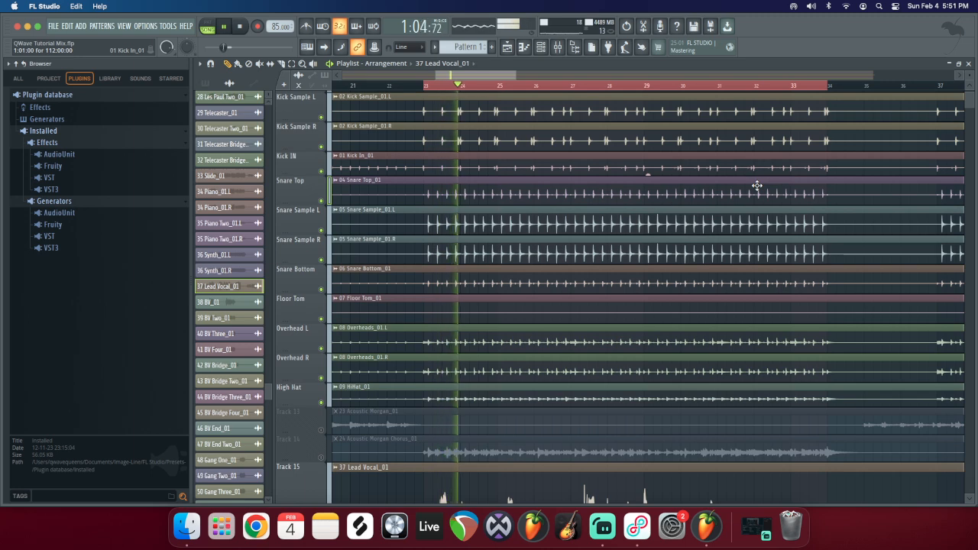
{"action": "key", "text": "F9"}
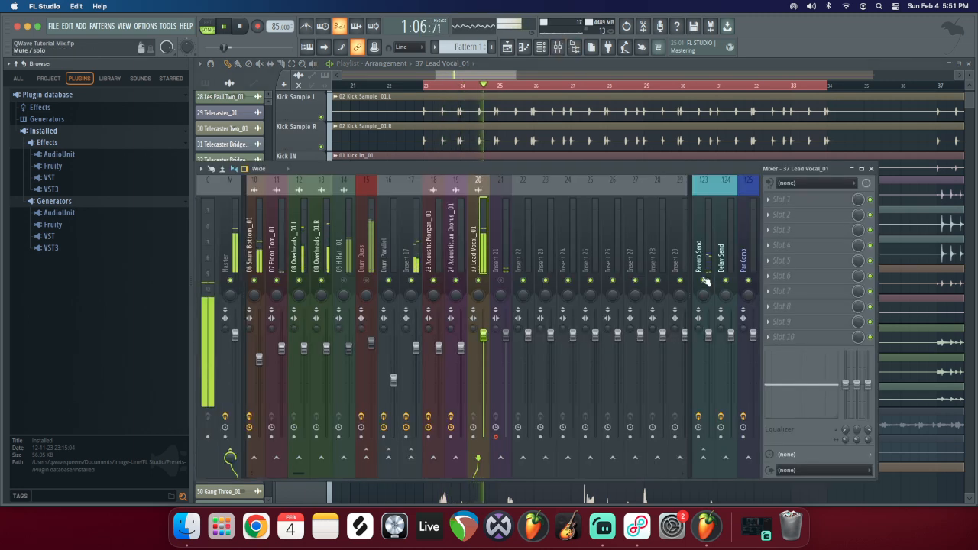
{"action": "key", "text": "F9"}
Step: Follow the lead vocal's waveform during playback near the end of the loop, stop playback, and unmute Insert 21 in the mixer
{"action": "scroll", "coordinate": [567, 344], "scroll_direction": "down", "scroll_amount": 4}
{"action": "scroll", "coordinate": [568, 356], "scroll_direction": "down", "scroll_amount": 1}
{"action": "scroll", "coordinate": [564, 344], "scroll_direction": "up", "scroll_amount": 5}
{"action": "scroll", "coordinate": [558, 317], "scroll_direction": "up", "scroll_amount": 3}
{"action": "left_click_drag", "start_coordinate": [474, 79], "coordinate": [500, 76]}
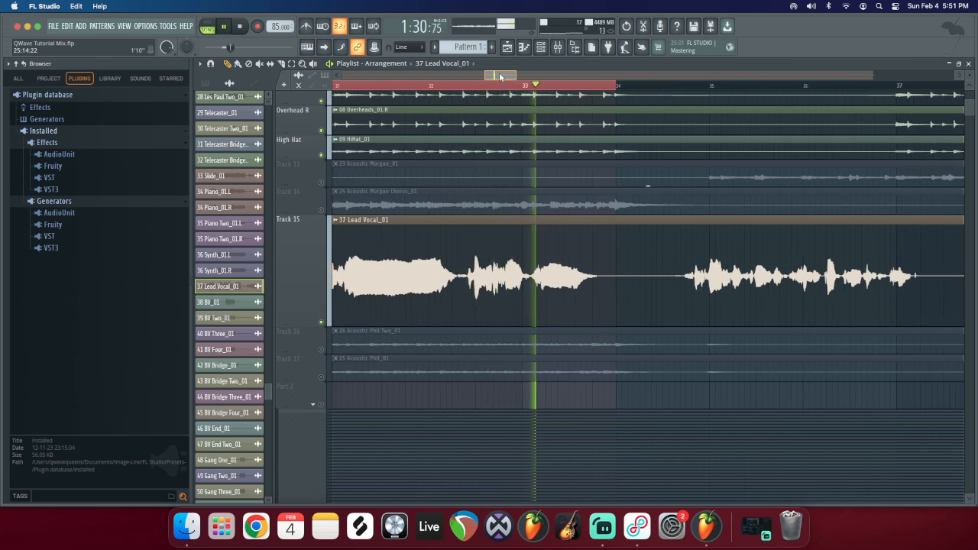
{"action": "key", "text": "space"}
{"action": "key", "text": "F9"}
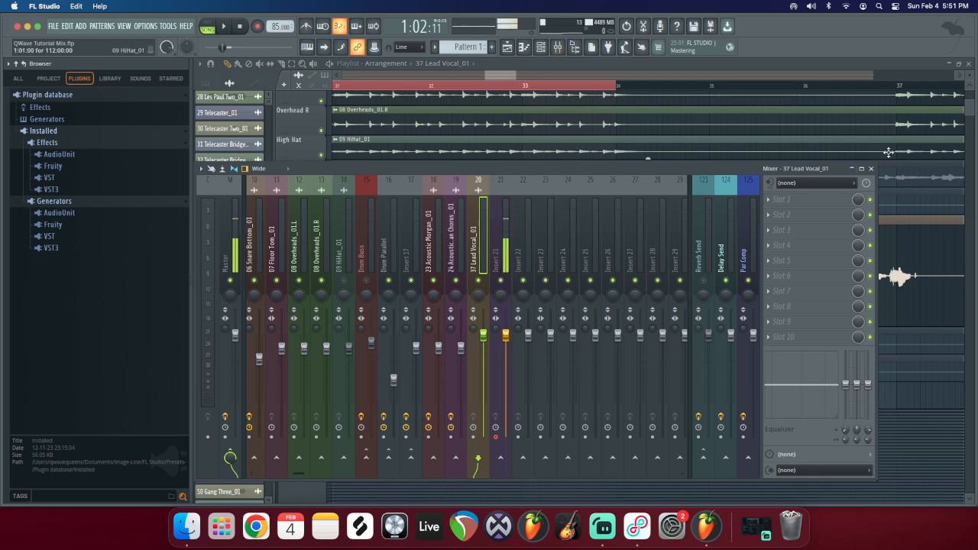
{"action": "left_click", "coordinate": [871, 168]}
Step: Reselect the playlist's loop range so that it spans from bar 23 to about bar 37
{"action": "scroll", "coordinate": [387, 181], "scroll_direction": "down", "scroll_amount": 3}
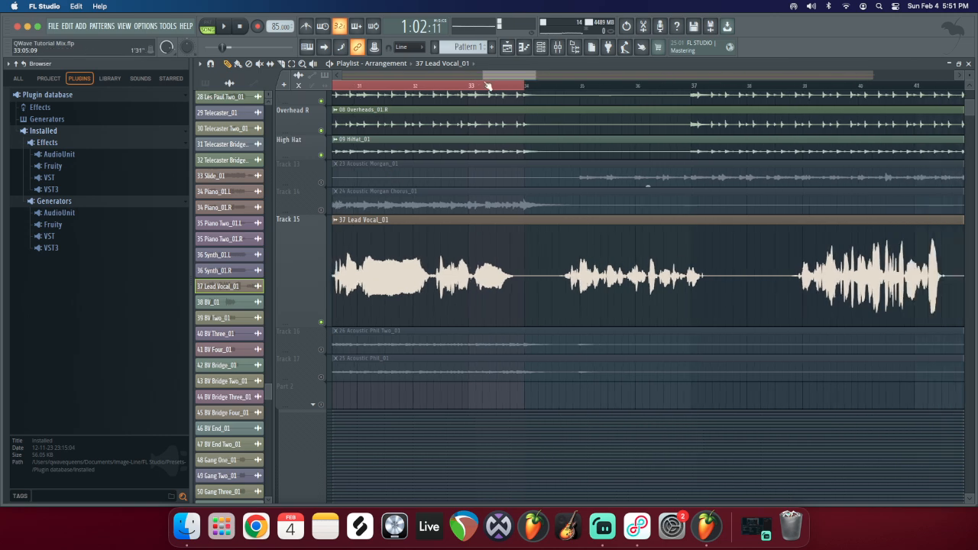
{"action": "left_click_drag", "start_coordinate": [496, 75], "coordinate": [458, 77]}
{"action": "scroll", "coordinate": [486, 134], "scroll_direction": "down", "scroll_amount": 2}
{"action": "scroll", "coordinate": [452, 232], "scroll_direction": "down", "scroll_amount": 4}
{"action": "scroll", "coordinate": [405, 262], "scroll_direction": "down", "scroll_amount": 4}
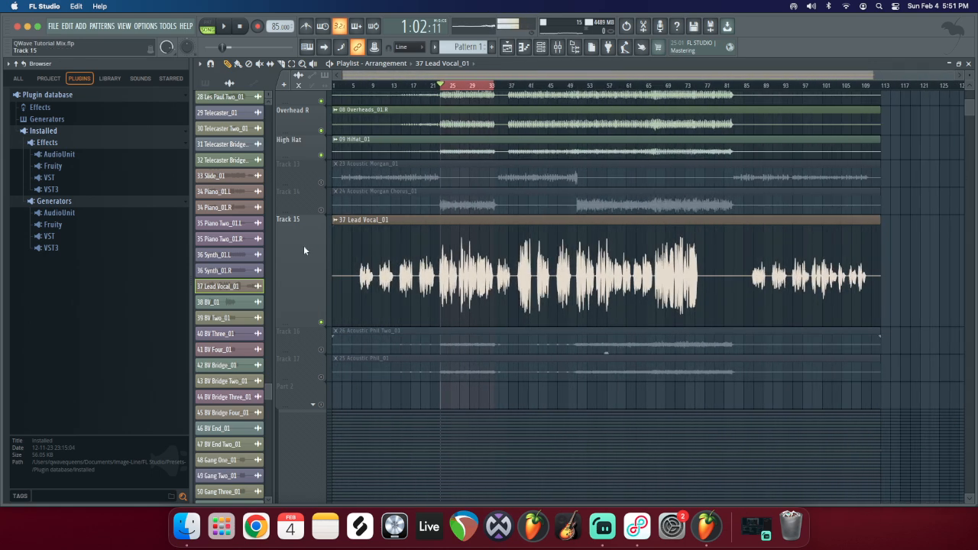
{"action": "left_click_drag", "start_coordinate": [412, 86], "coordinate": [395, 86]}
{"action": "left_click", "coordinate": [413, 85]}
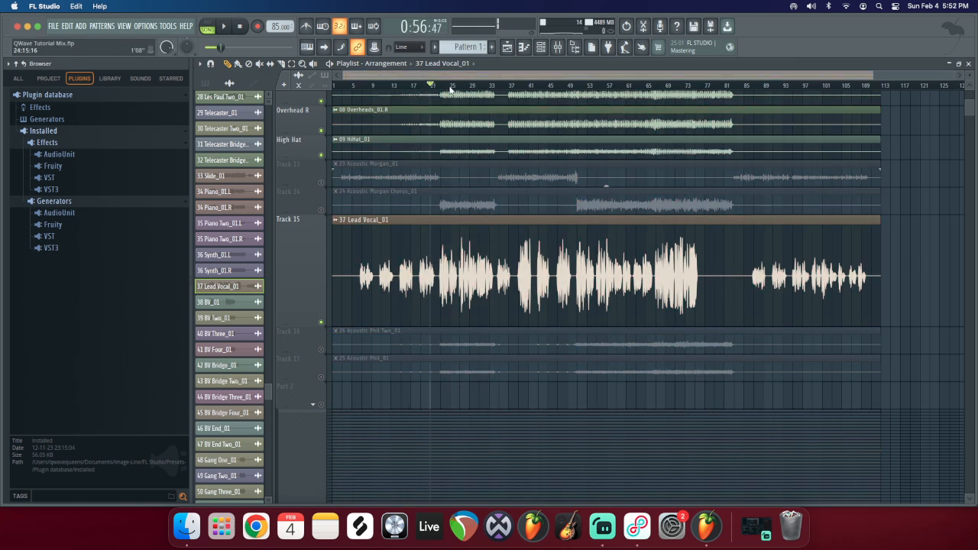
{"action": "left_click_drag", "start_coordinate": [440, 86], "coordinate": [512, 93]}
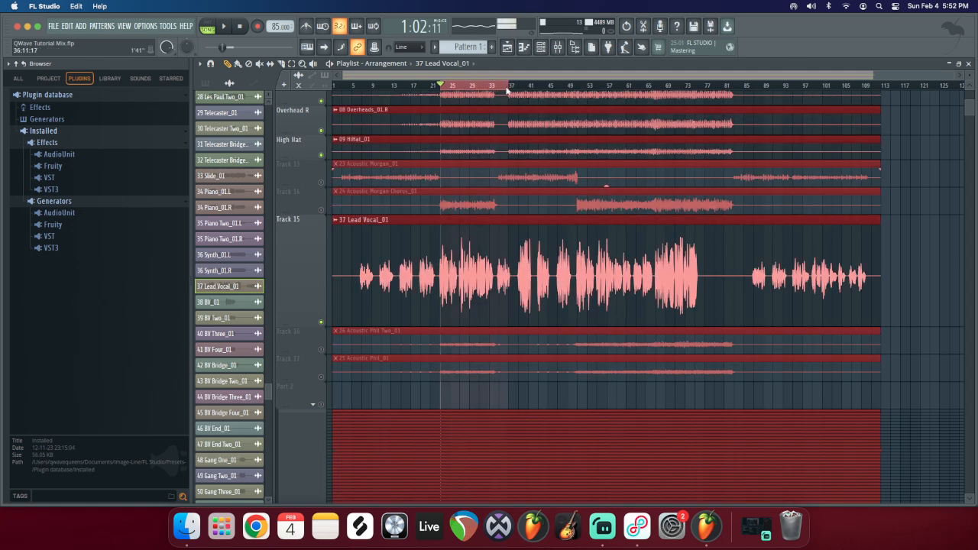
Step: Clear the clip selection in the playlist around the looped section of the 37 Lead Vocal_01 track
{"action": "scroll", "coordinate": [462, 183], "scroll_direction": "up", "scroll_amount": 6}
{"action": "left_click", "coordinate": [385, 86]}
{"action": "left_click_drag", "start_coordinate": [391, 90], "coordinate": [395, 88]}
{"action": "left_click", "coordinate": [436, 390], "text": "super"}
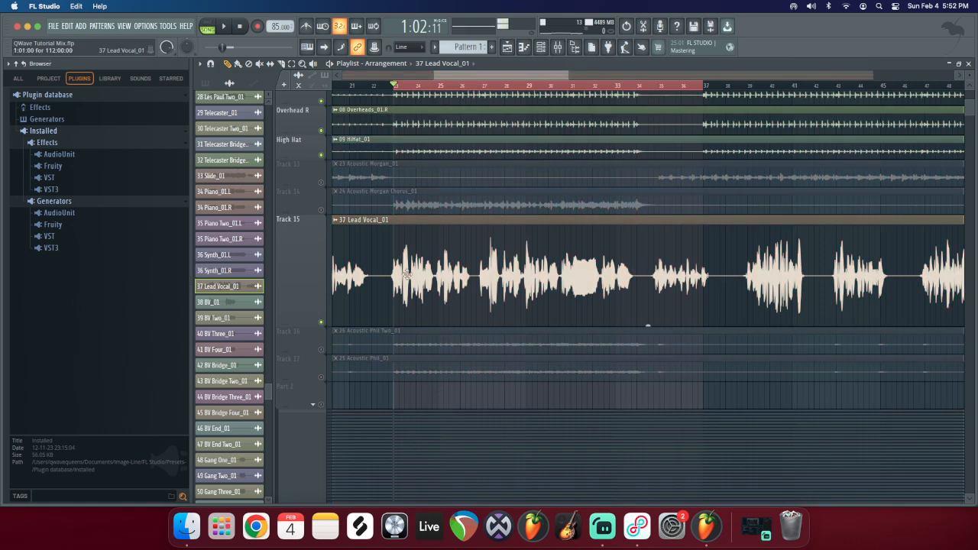
{"action": "scroll", "coordinate": [372, 233], "scroll_direction": "up", "scroll_amount": 3}
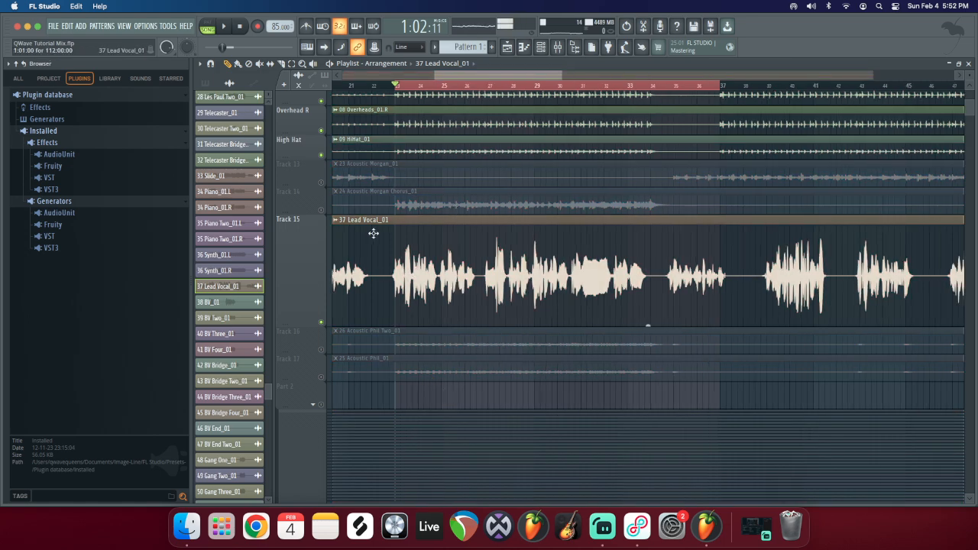
Step: Load the AU version of RX 10 De-ess into the first effect slot of the 37 Lead Vocal_01 mixer track
{"action": "left_click", "coordinate": [558, 48]}
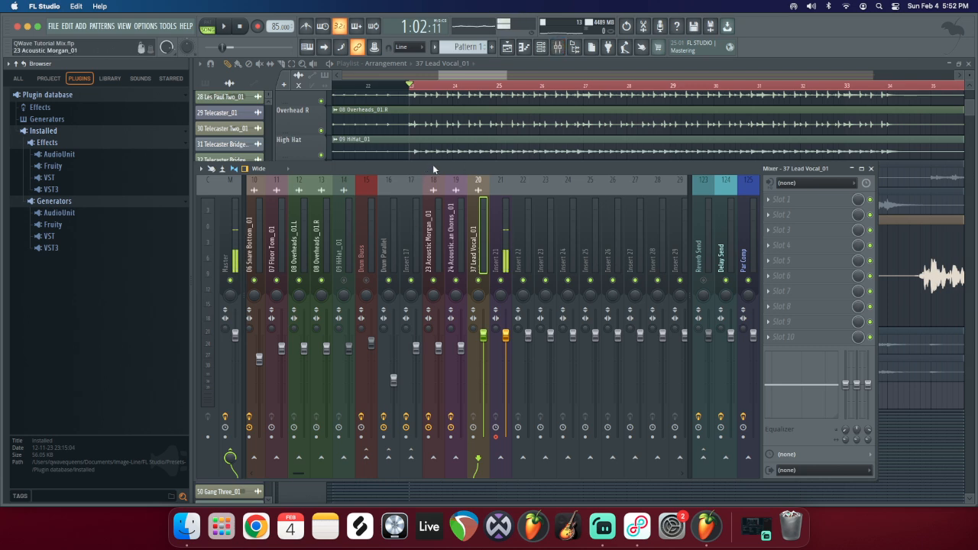
{"action": "left_click_drag", "start_coordinate": [496, 290], "coordinate": [478, 243]}
{"action": "left_click", "coordinate": [782, 199]}
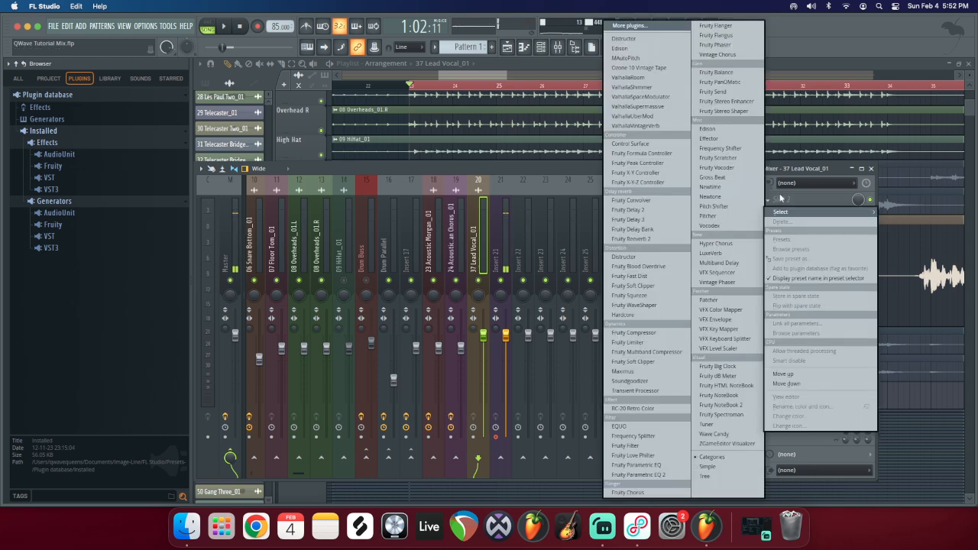
{"action": "left_click", "coordinate": [629, 27]}
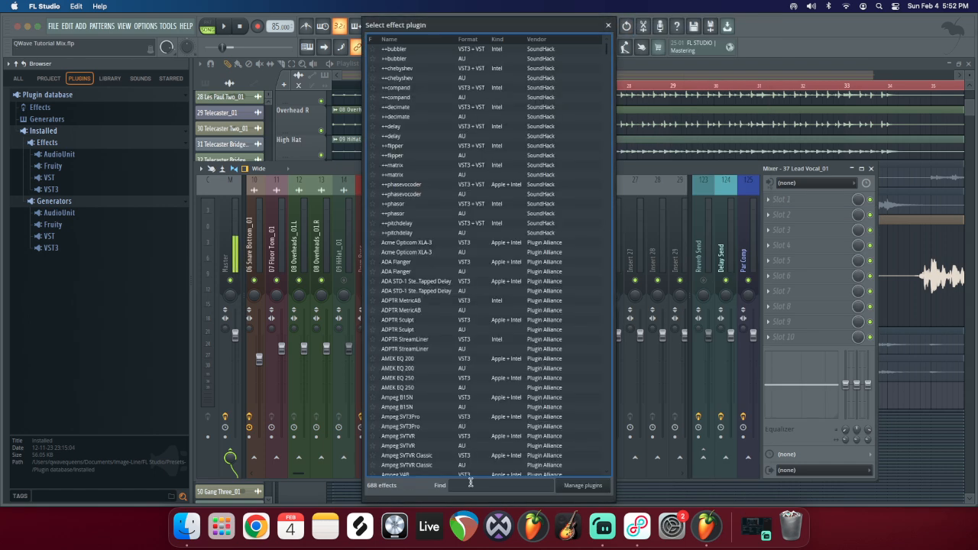
{"action": "type", "text": "dee"}
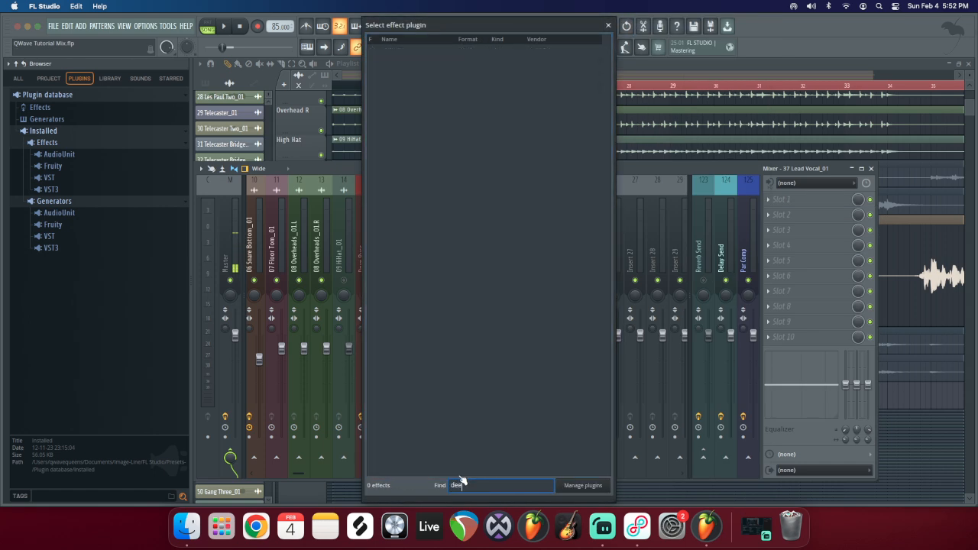
{"action": "key", "text": "BackSpace"}
{"action": "type", "text": "-es"}
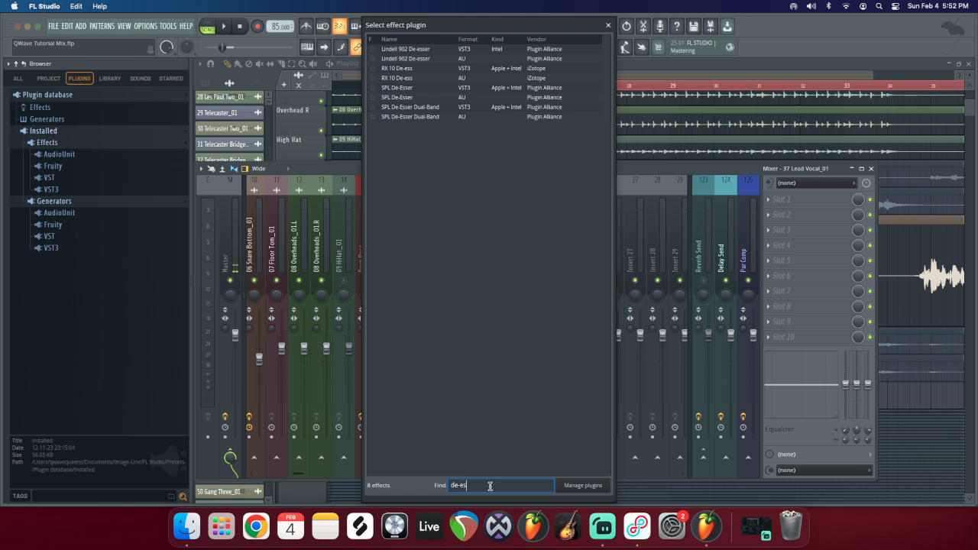
{"action": "double_click", "coordinate": [423, 78]}
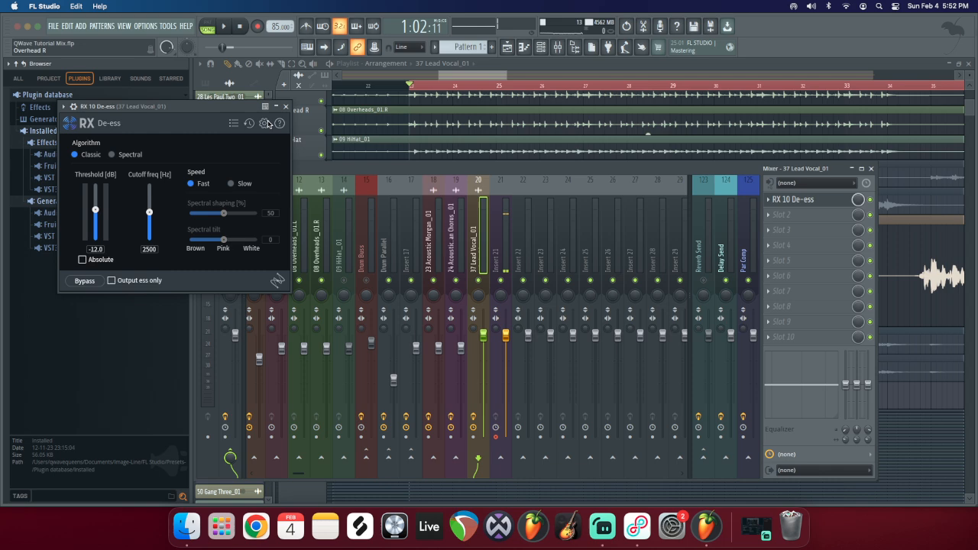
Step: Set the De-ess cutoff frequency to 6110 Hz and the threshold to -5.0 dB while playing the lead vocal with Insert 21 muted
{"action": "left_click_drag", "start_coordinate": [125, 109], "coordinate": [611, 277]}
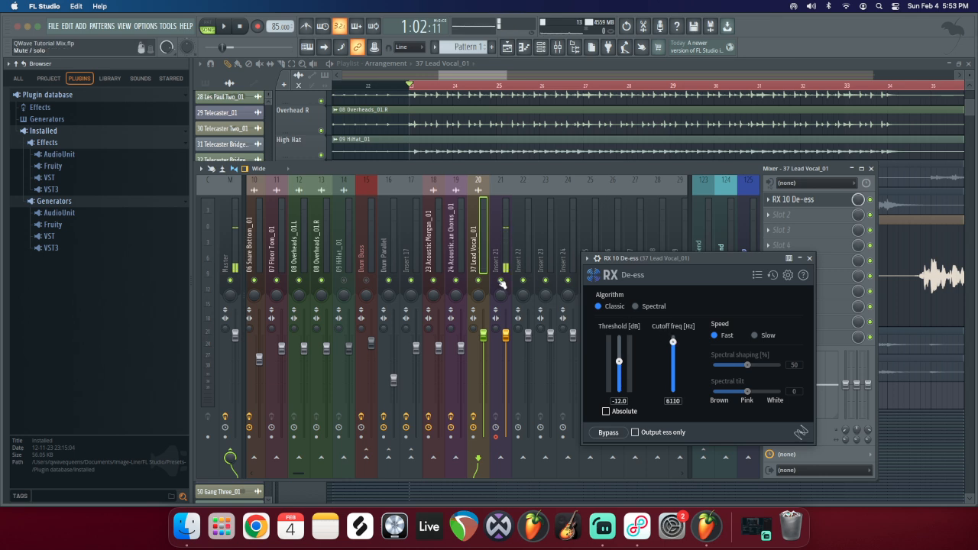
{"action": "left_click", "coordinate": [501, 281]}
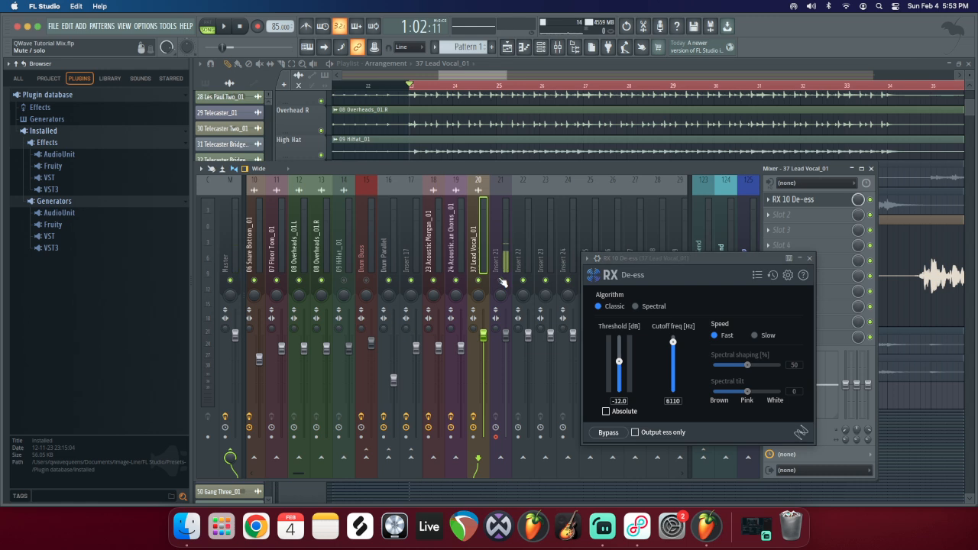
{"action": "key", "text": "space"}
{"action": "left_click_drag", "start_coordinate": [621, 367], "coordinate": [620, 345]}
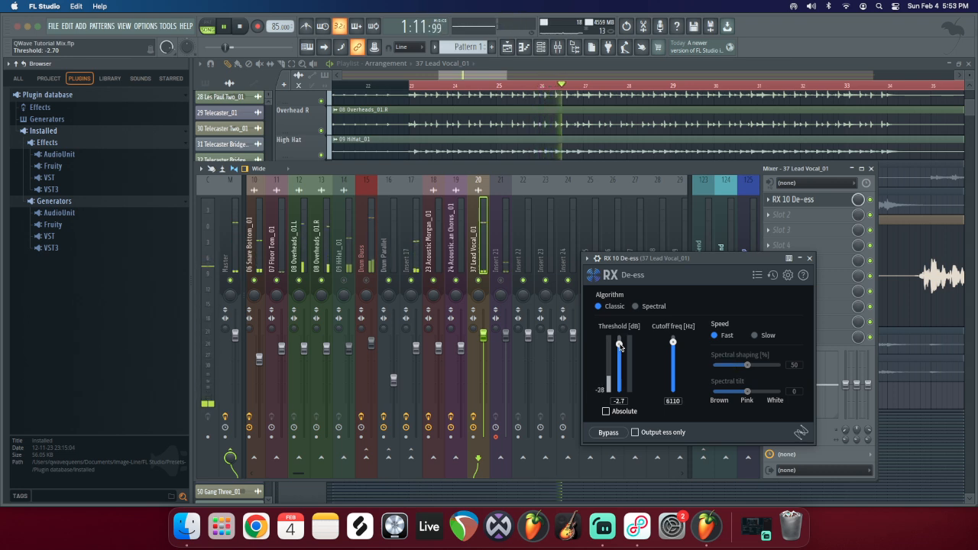
{"action": "left_click_drag", "start_coordinate": [620, 346], "coordinate": [620, 347]}
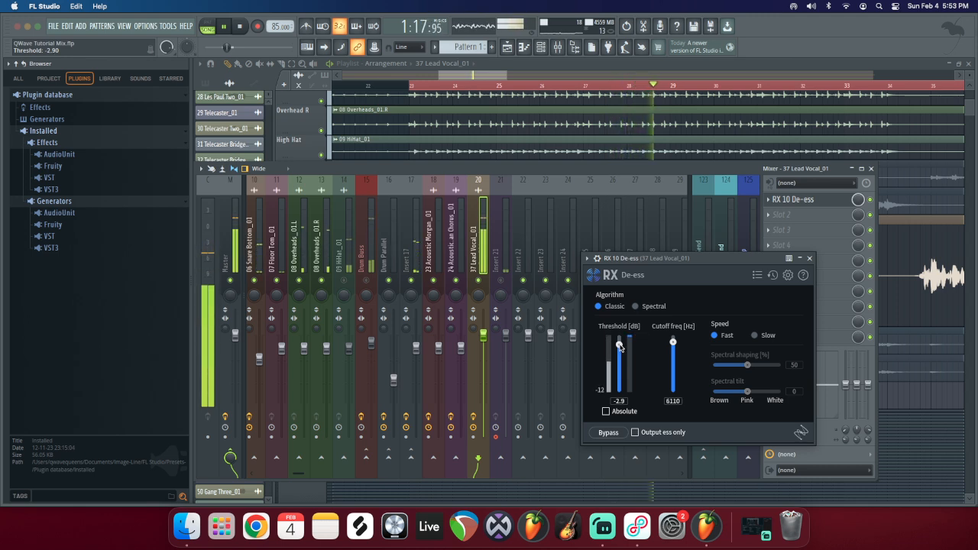
{"action": "left_click", "coordinate": [606, 411]}
{"action": "left_click", "coordinate": [606, 411]}
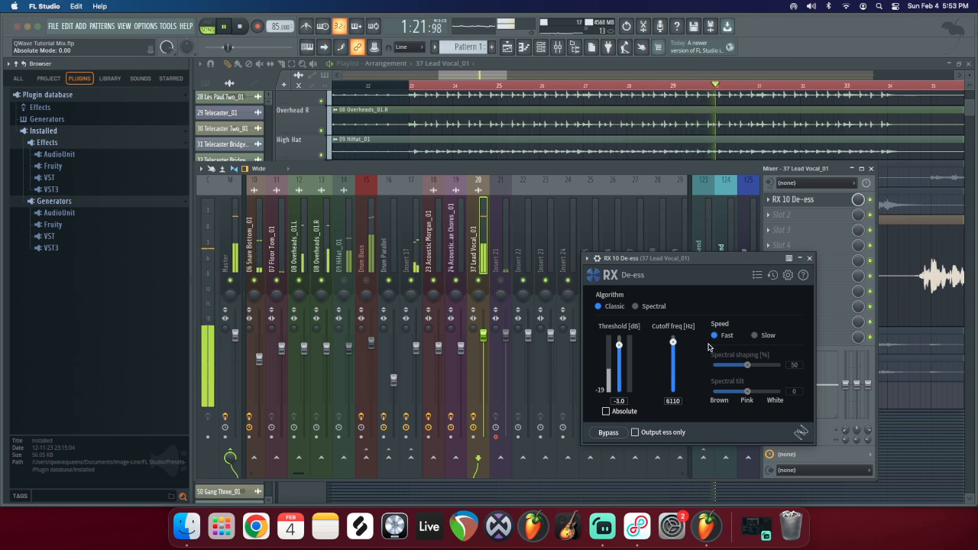
{"action": "left_click_drag", "start_coordinate": [619, 345], "coordinate": [619, 352]}
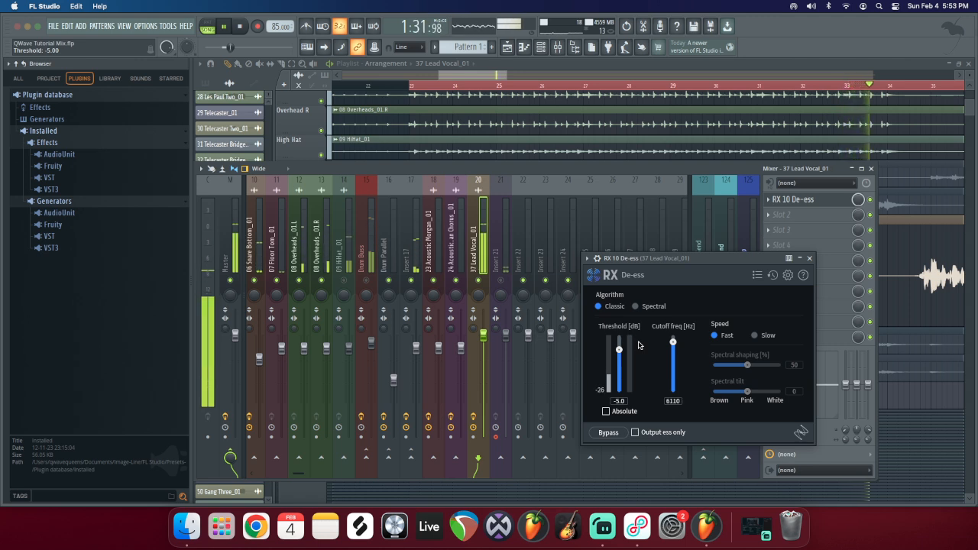
{"action": "key", "text": "space"}
Step: Unmute Insert 21 and briefly play the de-essed lead vocal before closing the RX 10 De-ess window
{"action": "left_click", "coordinate": [502, 284]}
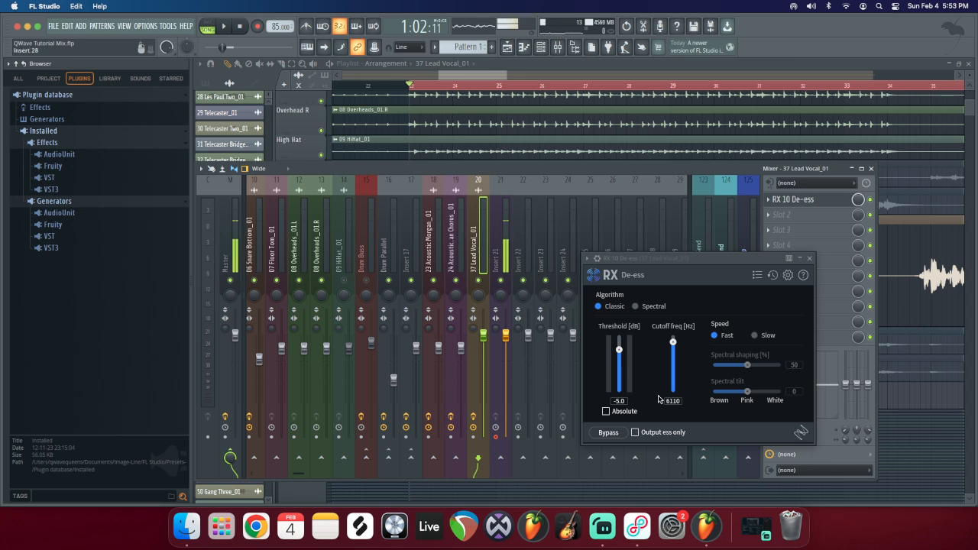
{"action": "key", "text": "space"}
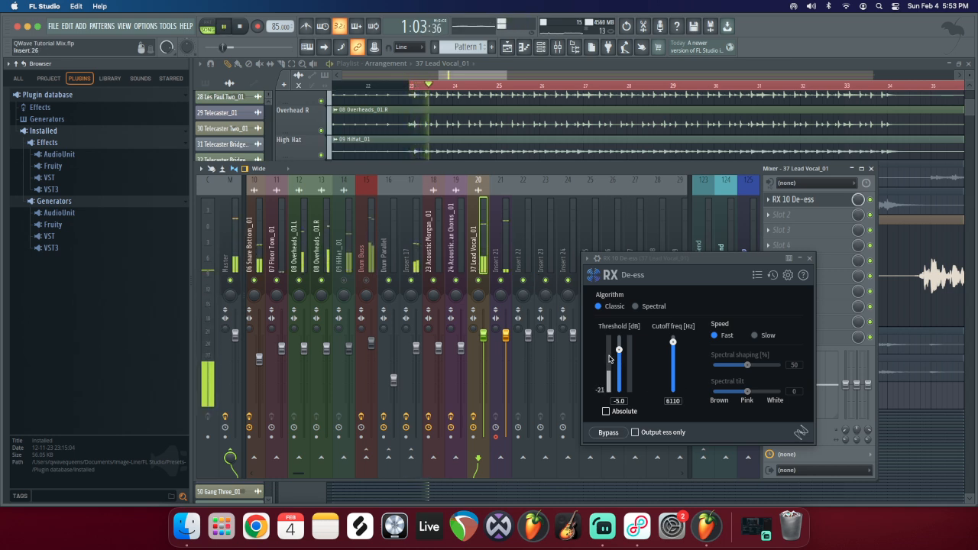
{"action": "key", "text": "space"}
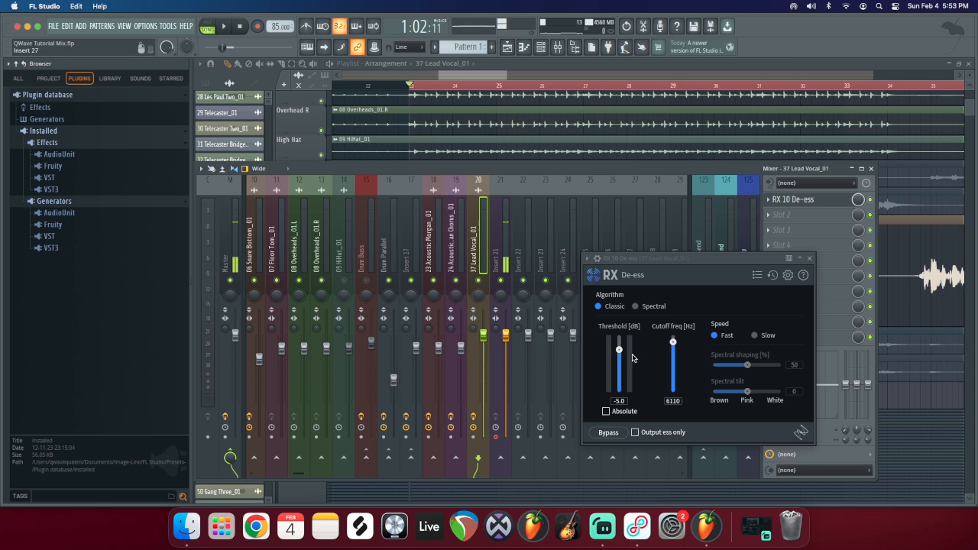
{"action": "left_click", "coordinate": [810, 259]}
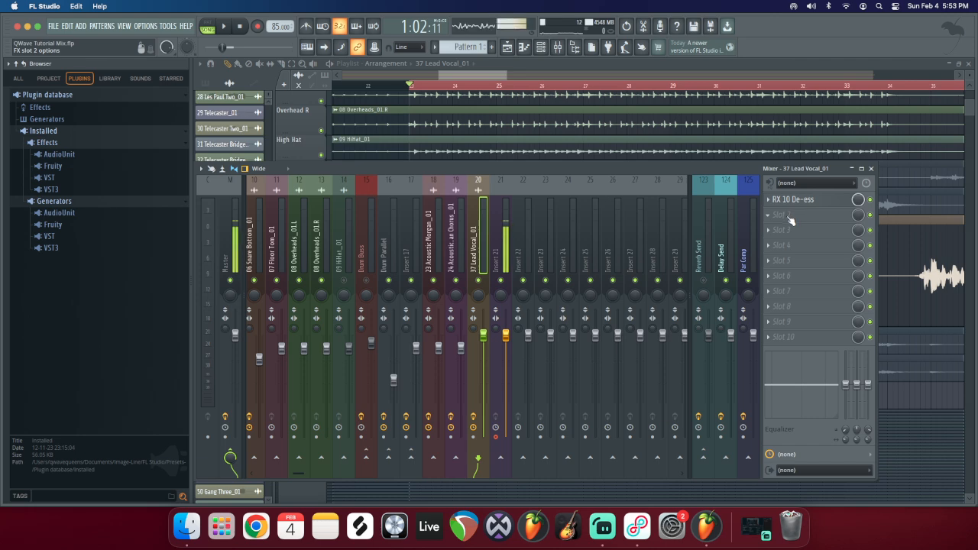
Step: Load the AU version of Ozone 10 Vintage Compressor into the second effect slot of the 37 Lead Vocal_01 track
{"action": "left_click", "coordinate": [789, 220]}
{"action": "mouse_move", "coordinate": [764, 228]}
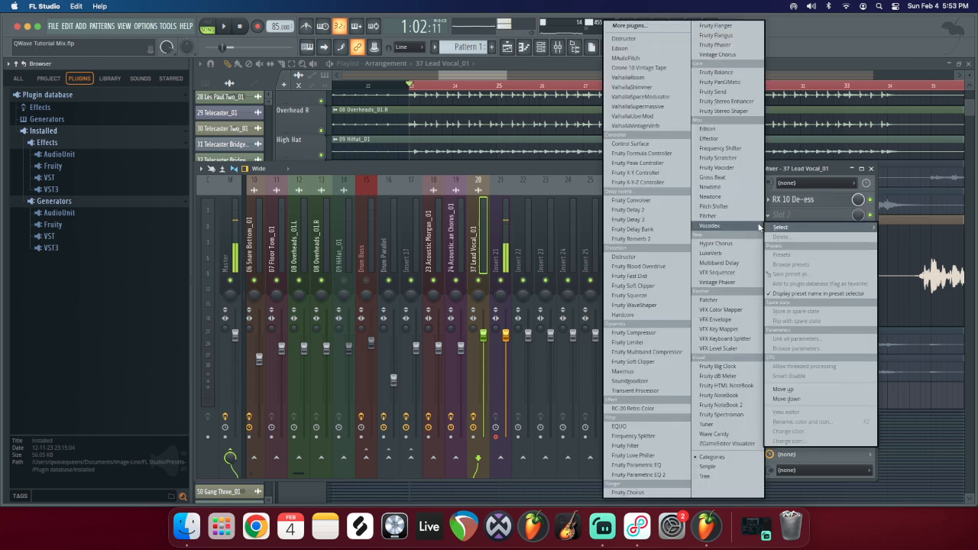
{"action": "left_click", "coordinate": [614, 28]}
{"action": "type", "text": "c"}
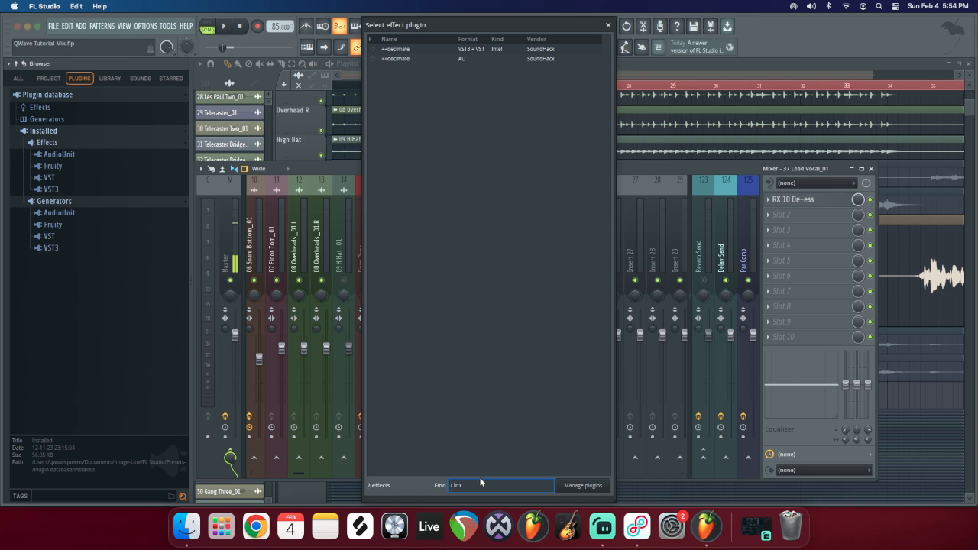
{"action": "type", "text": "omp"}
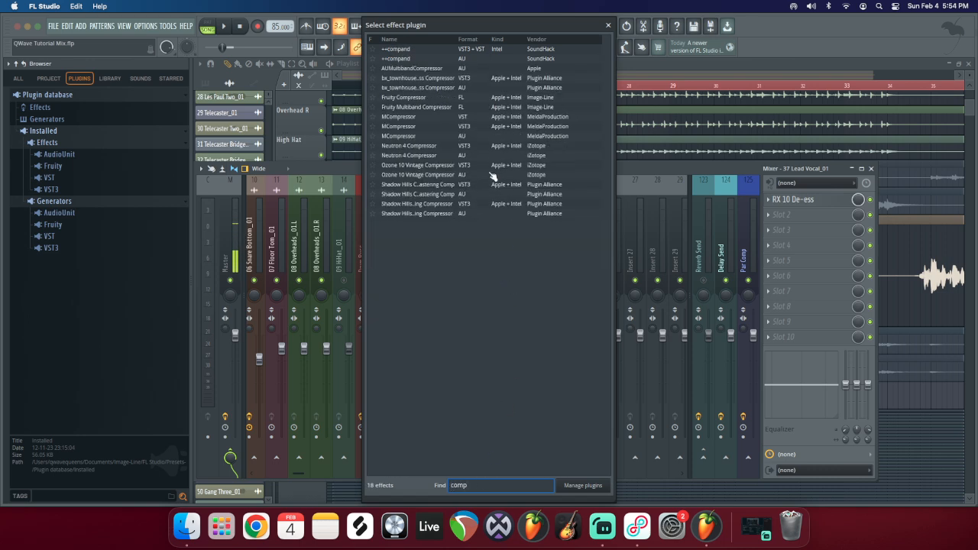
{"action": "left_click", "coordinate": [446, 175]}
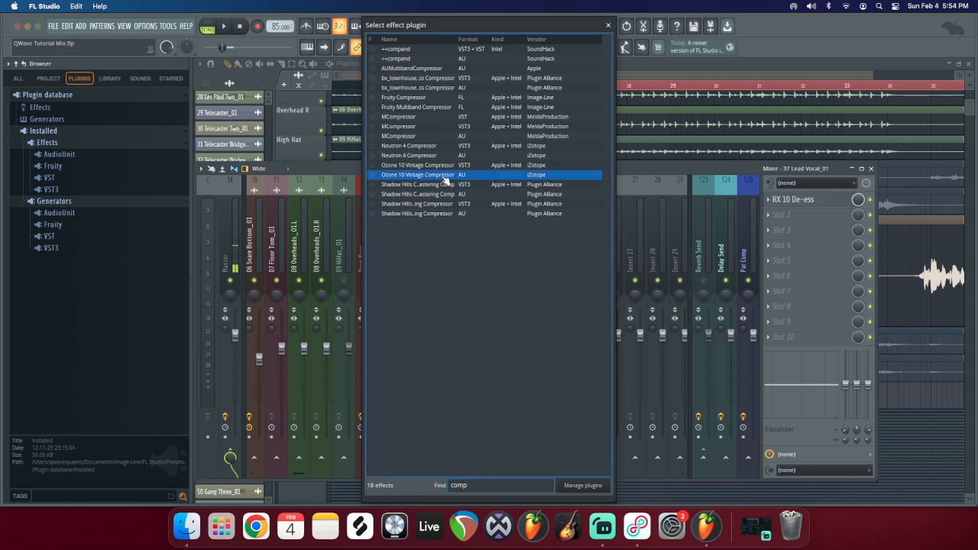
{"action": "double_click", "coordinate": [411, 175]}
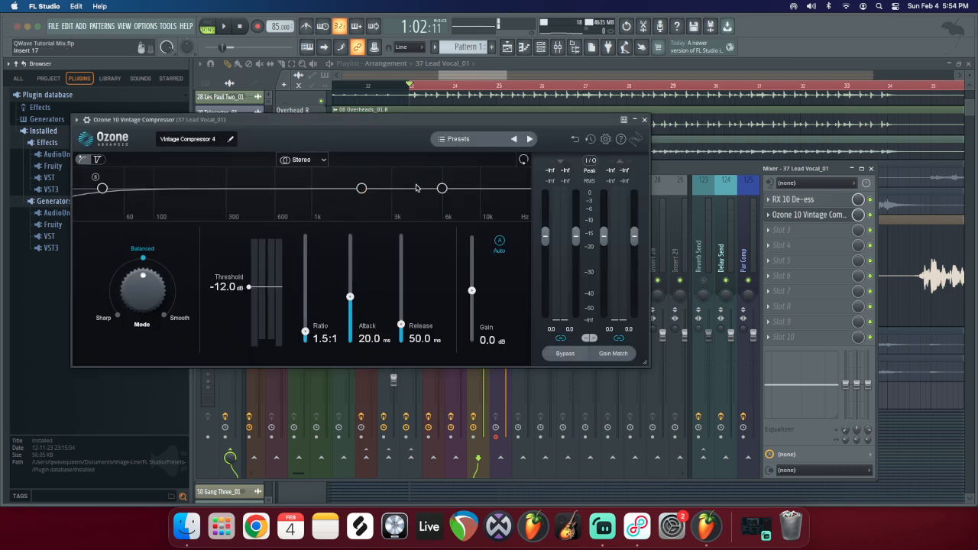
Step: Arrange the mixer below the lead vocal clip so its waveform is in view, and place the reopened Vintage Compressor window beside it
{"action": "left_click_drag", "start_coordinate": [277, 127], "coordinate": [387, 158]}
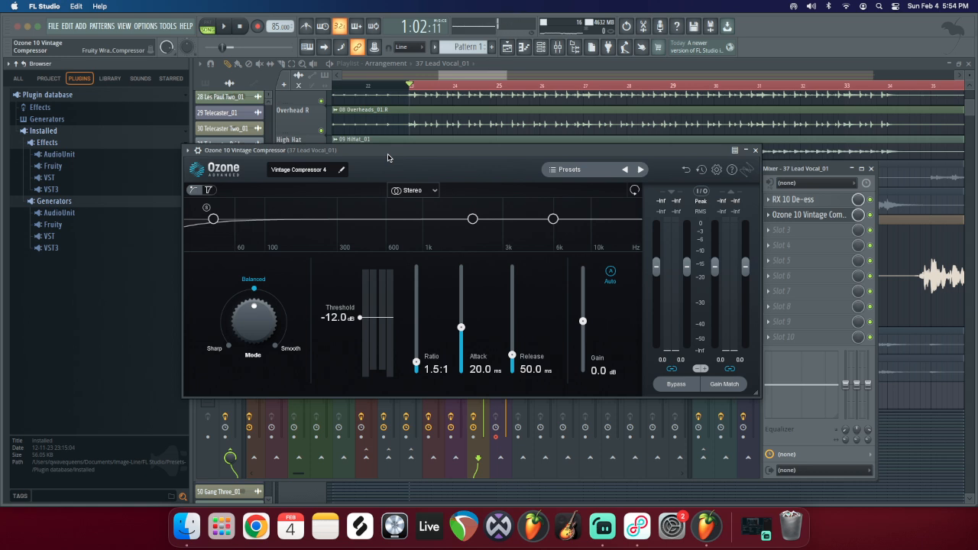
{"action": "left_click", "coordinate": [756, 151]}
{"action": "left_click_drag", "start_coordinate": [570, 172], "coordinate": [570, 340]}
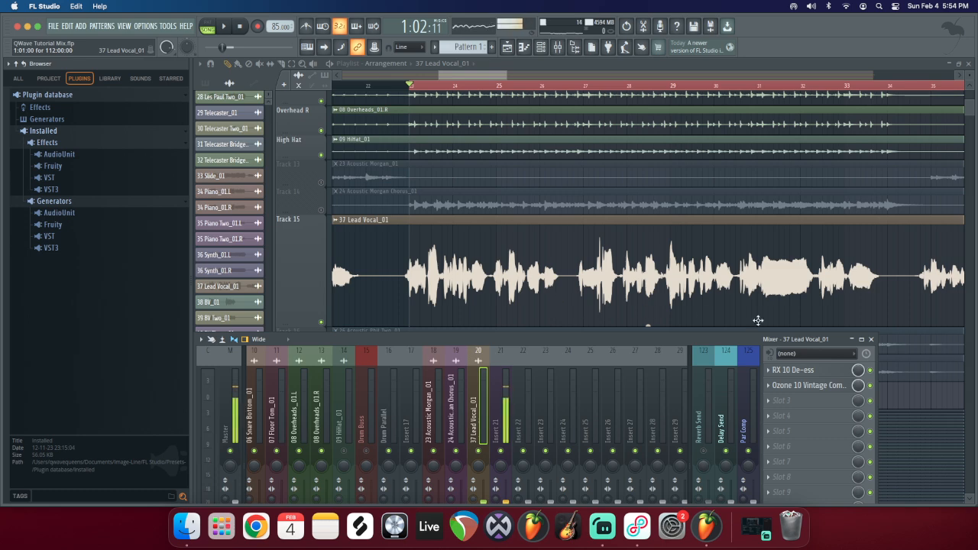
{"action": "left_click", "coordinate": [789, 386]}
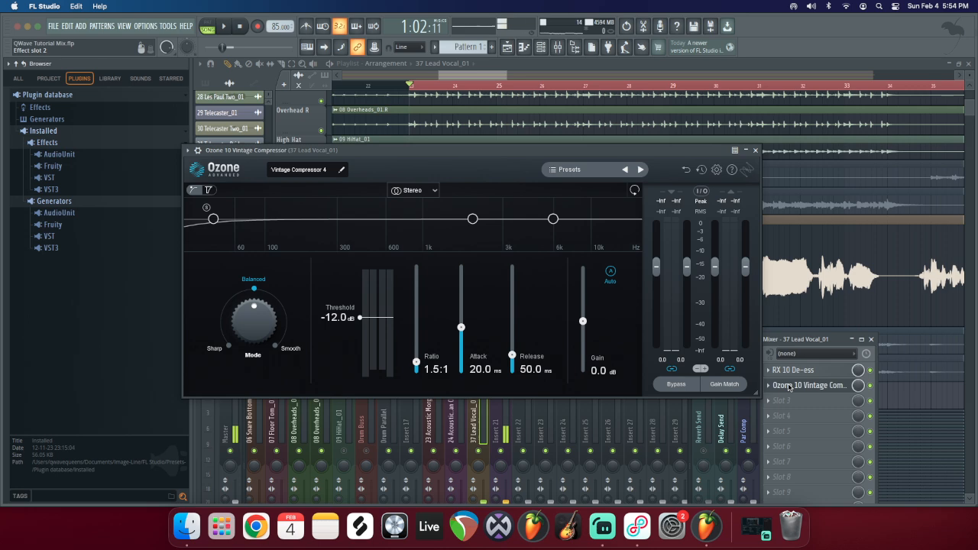
{"action": "left_click_drag", "start_coordinate": [366, 162], "coordinate": [696, 158]}
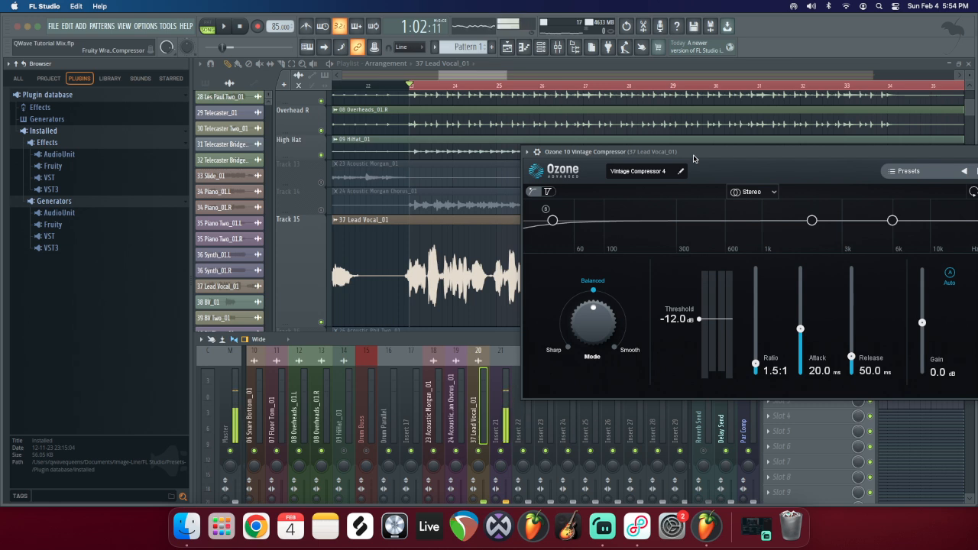
{"action": "left_click_drag", "start_coordinate": [694, 158], "coordinate": [711, 144]}
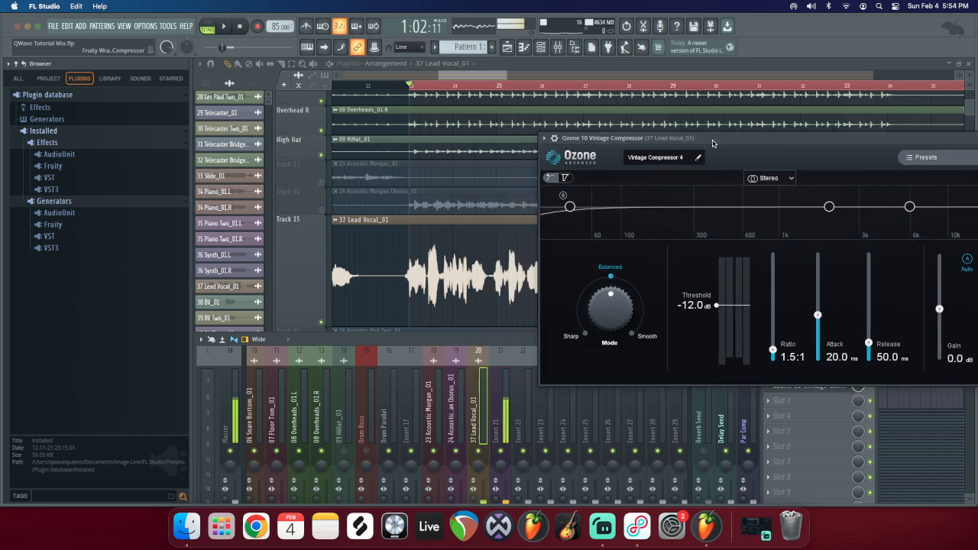
{"action": "left_click_drag", "start_coordinate": [460, 339], "coordinate": [473, 396]}
Step: Play the looped section and set the Vintage Compressor's ratio to 4.0:1 and its threshold to about -15.6 dB
{"action": "key", "text": "space"}
{"action": "left_click_drag", "start_coordinate": [658, 139], "coordinate": [539, 133]}
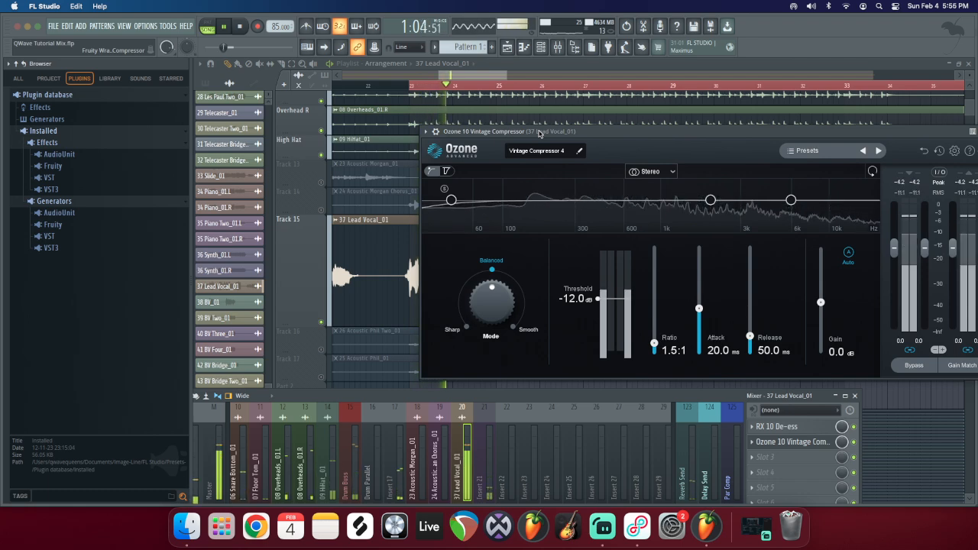
{"action": "left_click_drag", "start_coordinate": [539, 134], "coordinate": [419, 158]}
{"action": "left_click_drag", "start_coordinate": [534, 369], "coordinate": [535, 341]}
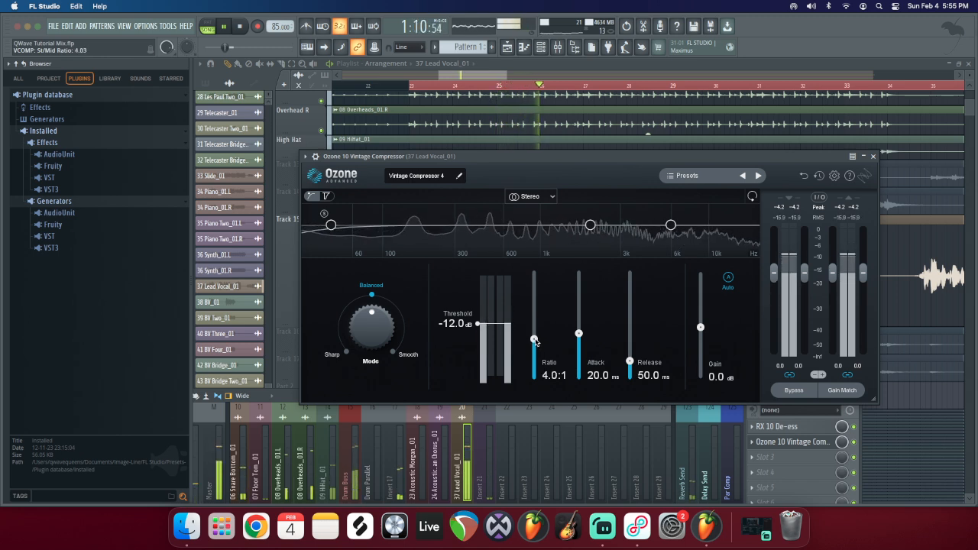
{"action": "mouse_move", "coordinate": [478, 323]}
{"action": "left_mouse_down"}
{"action": "mouse_move", "coordinate": [476, 346]}
{"action": "mouse_move", "coordinate": [477, 328]}
{"action": "left_mouse_up"}
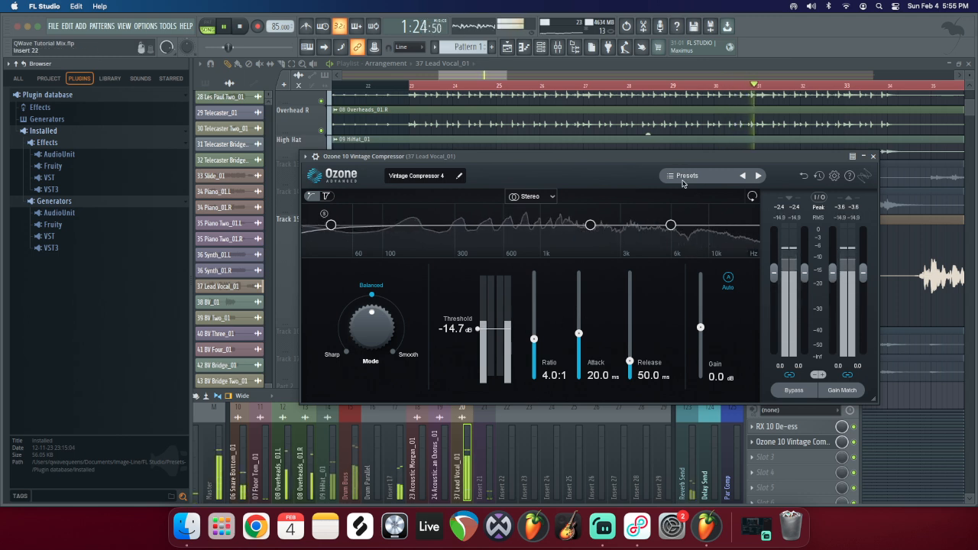
{"action": "left_click_drag", "start_coordinate": [477, 328], "coordinate": [478, 331]}
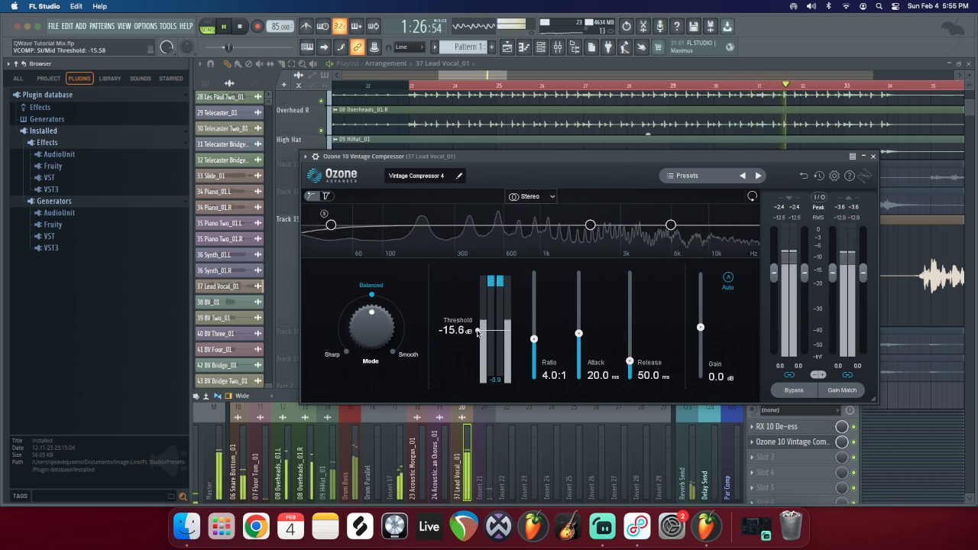
Step: Set the Vintage Compressor's attack to 6.6 ms, release to 79.5 ms, threshold to -15.3 dB and mode to Sharp
{"action": "left_click_drag", "start_coordinate": [579, 334], "coordinate": [629, 336]}
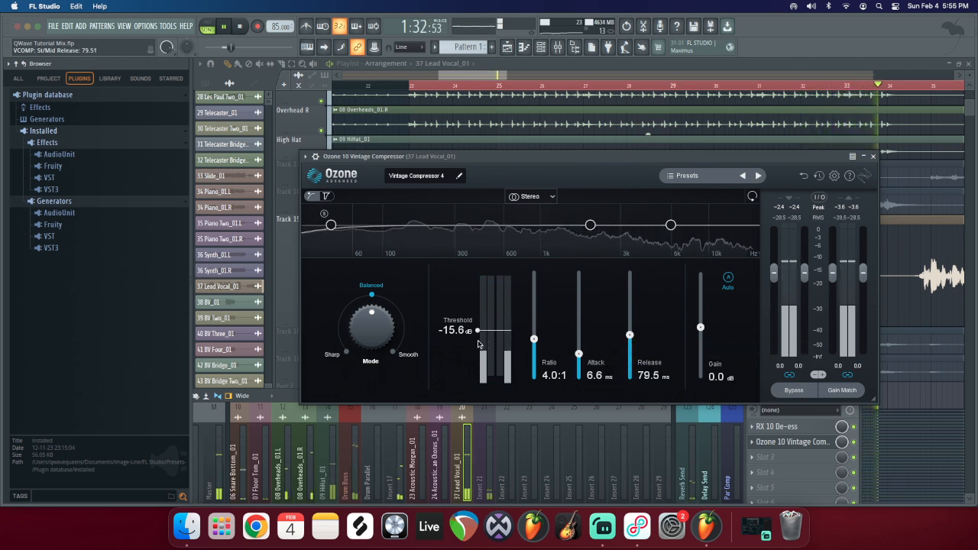
{"action": "left_click_drag", "start_coordinate": [477, 330], "coordinate": [480, 333]}
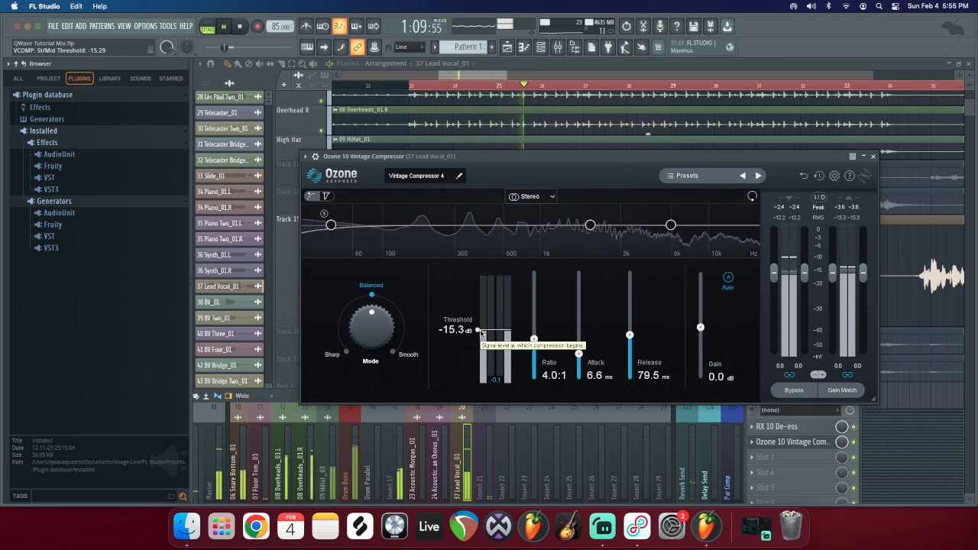
{"action": "left_click_drag", "start_coordinate": [374, 334], "coordinate": [375, 415]}
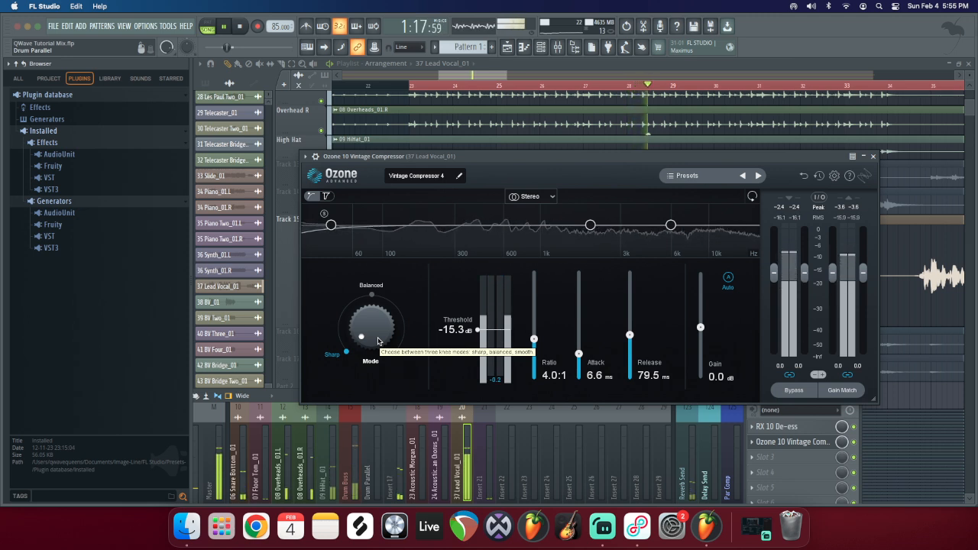
Step: Set the Vintage Compressor's mode to Balanced, gain to 1.2 dB and threshold to -15.0 dB, comparing it with bypass during playback
{"action": "left_click_drag", "start_coordinate": [378, 341], "coordinate": [382, 305]}
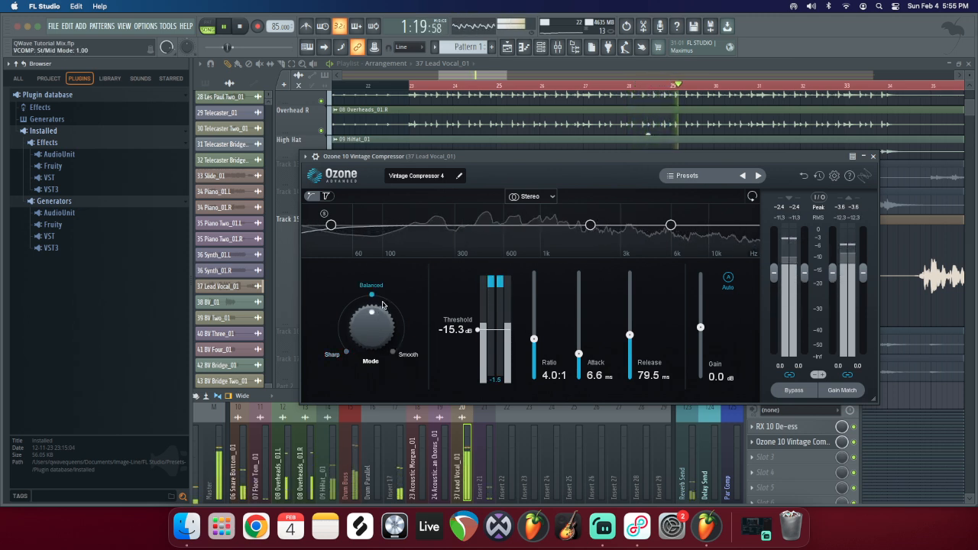
{"action": "left_click_drag", "start_coordinate": [478, 332], "coordinate": [478, 330]}
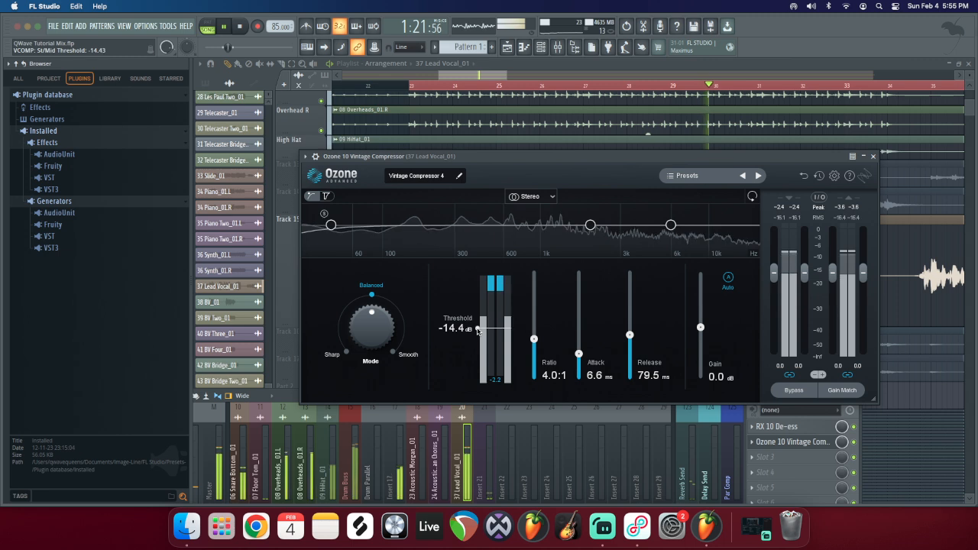
{"action": "left_click_drag", "start_coordinate": [699, 329], "coordinate": [699, 324]}
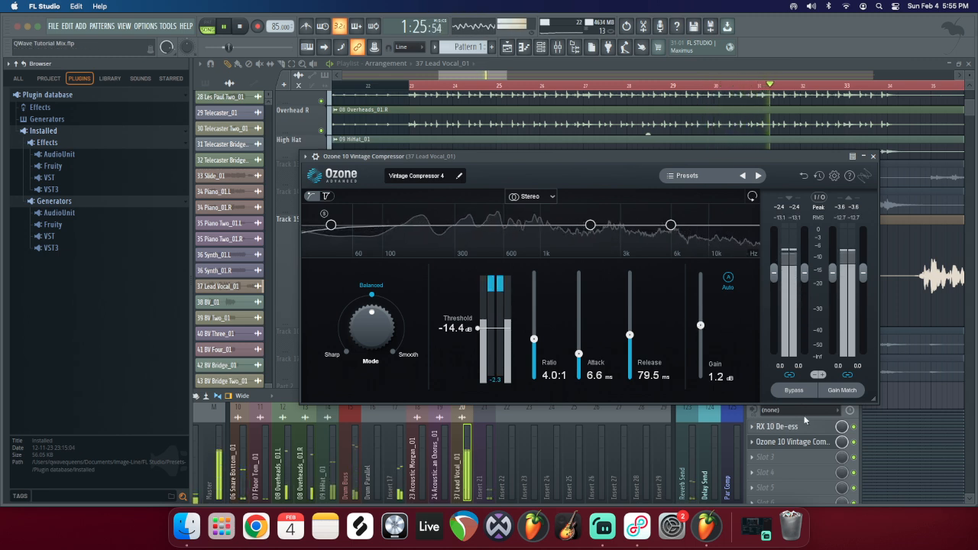
{"action": "left_click", "coordinate": [795, 390]}
{"action": "left_click", "coordinate": [796, 388]}
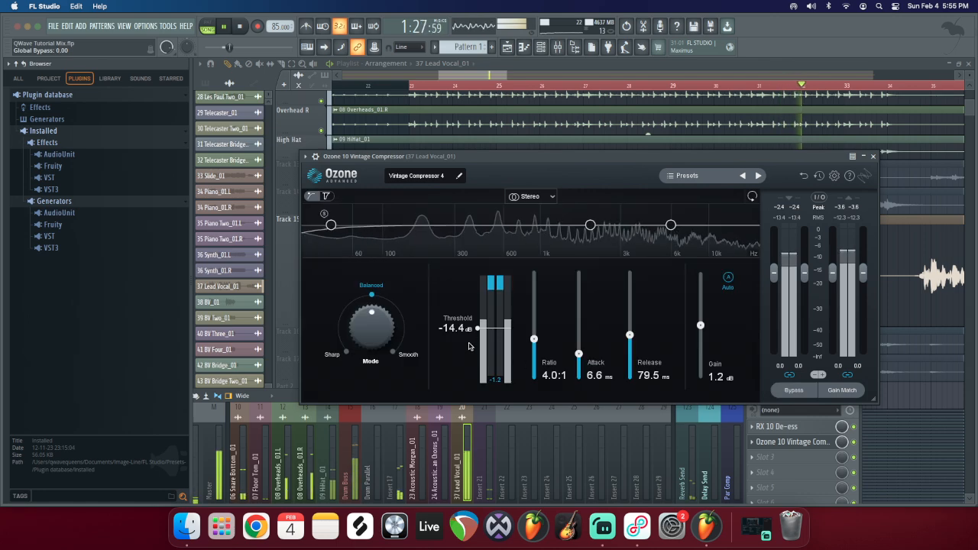
{"action": "left_click_drag", "start_coordinate": [476, 328], "coordinate": [478, 331]}
{"action": "left_click", "coordinate": [874, 157]}
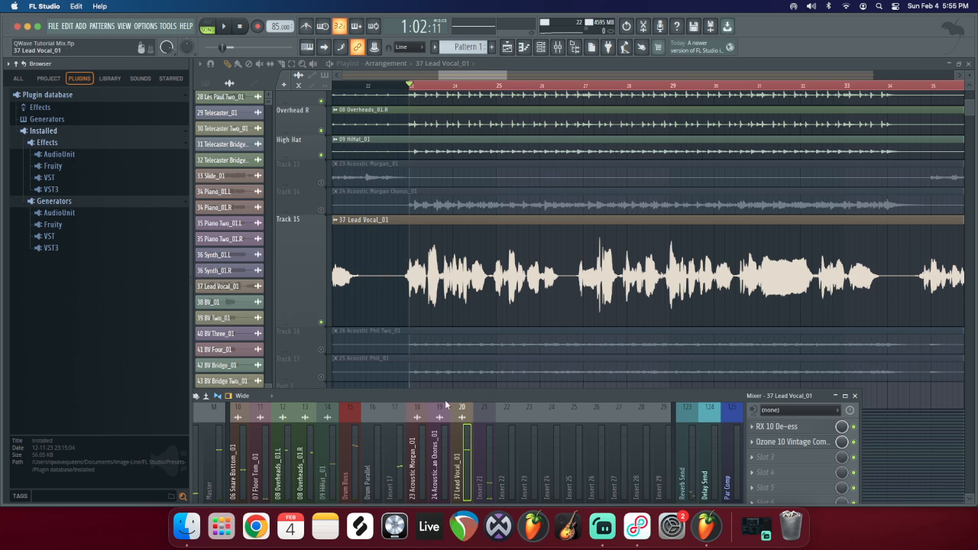
Step: Play back the start of the looped section with the lead vocal clip in view, and bring the mixer back up
{"action": "left_click_drag", "start_coordinate": [460, 396], "coordinate": [476, 351]}
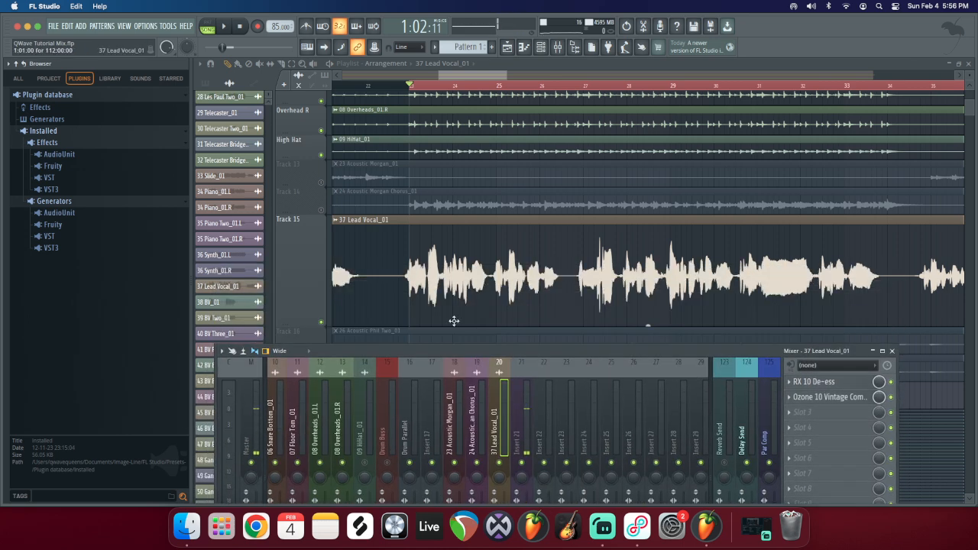
{"action": "left_click", "coordinate": [432, 87]}
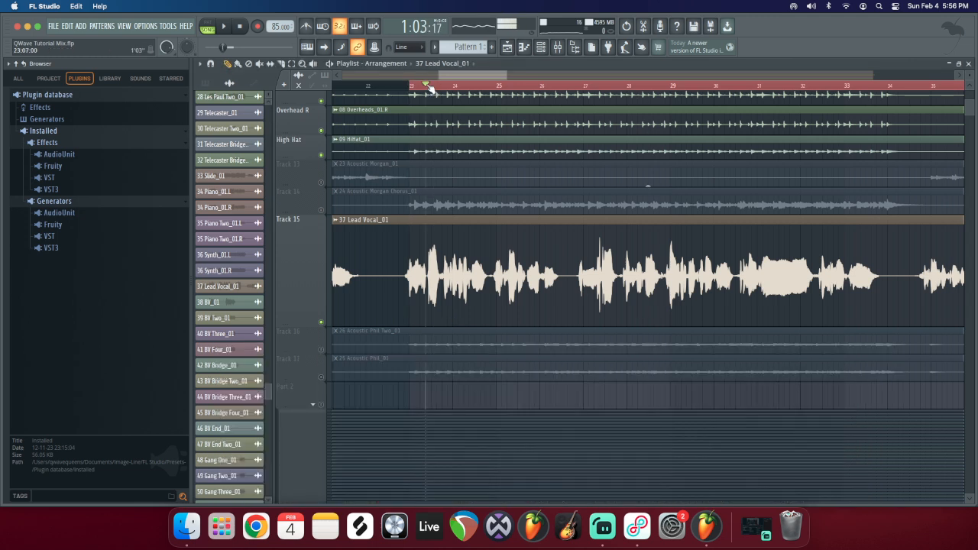
{"action": "key", "text": "space"}
{"action": "key", "text": "space"}
{"action": "key", "text": "space"}
{"action": "key", "text": "F9"}
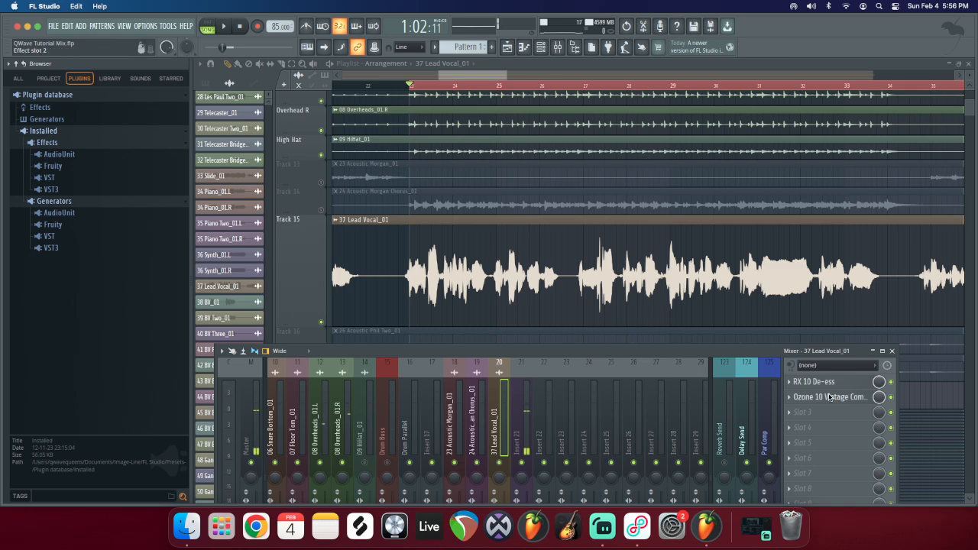
Step: Open the lead vocal's Vintage Compressor beside the waveform, check its compression during a short playback, and close it
{"action": "left_click", "coordinate": [830, 397]}
{"action": "left_click_drag", "start_coordinate": [461, 157], "coordinate": [643, 159]}
{"action": "key", "text": "space"}
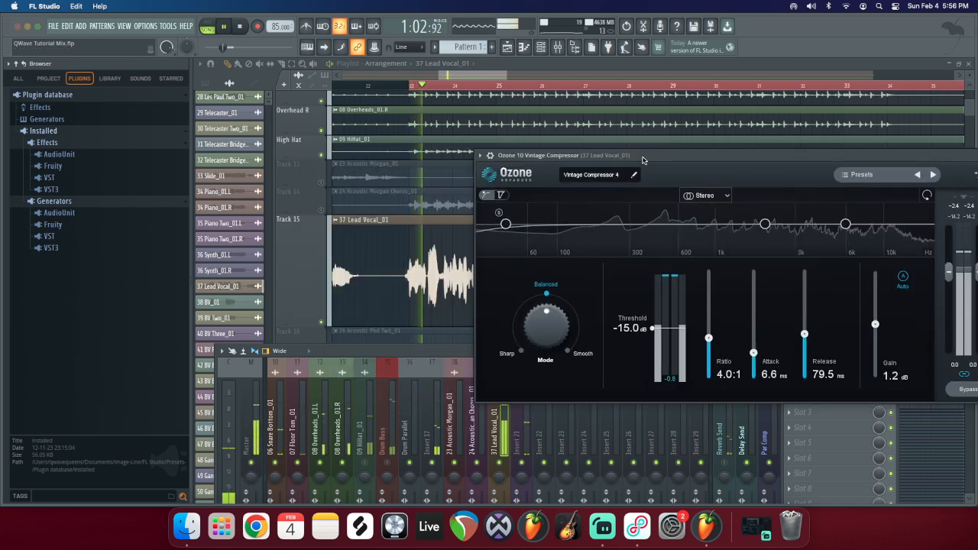
{"action": "key", "text": "space"}
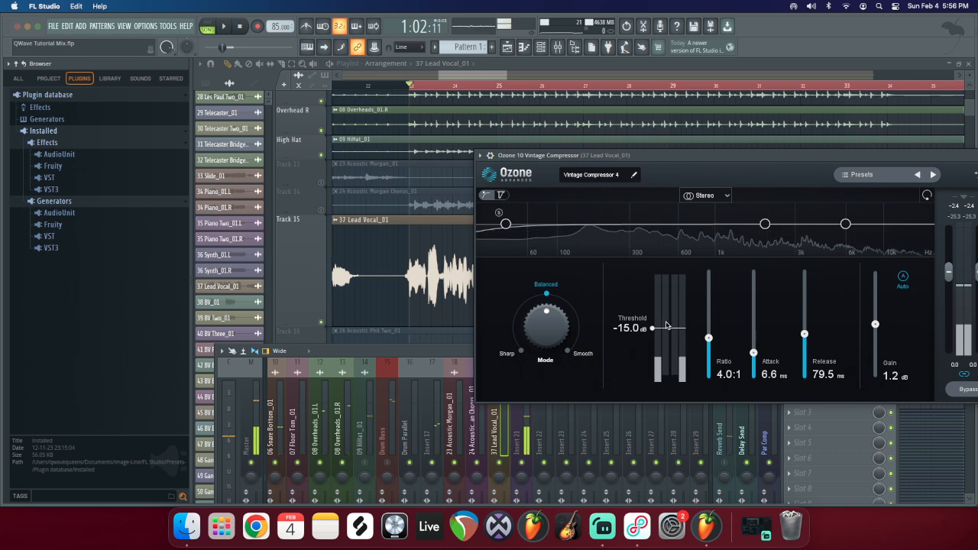
{"action": "left_click_drag", "start_coordinate": [633, 156], "coordinate": [410, 175]}
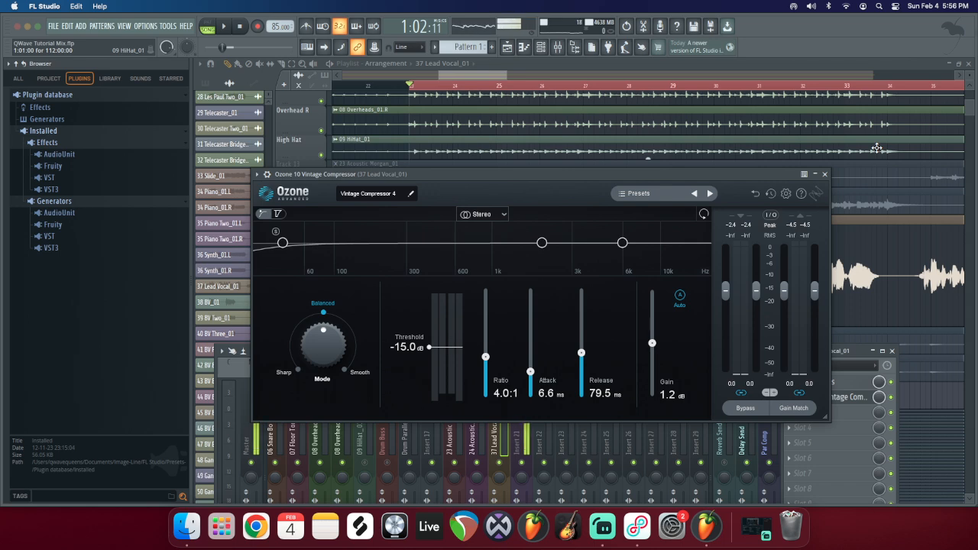
{"action": "left_click", "coordinate": [825, 174]}
Step: Load Fruity Parametric EQ 2 into the third effect slot of the 37 Lead Vocal_01 track and place its window above the mixer
{"action": "left_click_drag", "start_coordinate": [481, 351], "coordinate": [488, 338]}
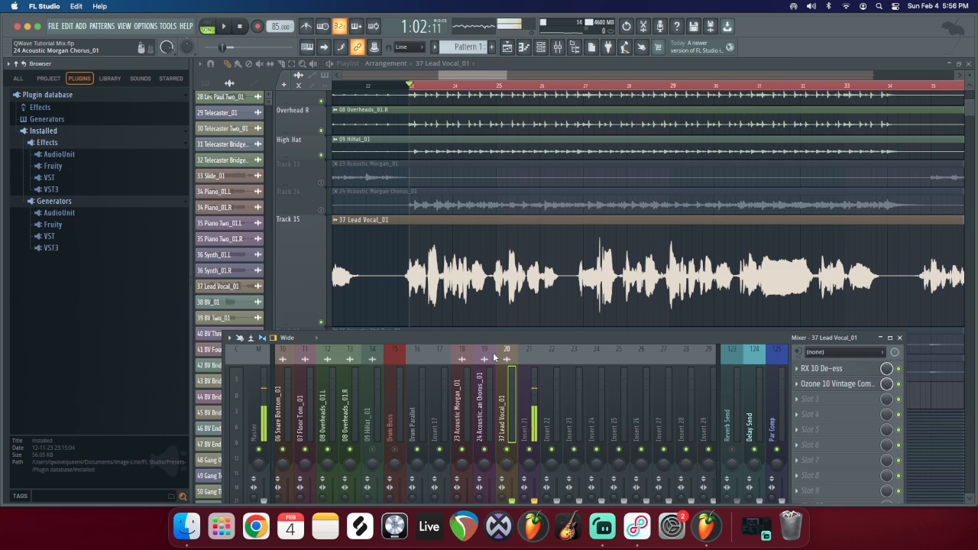
{"action": "left_click", "coordinate": [816, 403]}
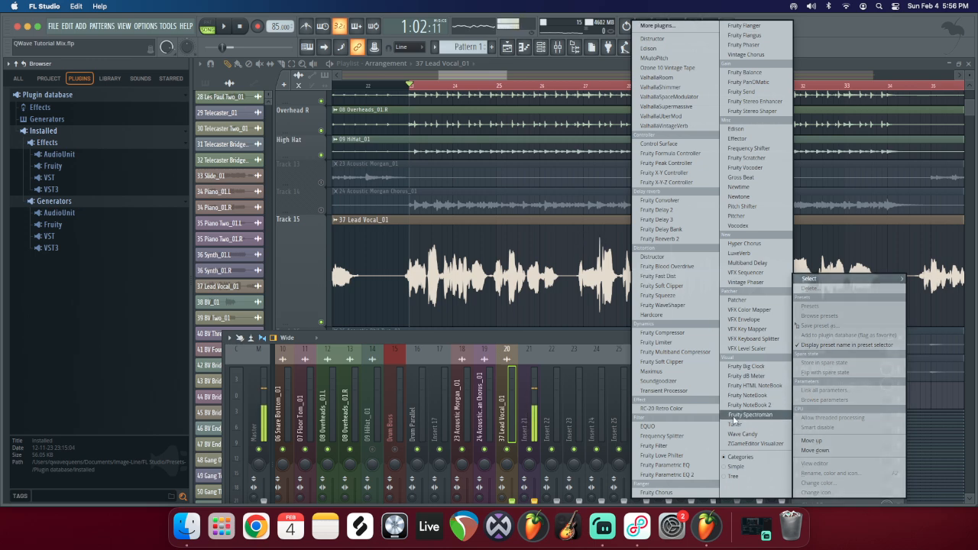
{"action": "left_click", "coordinate": [674, 474]}
{"action": "left_click_drag", "start_coordinate": [408, 191], "coordinate": [424, 187]}
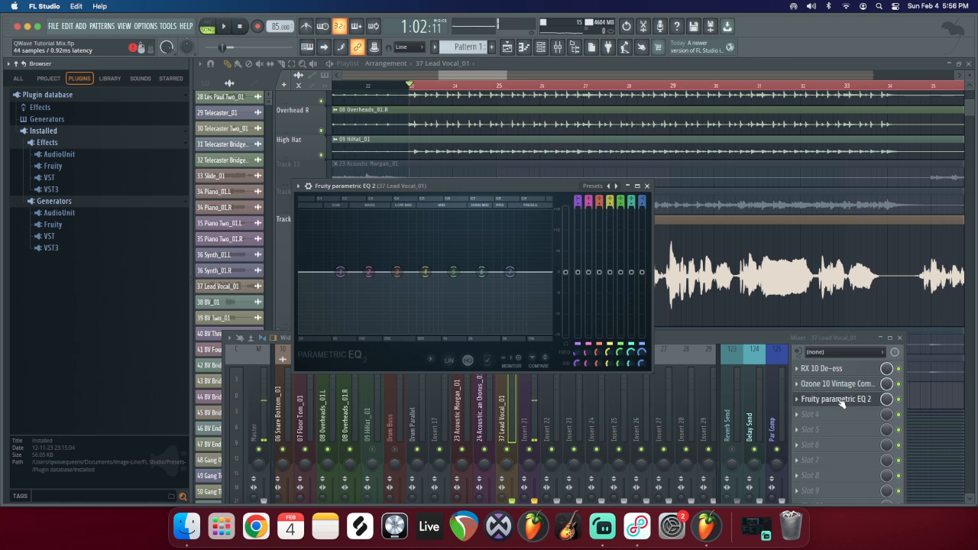
{"action": "left_click_drag", "start_coordinate": [417, 191], "coordinate": [421, 186]}
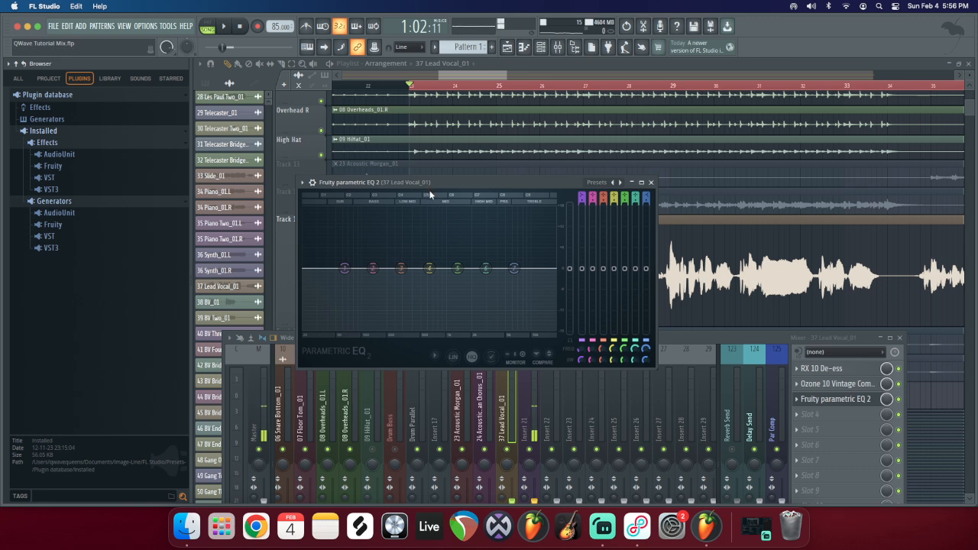
{"action": "left_click_drag", "start_coordinate": [468, 188], "coordinate": [464, 184]}
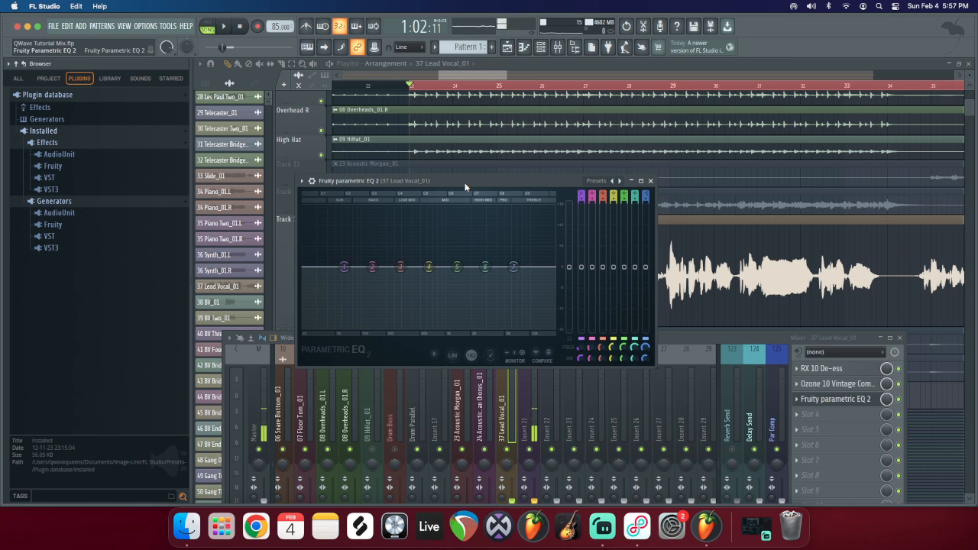
{"action": "left_click_drag", "start_coordinate": [469, 175], "coordinate": [465, 168]}
Step: Make the EQ's band 1 a high-pass filter, mute Insert 21 and start playing the looped section
{"action": "left_click_drag", "start_coordinate": [578, 188], "coordinate": [579, 203]}
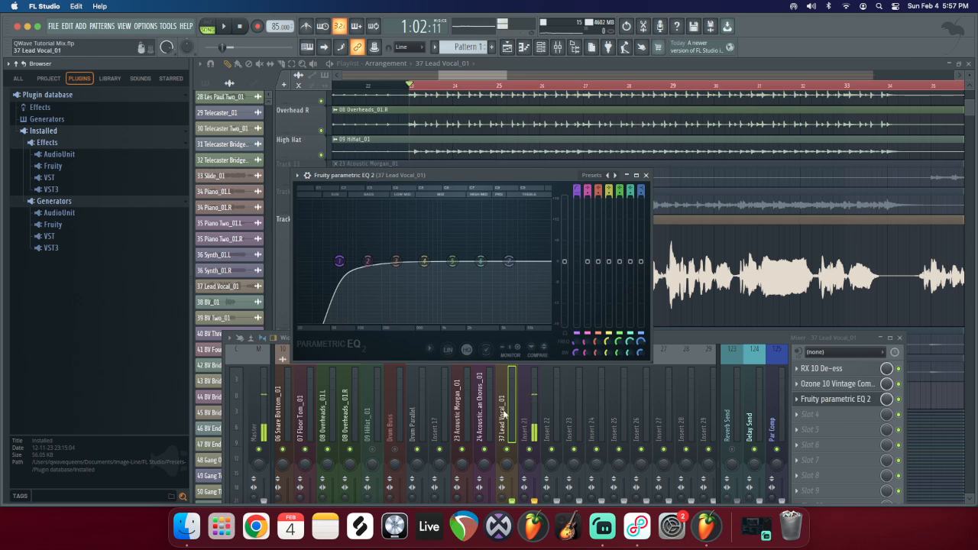
{"action": "left_click", "coordinate": [534, 450]}
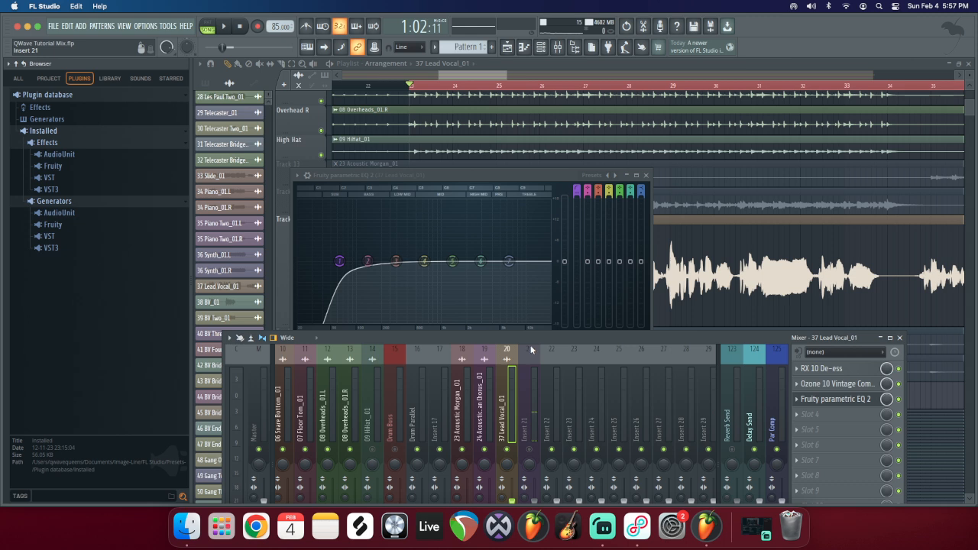
{"action": "key", "text": "space"}
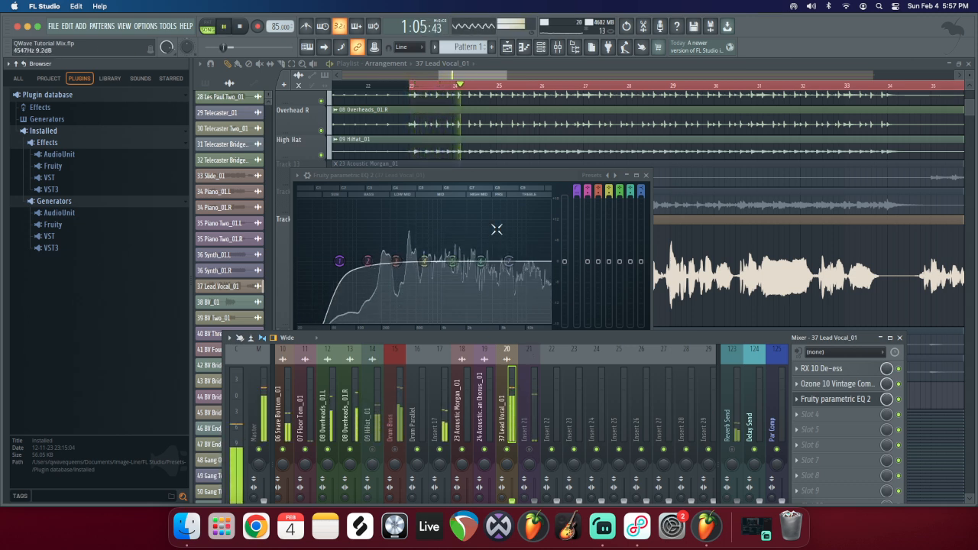
{"action": "left_click_drag", "start_coordinate": [451, 176], "coordinate": [450, 153]}
Step: Sweep the cutoff of the EQ's band 1 high-pass during playback and settle it at 236 Hz with 55% bandwidth
{"action": "left_click_drag", "start_coordinate": [339, 239], "coordinate": [414, 239]}
{"action": "left_click_drag", "start_coordinate": [574, 320], "coordinate": [574, 335]}
{"action": "left_click_drag", "start_coordinate": [420, 241], "coordinate": [380, 239]}
{"action": "left_click_drag", "start_coordinate": [574, 321], "coordinate": [577, 327]}
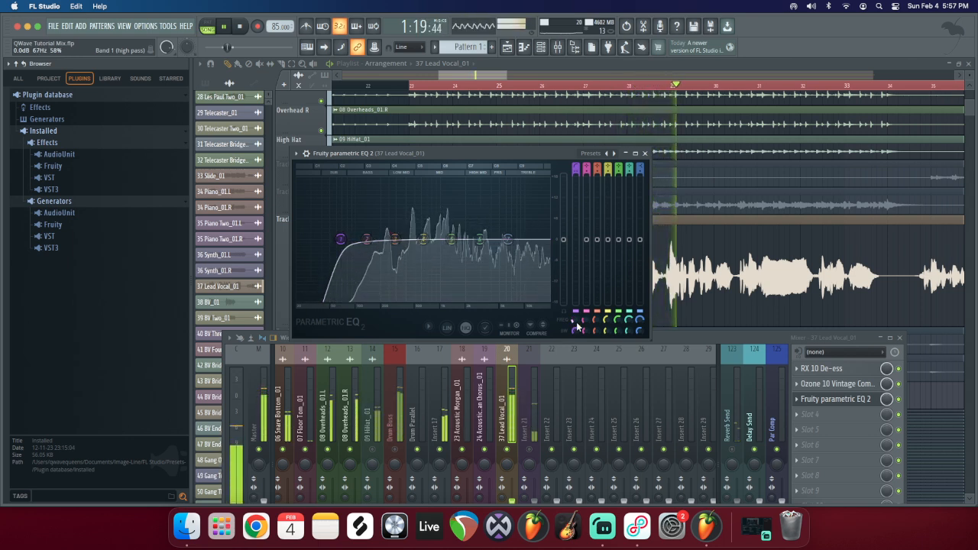
{"action": "left_click_drag", "start_coordinate": [578, 327], "coordinate": [578, 319]}
{"action": "left_click_drag", "start_coordinate": [578, 173], "coordinate": [579, 178]}
{"action": "left_click_drag", "start_coordinate": [577, 321], "coordinate": [577, 322]}
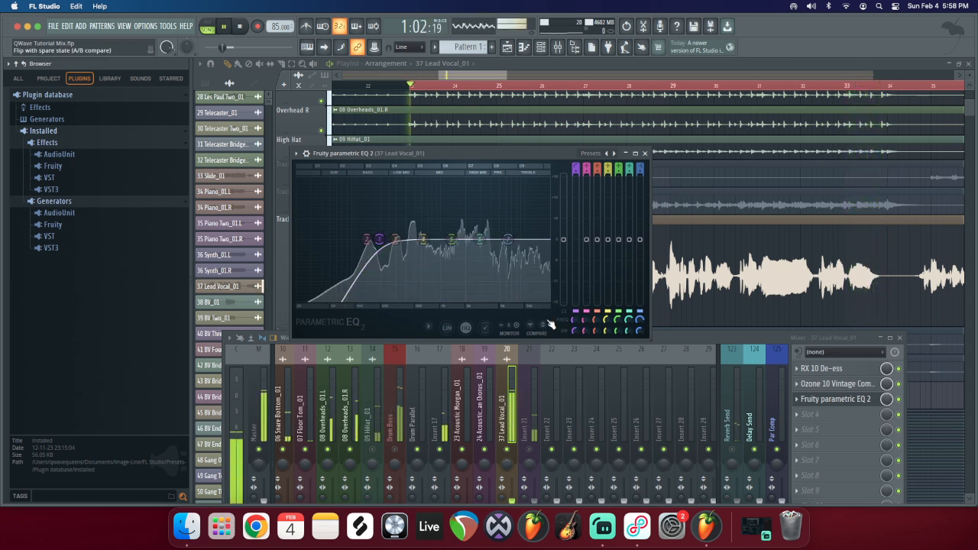
{"action": "left_click_drag", "start_coordinate": [574, 320], "coordinate": [574, 318]}
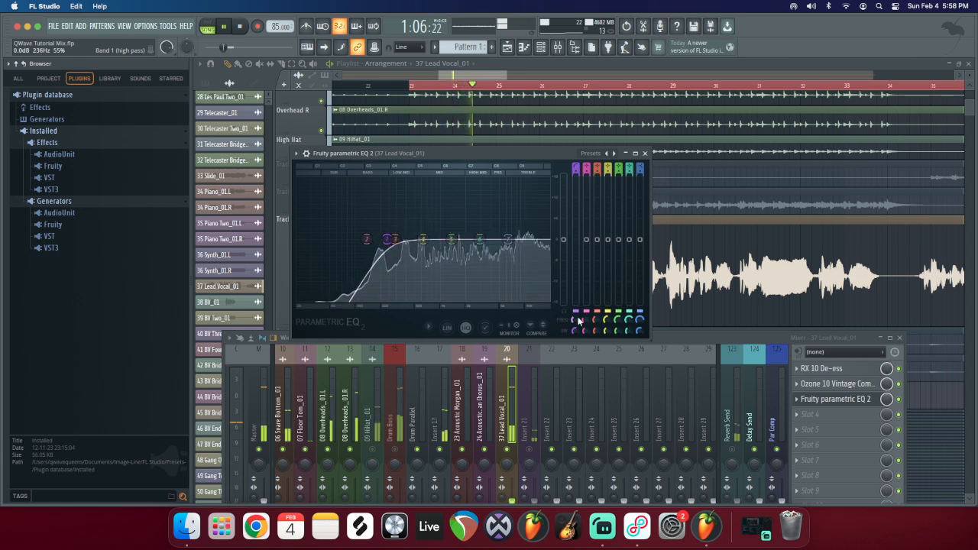
Step: Raise band 7's high shelf, move band 5 to about 5695 Hz, and cut band 4 by about 2.4 dB at 531 Hz
{"action": "left_click_drag", "start_coordinate": [451, 239], "coordinate": [511, 222]}
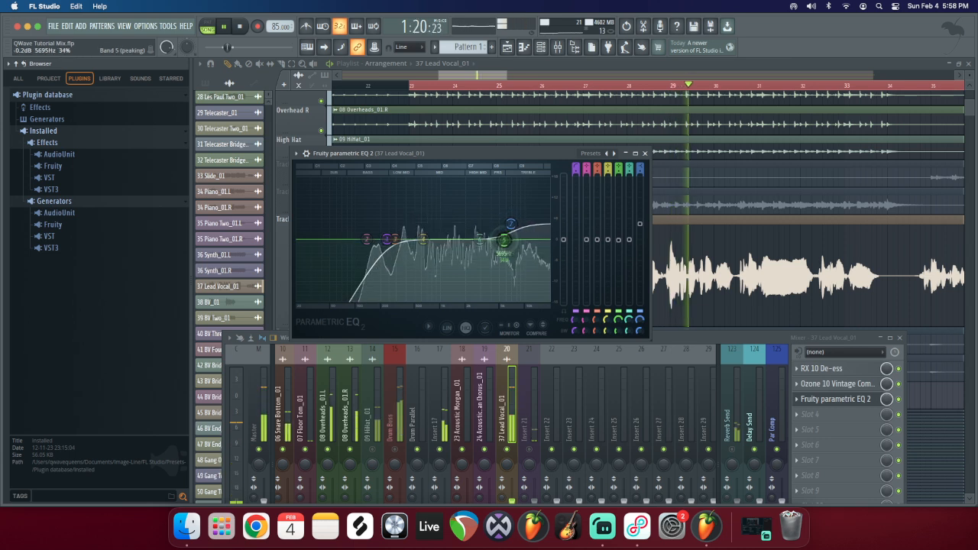
{"action": "left_click_drag", "start_coordinate": [475, 238], "coordinate": [419, 249]}
{"action": "scroll", "coordinate": [420, 249], "scroll_direction": "down", "scroll_amount": 3}
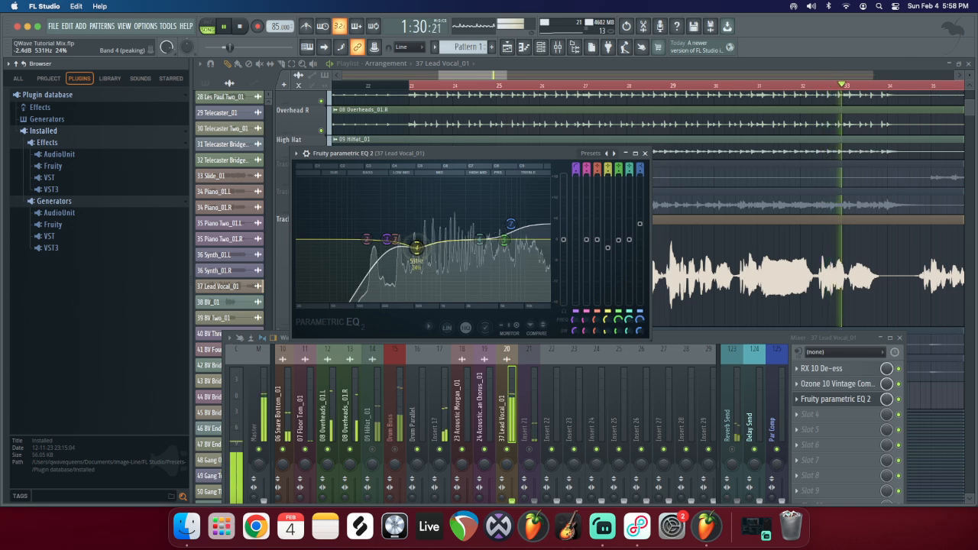
Step: Set band 7's high shelf to 4.0 dB at 6858 Hz and compare the vocal with the EQ switched off and on
{"action": "left_click", "coordinate": [645, 154]}
{"action": "left_click", "coordinate": [899, 400]}
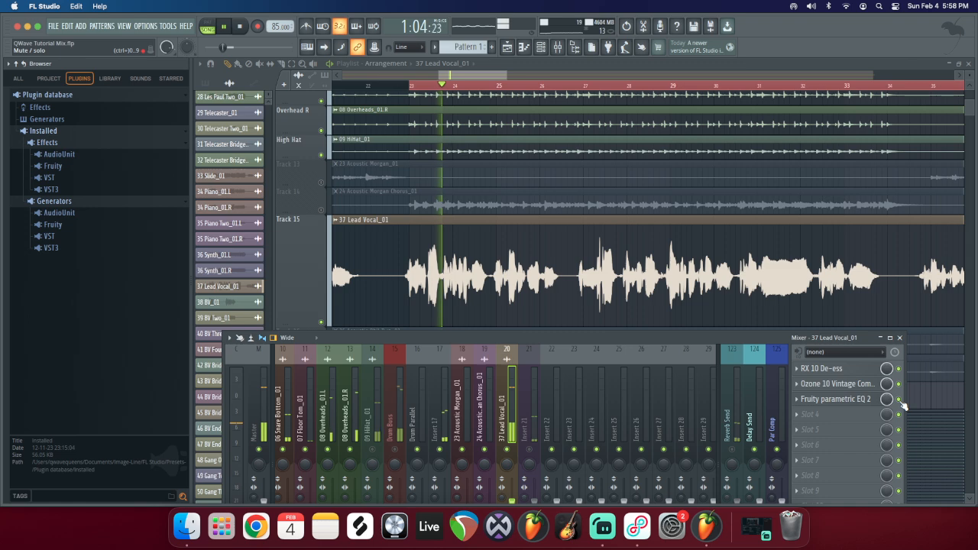
{"action": "left_click", "coordinate": [862, 398]}
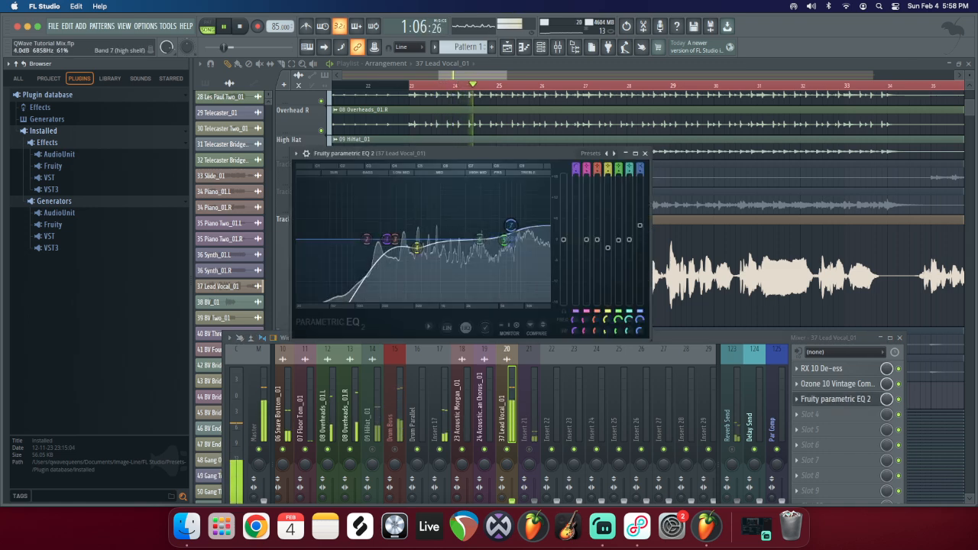
{"action": "left_click", "coordinate": [644, 154]}
{"action": "left_click", "coordinate": [898, 400]}
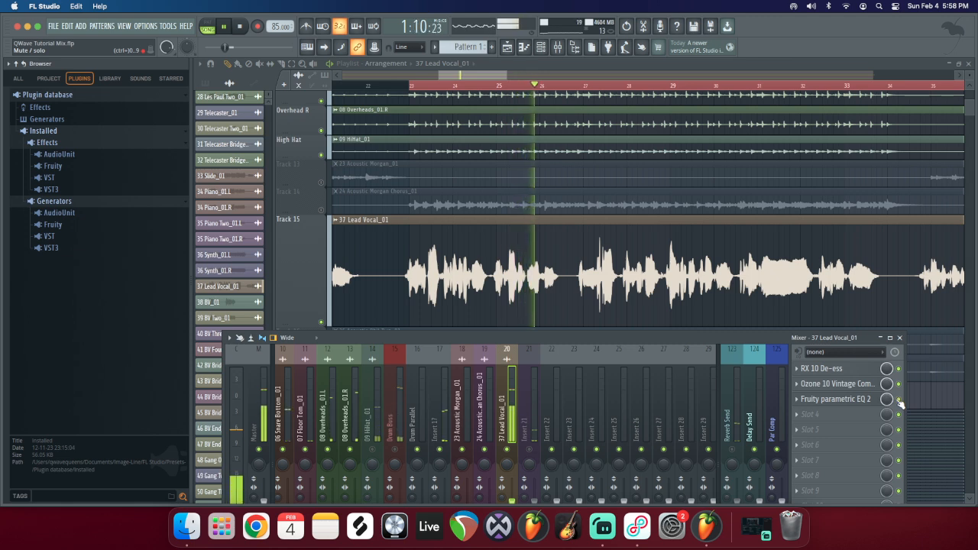
{"action": "key", "text": "space"}
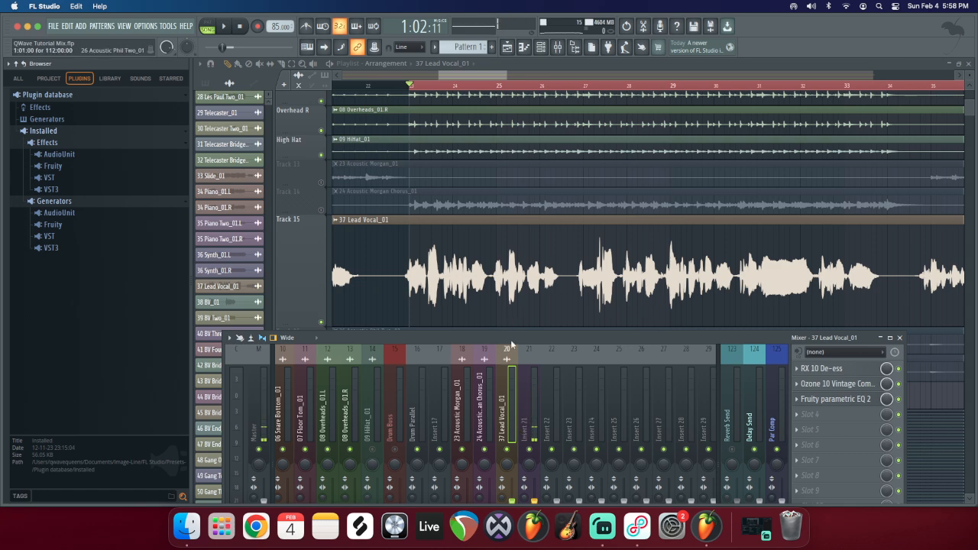
Step: Raise the mixer to show its faders and audition the looped section with the lead vocal's effects chain
{"action": "left_click_drag", "start_coordinate": [511, 339], "coordinate": [504, 313]}
{"action": "key", "text": "space"}
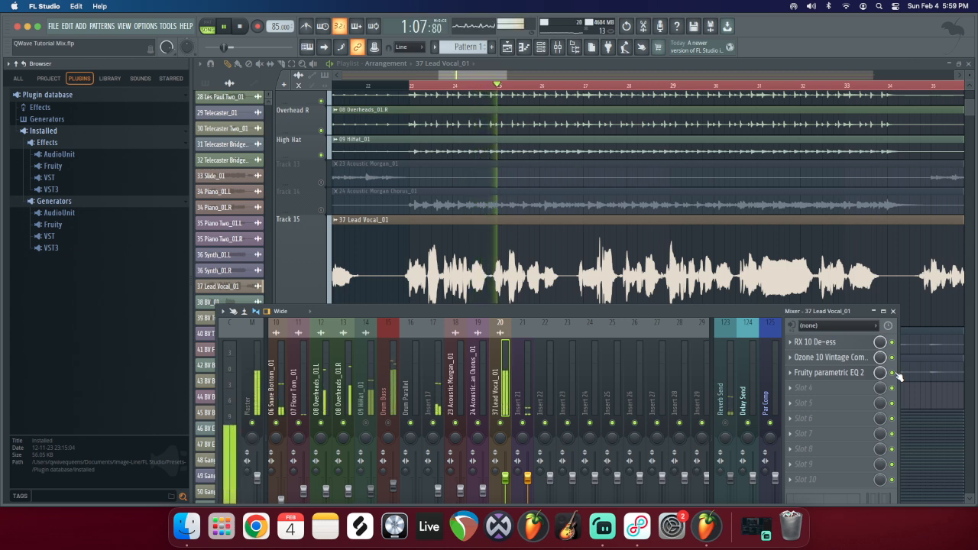
{"action": "key", "text": "space"}
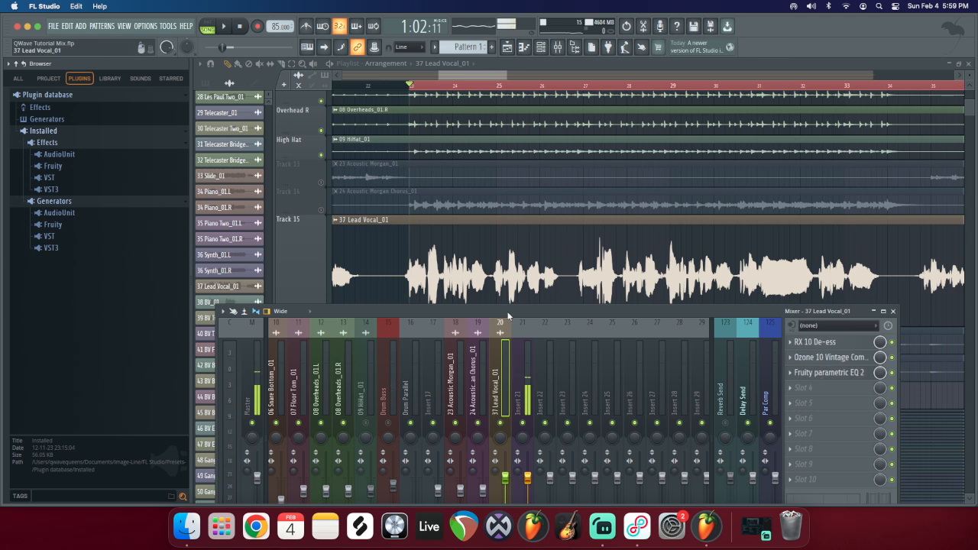
{"action": "left_click_drag", "start_coordinate": [508, 314], "coordinate": [511, 311]}
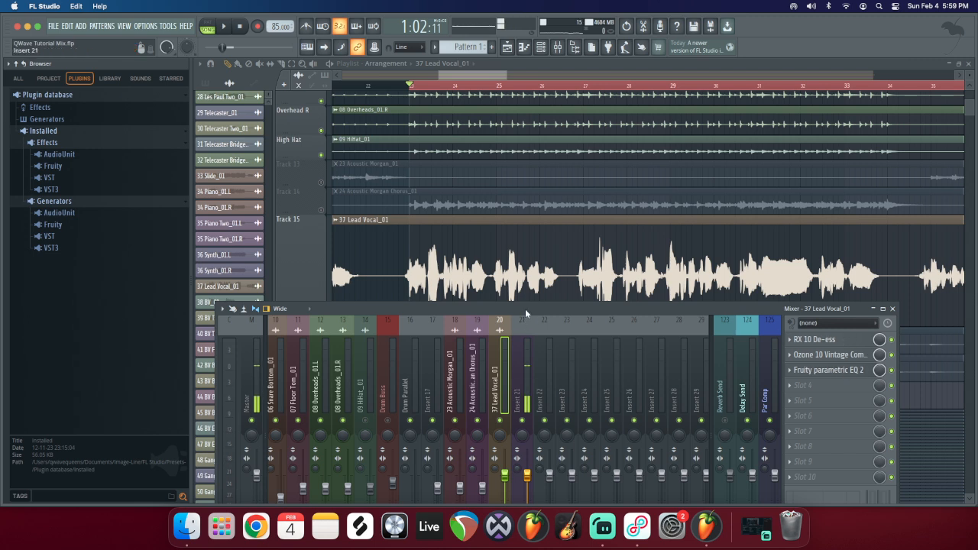
{"action": "left_click_drag", "start_coordinate": [525, 308], "coordinate": [525, 304]}
Step: Move Fruity Parametric EQ 2 ahead of the Ozone 10 Vintage Compressor in the lead vocal's effect slots and audition the new order
{"action": "key", "text": "space"}
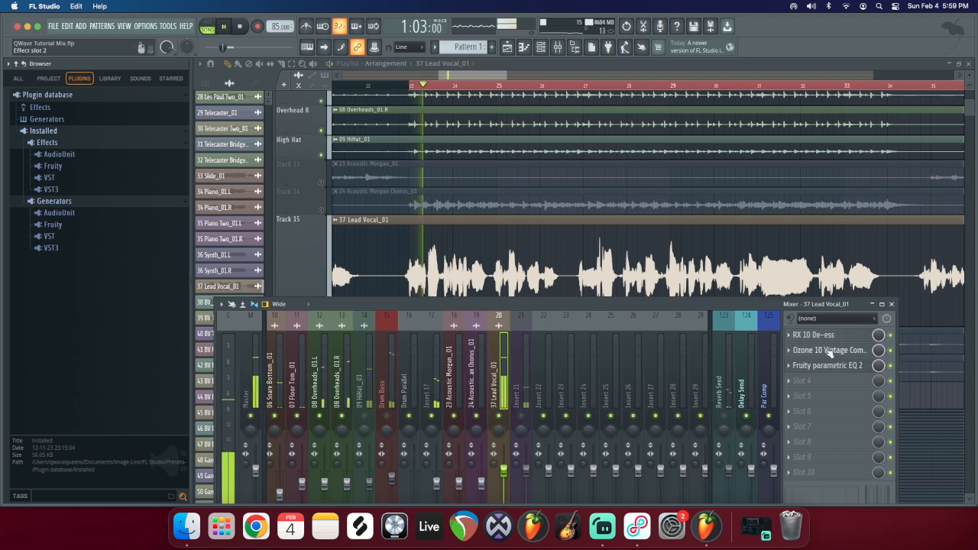
{"action": "scroll", "coordinate": [833, 354], "scroll_direction": "down", "scroll_amount": 1}
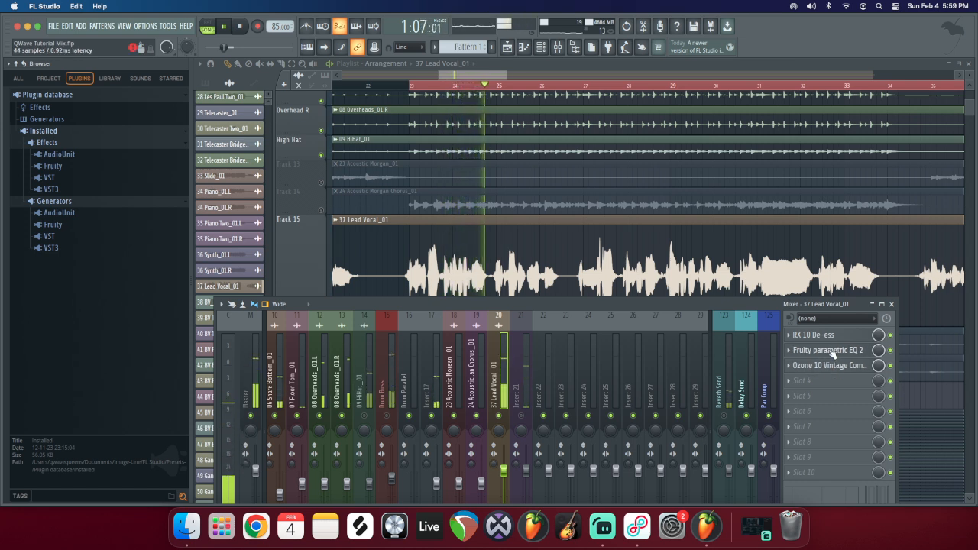
{"action": "mouse_move", "coordinate": [834, 354]}
{"action": "left_mouse_down"}
{"action": "mouse_move", "coordinate": [833, 369]}
{"action": "mouse_move", "coordinate": [832, 353]}
{"action": "left_mouse_up"}
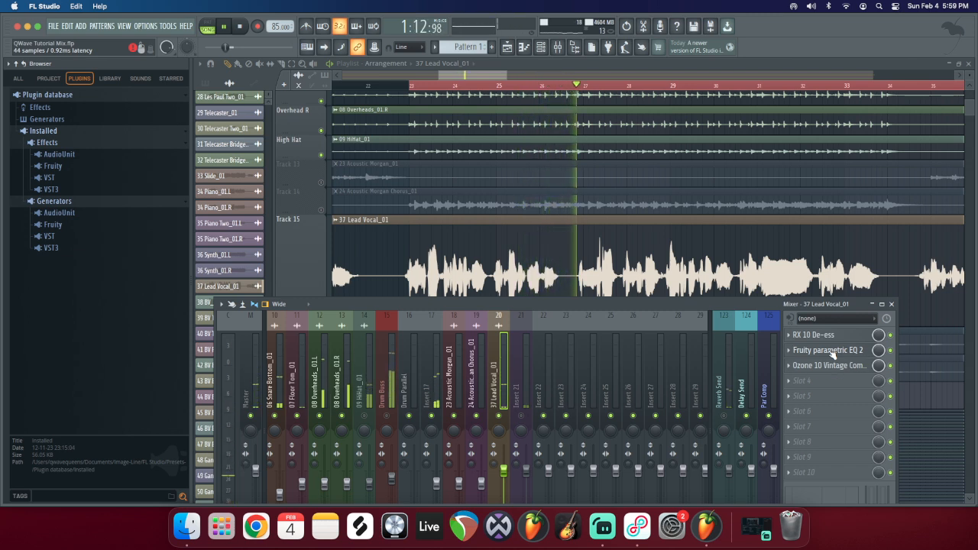
{"action": "mouse_move", "coordinate": [833, 353]}
{"action": "left_mouse_down"}
{"action": "mouse_move", "coordinate": [833, 385]}
{"action": "mouse_move", "coordinate": [831, 351]}
{"action": "left_mouse_up"}
{"action": "key", "text": "space"}
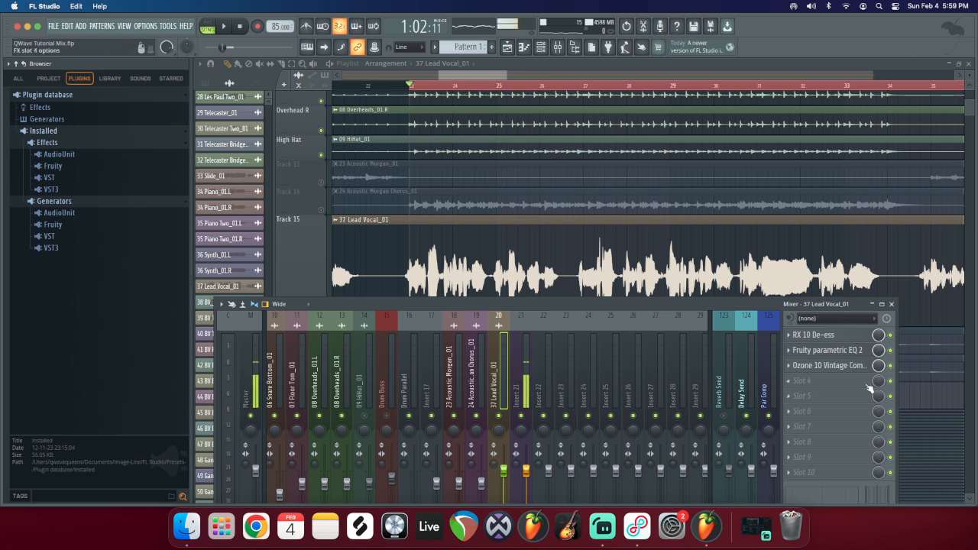
Step: Close the mixer and unmute the 23 Acoustic Morgan_01 and 24 Acoustic Morgan Chorus_01 tracks in the playlist
{"action": "left_click_drag", "start_coordinate": [668, 302], "coordinate": [669, 286]}
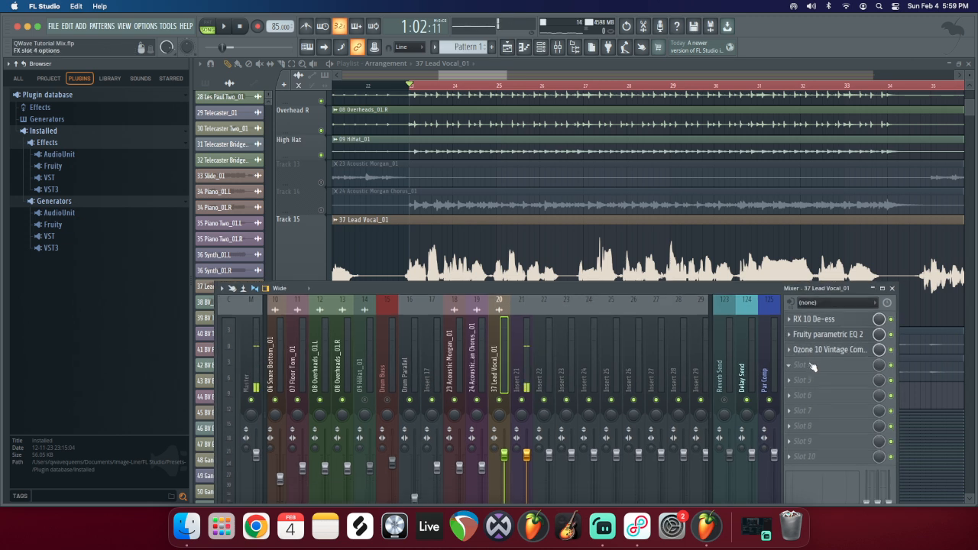
{"action": "left_click", "coordinate": [891, 289]}
{"action": "scroll", "coordinate": [409, 273], "scroll_direction": "down", "scroll_amount": 3}
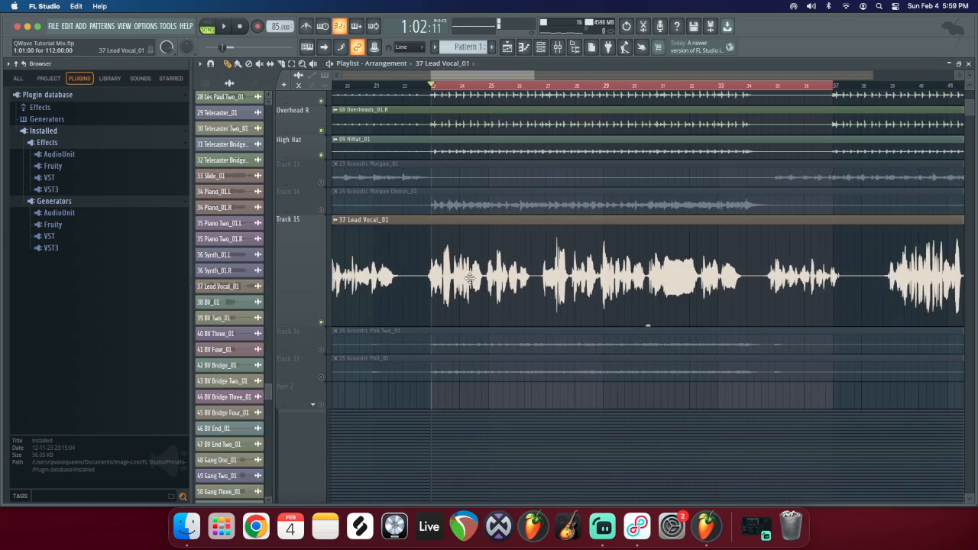
{"action": "scroll", "coordinate": [397, 263], "scroll_direction": "up", "scroll_amount": 5}
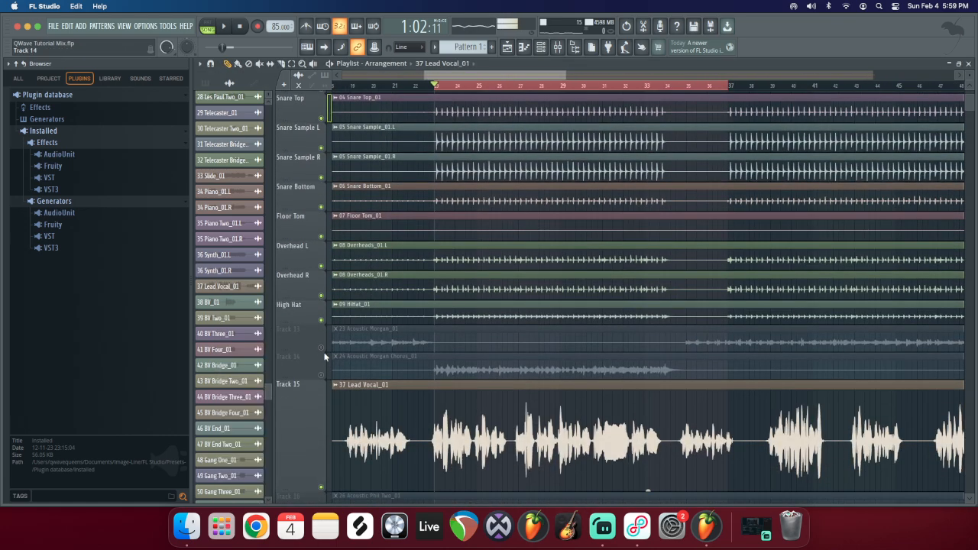
{"action": "left_click", "coordinate": [320, 347]}
{"action": "left_click", "coordinate": [321, 374]}
{"action": "scroll", "coordinate": [469, 222], "scroll_direction": "down", "scroll_amount": 2}
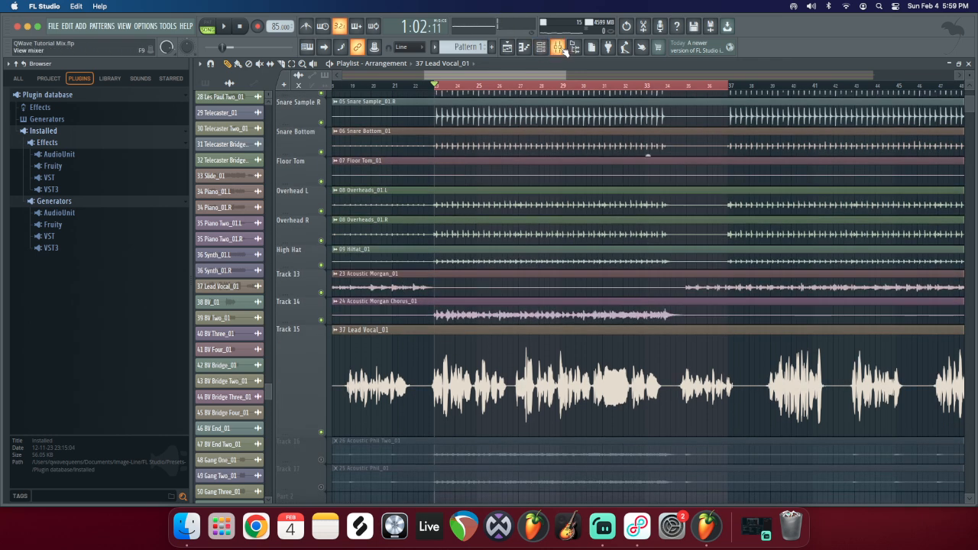
Step: Play the looped section with the guitars and set the 37 Lead Vocal_01 fader to 87% (-3.1 dB)
{"action": "key", "text": "space"}
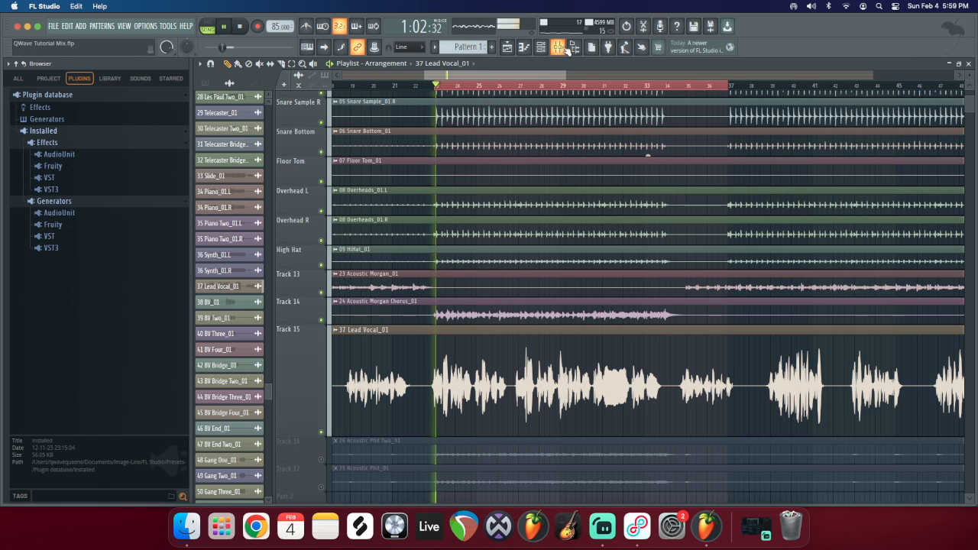
{"action": "key", "text": "F9"}
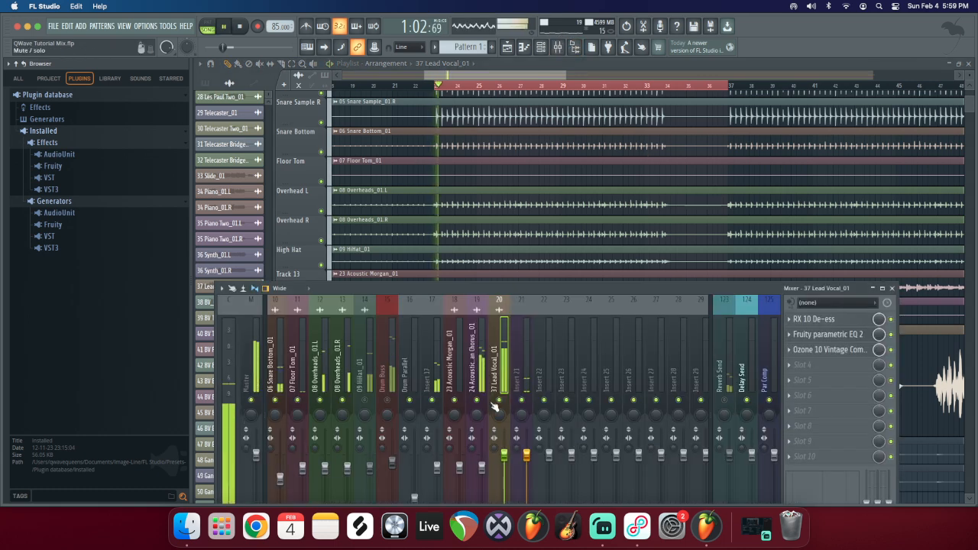
{"action": "left_click_drag", "start_coordinate": [467, 290], "coordinate": [469, 266]}
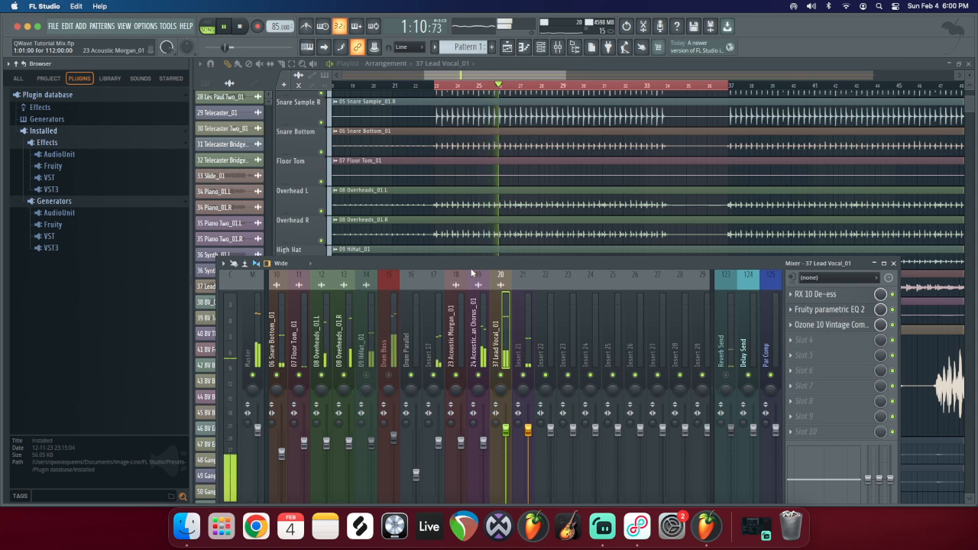
{"action": "left_click_drag", "start_coordinate": [471, 272], "coordinate": [457, 186]}
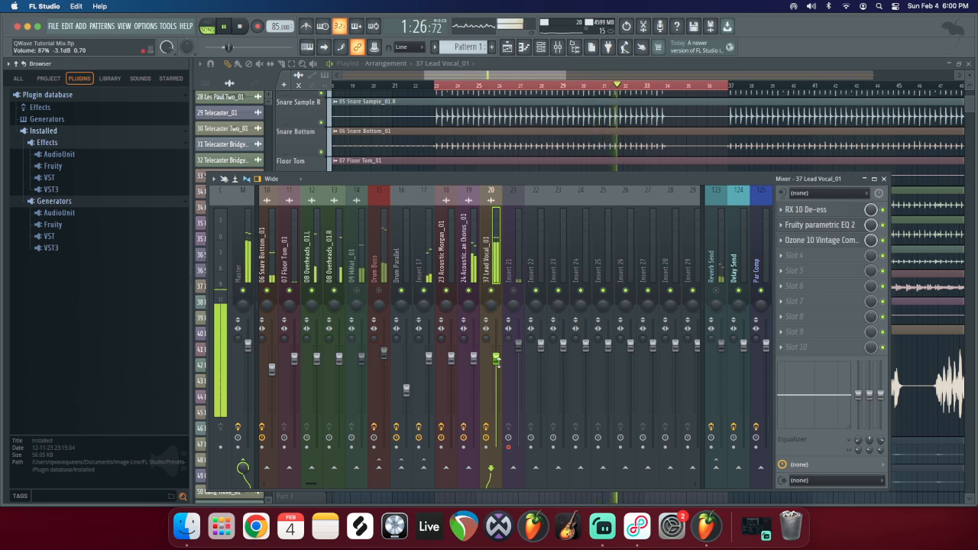
Step: Unmute the Drum Buss and Reverb Send channels and audition the song from about bar 16 and from just before bar 7
{"action": "left_click", "coordinate": [884, 179]}
{"action": "left_click", "coordinate": [560, 46]}
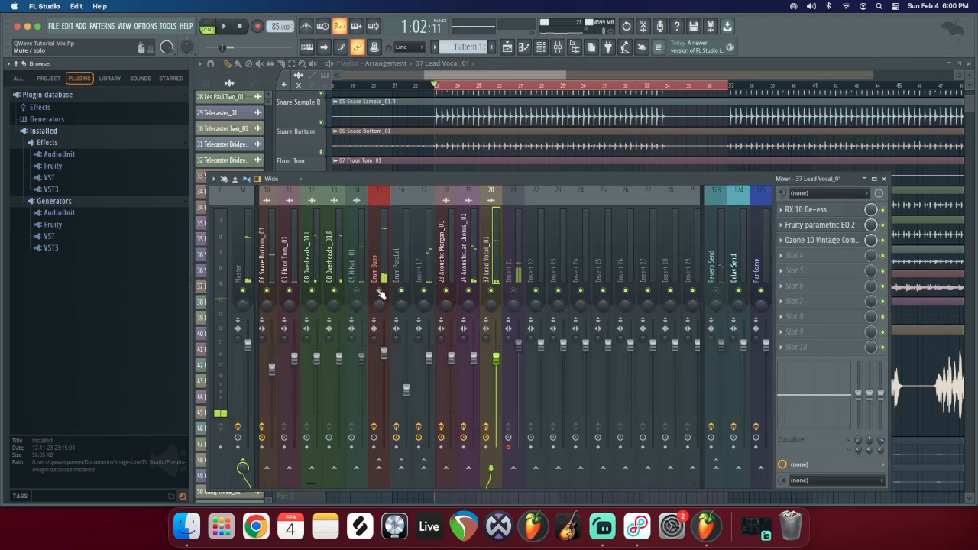
{"action": "left_click", "coordinate": [883, 179]}
{"action": "scroll", "coordinate": [428, 93], "scroll_direction": "left", "scroll_amount": 5}
{"action": "left_click", "coordinate": [414, 85]}
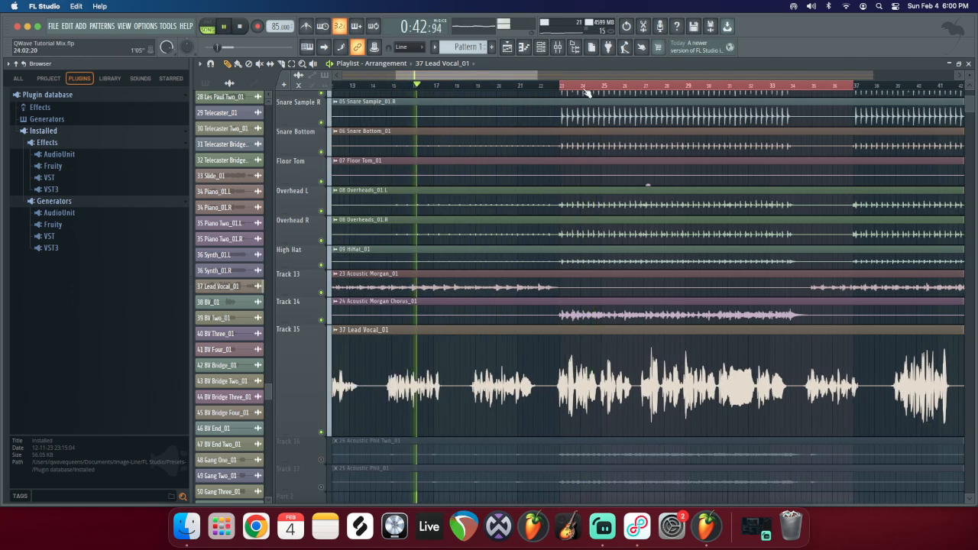
{"action": "left_click", "coordinate": [556, 47]}
{"action": "left_click", "coordinate": [558, 47]}
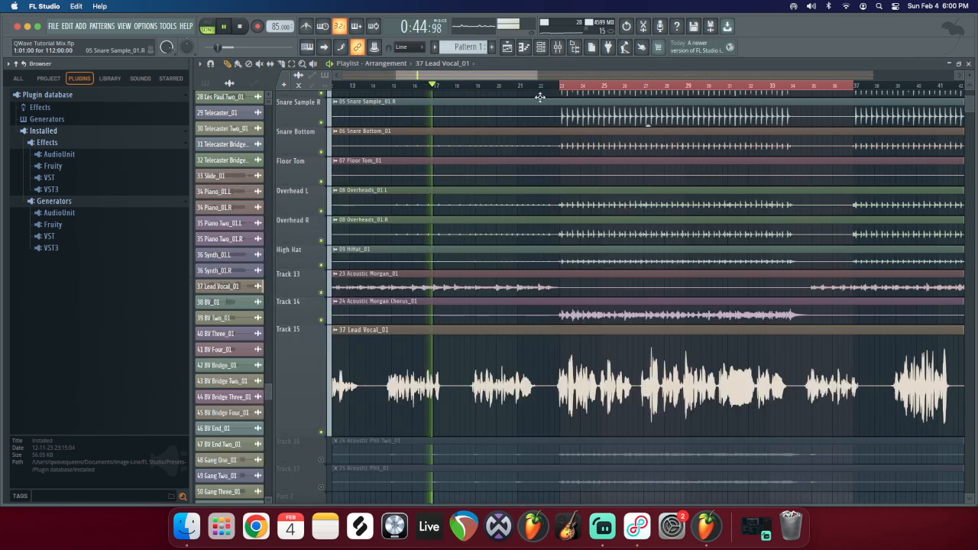
{"action": "scroll", "coordinate": [398, 79], "scroll_direction": "left", "scroll_amount": 5}
{"action": "left_click", "coordinate": [406, 85]}
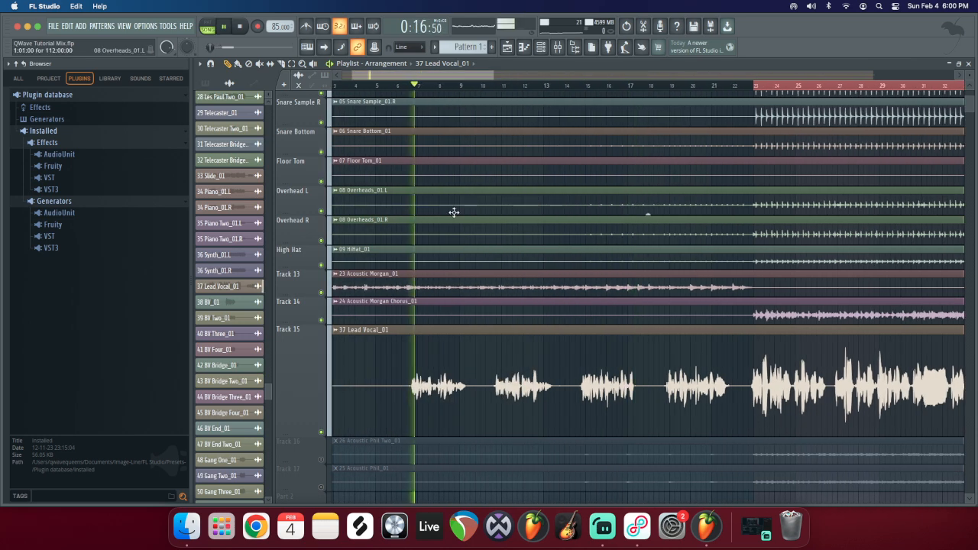
Step: Check Fruity Fast Dist on the 23 Acoustic Morgan_01 channel and set its Fruity Compressor gain to 5.0 dB
{"action": "key", "text": "F9"}
{"action": "left_click", "coordinate": [438, 352]}
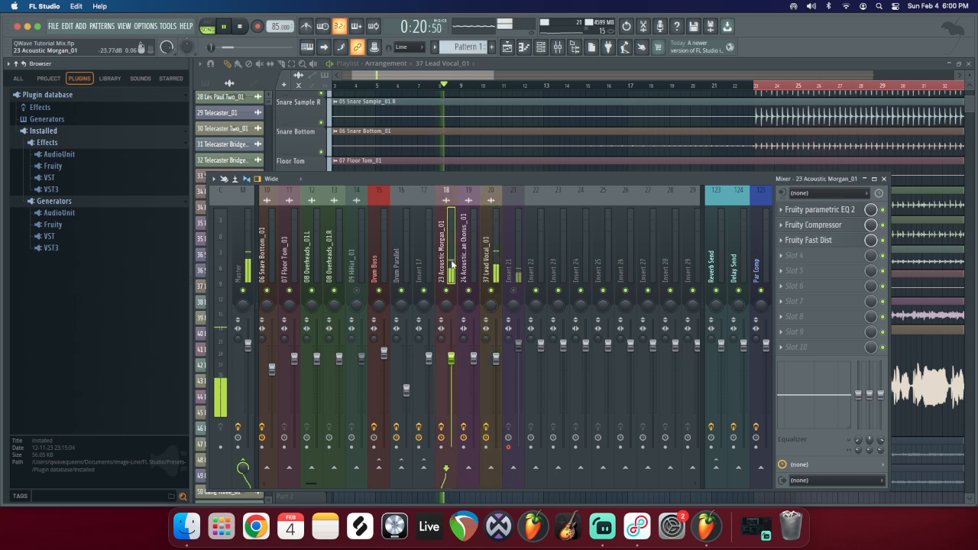
{"action": "left_click", "coordinate": [816, 241]}
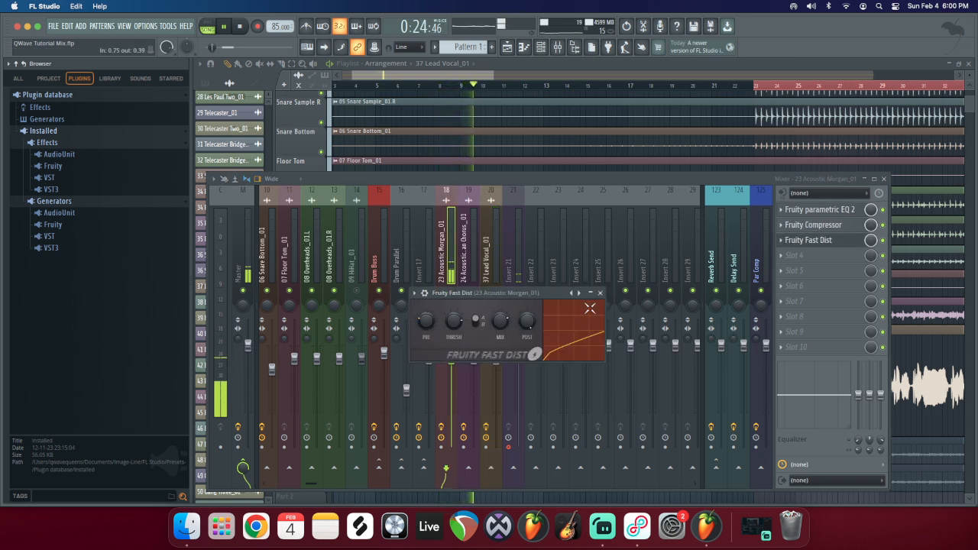
{"action": "left_click", "coordinate": [601, 295]}
{"action": "left_click", "coordinate": [823, 224]}
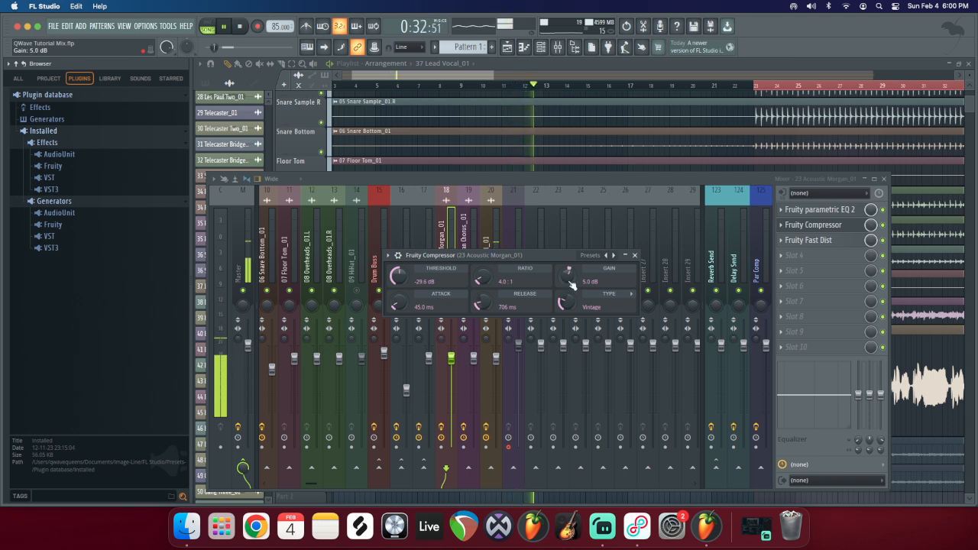
{"action": "left_click", "coordinate": [634, 255]}
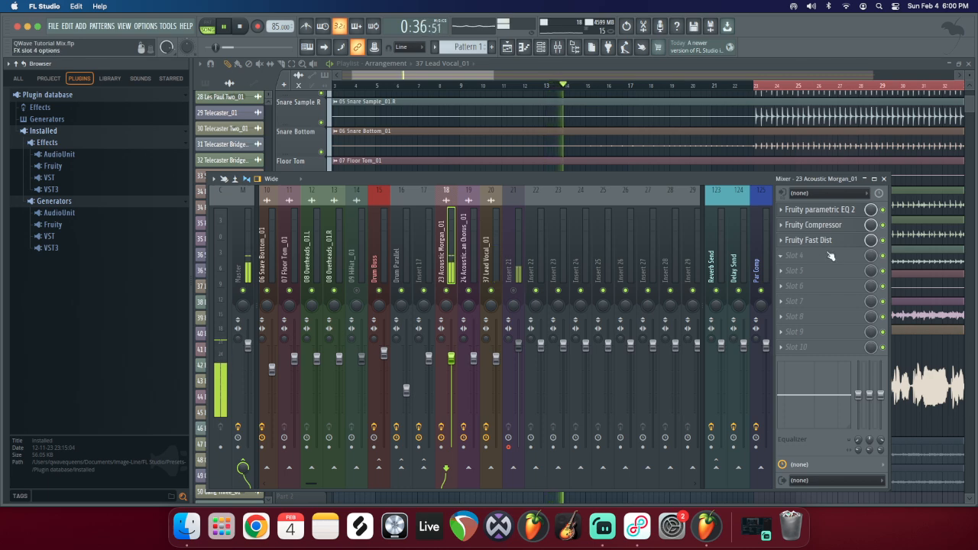
Step: Check the 37 Lead Vocal_01 channel in the mixer and audition the transition into the looped section from about bar 22
{"action": "left_click", "coordinate": [884, 179]}
{"action": "left_click_drag", "start_coordinate": [461, 76], "coordinate": [483, 77]}
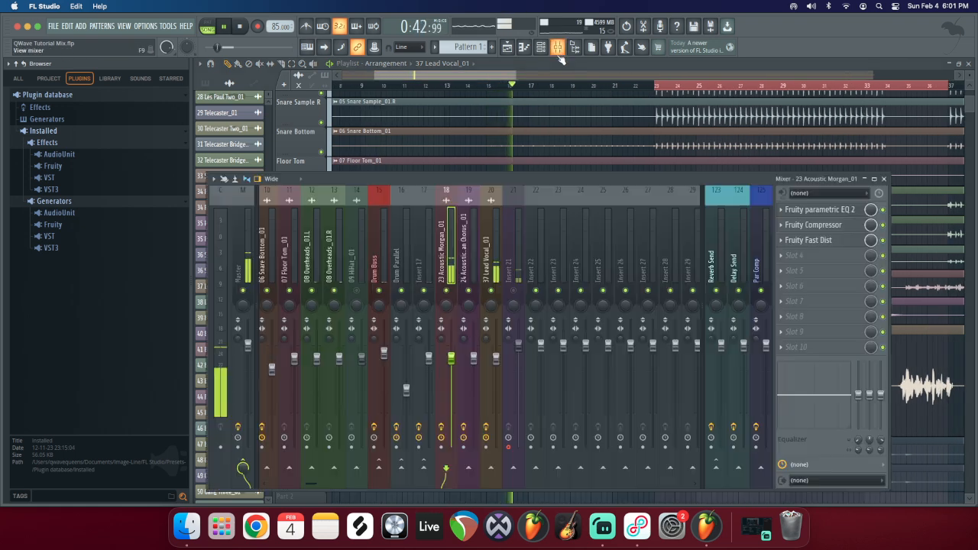
{"action": "left_click", "coordinate": [557, 47]}
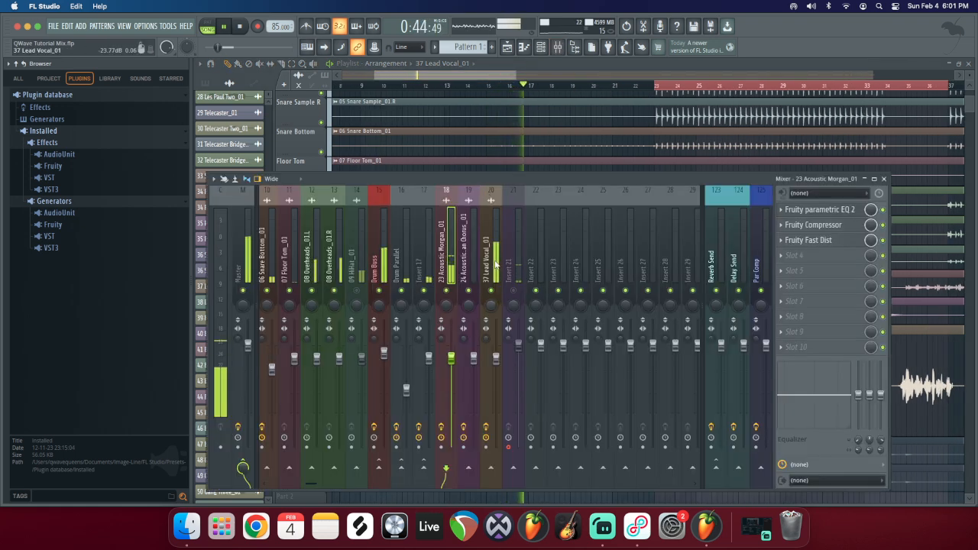
{"action": "left_click", "coordinate": [493, 252]}
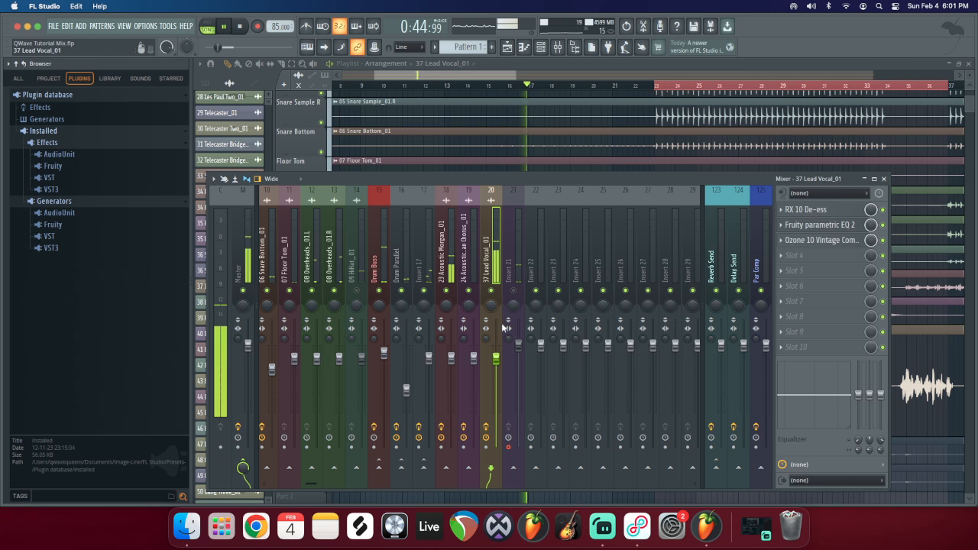
{"action": "left_click", "coordinate": [874, 179]}
{"action": "left_click", "coordinate": [969, 64]}
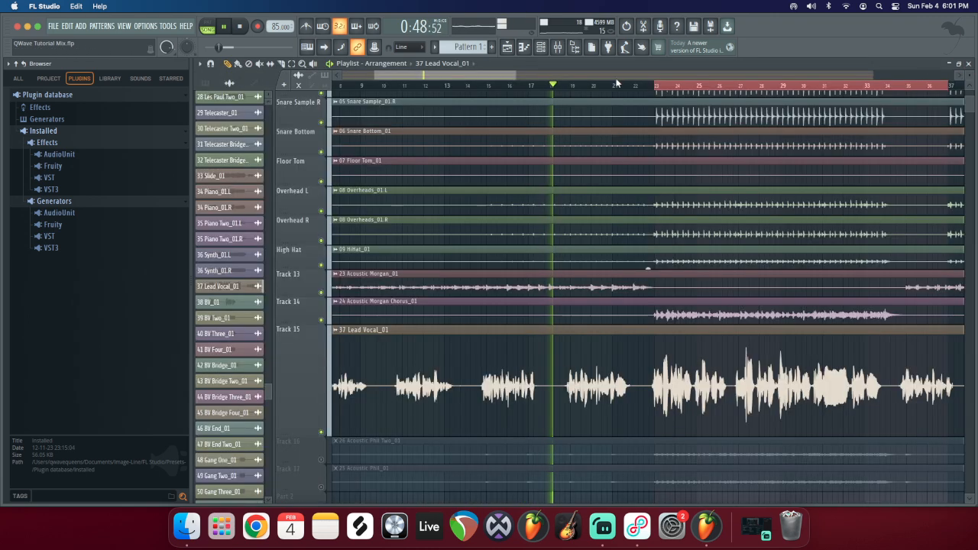
{"action": "left_click", "coordinate": [639, 86]}
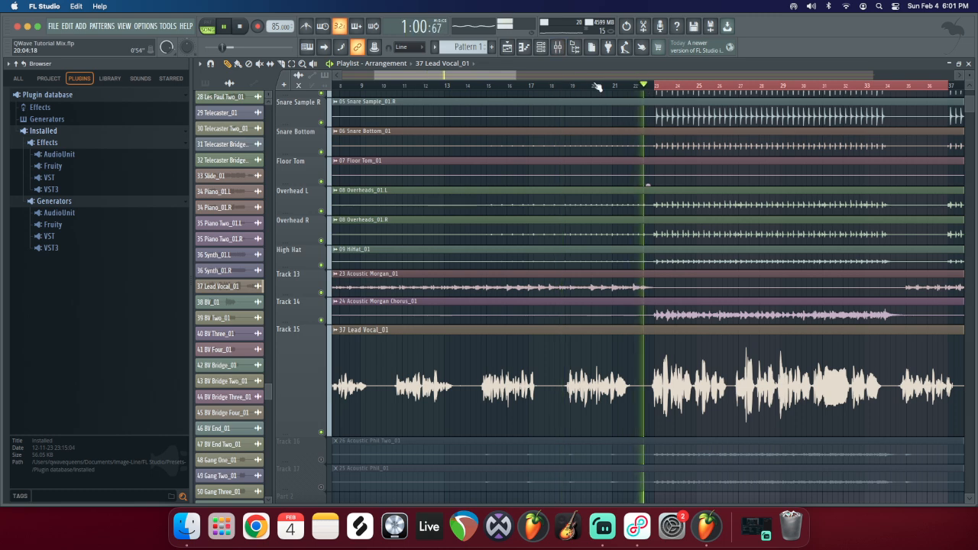
{"action": "left_click_drag", "start_coordinate": [505, 73], "coordinate": [543, 73]}
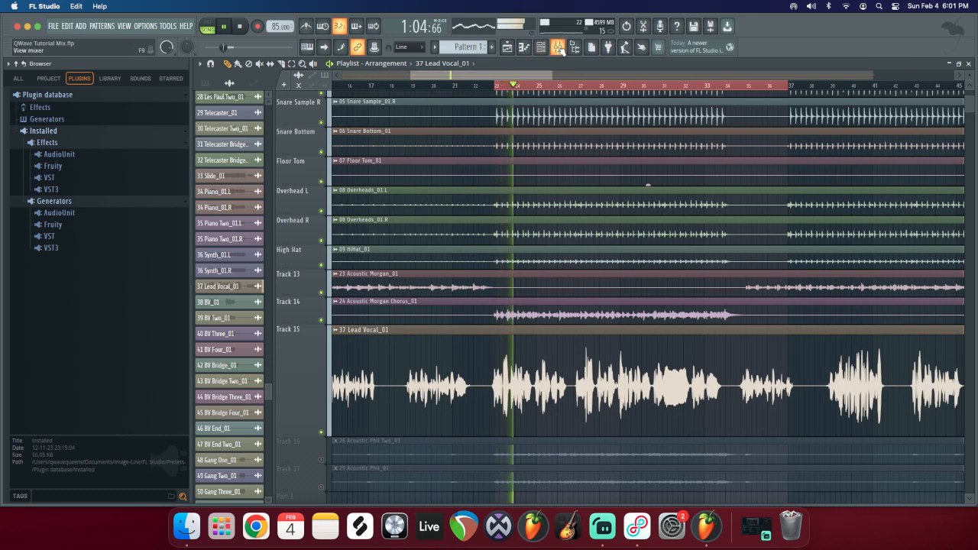
Step: Set the Ozone 10 Vintage Compressor on 24 Acoustic Morgan Chorus_01 to a -27.4 dB threshold and 2.6 dB gain
{"action": "left_click", "coordinate": [557, 47]}
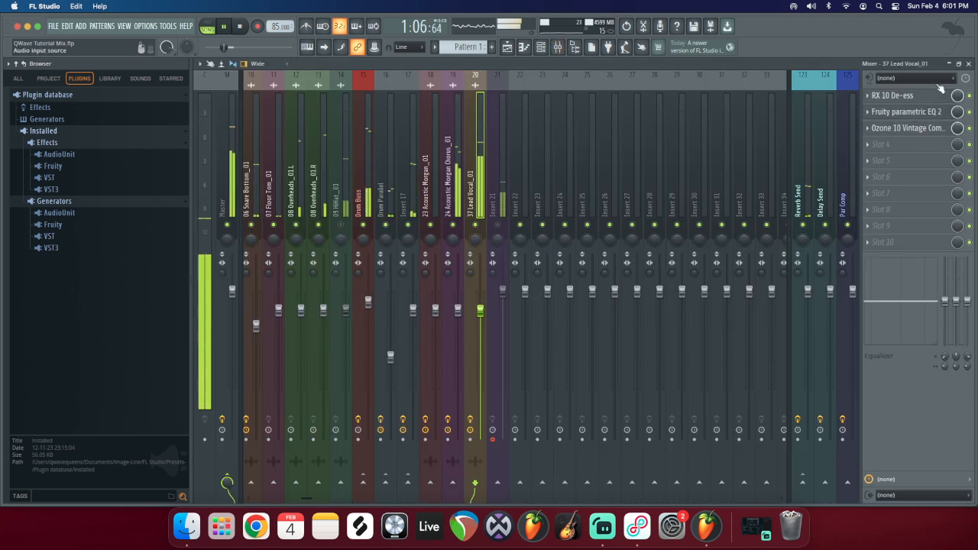
{"action": "left_click", "coordinate": [958, 63]}
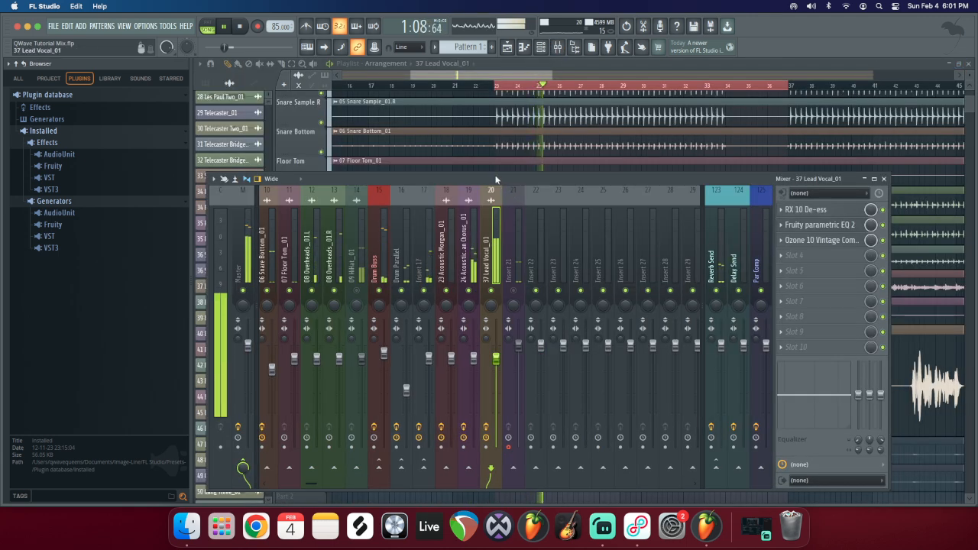
{"action": "left_click_drag", "start_coordinate": [495, 178], "coordinate": [499, 189]}
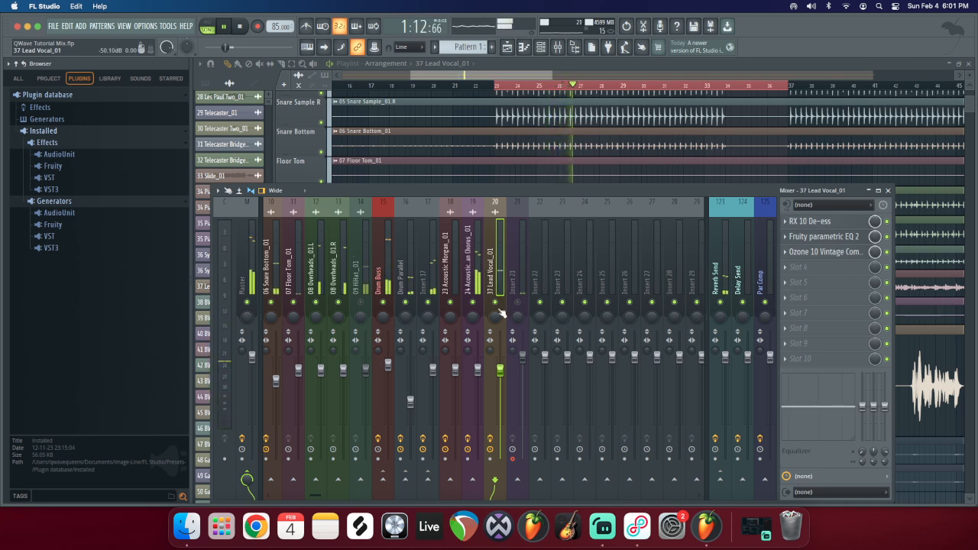
{"action": "left_click", "coordinate": [474, 274]}
{"action": "left_click", "coordinate": [825, 236]}
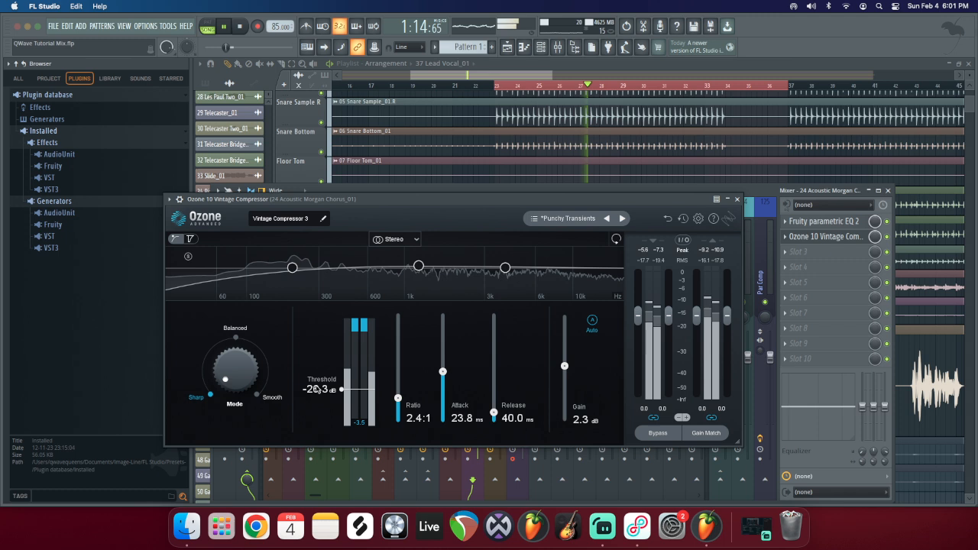
{"action": "left_click_drag", "start_coordinate": [341, 389], "coordinate": [343, 392]}
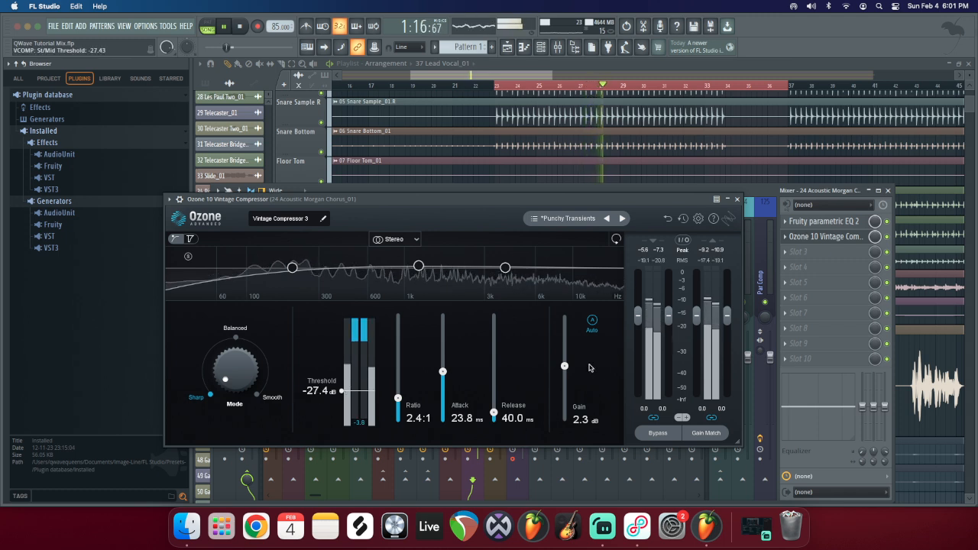
{"action": "left_click_drag", "start_coordinate": [564, 366], "coordinate": [564, 368]}
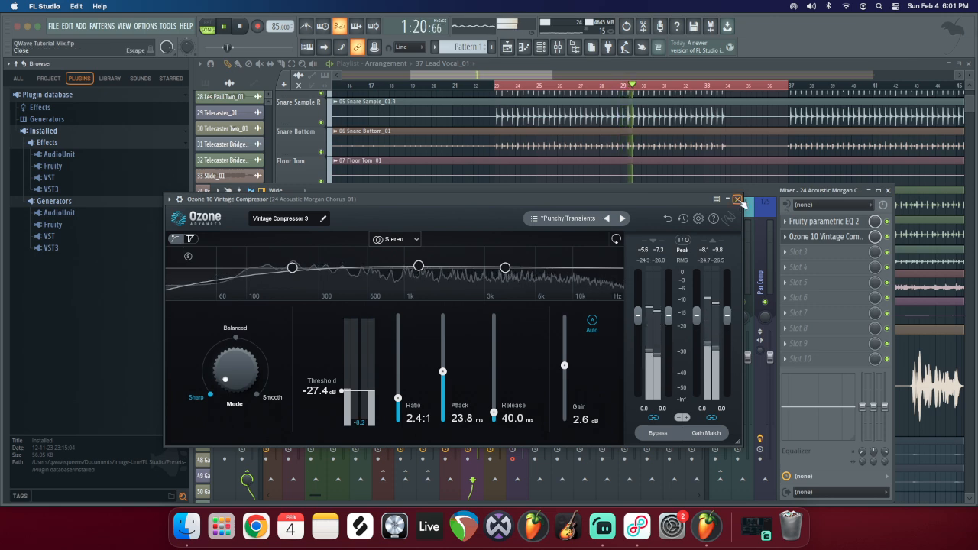
{"action": "left_click", "coordinate": [736, 198]}
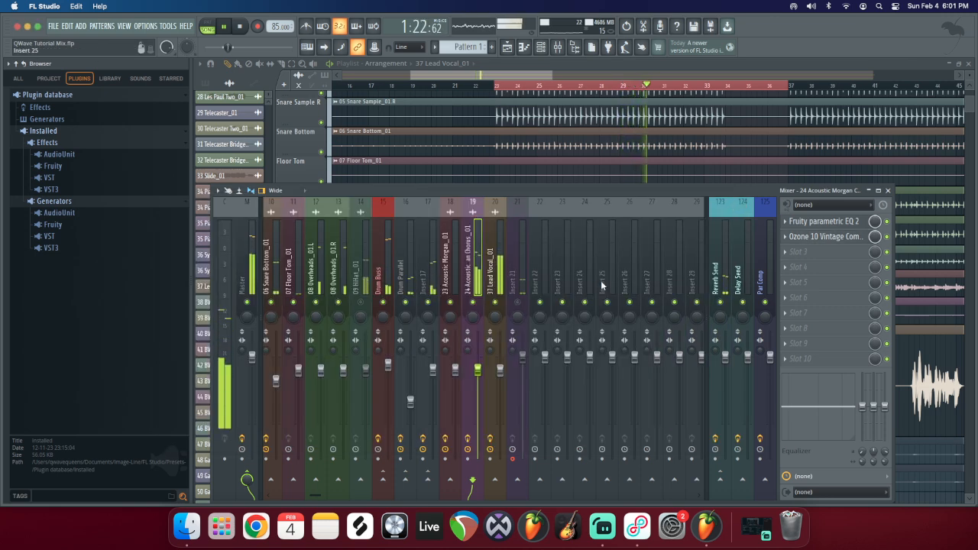
Step: Stop playback, mute the two Acoustic Morgan channels in the mixer and select the 37 Lead Vocal_01 channel
{"action": "key", "text": "space"}
{"action": "left_click", "coordinate": [522, 284]}
{"action": "left_click", "coordinate": [500, 269]}
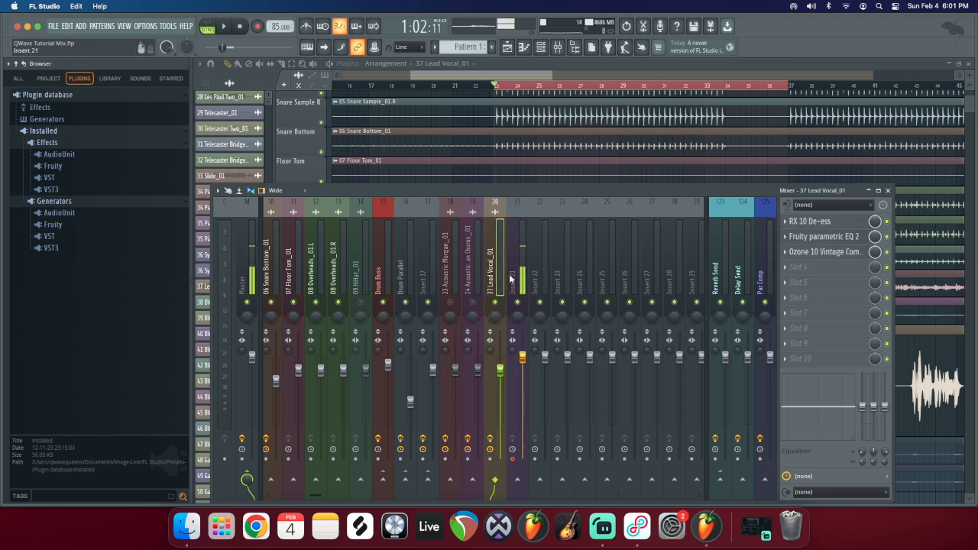
{"action": "left_click", "coordinate": [511, 278]}
{"action": "left_click", "coordinate": [488, 264]}
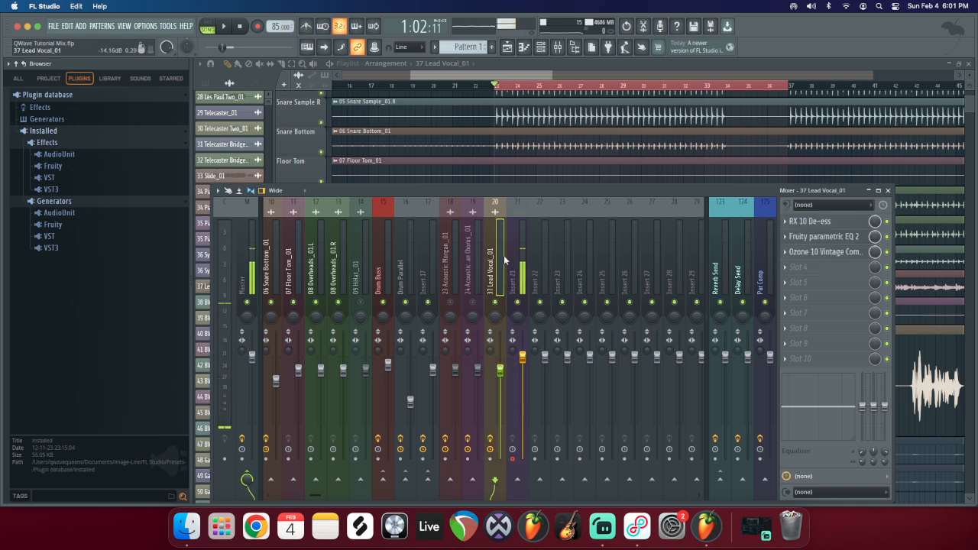
Step: Search the effect plugins for "dist" and load Fruity Fast Dist into slot 4 of the 37 Lead Vocal_01 channel
{"action": "left_click", "coordinate": [810, 267]}
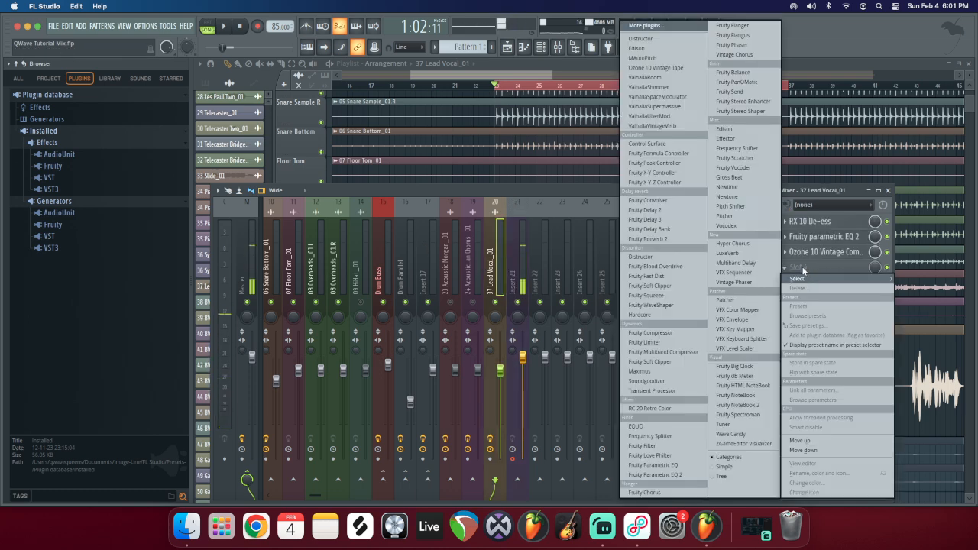
{"action": "left_click", "coordinate": [657, 24]}
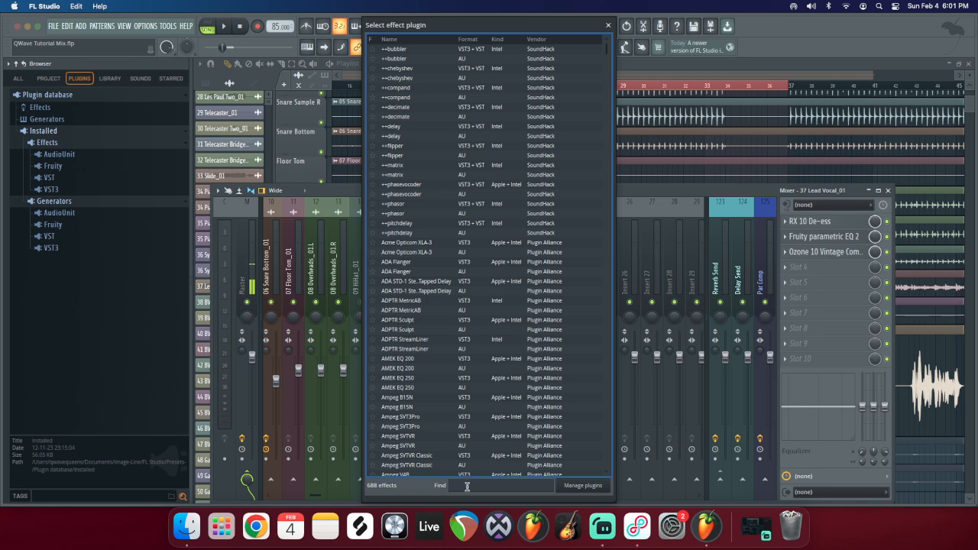
{"action": "type", "text": "fruity"}
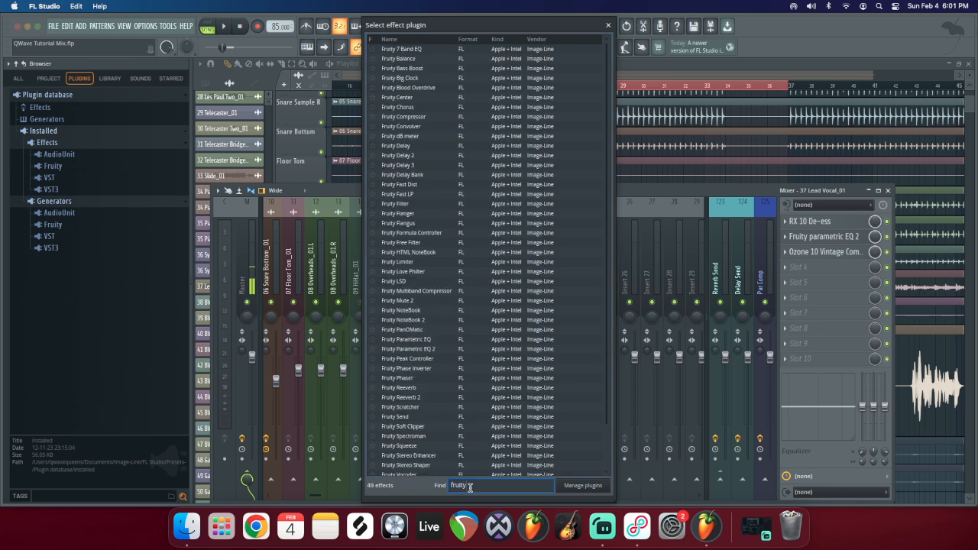
{"action": "key", "text": "BackSpace"}
{"action": "key", "text": "BackSpace"}
{"action": "type", "text": "lst"}
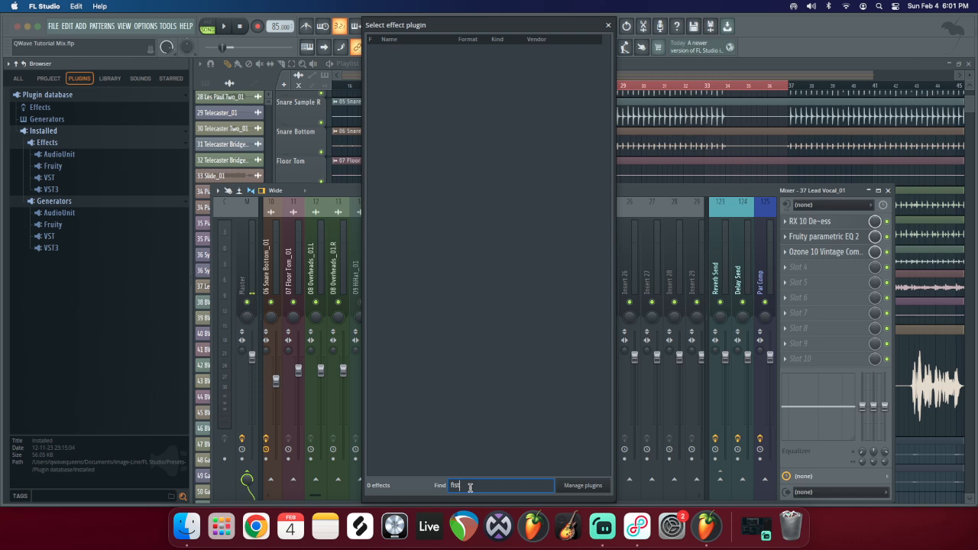
{"action": "key", "text": "BackSpace"}
{"action": "key", "text": "BackSpace"}
{"action": "key", "text": "BackSpace"}
{"action": "key", "text": "BackSpace"}
{"action": "type", "text": "dui"}
{"action": "key", "text": "BackSpace"}
{"action": "key", "text": "BackSpace"}
{"action": "key", "text": "BackSpace"}
{"action": "type", "text": "dist"}
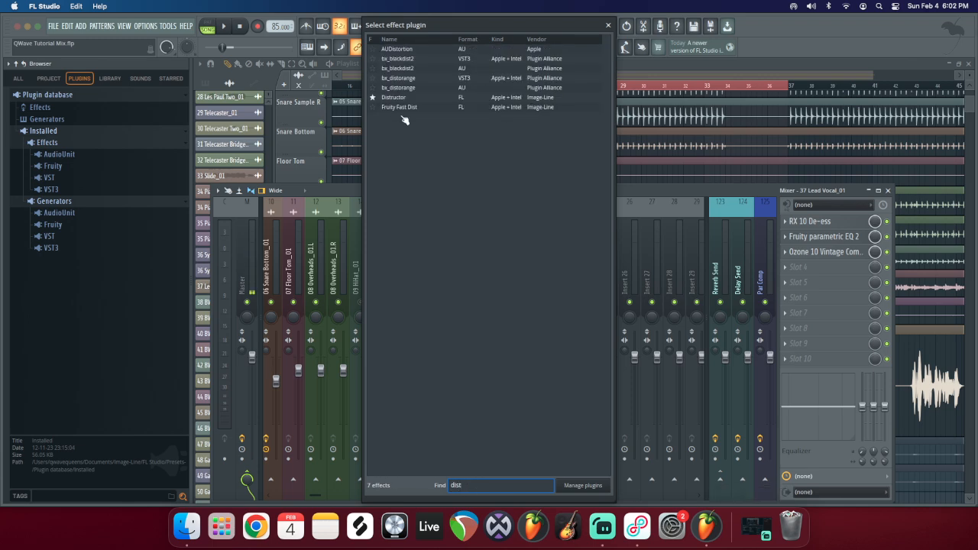
{"action": "double_click", "coordinate": [405, 107]}
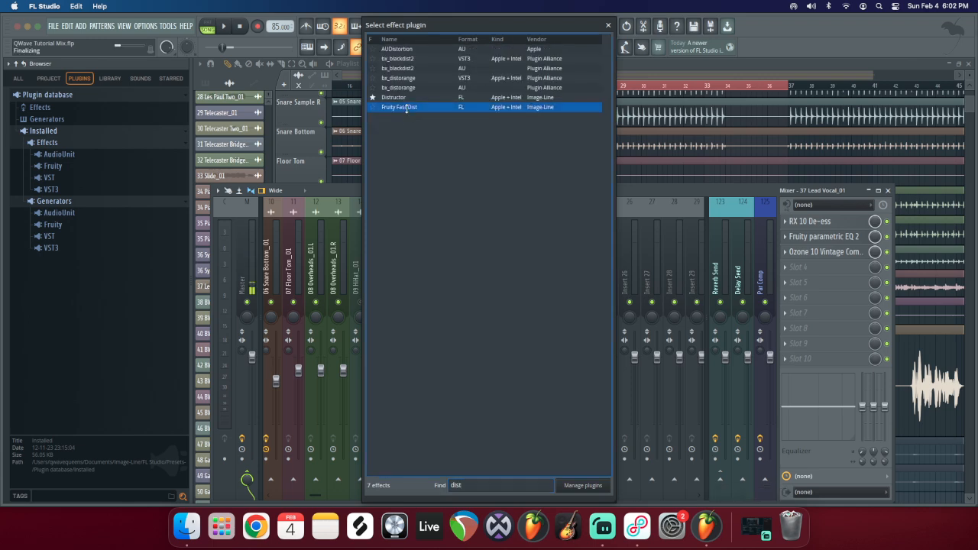
{"action": "left_click_drag", "start_coordinate": [368, 202], "coordinate": [452, 251]}
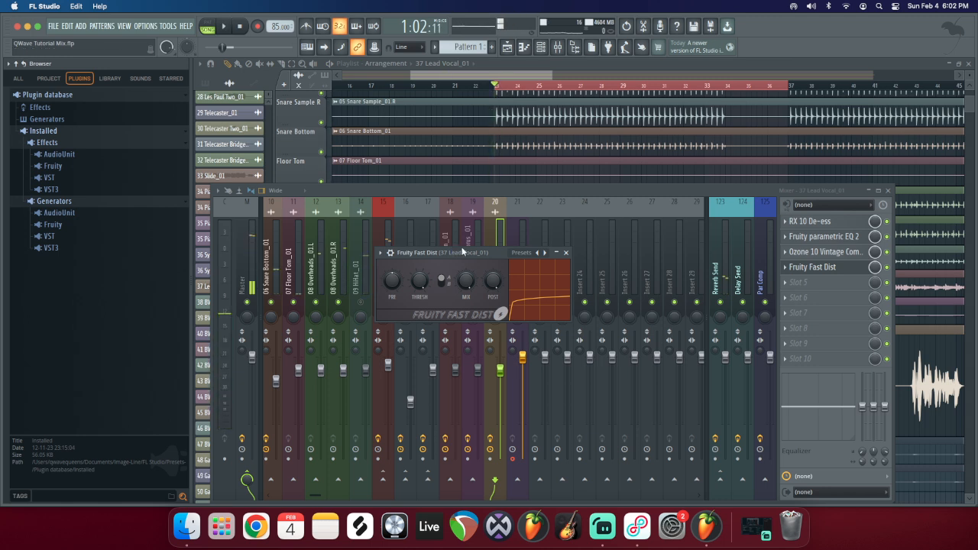
{"action": "left_click", "coordinate": [566, 252]}
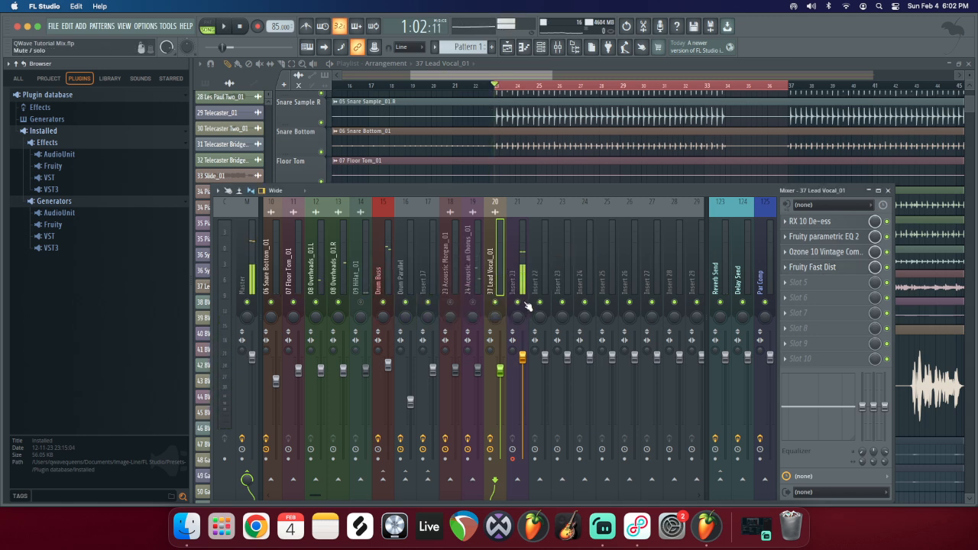
{"action": "key", "text": "Left"}
{"action": "key", "text": "Right"}
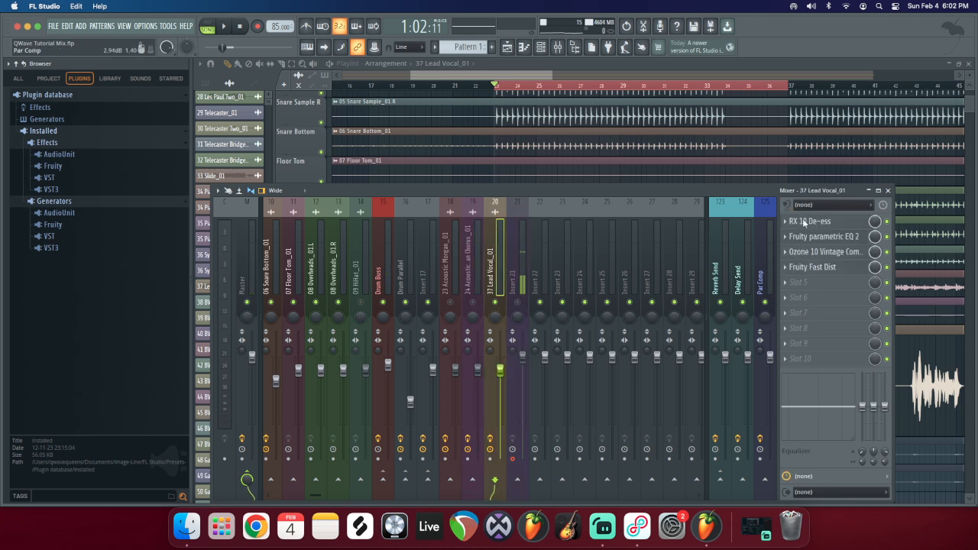
Step: Play the loop and adjust the pre-gain and threshold of Fruity Fast Dist on the lead vocal
{"action": "left_click", "coordinate": [823, 269]}
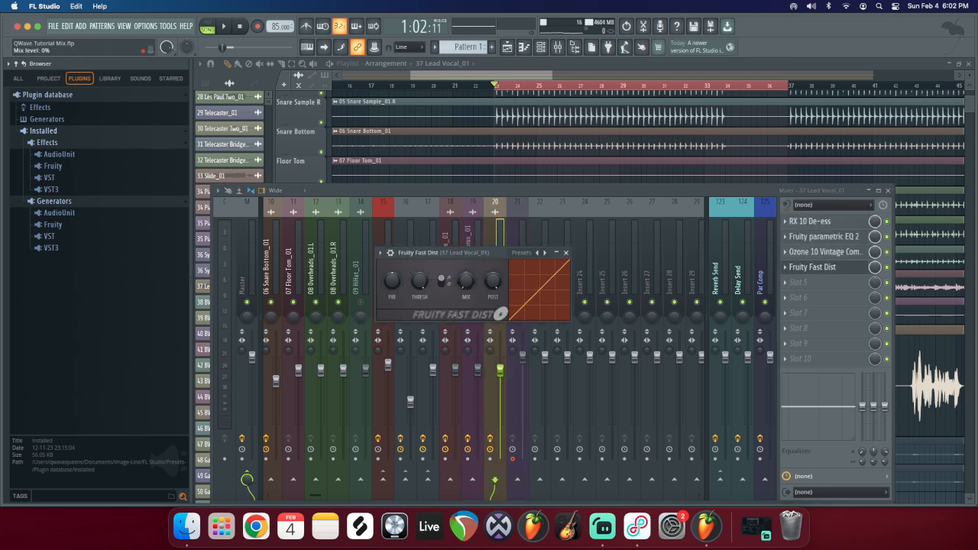
{"action": "key", "text": "space"}
{"action": "left_click_drag", "start_coordinate": [392, 282], "coordinate": [392, 313]}
{"action": "left_click_drag", "start_coordinate": [423, 284], "coordinate": [401, 278]}
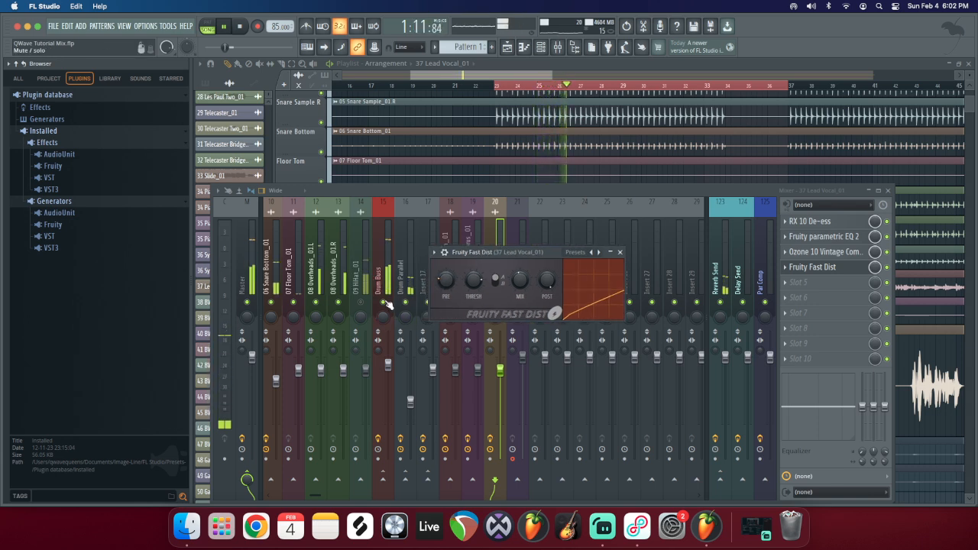
Step: Mute the Drum Buss and compare the lead vocal with Fruity Fast Dist active and bypassed
{"action": "left_click", "coordinate": [565, 252]}
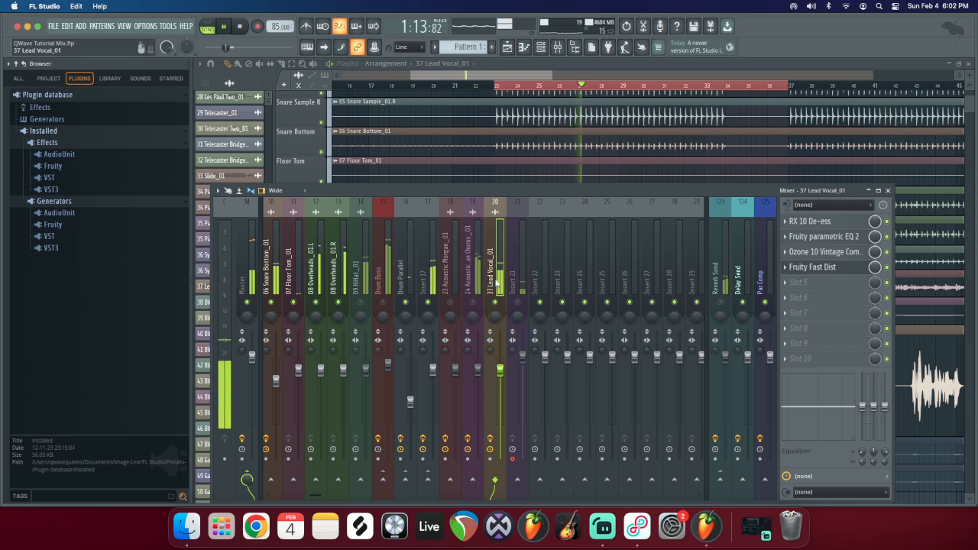
{"action": "left_click", "coordinate": [844, 269]}
{"action": "left_click_drag", "start_coordinate": [456, 287], "coordinate": [455, 288]}
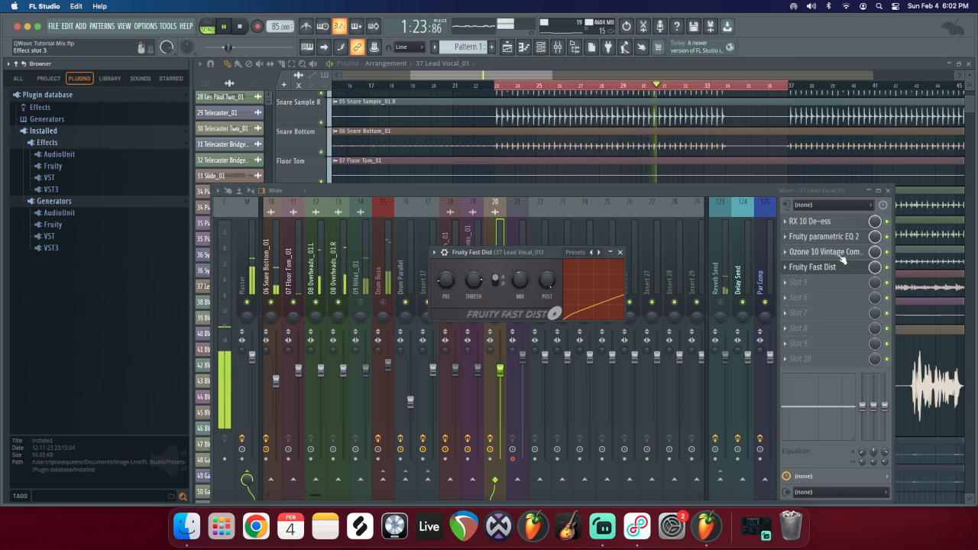
{"action": "left_click", "coordinate": [890, 269]}
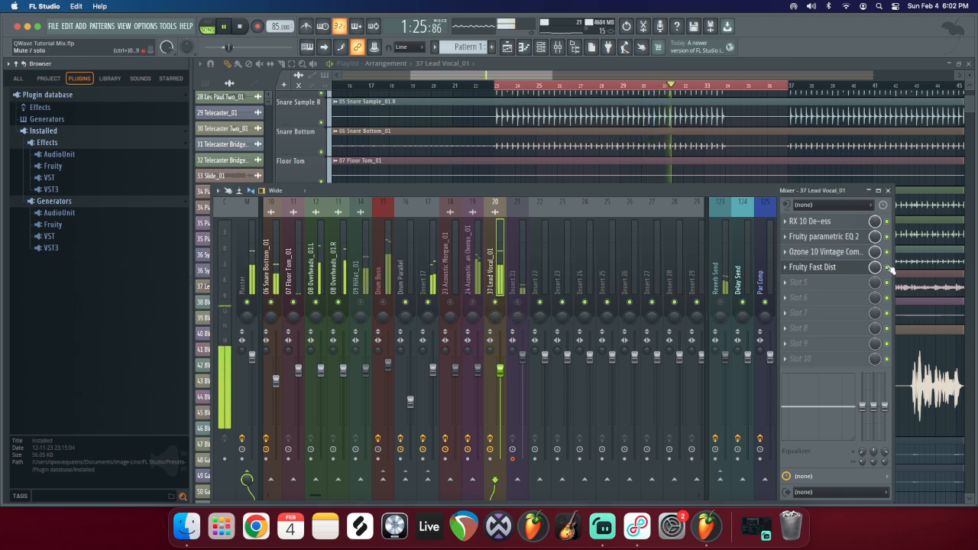
Step: Try different mix, pre and post gain settings in the vocal's Fruity Fast Dist and compare against the bypassed sound
{"action": "left_click", "coordinate": [817, 267]}
{"action": "left_click_drag", "start_coordinate": [520, 280], "coordinate": [520, 290]}
{"action": "left_click_drag", "start_coordinate": [446, 280], "coordinate": [446, 261]}
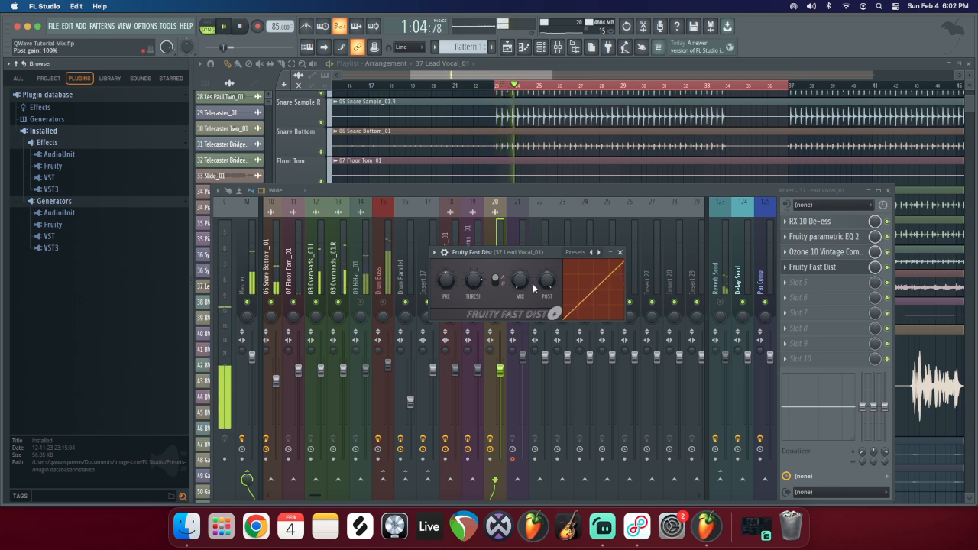
{"action": "left_click_drag", "start_coordinate": [520, 281], "coordinate": [546, 289]}
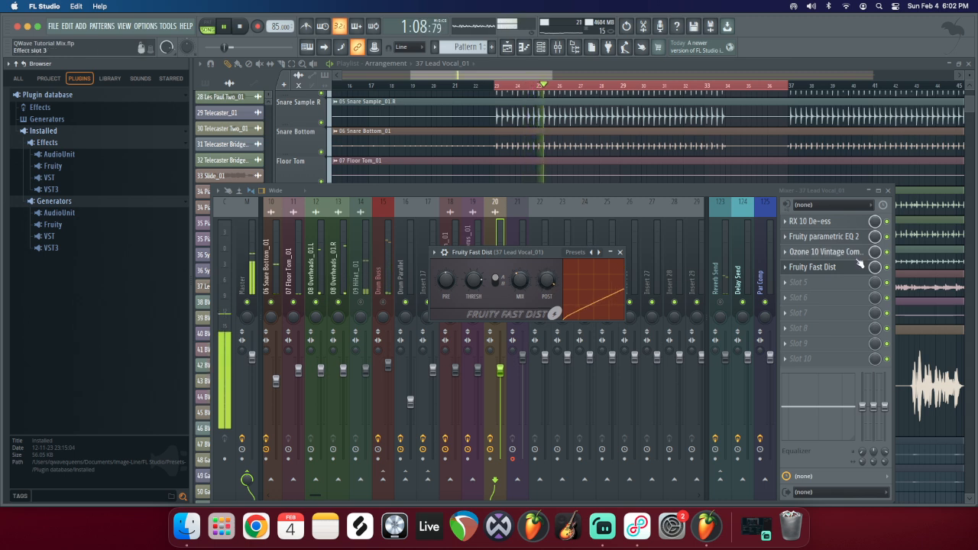
{"action": "left_click", "coordinate": [887, 268]}
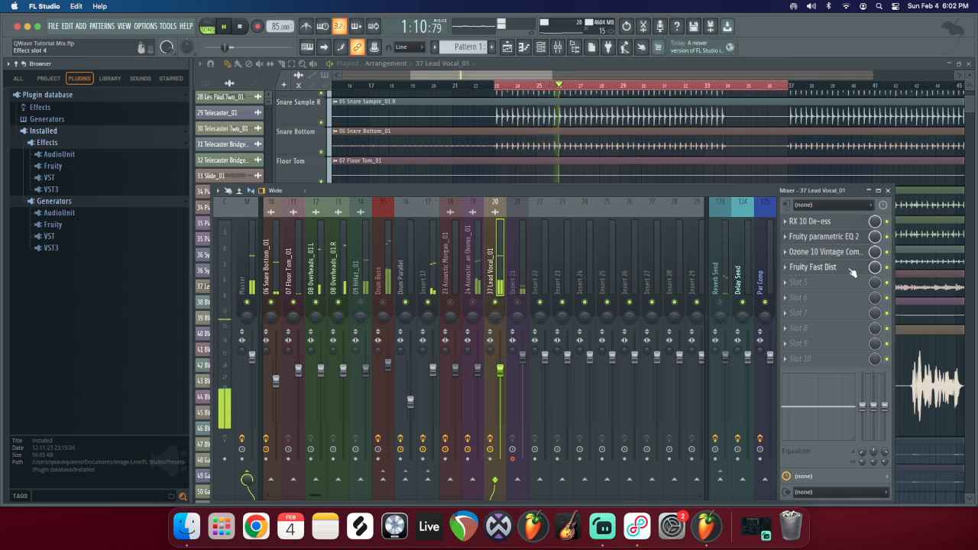
Step: Readjust Fruity Fast Dist on the lead vocal to a 30% mix level, then switch its effect slot off
{"action": "left_click", "coordinate": [813, 267]}
{"action": "left_click_drag", "start_coordinate": [547, 280], "coordinate": [547, 271]}
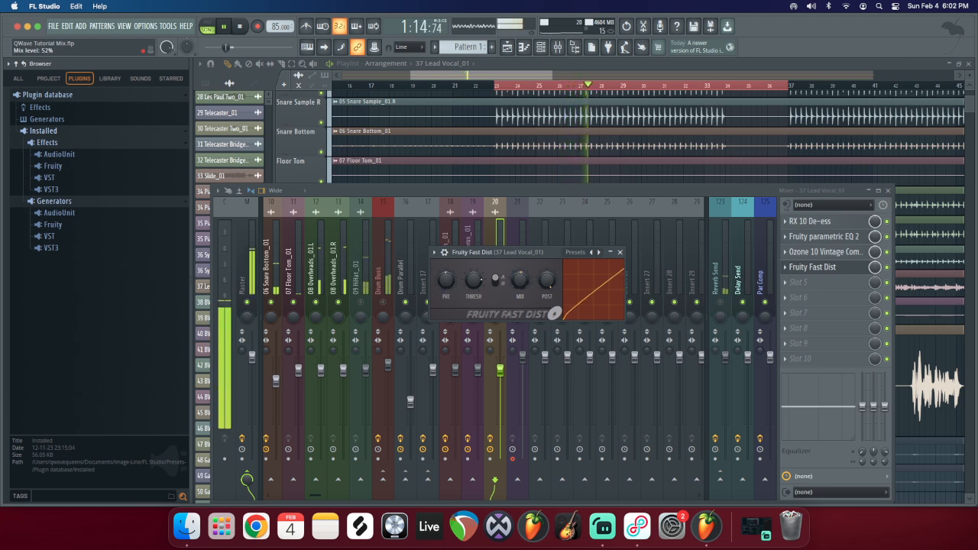
{"action": "left_click_drag", "start_coordinate": [455, 285], "coordinate": [455, 298]}
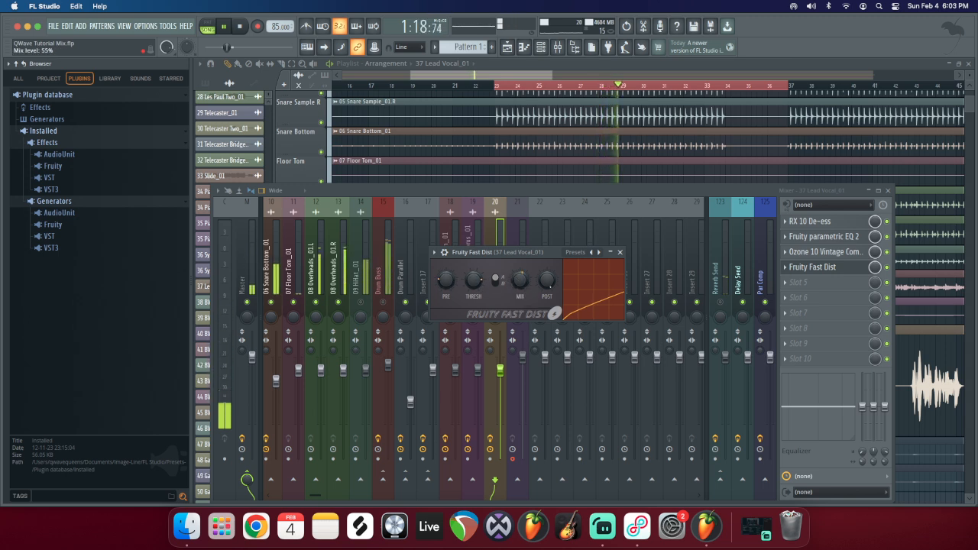
{"action": "left_click_drag", "start_coordinate": [520, 280], "coordinate": [520, 294]}
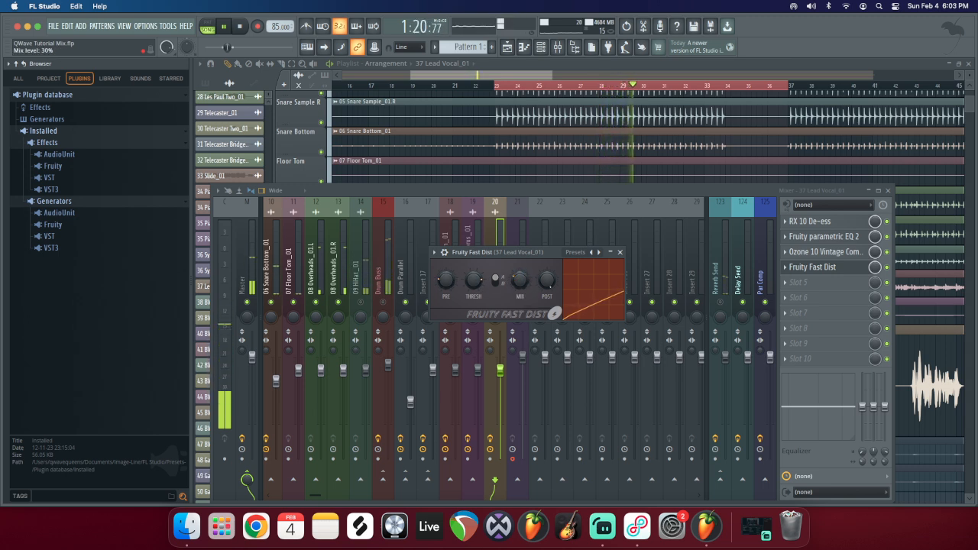
{"action": "left_click", "coordinate": [887, 268]}
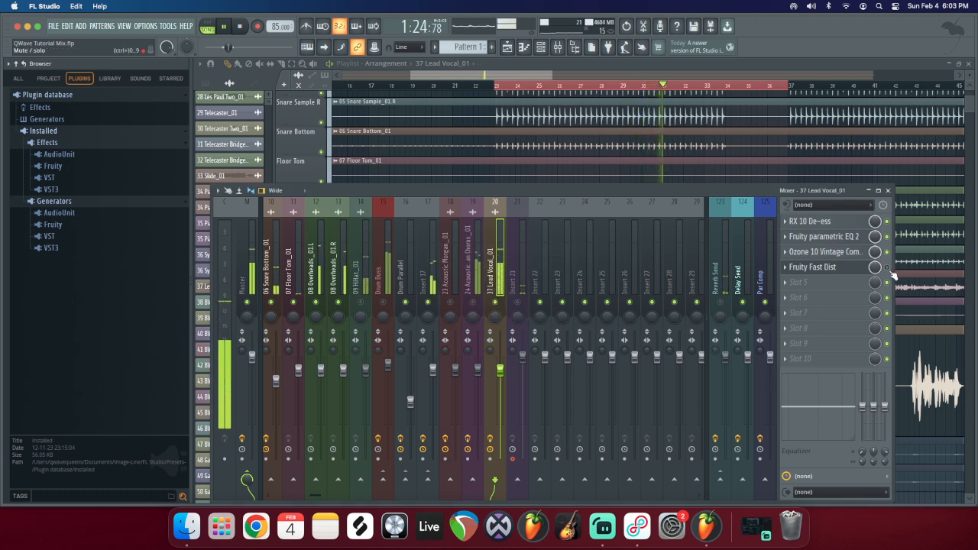
Step: Stop playback and remove Fruity Fast Dist from slot 4 of the 37 Lead Vocal_01 channel
{"action": "key", "text": "space"}
{"action": "right_click", "coordinate": [789, 267]}
{"action": "left_click", "coordinate": [795, 274]}
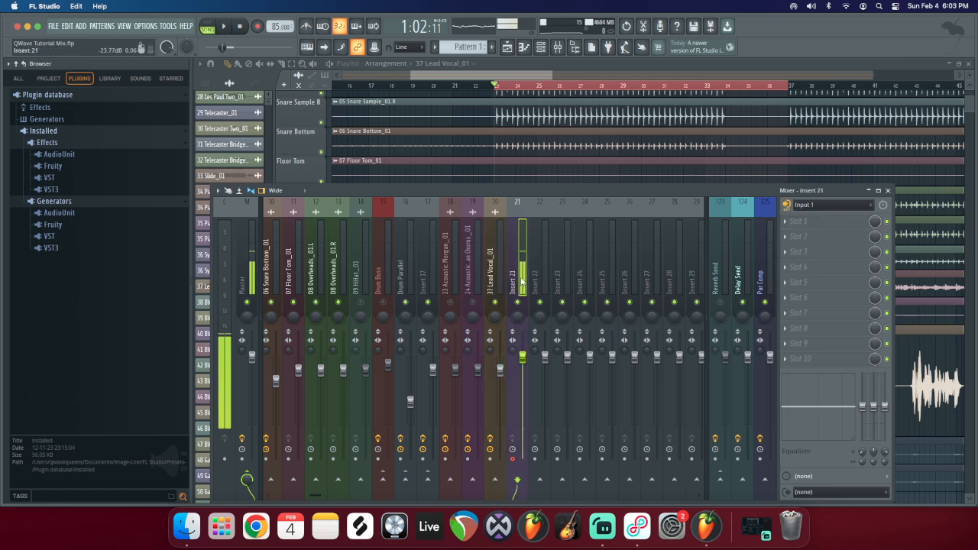
Step: Search the effect plugins for "sound" and load Soundgoodizer into slot 4 of the 37 Lead Vocal_01 channel
{"action": "left_click", "coordinate": [800, 271]}
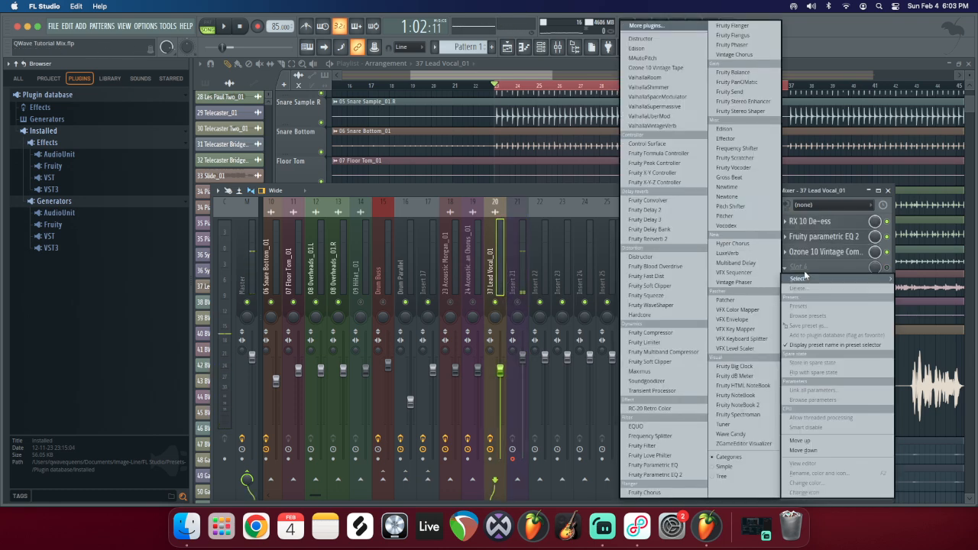
{"action": "left_click", "coordinate": [641, 28]}
{"action": "left_click", "coordinate": [461, 482]}
{"action": "type", "text": "sat"}
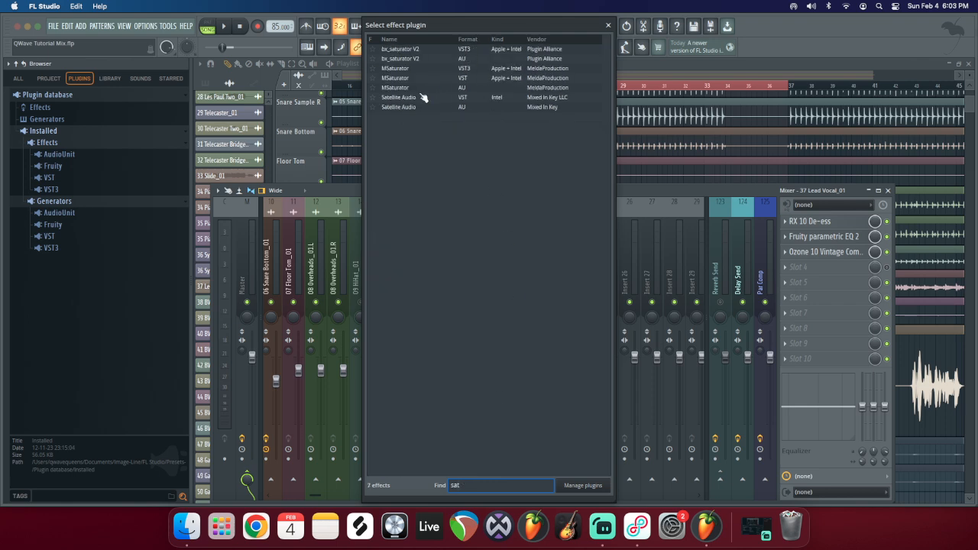
{"action": "key", "text": "BackSpace"}
{"action": "key", "text": "BackSpace"}
{"action": "key", "text": "BackSpace"}
{"action": "type", "text": "sound"}
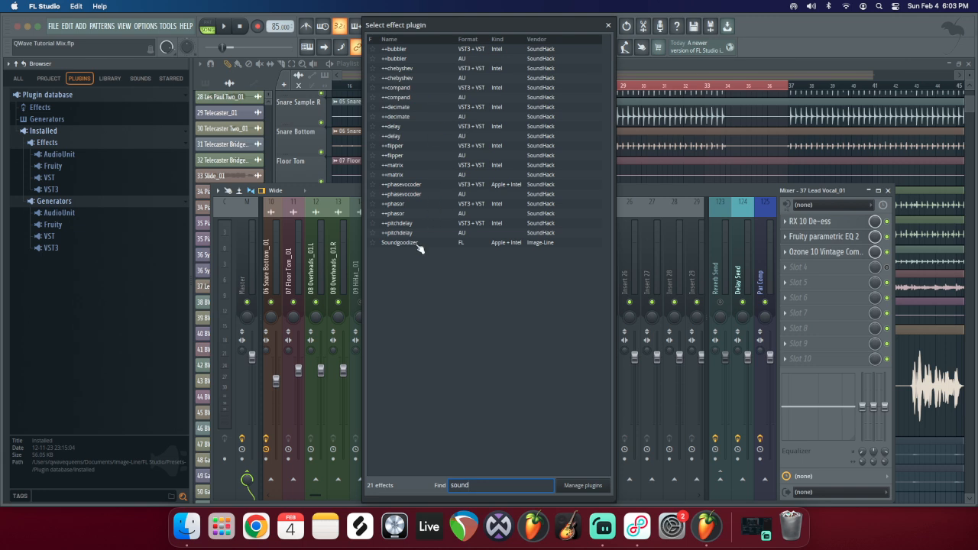
{"action": "double_click", "coordinate": [418, 245]}
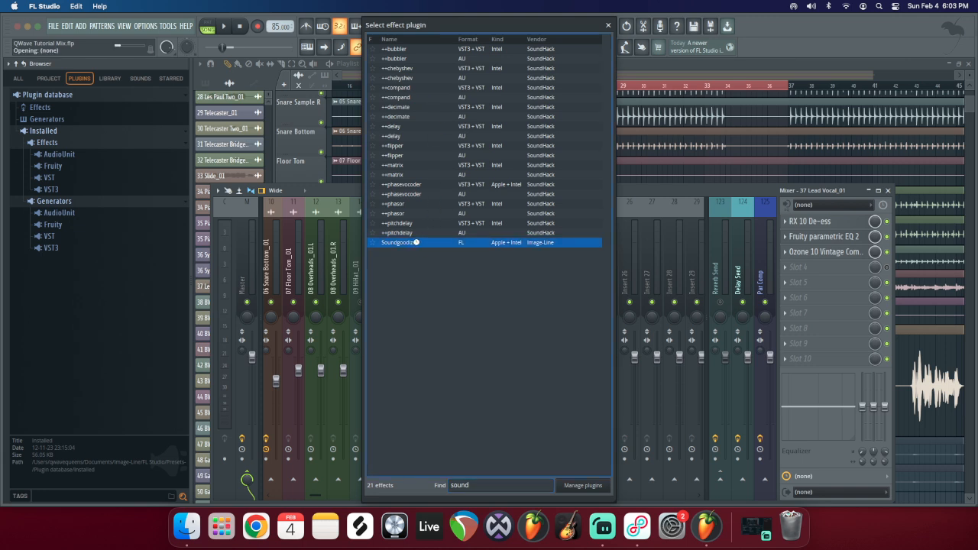
Step: Set the vocal's Soundgoodizer to mode D, lower its amount and enable its effect slot
{"action": "left_click_drag", "start_coordinate": [485, 251], "coordinate": [637, 226]}
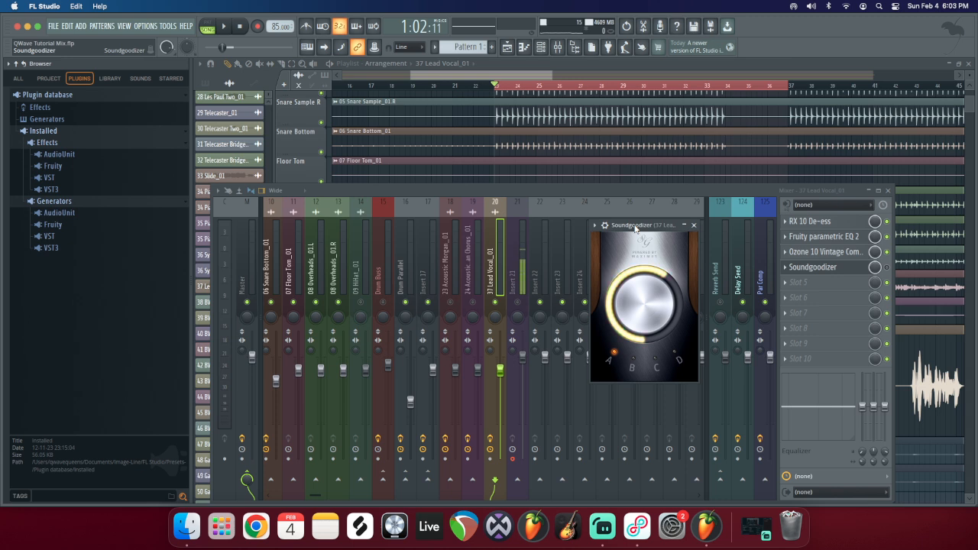
{"action": "left_click_drag", "start_coordinate": [622, 228], "coordinate": [617, 216]}
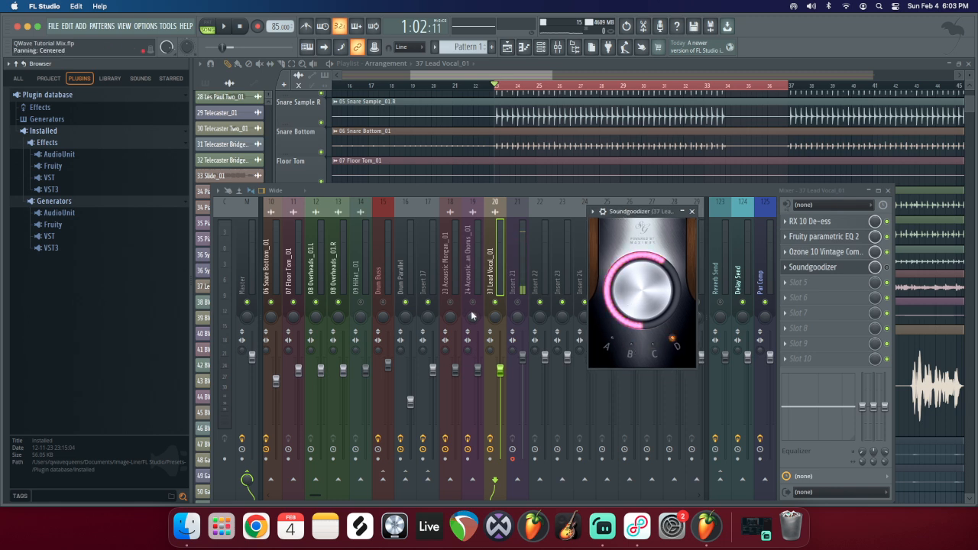
{"action": "left_click_drag", "start_coordinate": [624, 215], "coordinate": [609, 213]}
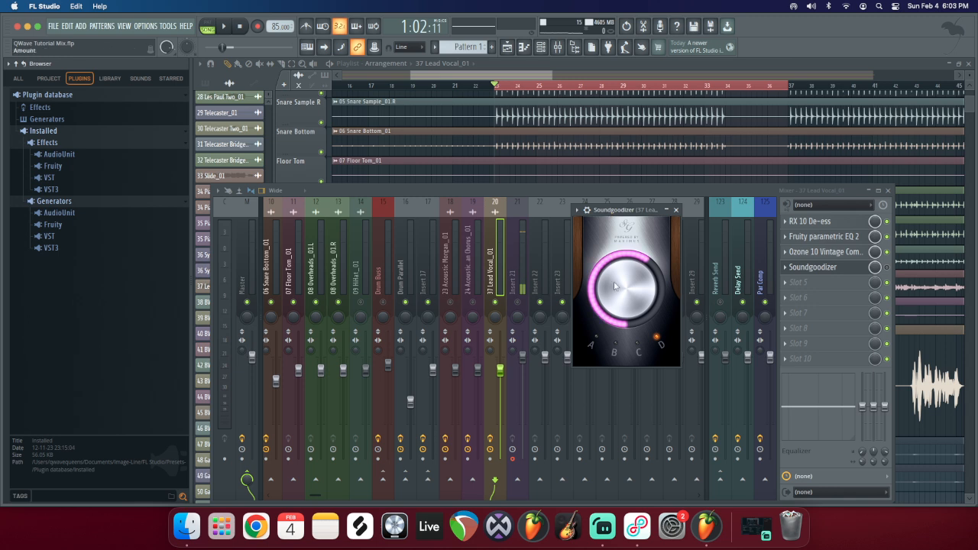
{"action": "left_click_drag", "start_coordinate": [615, 285], "coordinate": [614, 262]}
{"action": "left_click", "coordinate": [888, 267]}
{"action": "left_click", "coordinate": [840, 267]}
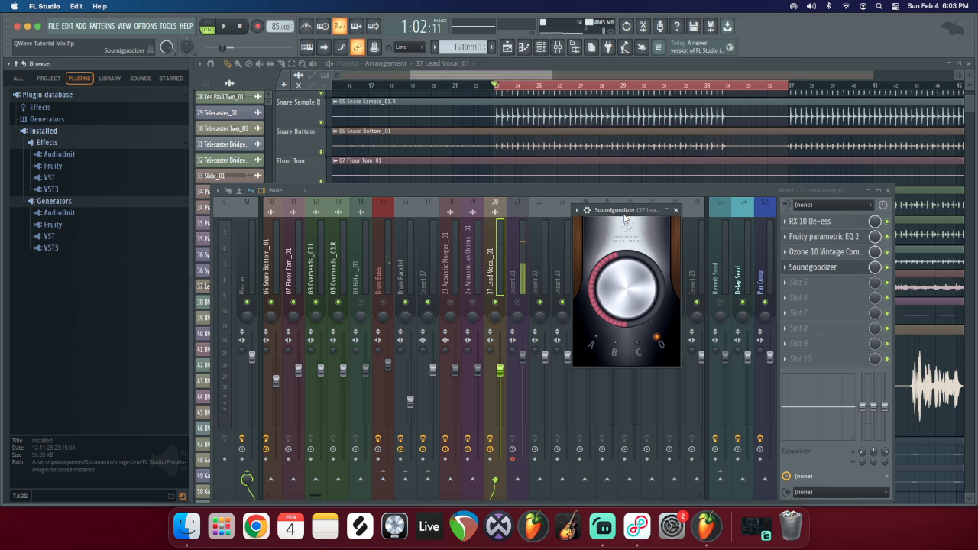
Step: Play the loop, set Soundgoodizer to mode A with a reduced amount, and compare the vocal with the effect bypassed
{"action": "key", "text": "space"}
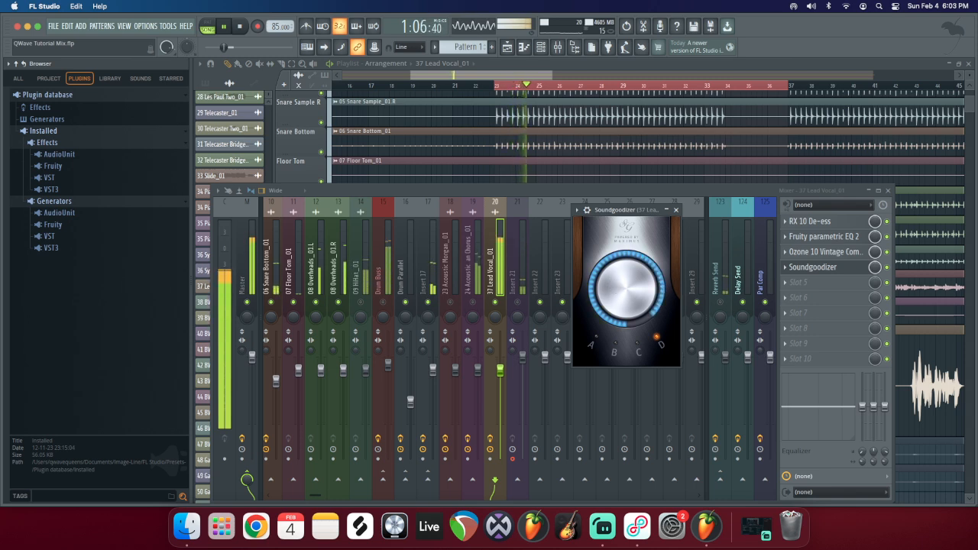
{"action": "left_click", "coordinate": [637, 344]}
{"action": "left_click", "coordinate": [595, 341]}
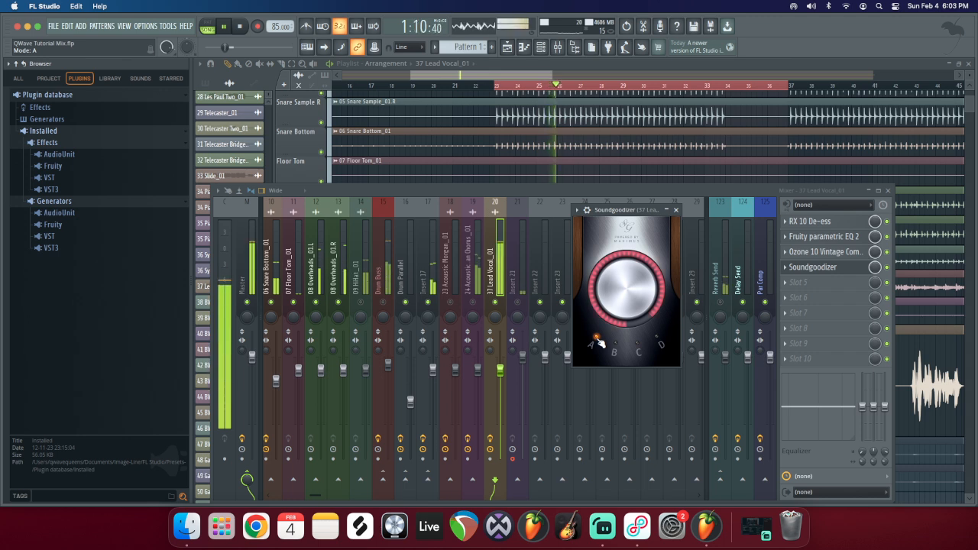
{"action": "left_click_drag", "start_coordinate": [626, 290], "coordinate": [626, 290]}
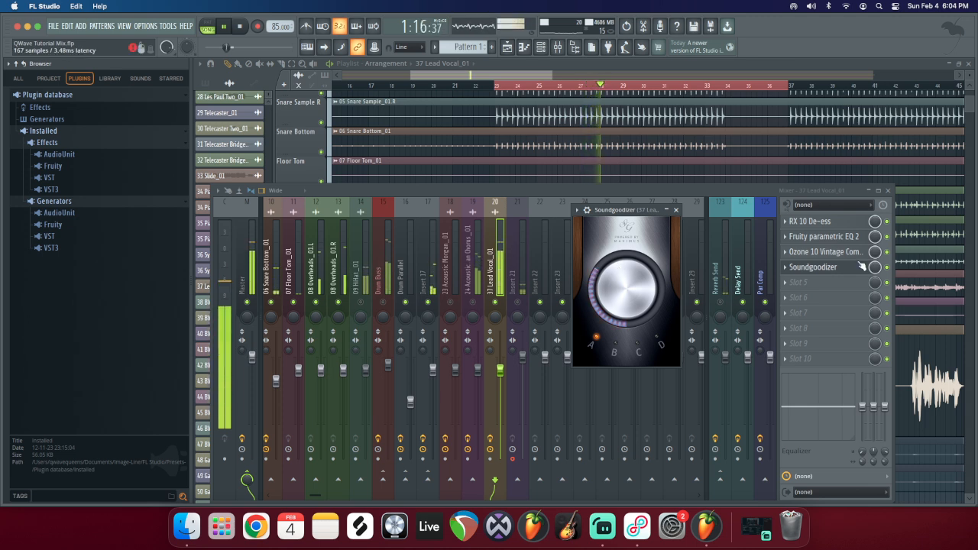
{"action": "left_click", "coordinate": [887, 267]}
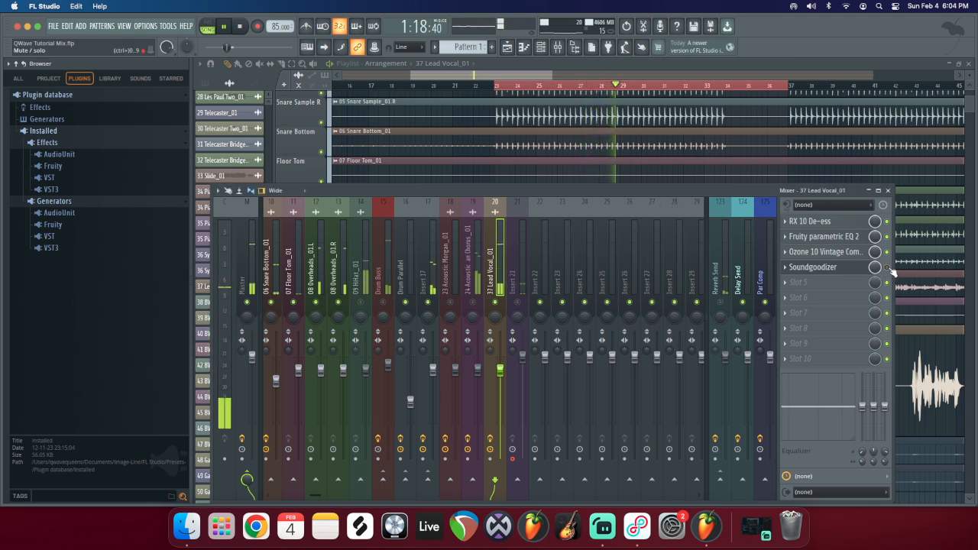
{"action": "left_click", "coordinate": [860, 268]}
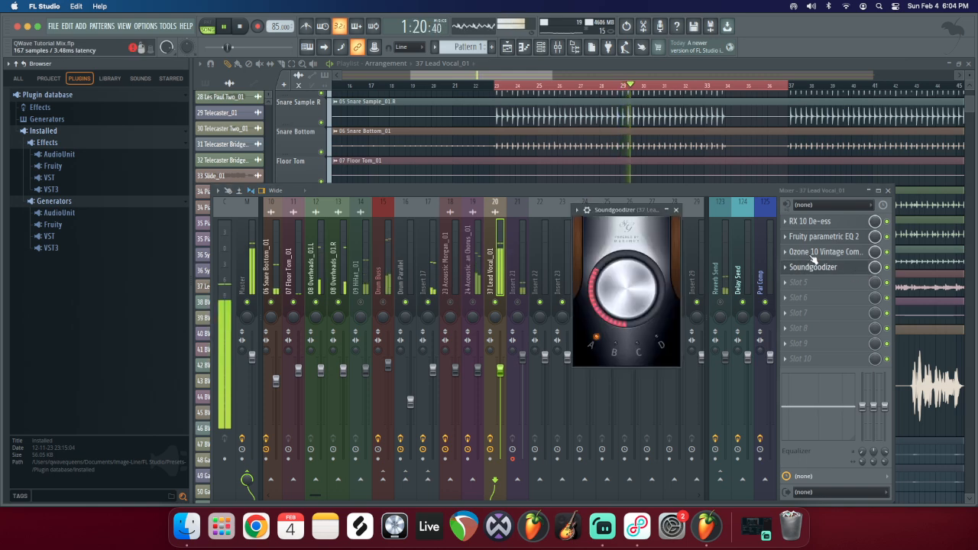
Step: Close Soundgoodizer, stop playback and open the effect plugin picker for slot 5 of the 37 Lead Vocal_01 channel
{"action": "left_click", "coordinate": [677, 212]}
{"action": "key", "text": "space"}
{"action": "left_click", "coordinate": [817, 283]}
{"action": "left_click", "coordinate": [619, 51]}
{"action": "type", "text": "gain"}
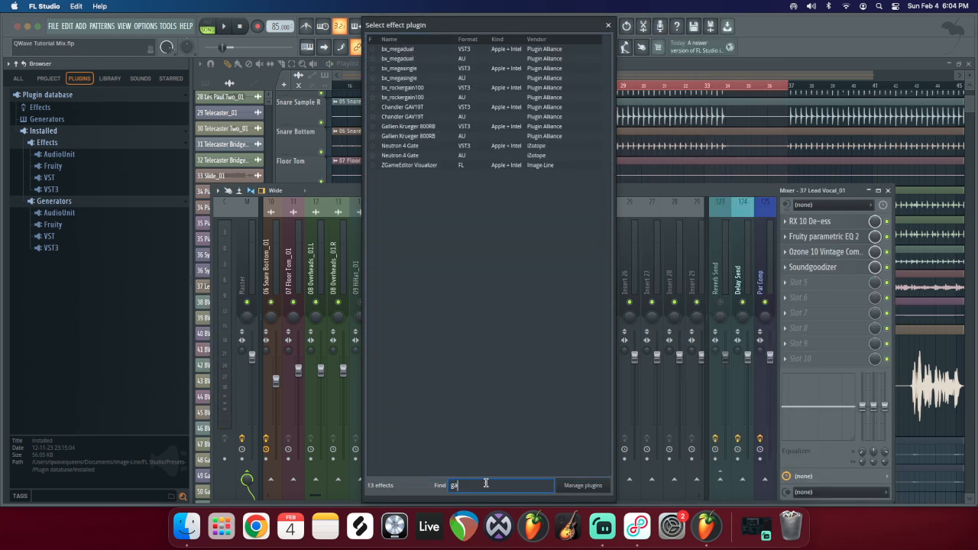
{"action": "key", "text": "BackSpace"}
{"action": "key", "text": "BackSpace"}
{"action": "key", "text": "BackSpace"}
{"action": "key", "text": "BackSpace"}
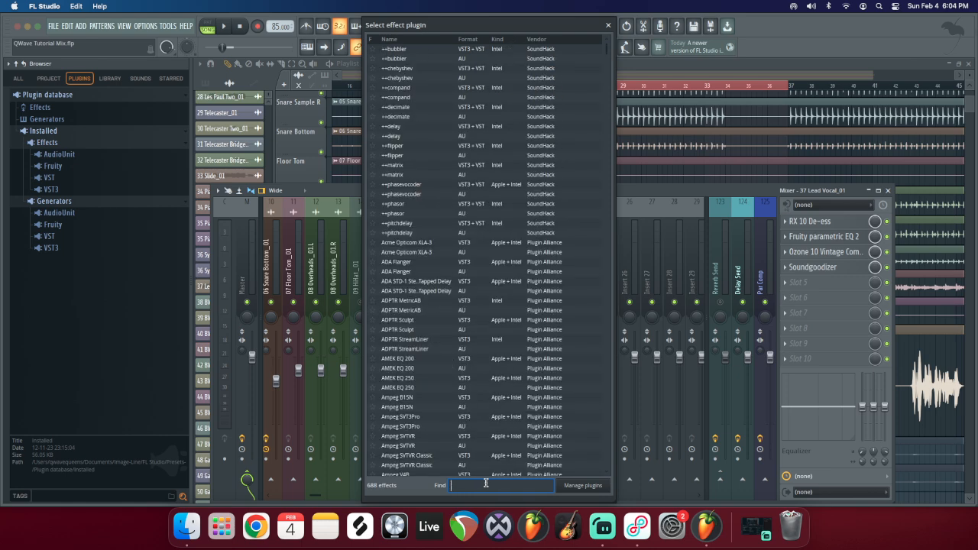
Step: Search the effect plugins for "bal" and load Fruity Balance into slot 5 of the 37 Lead Vocal_01 channel
{"action": "type", "text": "bal"}
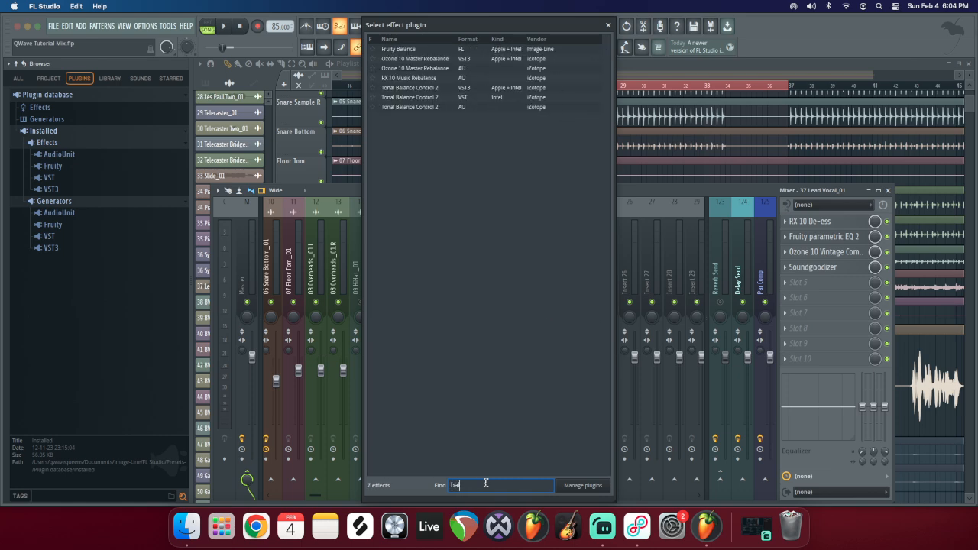
{"action": "double_click", "coordinate": [425, 49]}
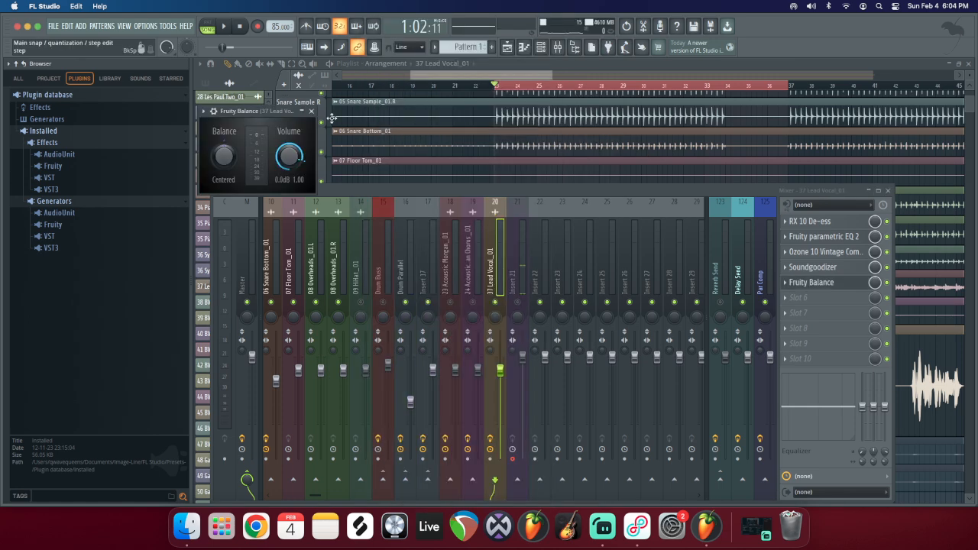
{"action": "left_click_drag", "start_coordinate": [250, 114], "coordinate": [531, 161]}
Step: Play the loop and lower the vocal's Fruity Balance volume to about -3.1 dB, comparing the level with Soundgoodizer bypassed
{"action": "key", "text": "space"}
{"action": "left_click_drag", "start_coordinate": [569, 202], "coordinate": [570, 226]}
{"action": "left_click", "coordinate": [887, 267]}
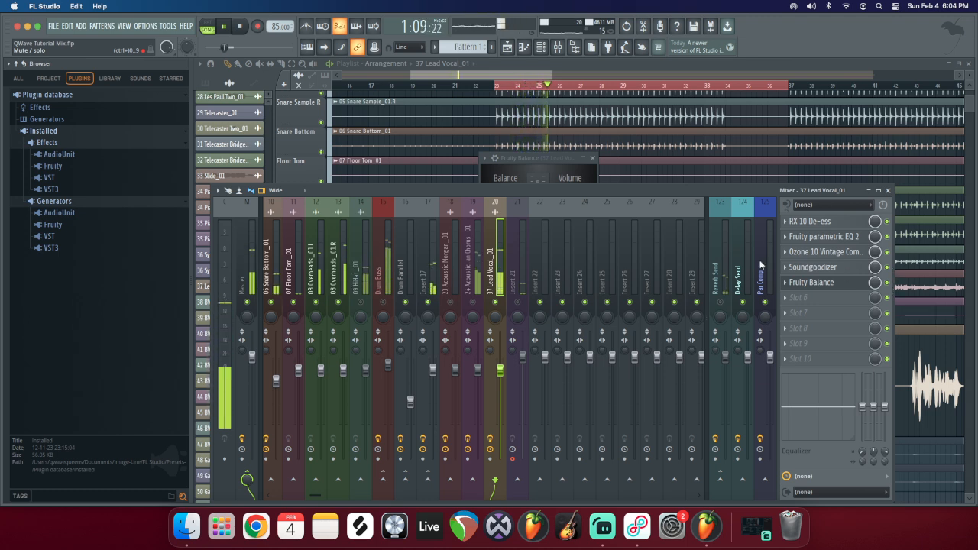
{"action": "left_click", "coordinate": [520, 161]}
{"action": "left_click_drag", "start_coordinate": [566, 218], "coordinate": [569, 198]}
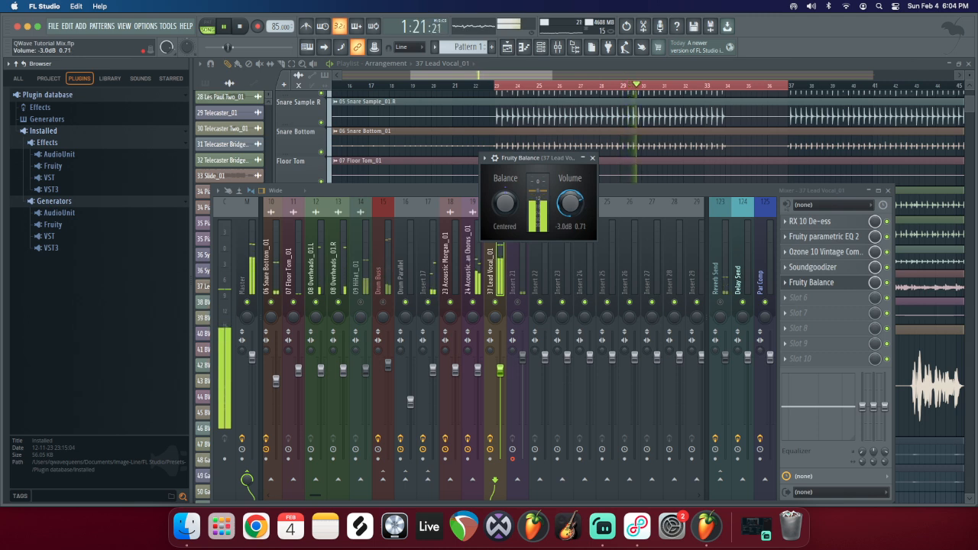
{"action": "left_click", "coordinate": [389, 290]}
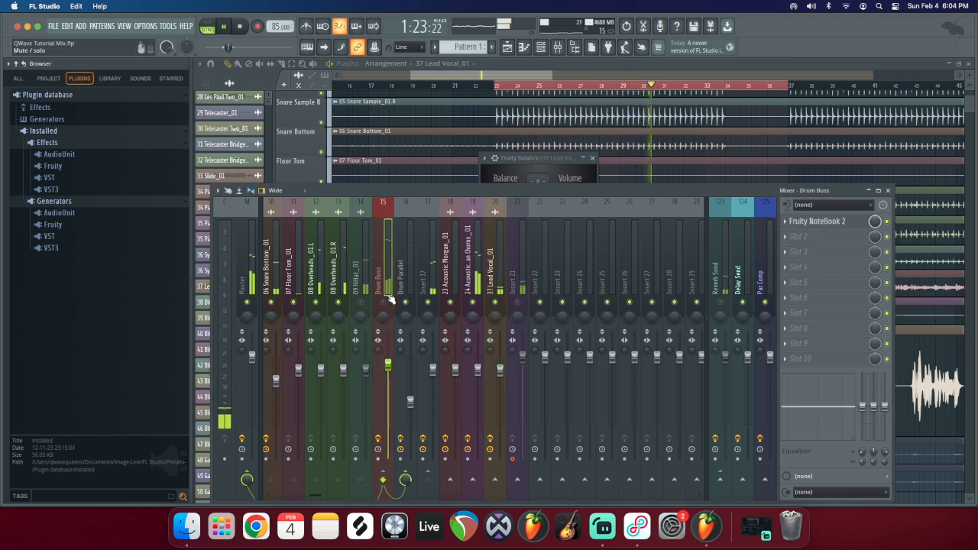
{"action": "left_click", "coordinate": [524, 158]}
{"action": "left_click_drag", "start_coordinate": [524, 158], "coordinate": [537, 205]}
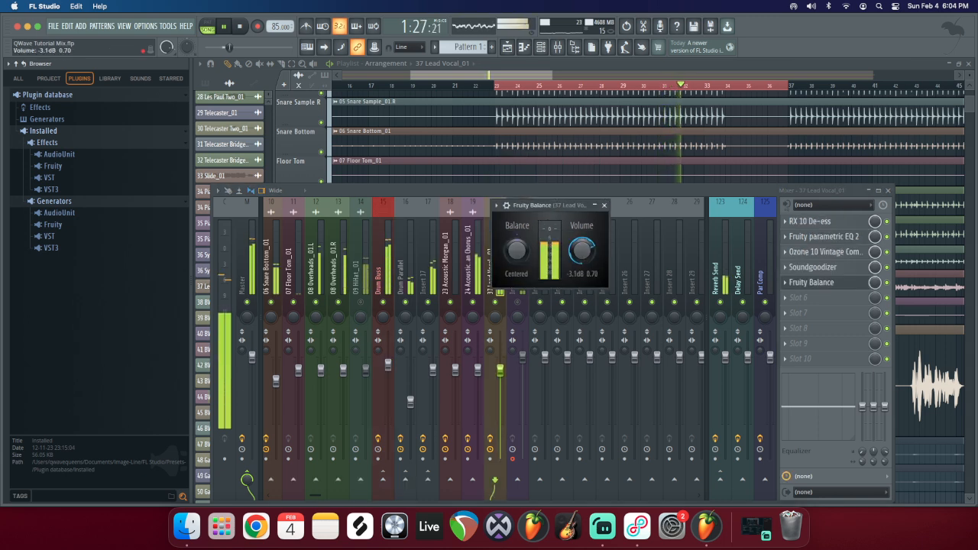
{"action": "left_click", "coordinate": [603, 205]}
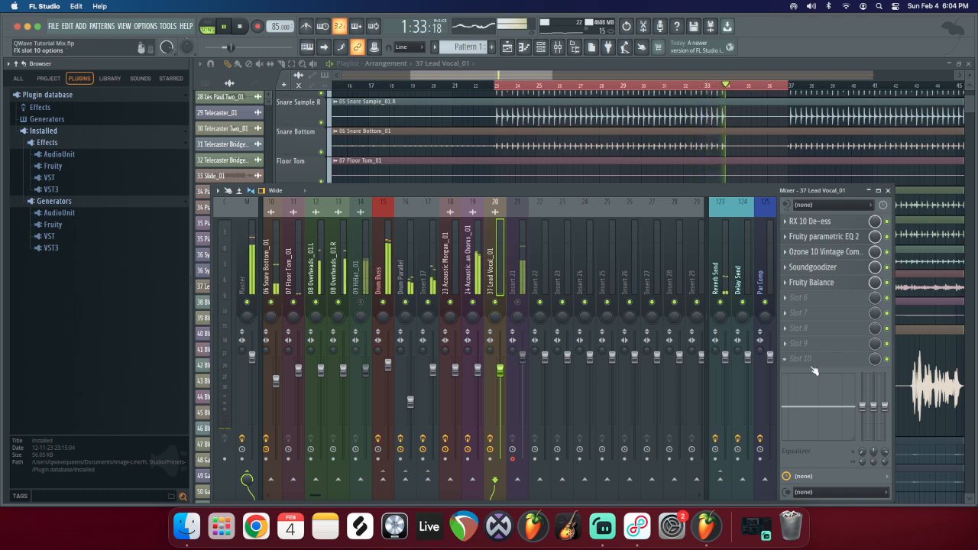
Step: Restart the loop and compare the vocal with the Soundgoodizer and Fruity Balance slots switched off and on
{"action": "key", "text": "space"}
{"action": "key", "text": "space"}
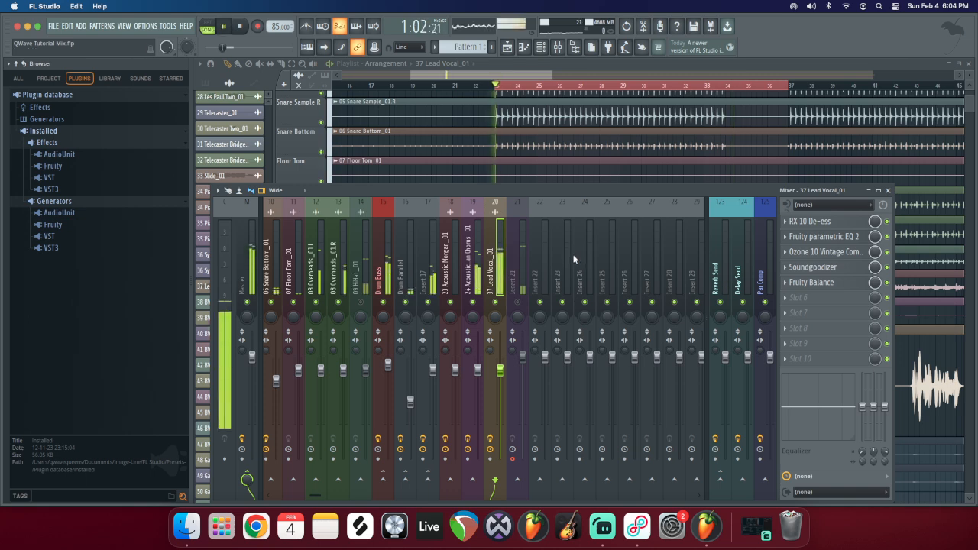
{"action": "left_click", "coordinate": [887, 267]}
{"action": "left_click", "coordinate": [887, 283]}
{"action": "left_click", "coordinate": [887, 282]}
{"action": "left_click", "coordinate": [886, 268]}
Step: Raise the vocal's Fruity Balance volume to -2.5 dB and close the plugin
{"action": "left_click", "coordinate": [828, 292]}
{"action": "left_click", "coordinate": [825, 266]}
{"action": "left_click", "coordinate": [817, 281]}
{"action": "left_click_drag", "start_coordinate": [582, 250], "coordinate": [582, 245]}
{"action": "left_click", "coordinate": [604, 205]}
Step: Play the song from about bar 18 and fine-tune the vocal's Soundgoodizer amount in mode A
{"action": "key", "text": "space"}
{"action": "left_click", "coordinate": [395, 84]}
{"action": "key", "text": "space"}
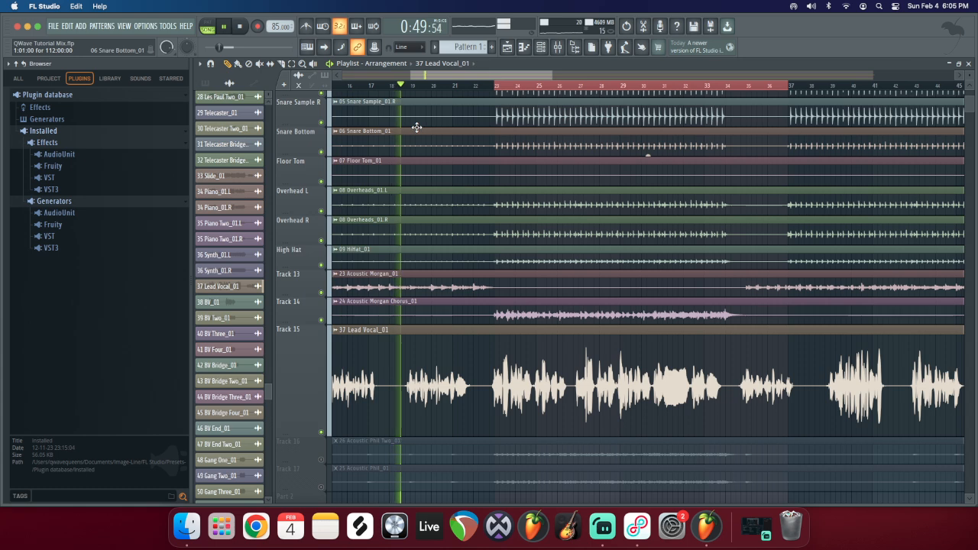
{"action": "left_click", "coordinate": [557, 47]}
{"action": "left_click", "coordinate": [827, 266]}
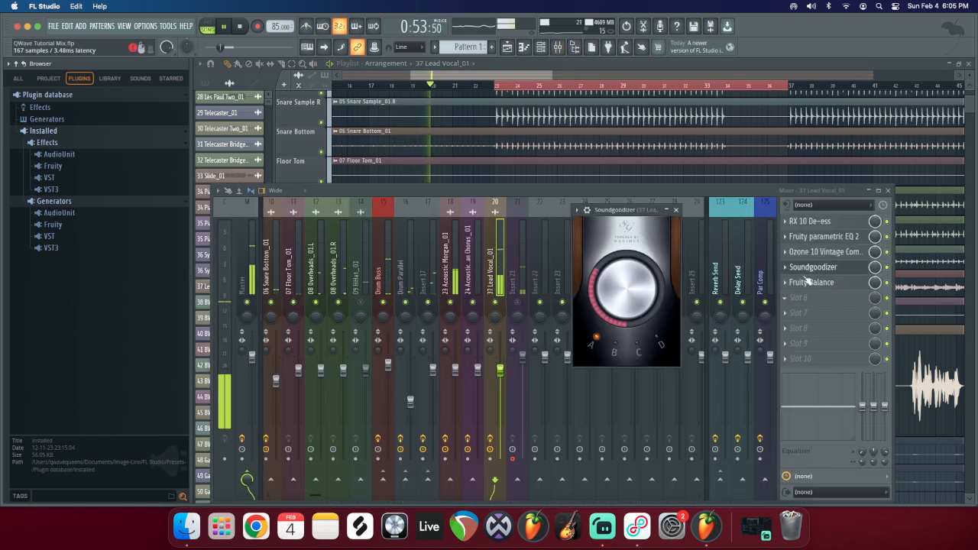
{"action": "left_click_drag", "start_coordinate": [615, 314], "coordinate": [616, 293]}
{"action": "left_click", "coordinate": [596, 337]}
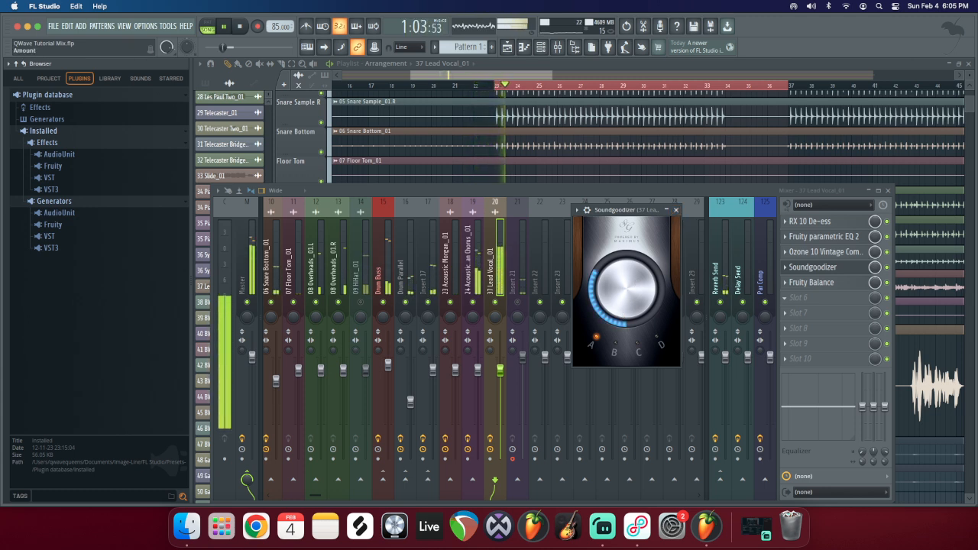
Step: Close Soundgoodizer, set the vocal's Fruity Balance volume to -3.0 dB and stop playback
{"action": "left_click", "coordinate": [677, 210]}
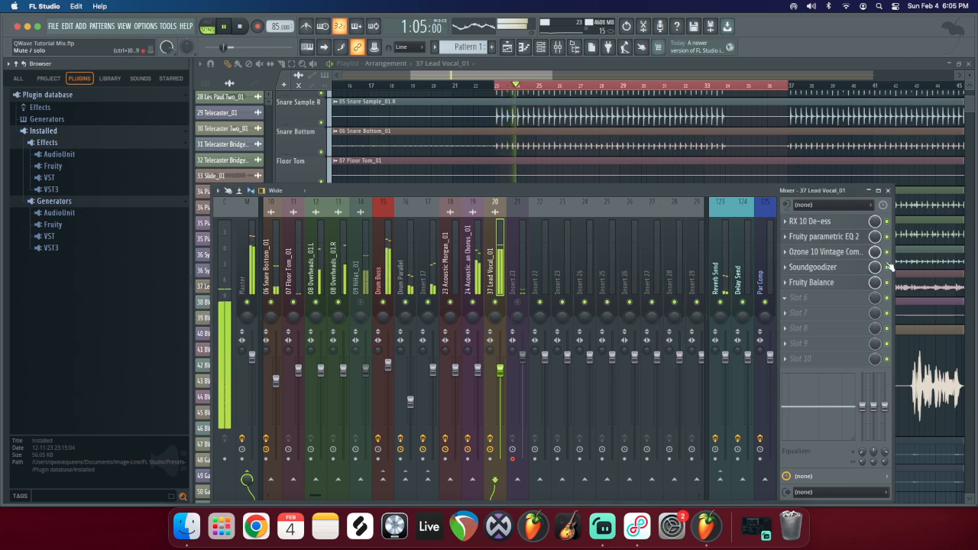
{"action": "left_click", "coordinate": [833, 284]}
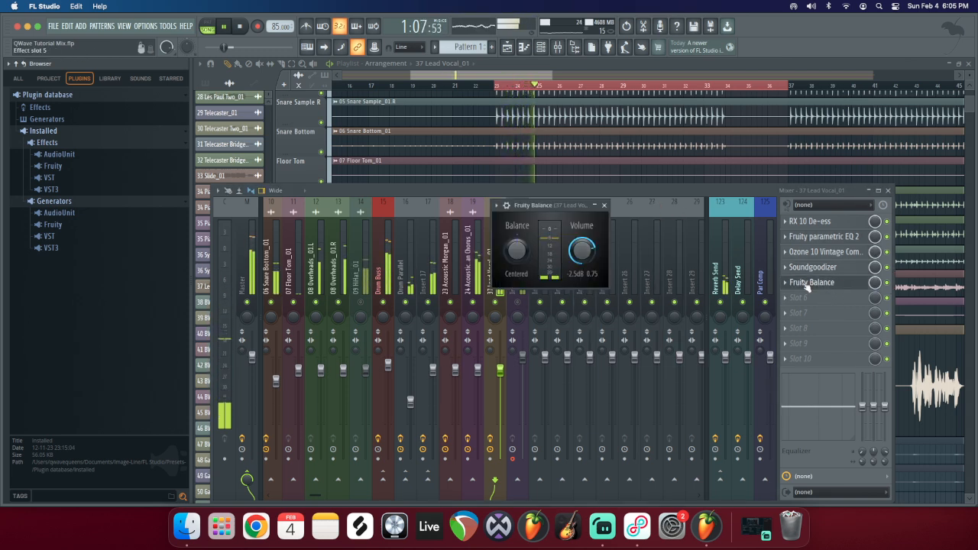
{"action": "left_click", "coordinate": [604, 204]}
{"action": "key", "text": "space"}
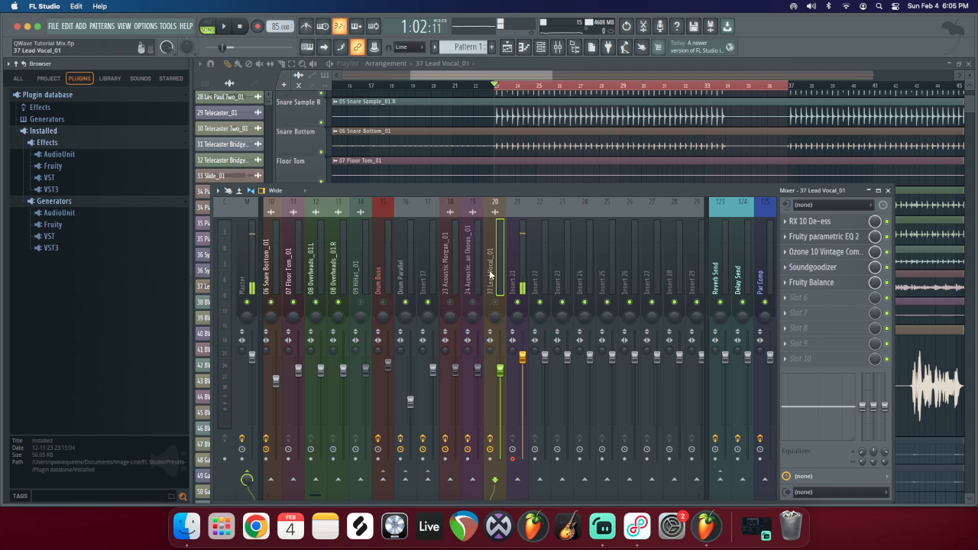
Step: Review the Soundgoodizer and Fruity Balance settings on the 37 Lead Vocal_01 channel
{"action": "left_click", "coordinate": [832, 267]}
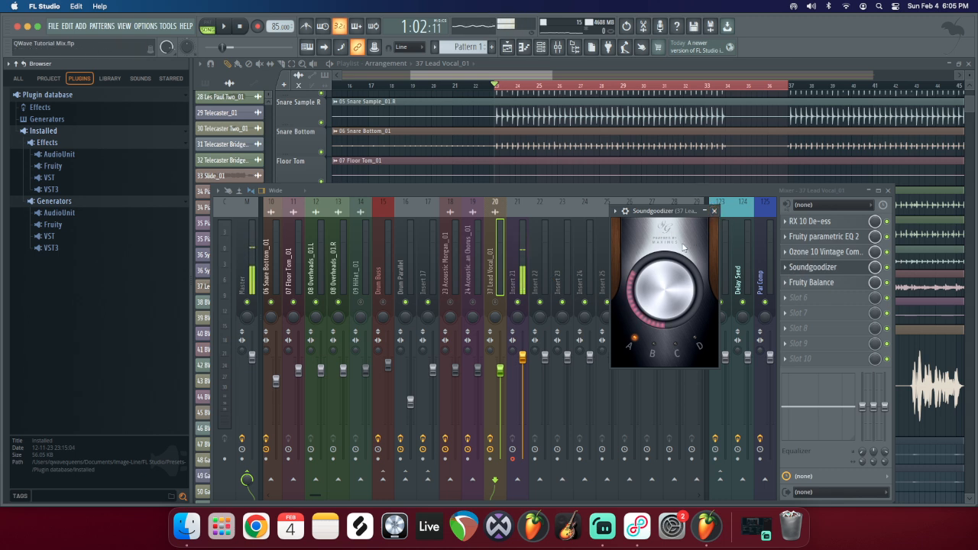
{"action": "left_click", "coordinate": [840, 283]}
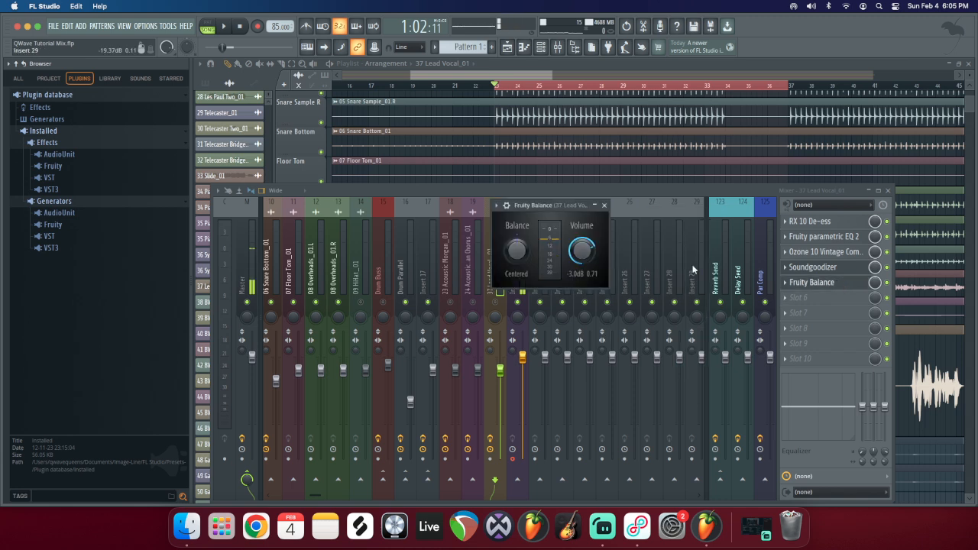
{"action": "left_click_drag", "start_coordinate": [545, 208], "coordinate": [640, 262]}
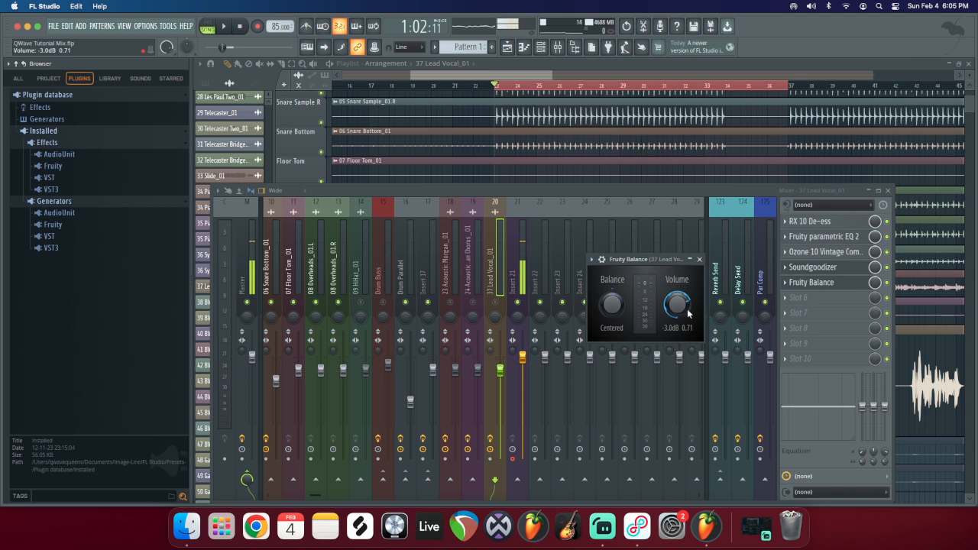
{"action": "left_click", "coordinate": [699, 259]}
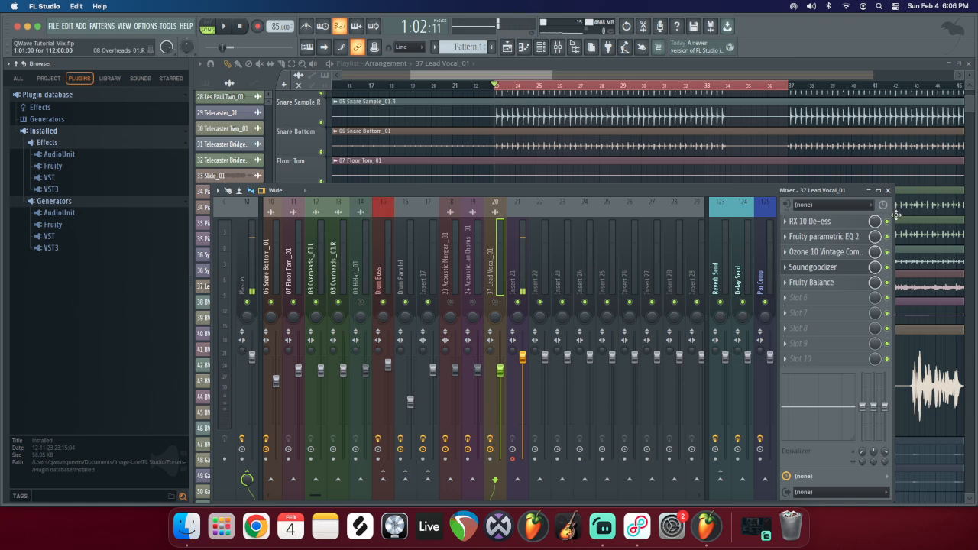
Step: Place the playhead at about bar 19 and play the mix with the mixer open, restarting at the loop
{"action": "left_click", "coordinate": [887, 191]}
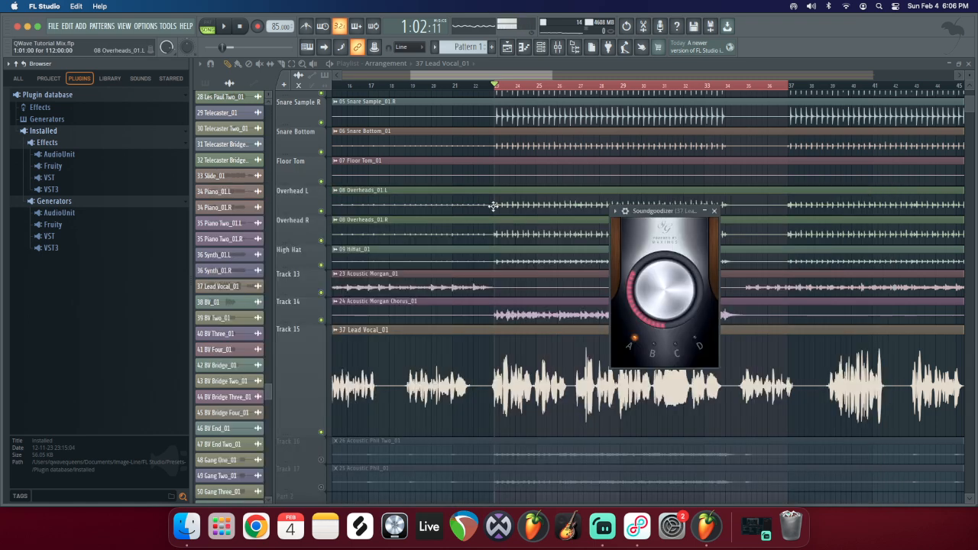
{"action": "left_click", "coordinate": [413, 85]}
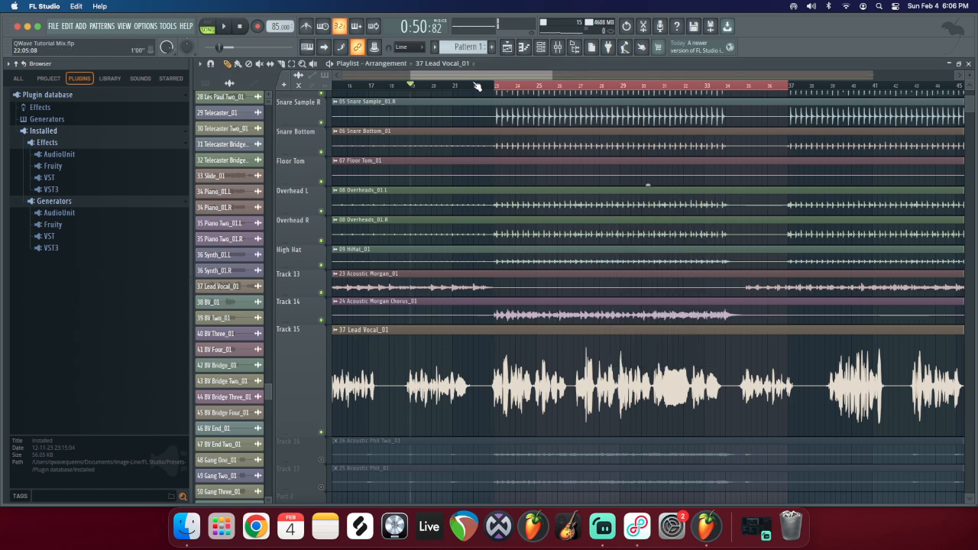
{"action": "left_click", "coordinate": [558, 47]}
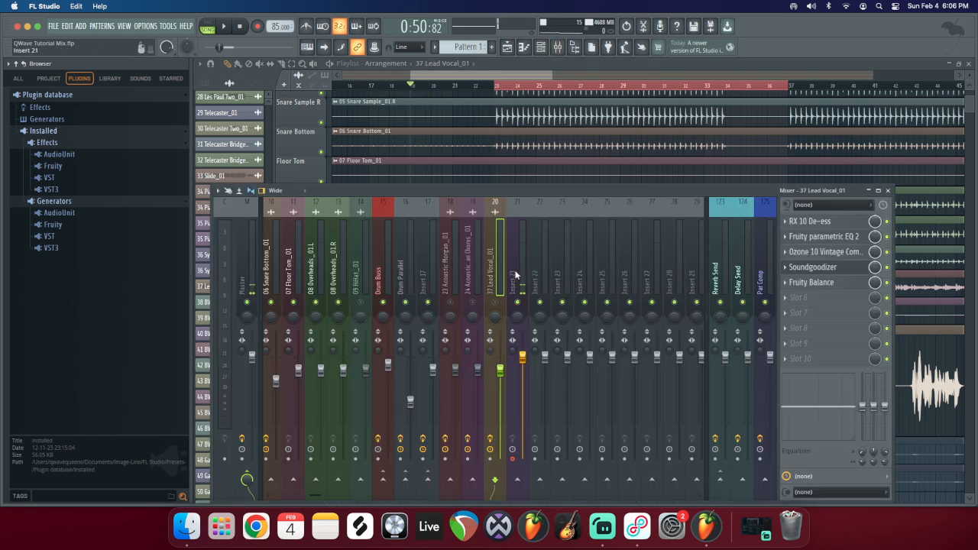
{"action": "key", "text": "space"}
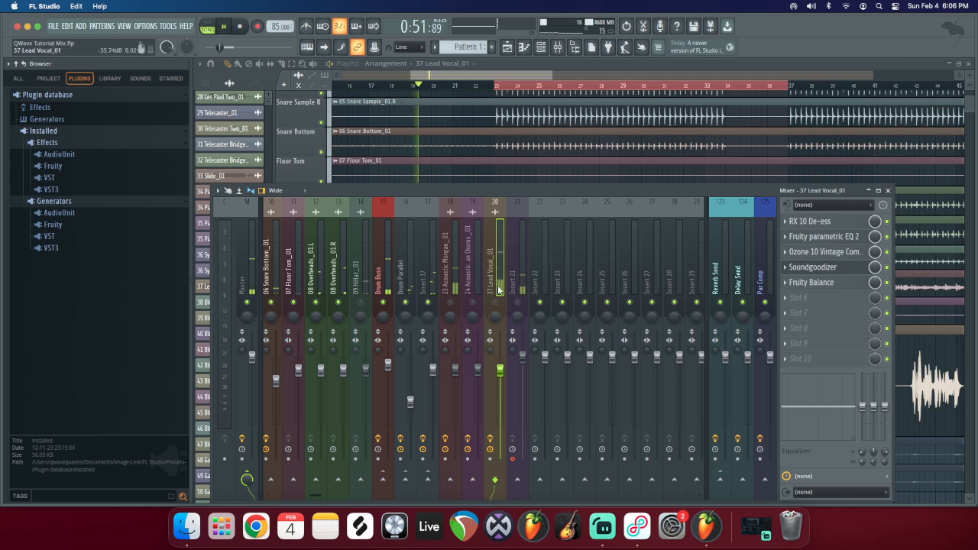
{"action": "key", "text": "space"}
{"action": "key", "text": "space"}
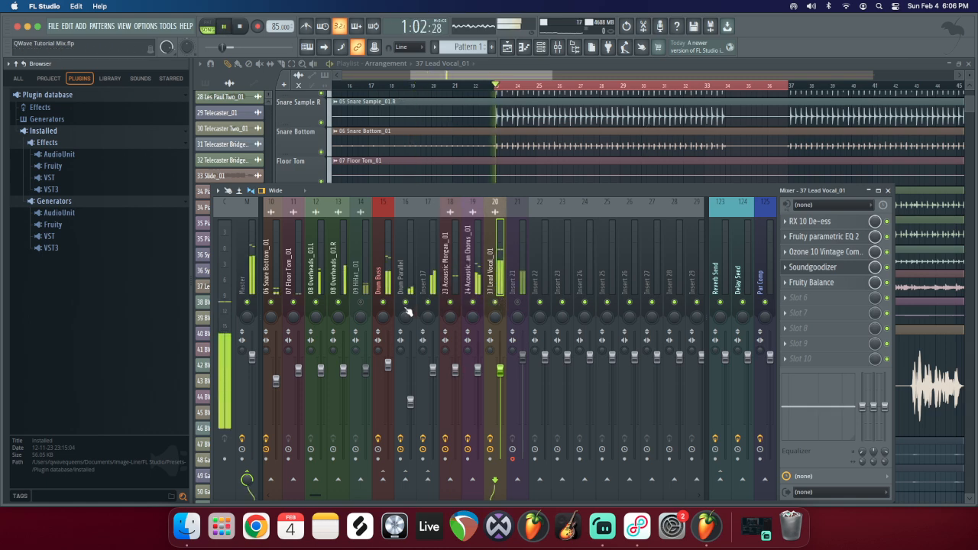
Step: Unmute 09 HiHat_01, clear the playlist's loop selection and play the song from about bar 19
{"action": "left_click", "coordinate": [360, 303]}
{"action": "key", "text": "space"}
{"action": "double_click", "coordinate": [399, 89]}
{"action": "left_click", "coordinate": [389, 87]}
{"action": "key", "text": "space"}
{"action": "left_click", "coordinate": [403, 87]}
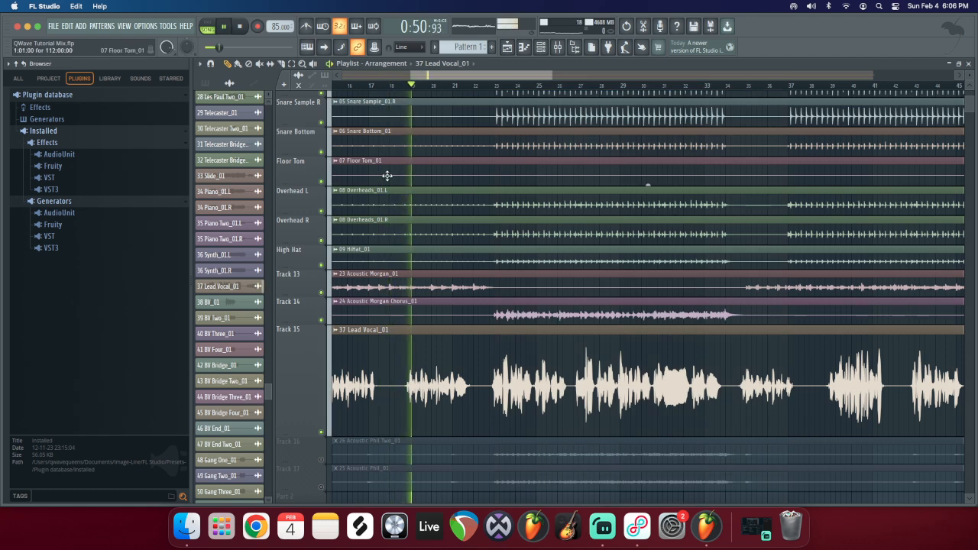
Step: Listen to the full mix while reviewing the mixer tracks, briefly check the stream in Streamlabs Desktop, and stop playback
{"action": "left_click", "coordinate": [557, 46]}
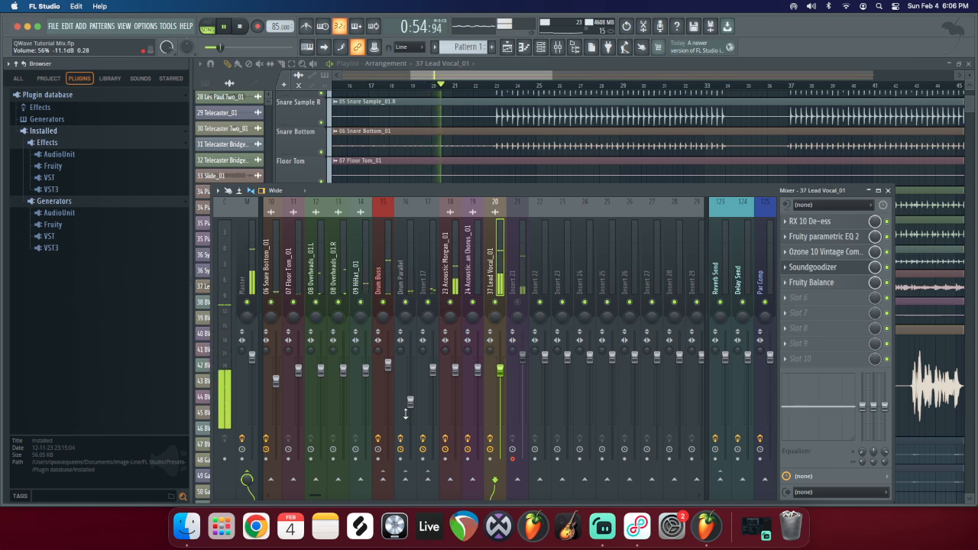
{"action": "mouse_move", "coordinate": [313, 496]}
{"action": "left_mouse_down"}
{"action": "mouse_move", "coordinate": [276, 497]}
{"action": "mouse_move", "coordinate": [305, 496]}
{"action": "left_mouse_up"}
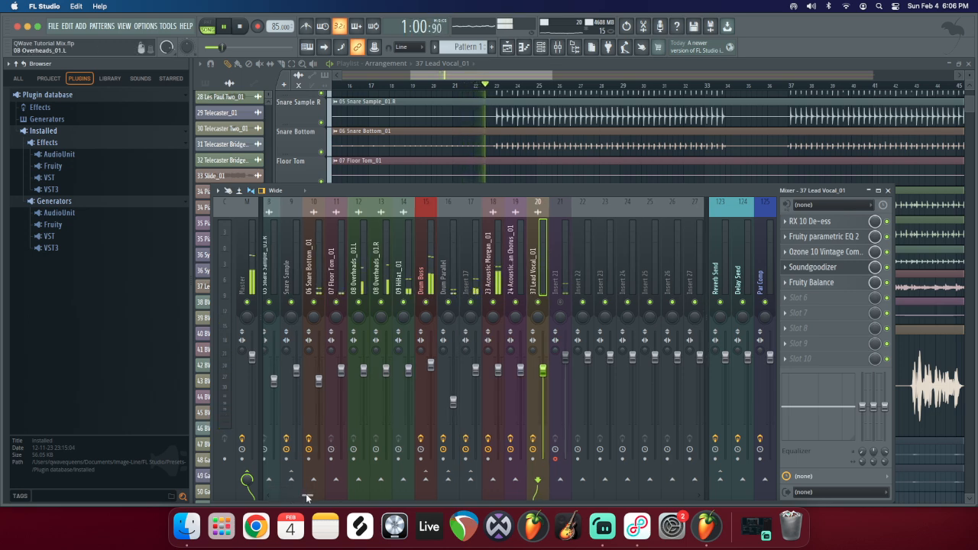
{"action": "left_click_drag", "start_coordinate": [307, 497], "coordinate": [278, 497]}
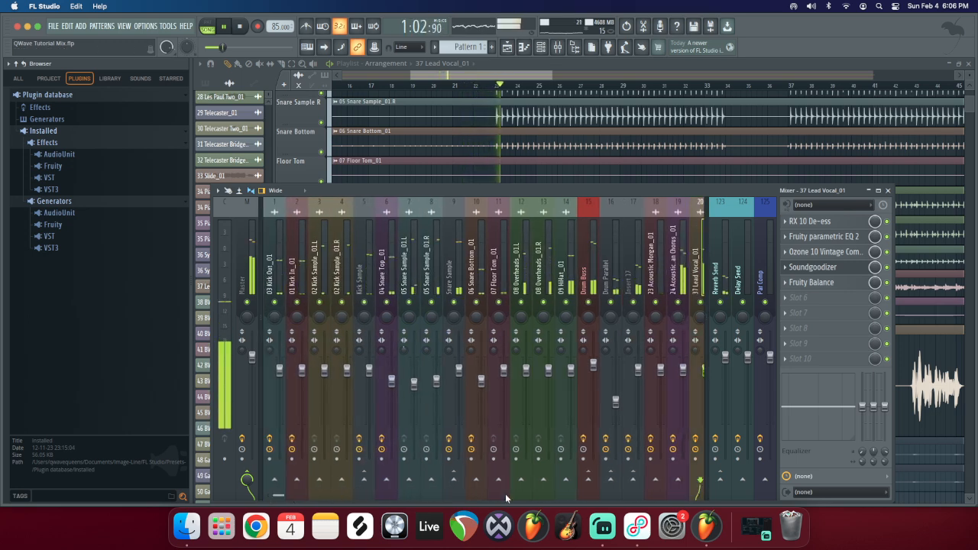
{"action": "left_click", "coordinate": [602, 525]}
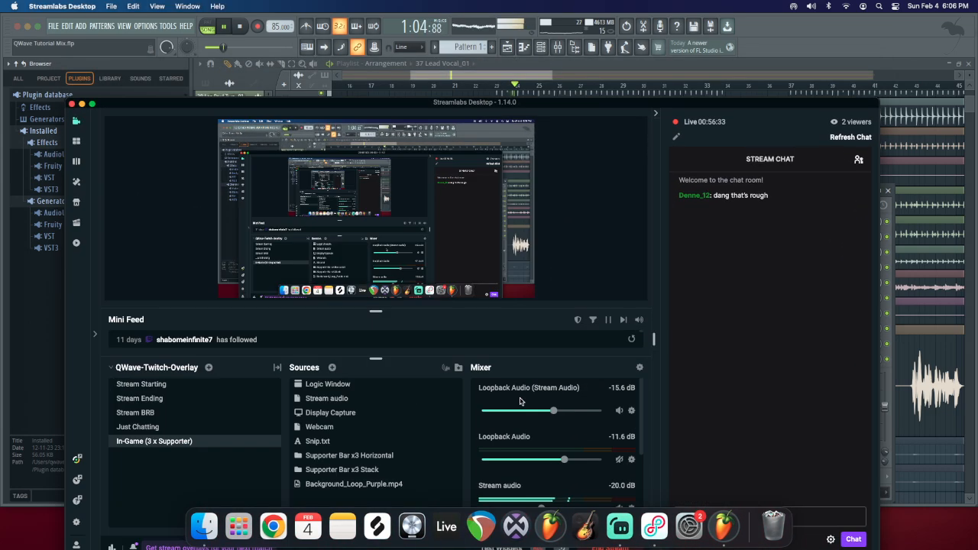
{"action": "left_click", "coordinate": [83, 104]}
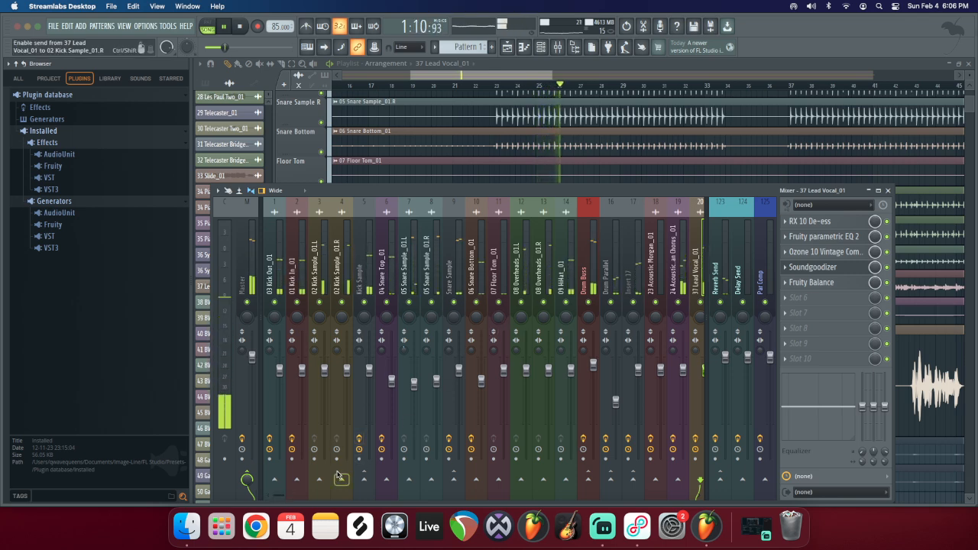
{"action": "left_click_drag", "start_coordinate": [276, 495], "coordinate": [291, 498]}
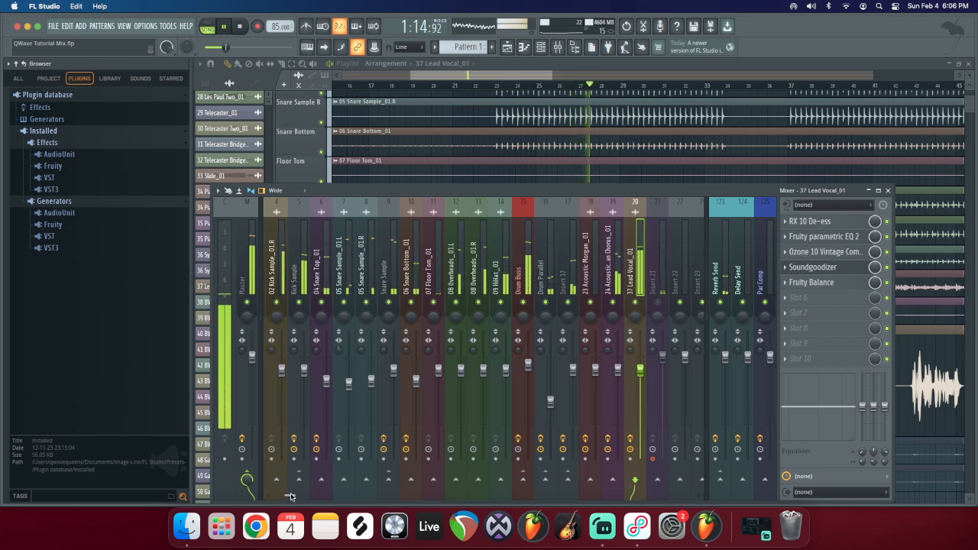
{"action": "left_click_drag", "start_coordinate": [291, 498], "coordinate": [289, 498]}
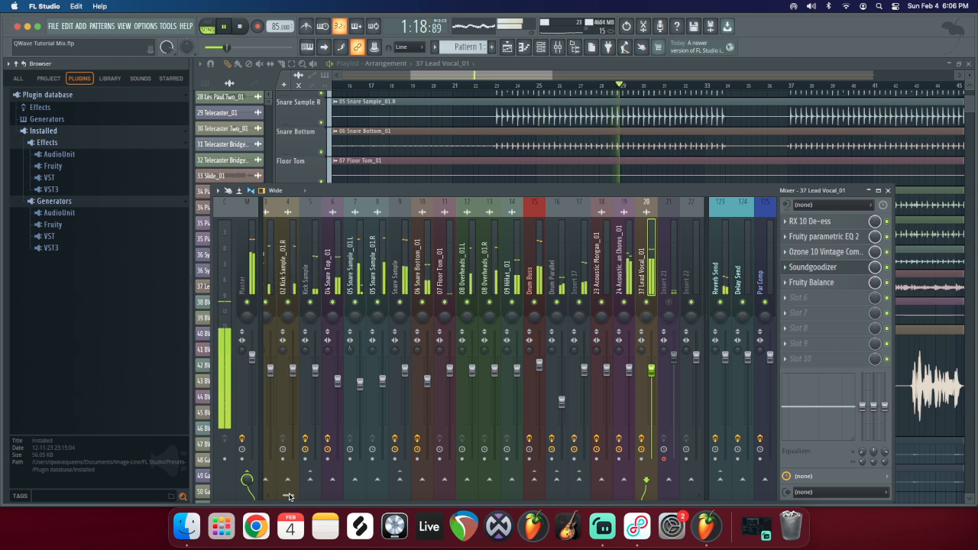
{"action": "key", "text": "space"}
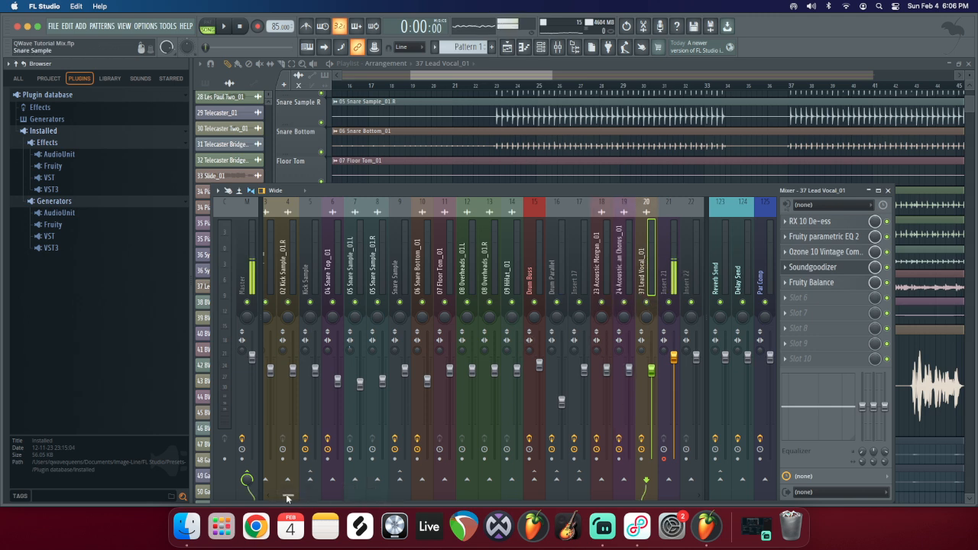
Step: Select the mixer tracks through 37 Lead Vocal_01, bypass their effects and play the song from about bar 20
{"action": "left_click_drag", "start_coordinate": [288, 497], "coordinate": [278, 497]}
{"action": "left_click_drag", "start_coordinate": [692, 264], "coordinate": [228, 263]}
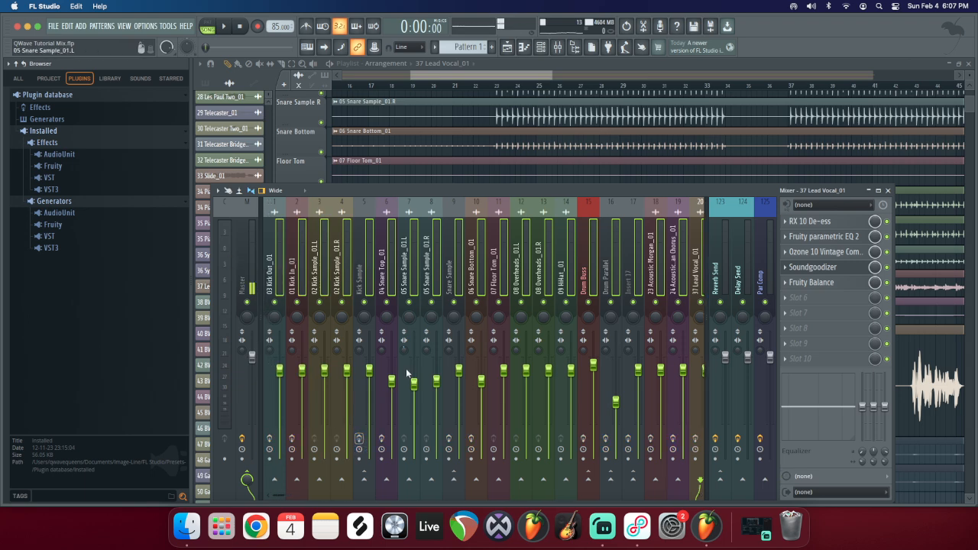
{"action": "left_click", "coordinate": [566, 55]}
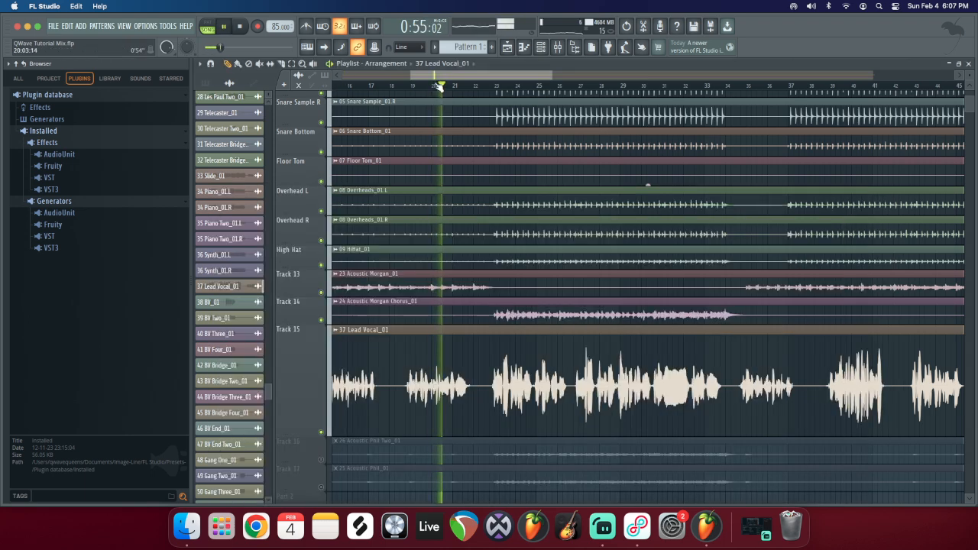
{"action": "left_click", "coordinate": [566, 54]}
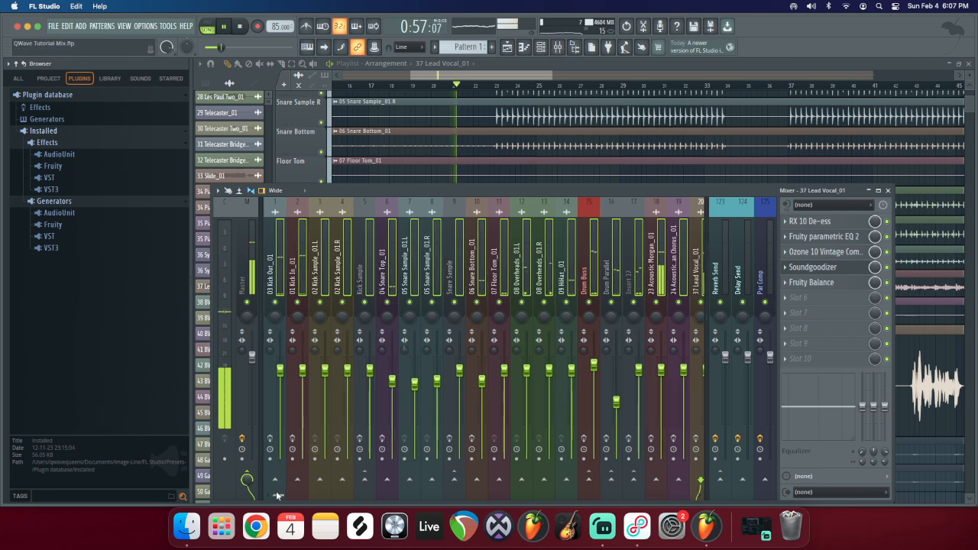
Step: Compare the mix by toggling the selected tracks' effects on and off during playback, leave them enabled and stop playback
{"action": "mouse_move", "coordinate": [272, 495]}
{"action": "left_mouse_down"}
{"action": "mouse_move", "coordinate": [320, 495]}
{"action": "mouse_move", "coordinate": [287, 497]}
{"action": "left_mouse_up"}
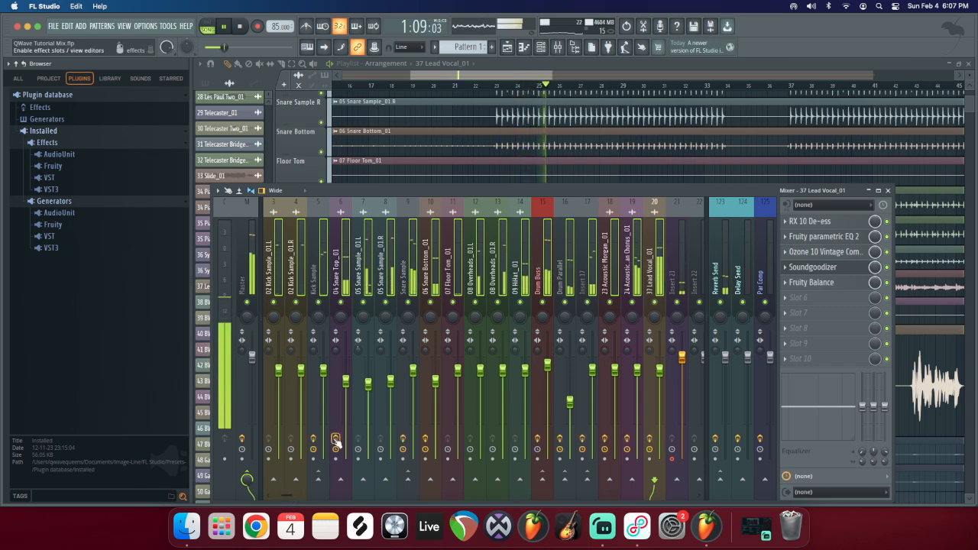
{"action": "mouse_move", "coordinate": [288, 495]}
{"action": "left_mouse_down"}
{"action": "mouse_move", "coordinate": [275, 495]}
{"action": "mouse_move", "coordinate": [288, 494]}
{"action": "left_mouse_up"}
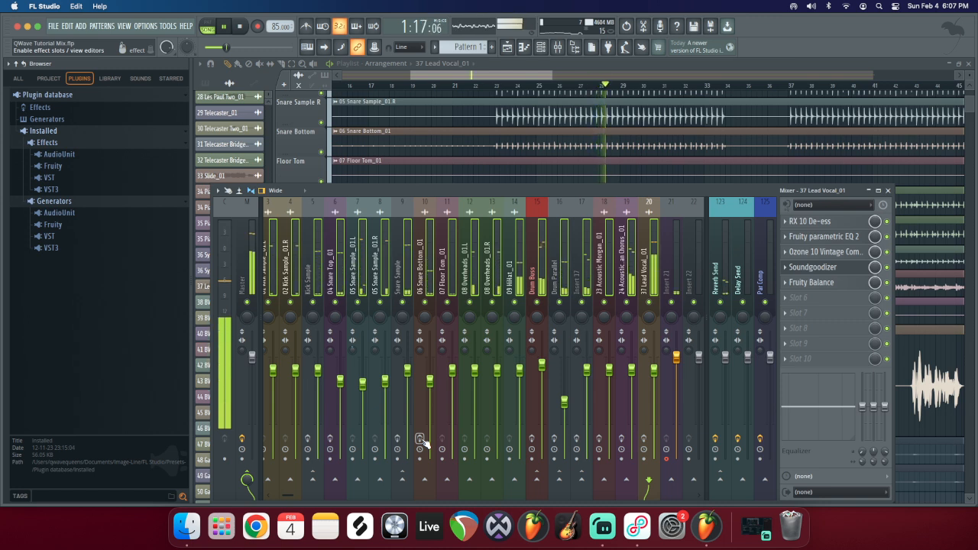
{"action": "left_click", "coordinate": [422, 440]}
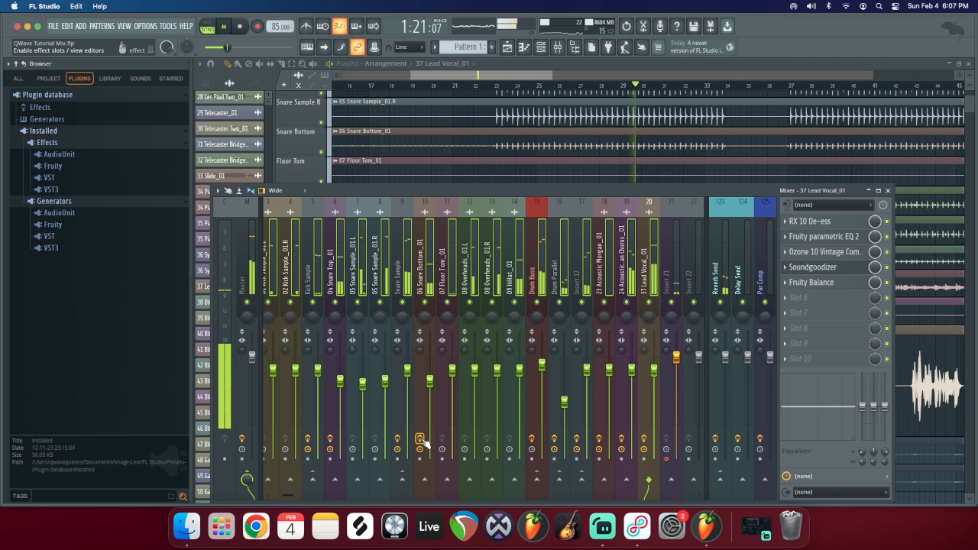
{"action": "key", "text": "space"}
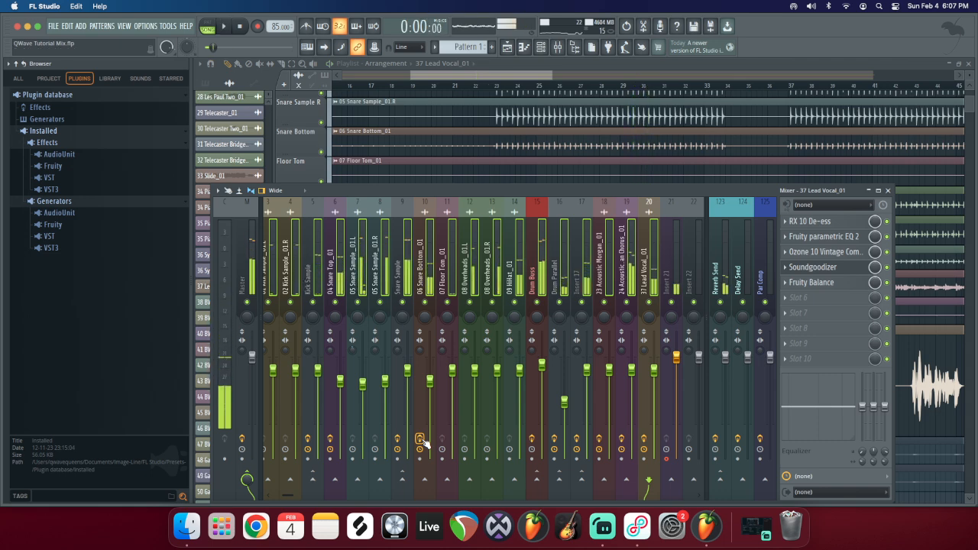
{"action": "scroll", "coordinate": [289, 495], "scroll_direction": "right", "scroll_amount": 2}
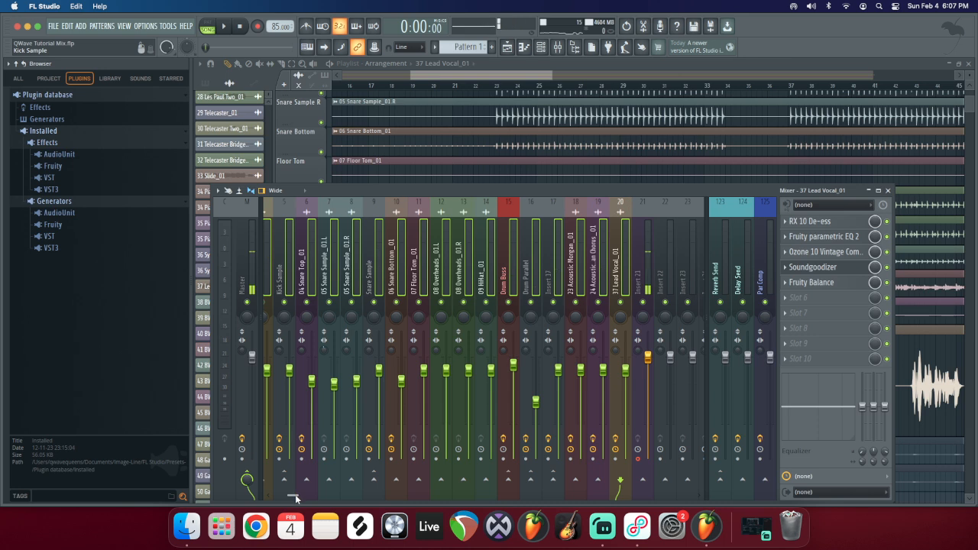
{"action": "left_click", "coordinate": [536, 243]}
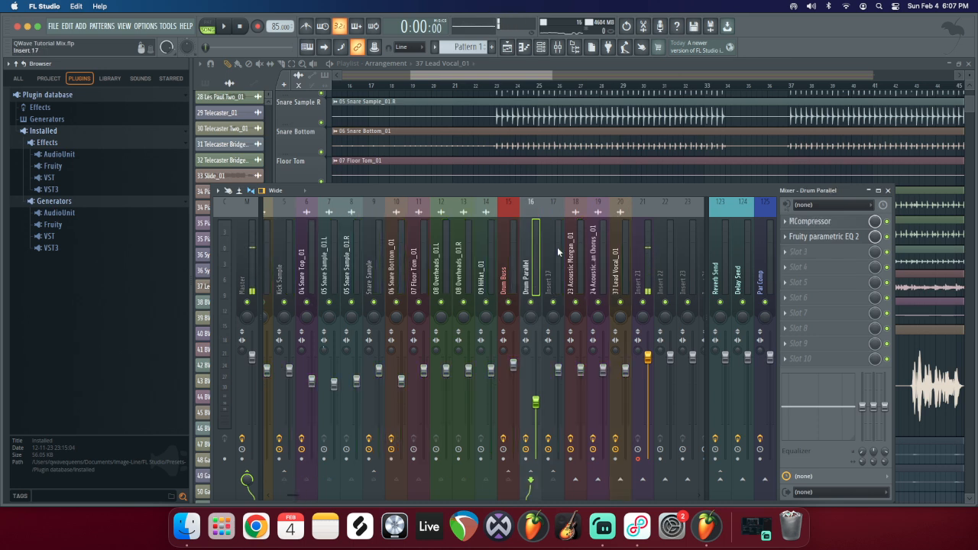
{"action": "left_click", "coordinate": [622, 248]}
{"action": "left_click", "coordinate": [643, 248]}
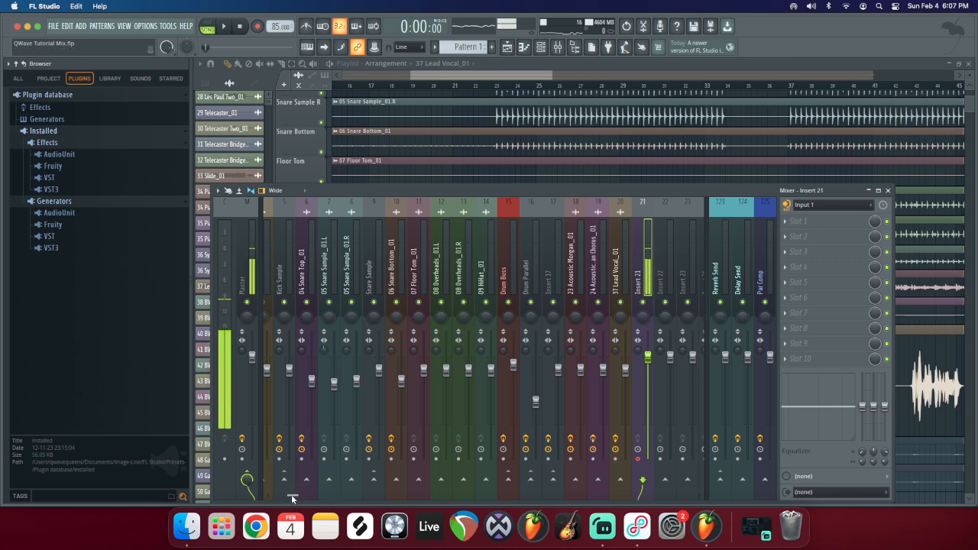
{"action": "scroll", "coordinate": [291, 499], "scroll_direction": "right", "scroll_amount": 2}
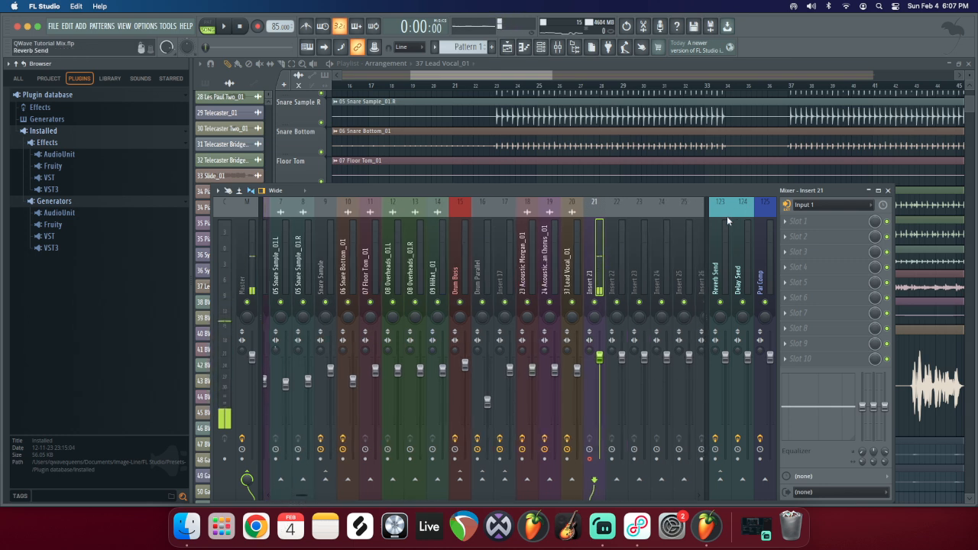
Step: Check the stream chat in Streamlabs Desktop, move its window down, and return to FL Studio to reposition the mixer higher
{"action": "left_click", "coordinate": [610, 522]}
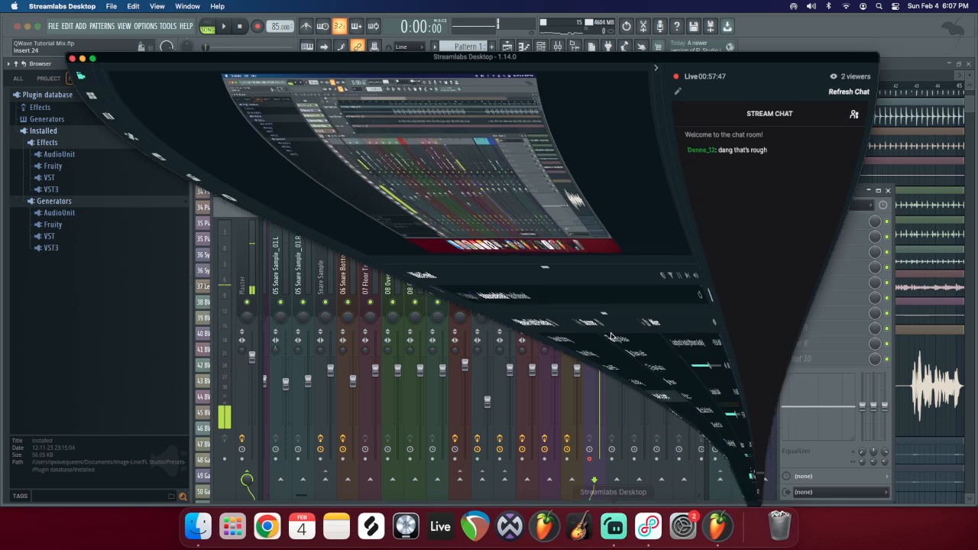
{"action": "left_click_drag", "start_coordinate": [354, 109], "coordinate": [353, 85]}
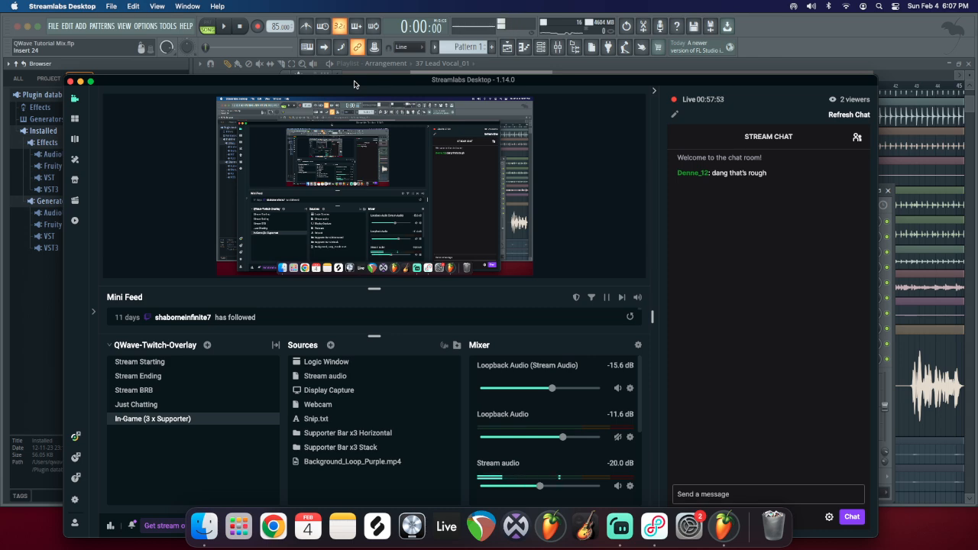
{"action": "left_click_drag", "start_coordinate": [353, 84], "coordinate": [354, 85]}
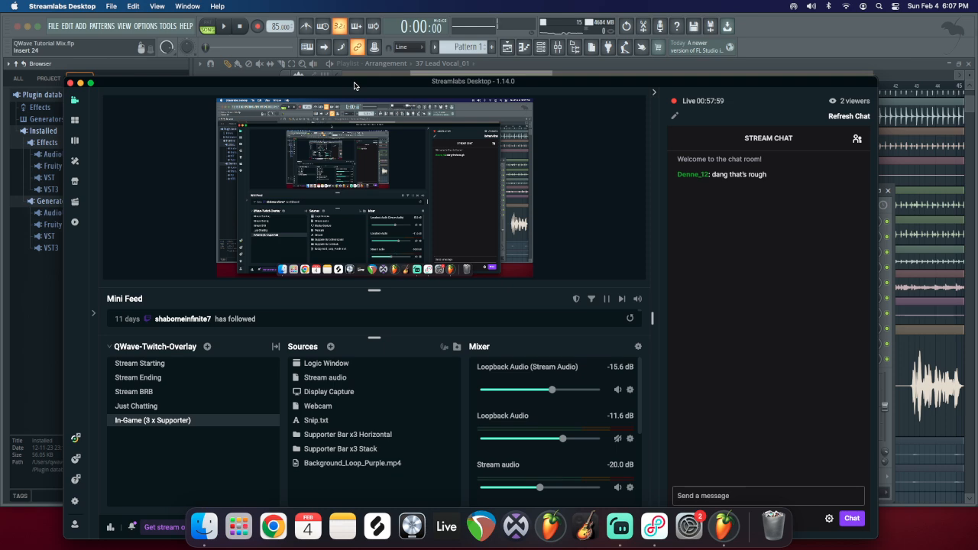
{"action": "left_click_drag", "start_coordinate": [354, 86], "coordinate": [360, 243]}
{"action": "left_click_drag", "start_coordinate": [358, 192], "coordinate": [341, 168]}
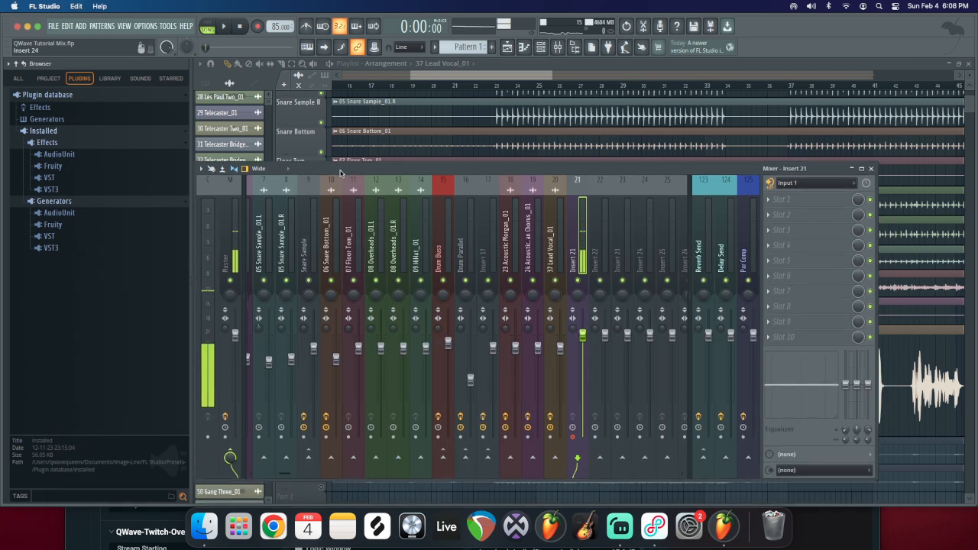
{"action": "left_click", "coordinate": [556, 227]}
{"action": "left_click", "coordinate": [577, 225]}
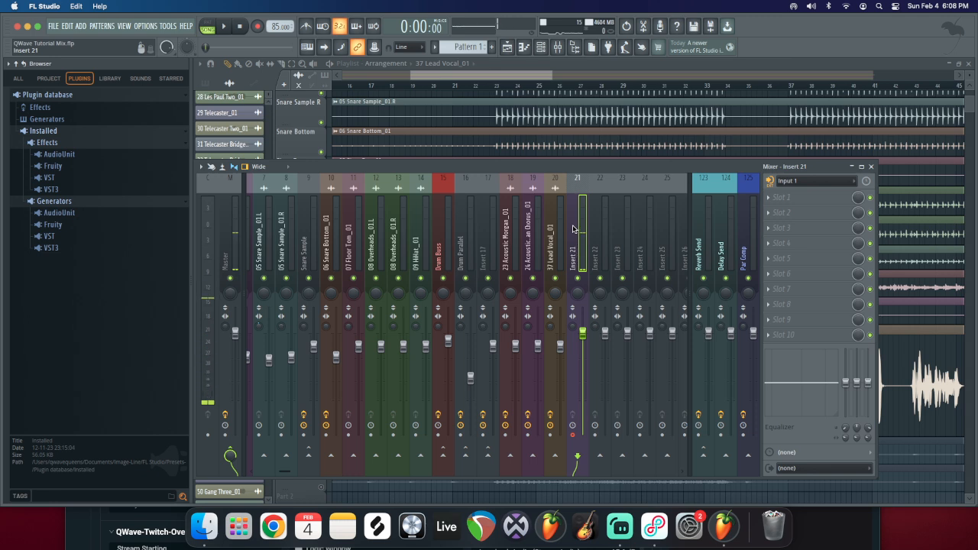
{"action": "key", "text": "Left"}
{"action": "key", "text": "Left"}
{"action": "key", "text": "Left"}
{"action": "key", "text": "Left"}
{"action": "key", "text": "Right"}
{"action": "key", "text": "Right"}
{"action": "key", "text": "Right"}
{"action": "key", "text": "Left"}
{"action": "key", "text": "Left"}
{"action": "key", "text": "Right"}
{"action": "key", "text": "Right"}
{"action": "key", "text": "Right"}
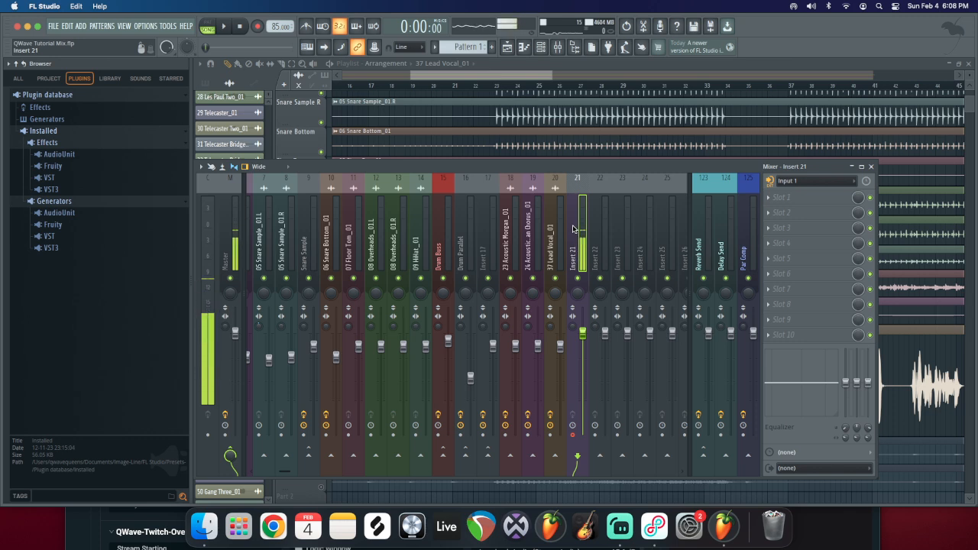
{"action": "key", "text": "Left"}
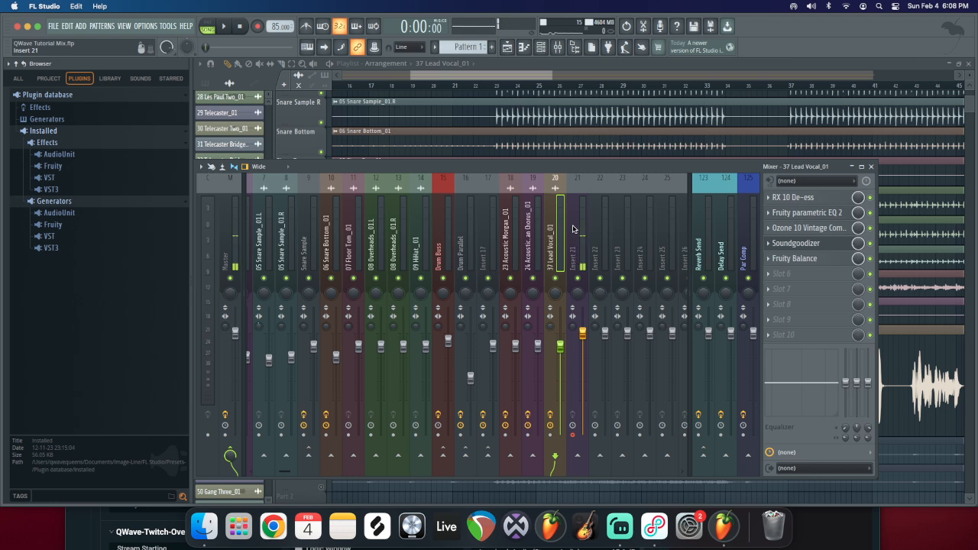
{"action": "key", "text": "Left"}
{"action": "key", "text": "Left"}
{"action": "key", "text": "Right"}
{"action": "key", "text": "Left"}
{"action": "key", "text": "Right"}
{"action": "key", "text": "Right"}
Step: Switch to Streamlabs Desktop, move its window up and activate the Stream Ending scene
{"action": "left_click", "coordinate": [619, 526]}
{"action": "left_click_drag", "start_coordinate": [630, 270], "coordinate": [681, 71]}
{"action": "left_click", "coordinate": [223, 368]}
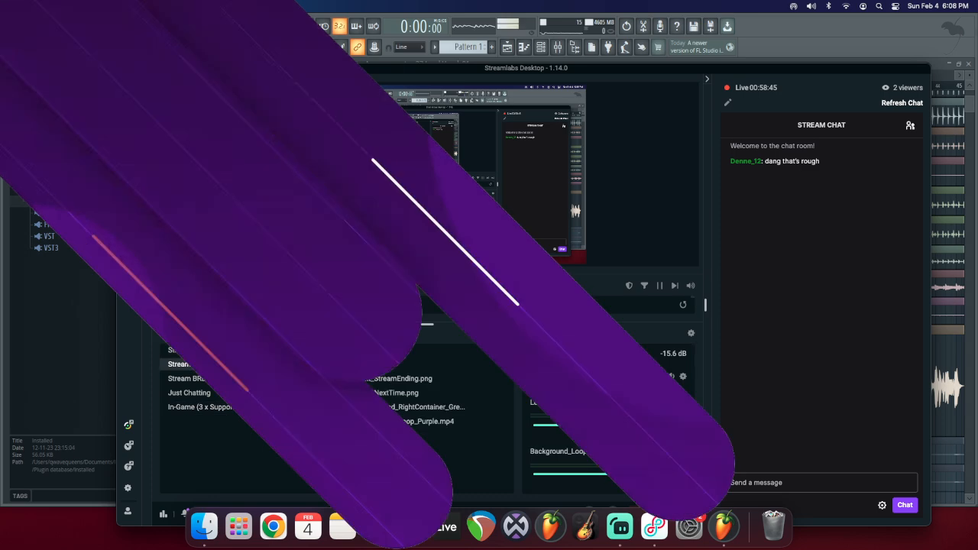